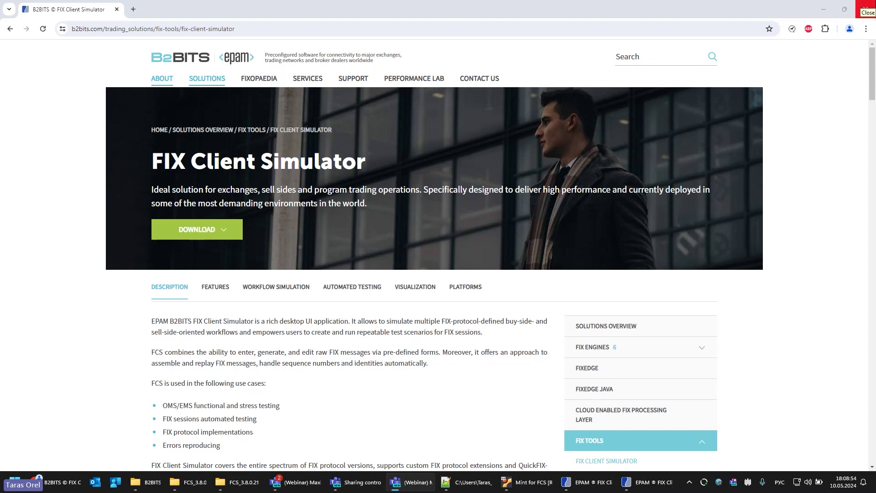
Close the browser window and show the test scenarios in the 9106 simulator
left_click(866, 9)
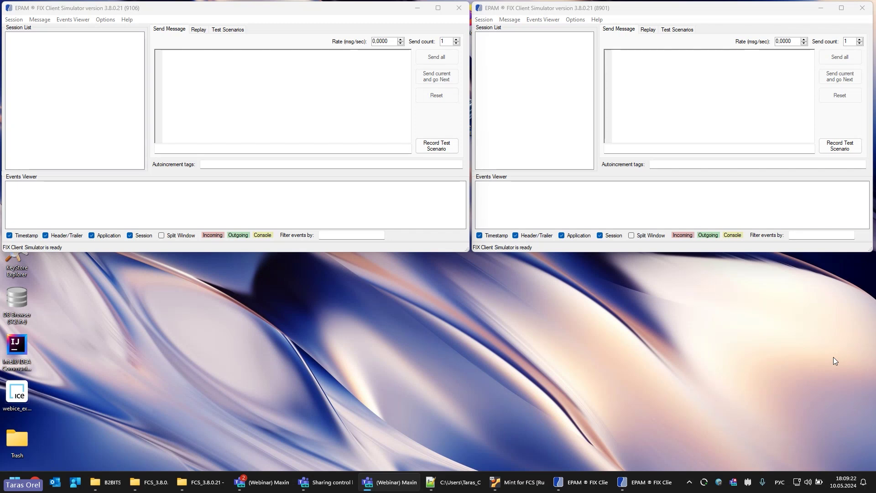
left_click(222, 31)
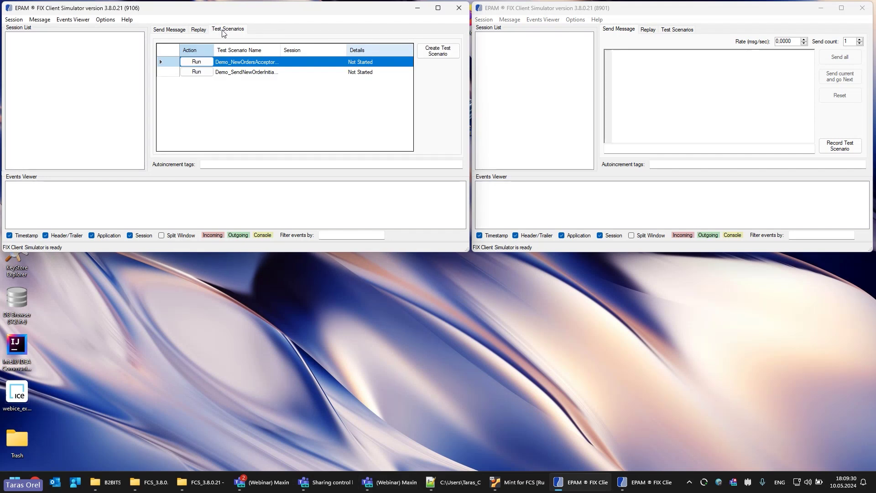
Look at the rename option for the Demo_NewOrdersAcceptor_runFirst scenario and accept its existing name
right_click(235, 66)
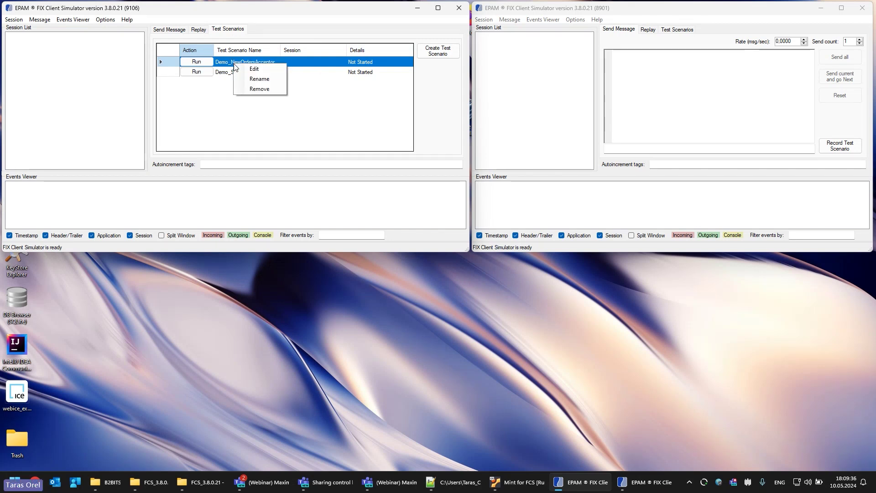
left_click(254, 80)
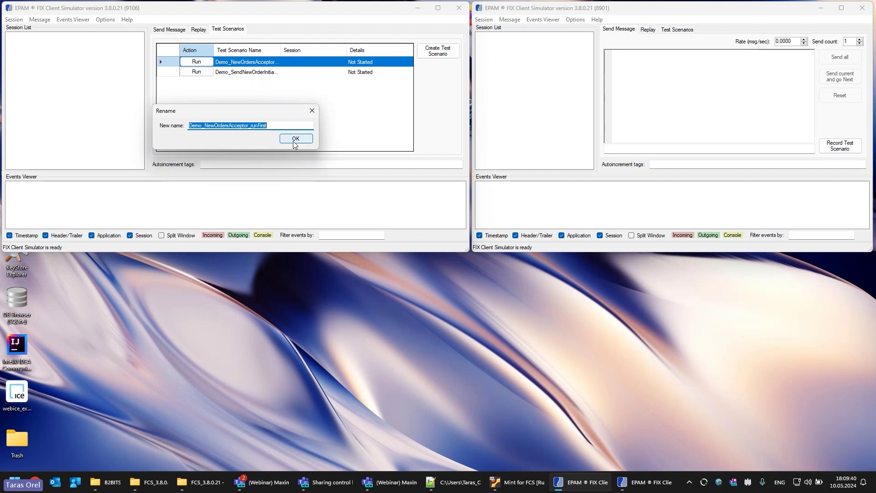
left_click(295, 138)
Review and save the Demo_NewOrdersAcceptor_runFirst scenario in the designer, and run it in the 9106 simulator
right_click(257, 64)
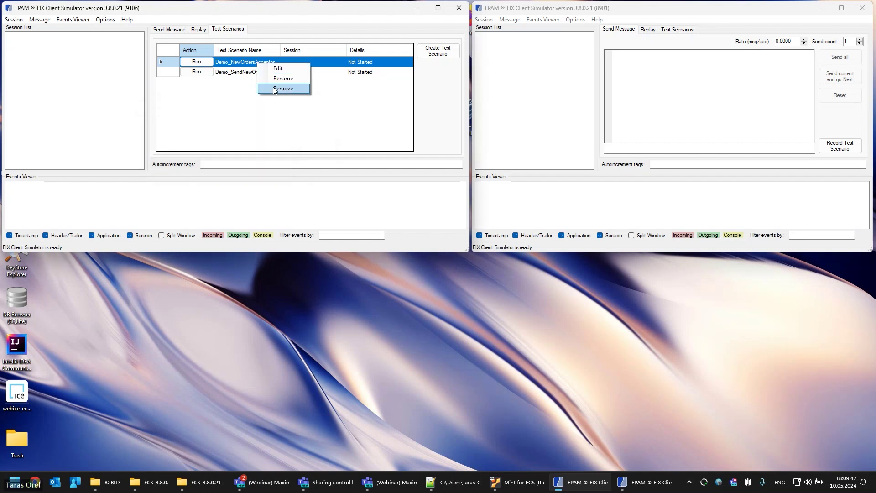
left_click(291, 70)
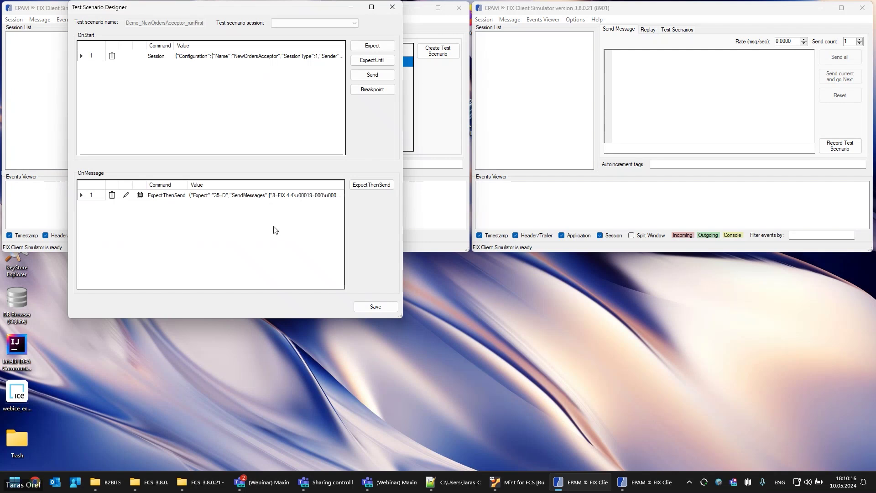
left_click(354, 23)
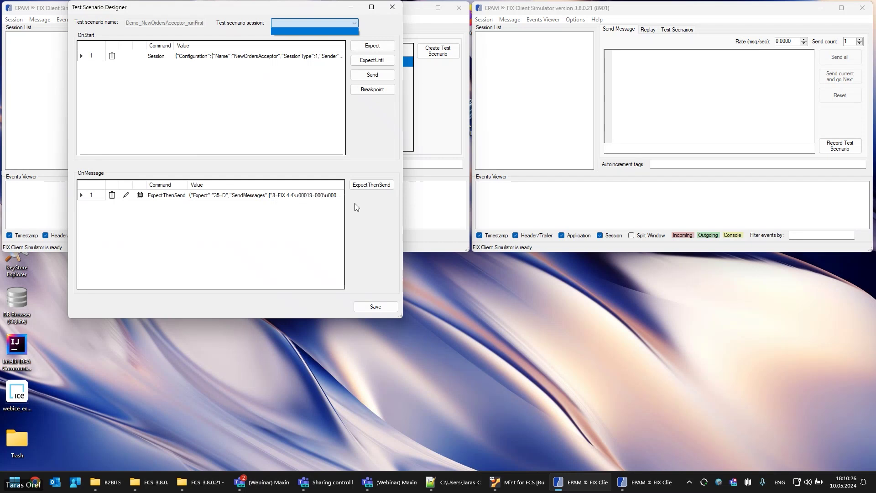
left_click(378, 309)
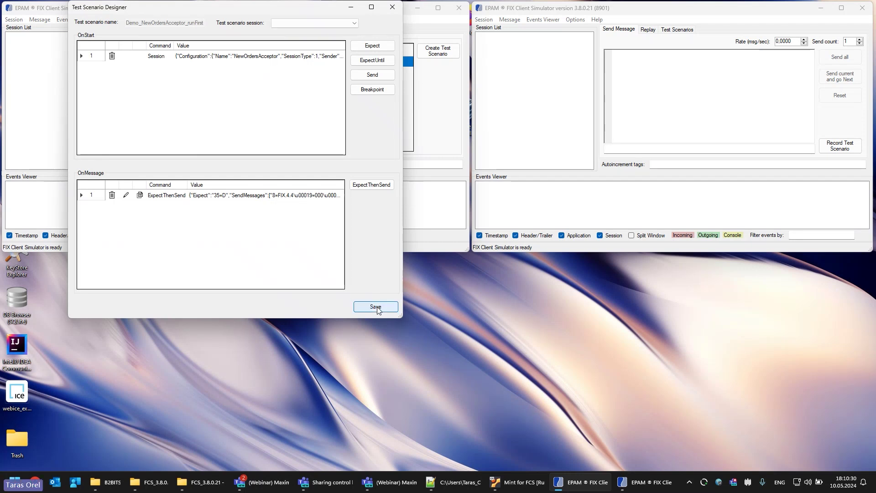
left_click(376, 307)
left_click(197, 62)
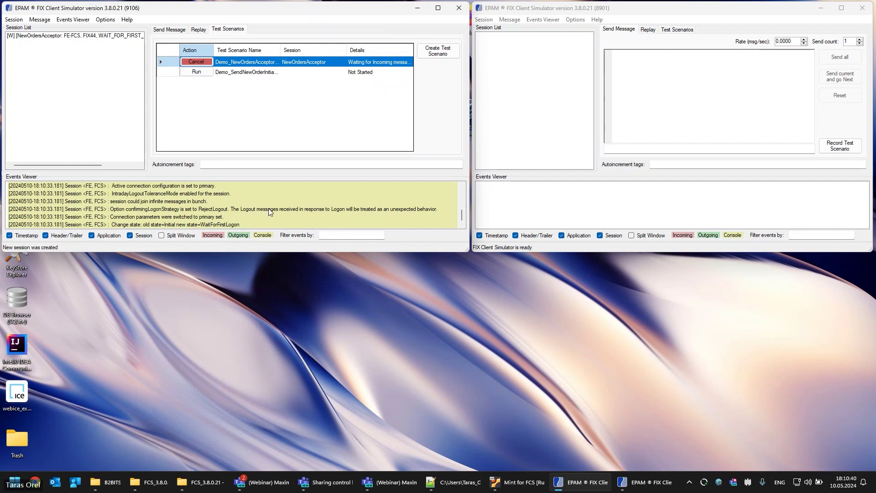
Examine the OnStart commands of the Demo_SendNewOrderInitiator scenario in the 8901 simulator, closing the designer without saving
left_click(678, 31)
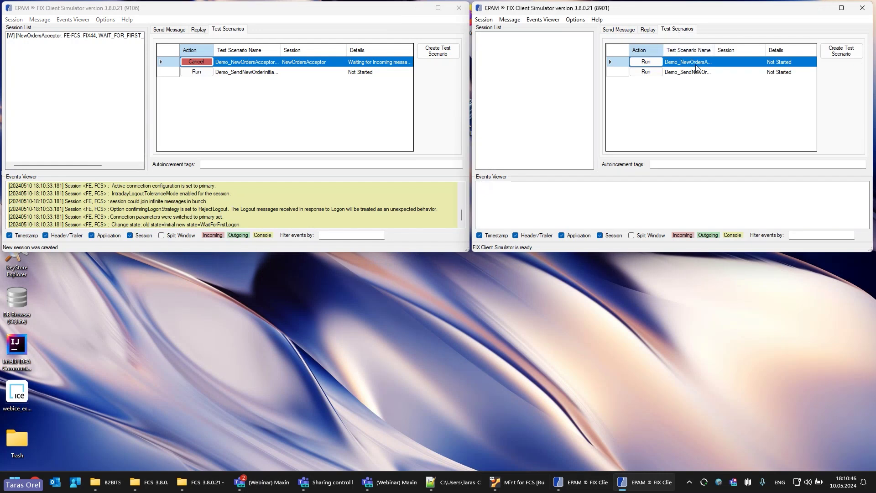
left_click(683, 73)
right_click(683, 78)
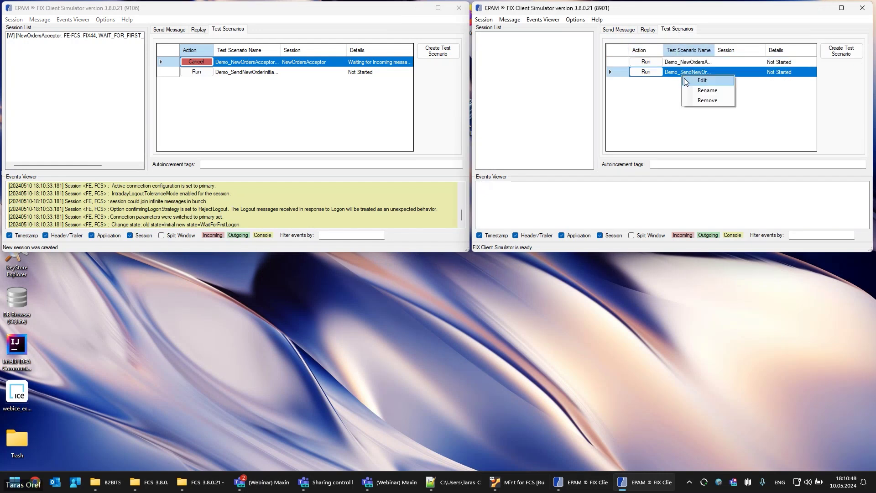
left_click(702, 81)
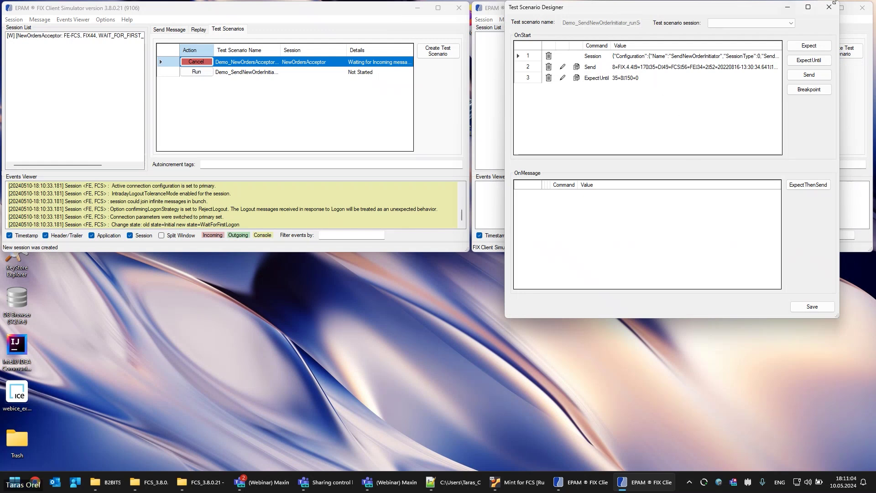
left_click(838, 12)
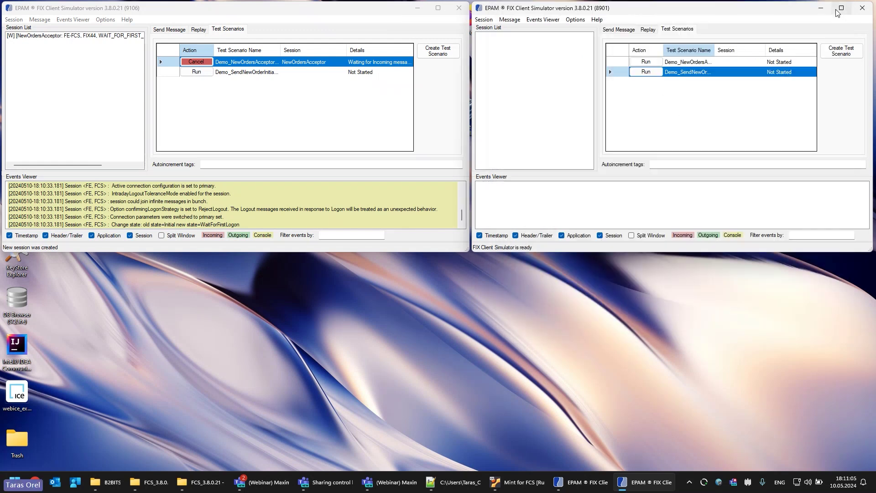
Run the Demo_SendNewOrderInitiator scenario in the 8901 simulator and display the events of its session
left_click(648, 73)
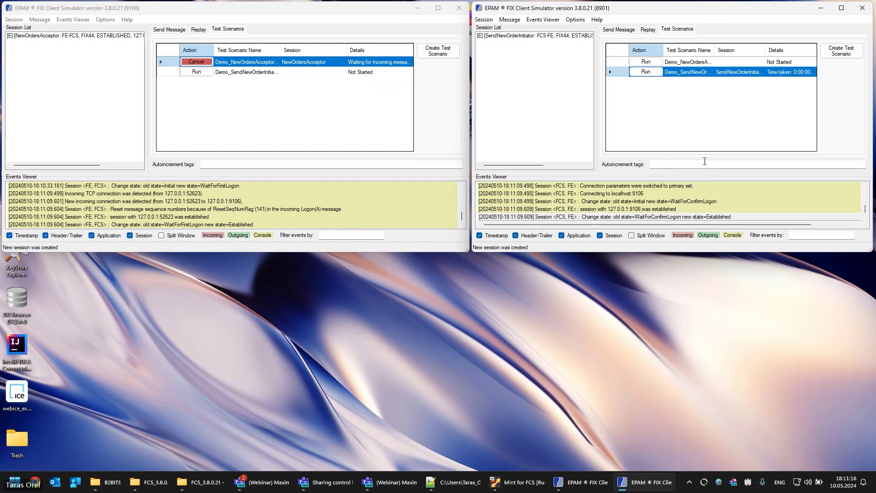
left_click(574, 36)
left_click(616, 203)
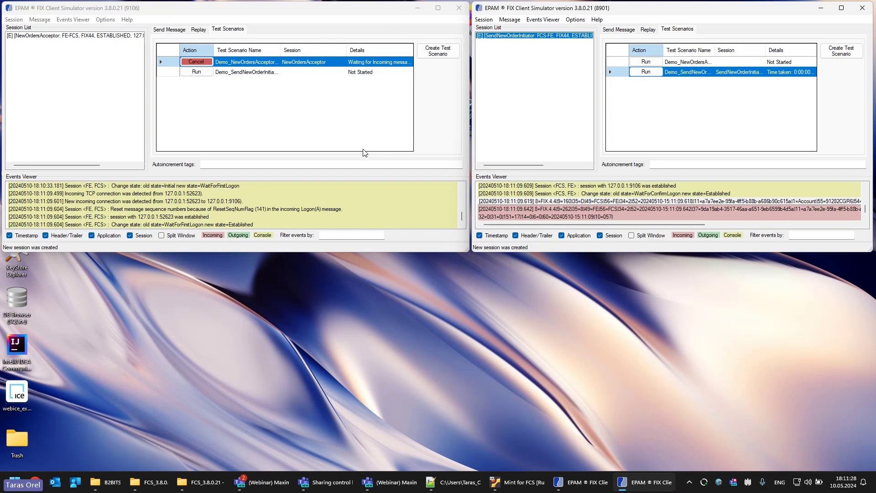
Run the Demo_SendNewOrderInitiator scenario in the 8901 simulator eight more times
left_click(313, 29)
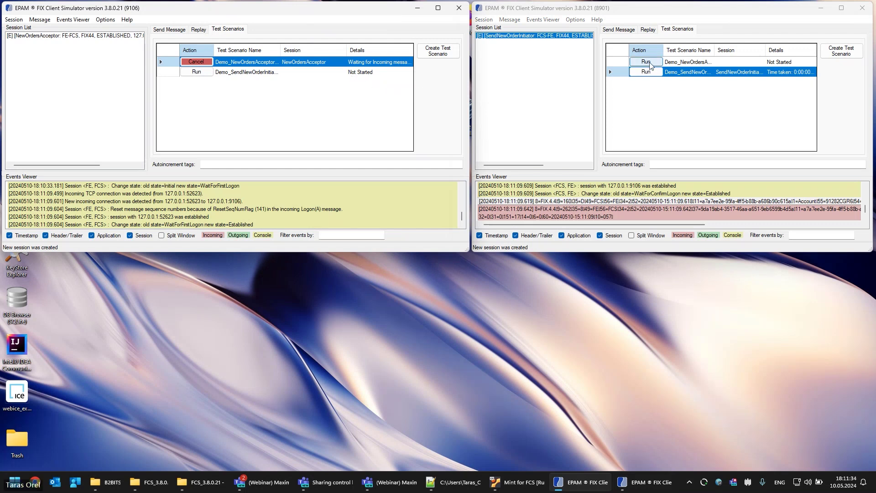
left_click(698, 62)
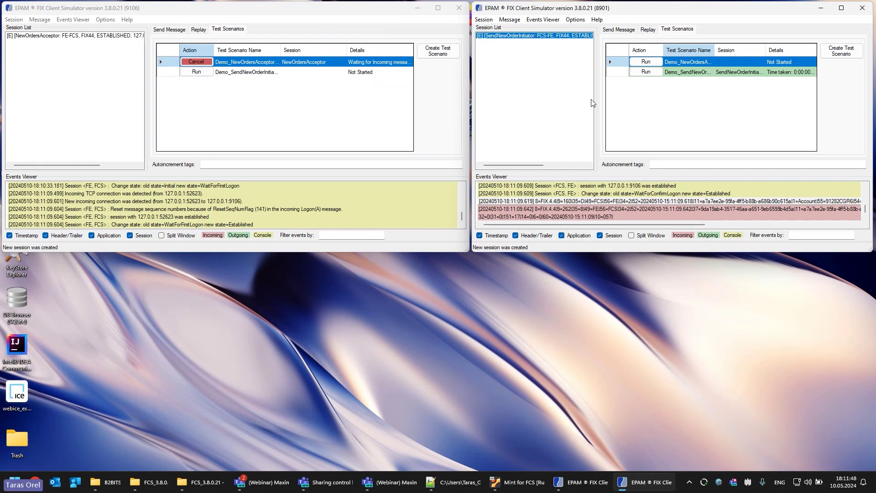
left_click(647, 73)
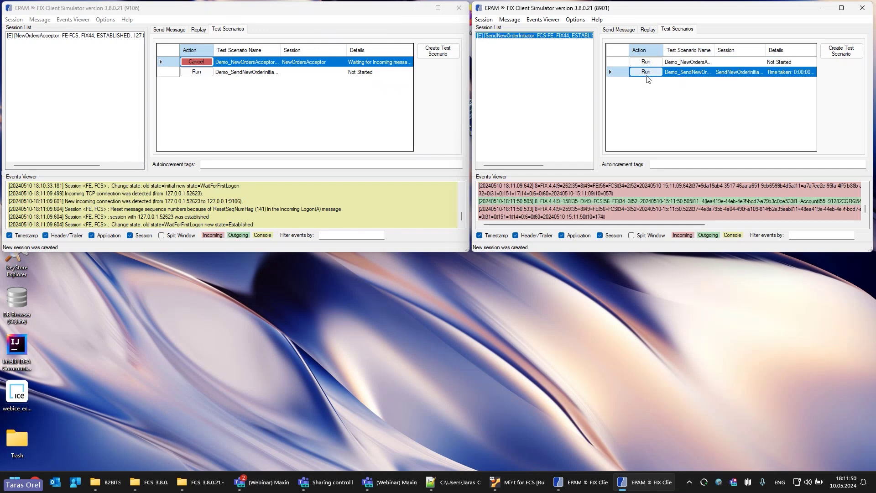
left_click(646, 72)
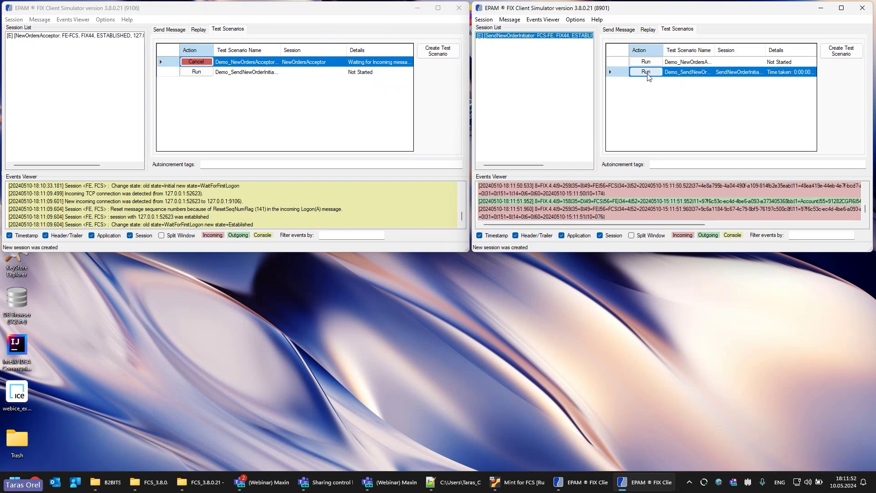
left_click(646, 72)
left_click(646, 73)
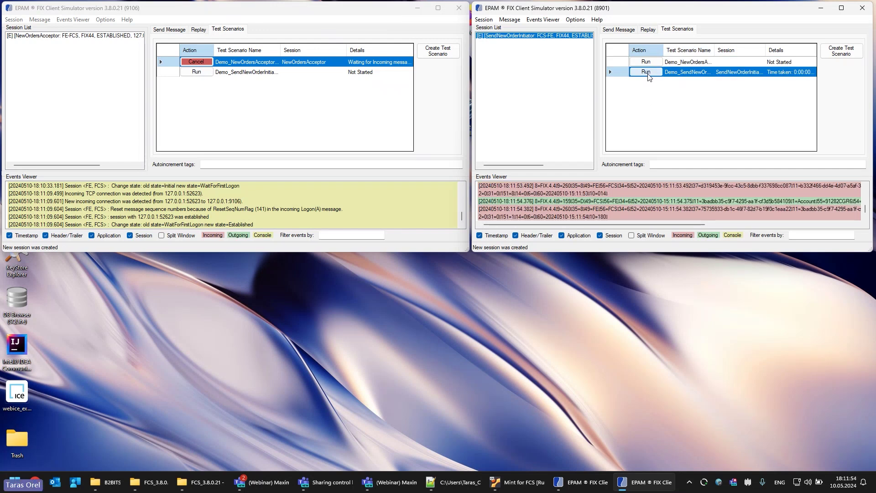
left_click(647, 72)
left_click(647, 73)
left_click(647, 73)
left_click(647, 73)
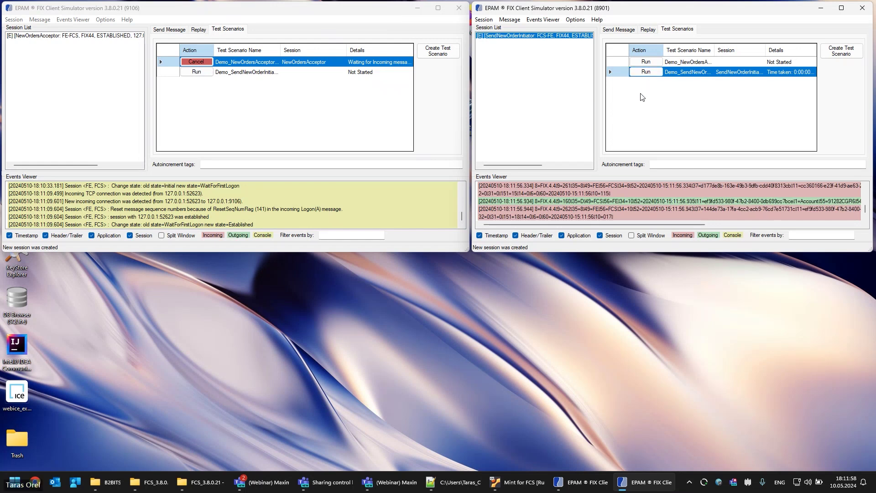
Cancel the running Demo_NewOrdersAcceptor scenario in the 9106 simulator and open a blank test scenario there
left_click(203, 65)
left_click(204, 65)
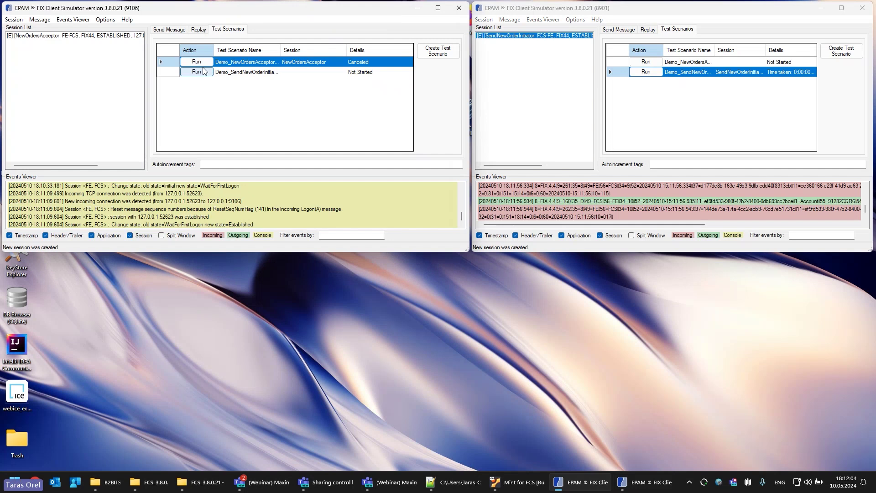
left_click(436, 53)
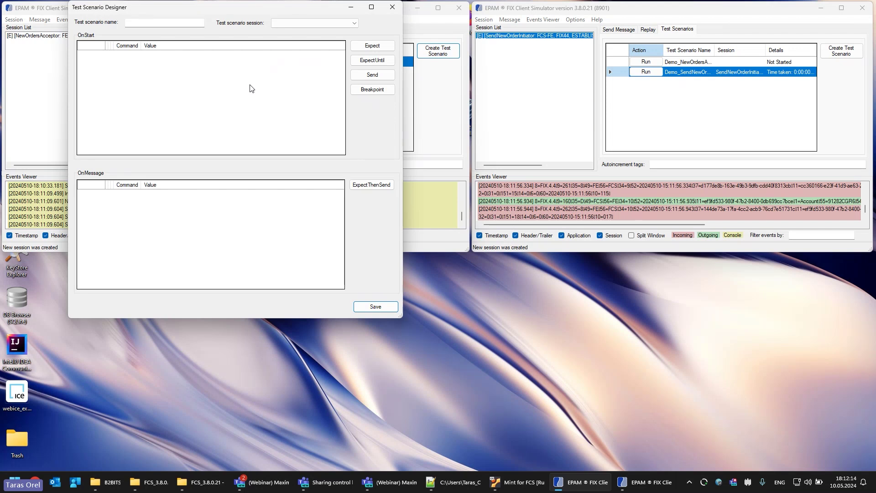
Start an OnStart Expect command with tag 35 set to R and tag 131 set to AAA
left_click(369, 52)
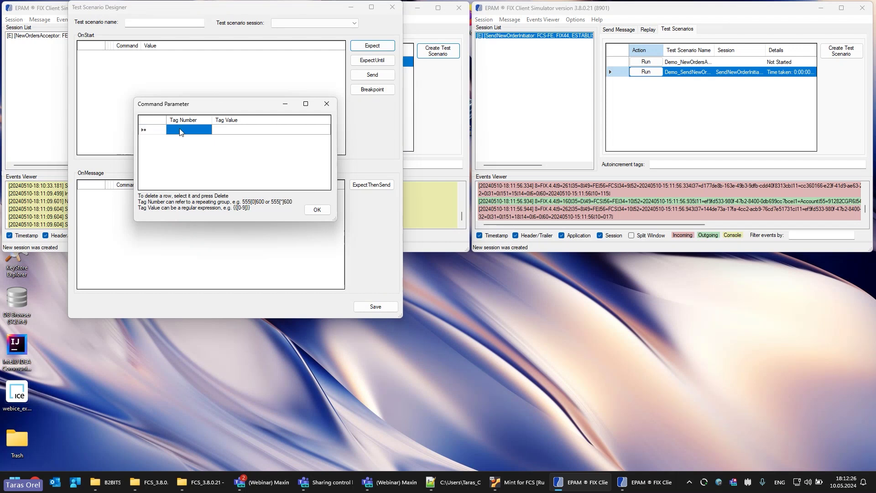
left_click(193, 132)
type("35")
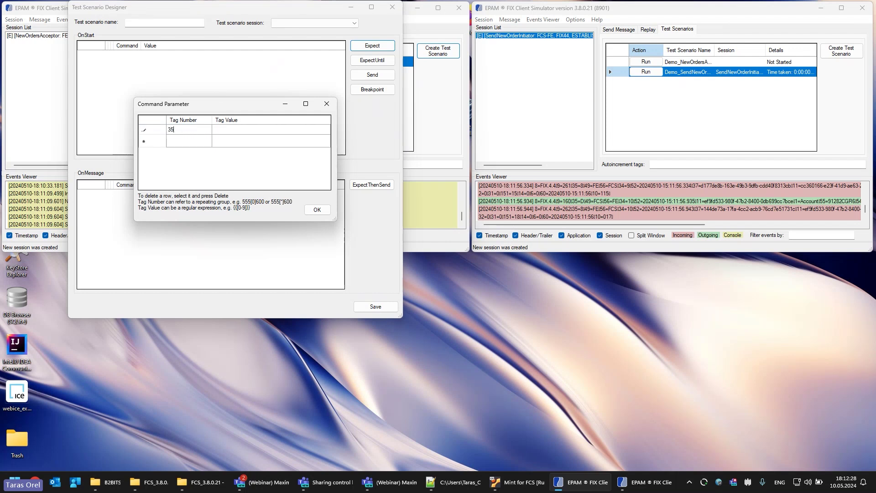
key("Tab")
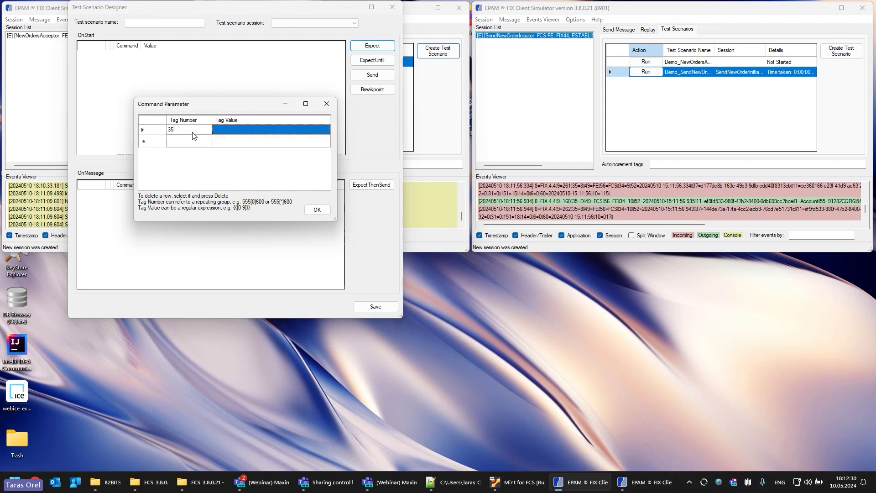
type("R")
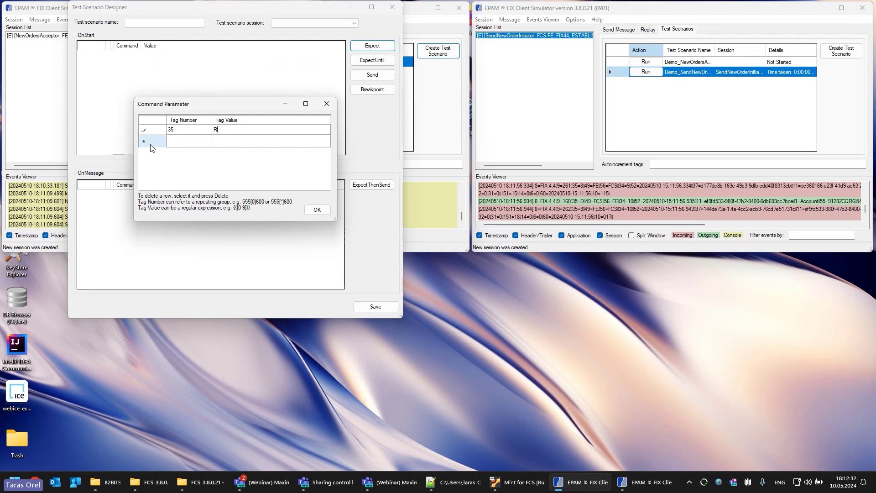
left_click(180, 144)
type("131")
key("Tab")
type("AAA")
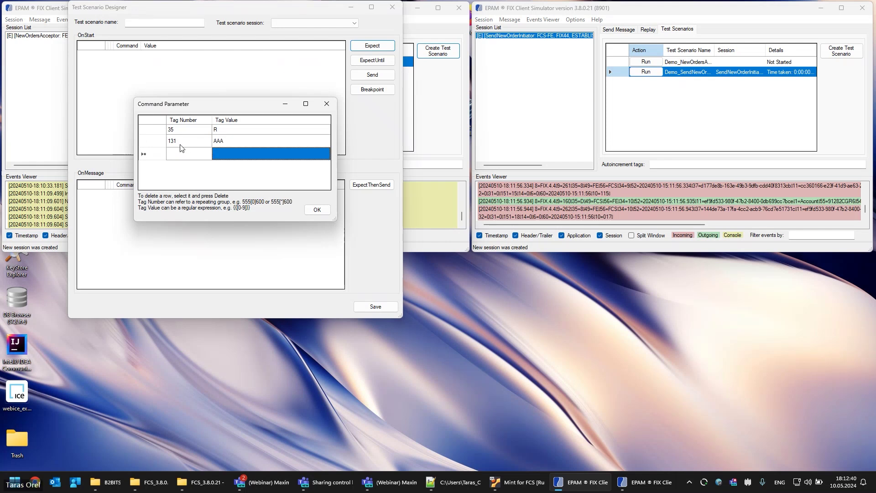
key("Return")
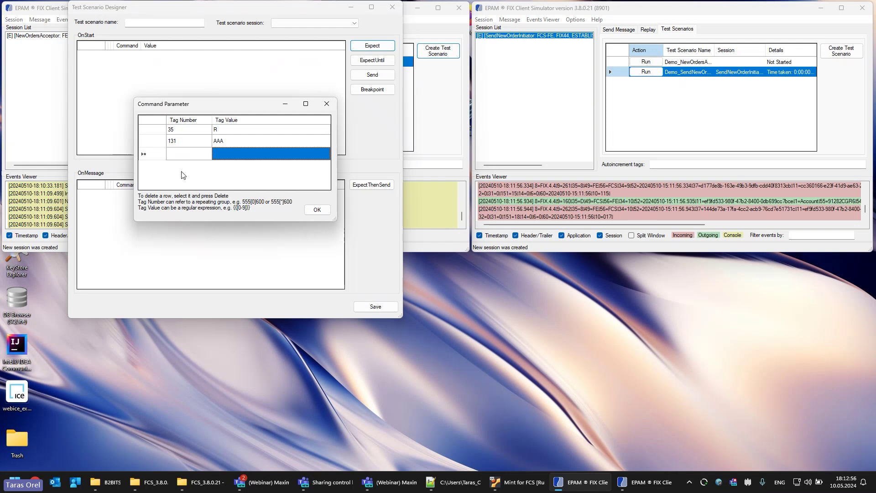
Add repeating-group tag 146[0]55 with the value MSFT and confirm the Expect command's parameters
left_click(182, 156)
type("146")
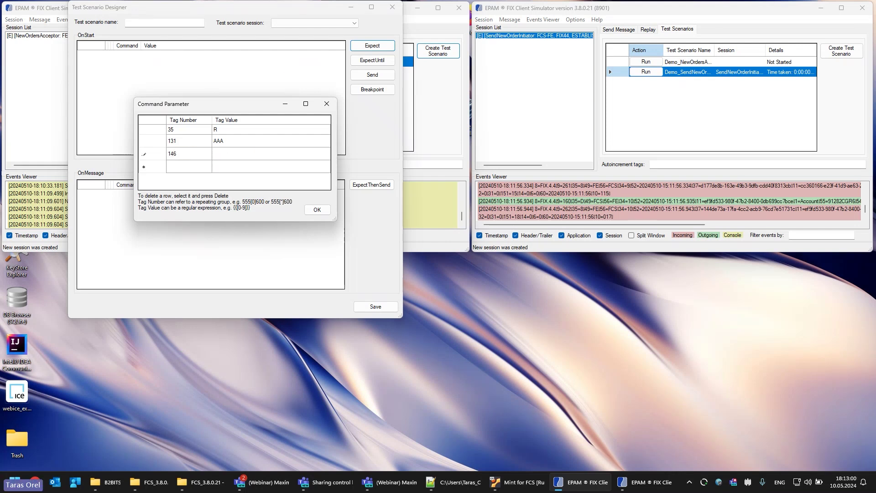
type("[0]55")
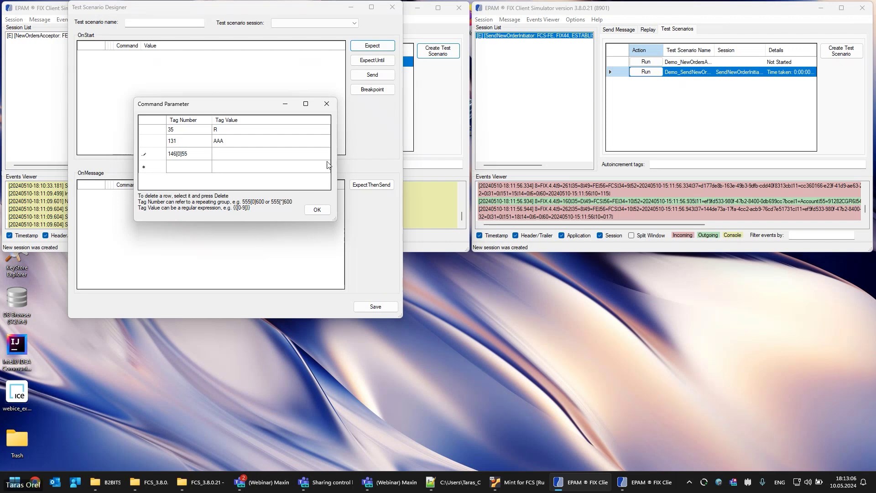
left_click(266, 154)
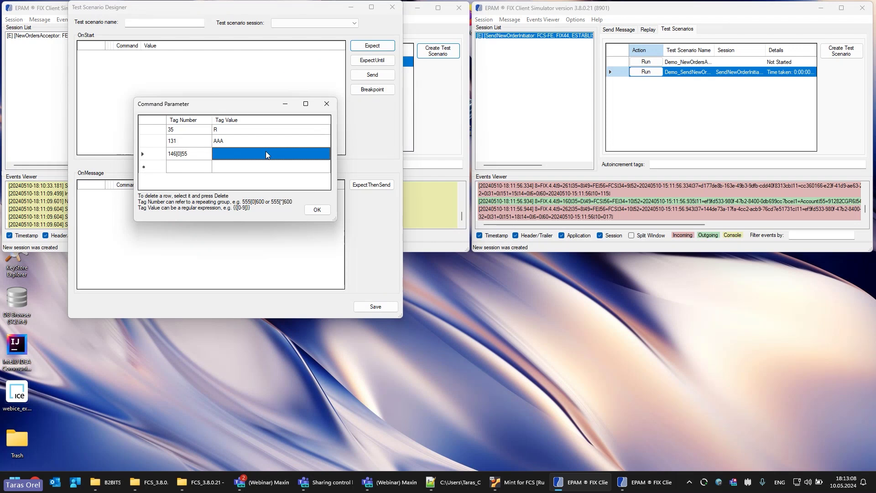
type("MSFT")
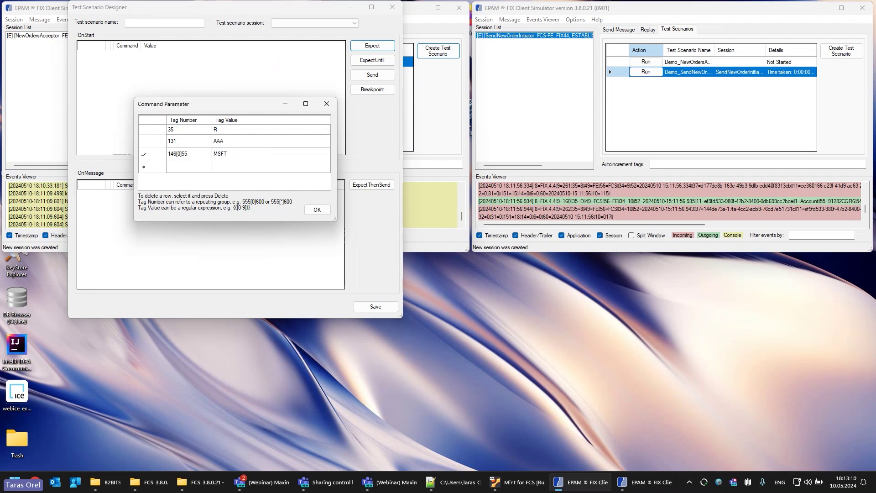
key("Return")
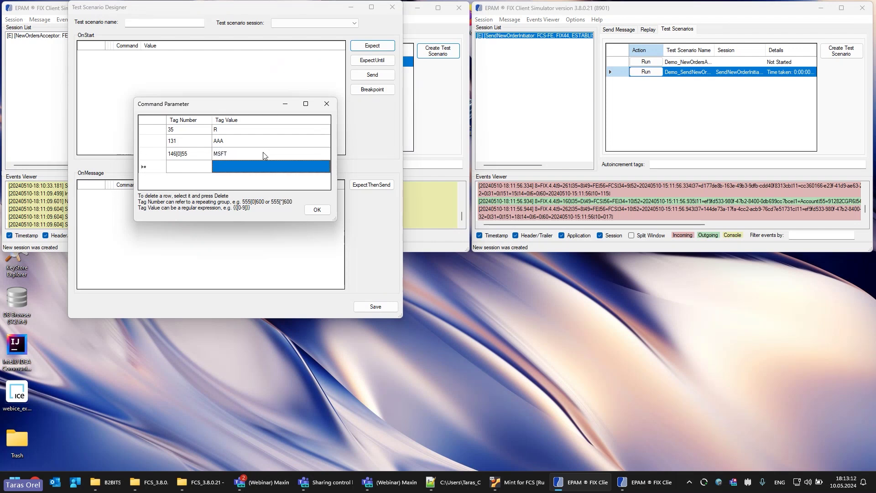
left_click(316, 210)
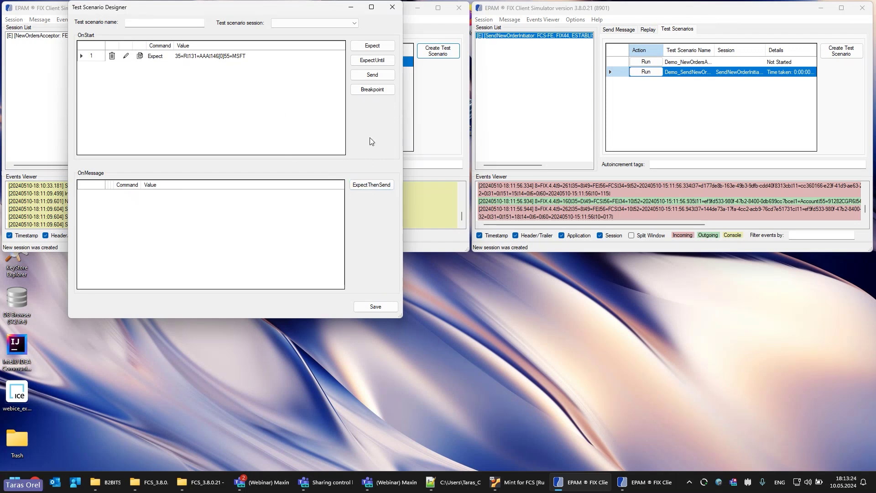
Add an OnStart Send command and fill its message with the 35=S line copied from Demo.txt in Notepad++
left_click(368, 75)
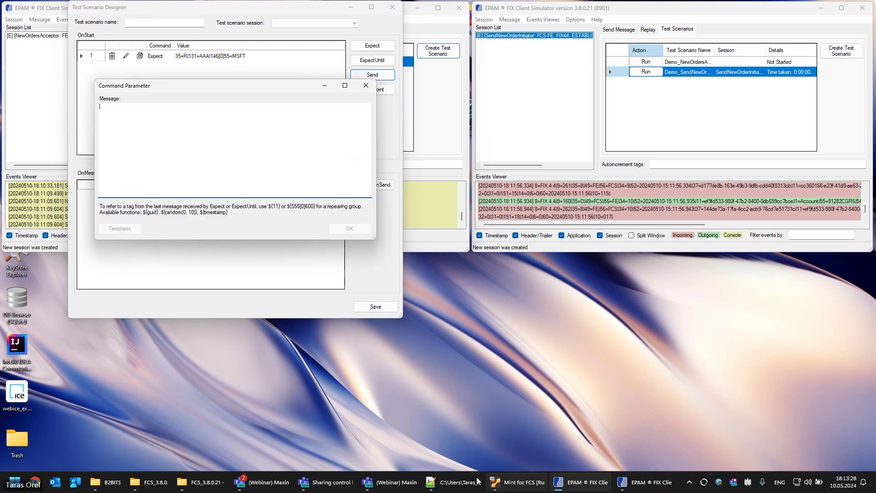
left_click(449, 481)
left_click(164, 63)
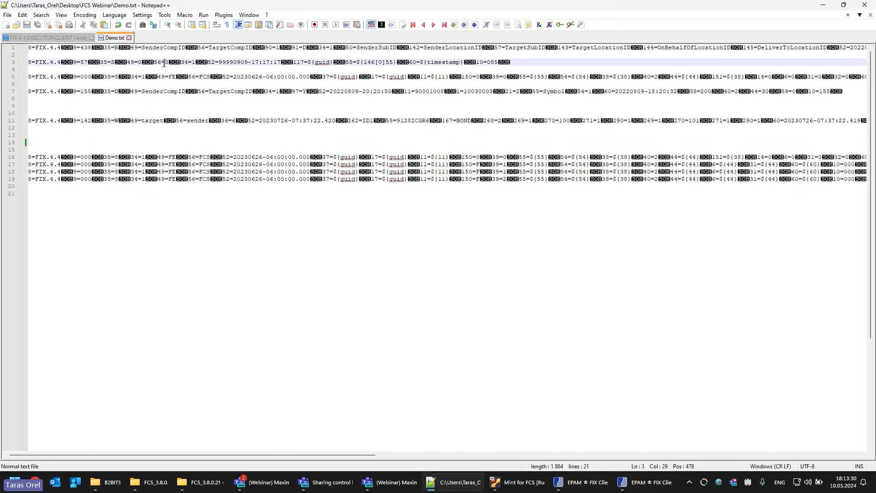
key("Home")
key("shift+End")
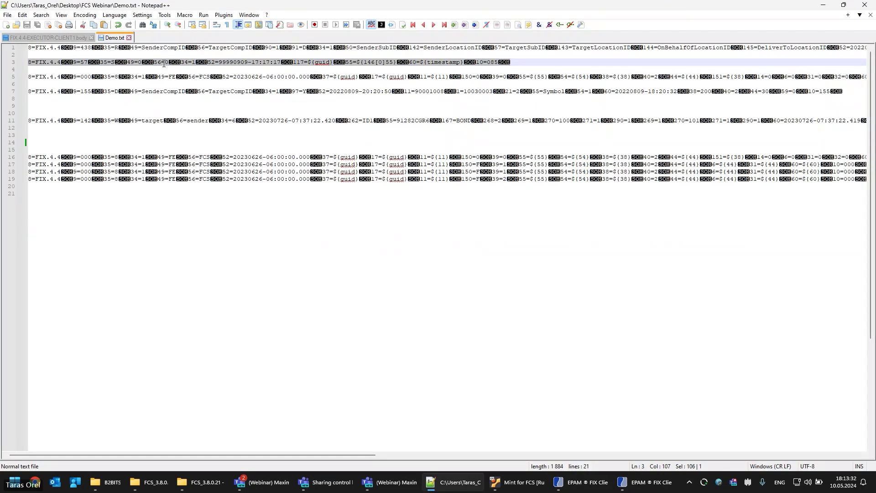
left_click(823, 5)
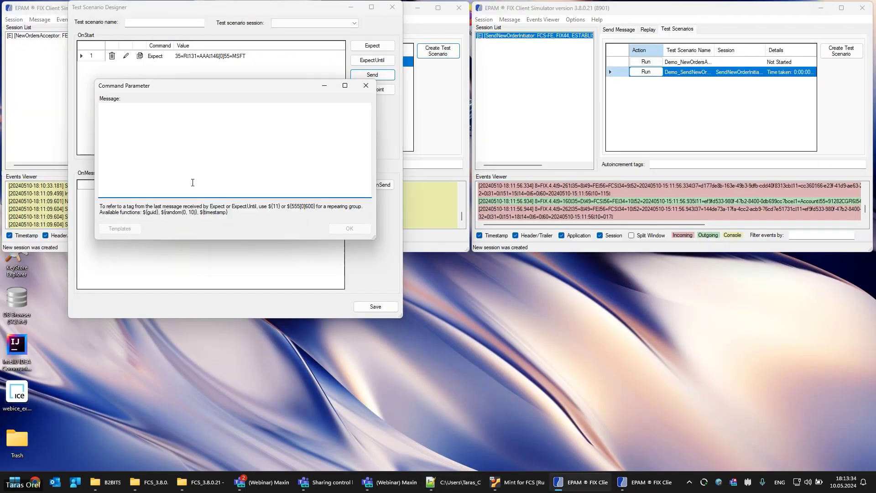
key("ctrl+v")
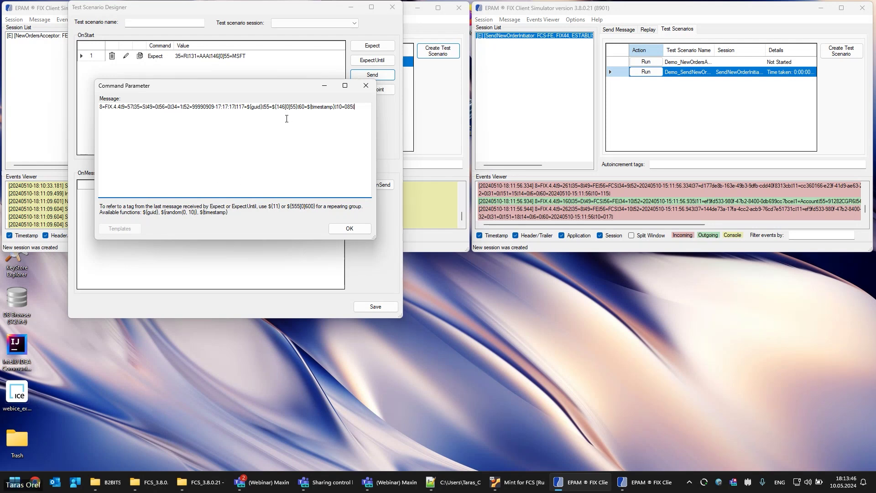
Review the ${guid}, ${146[0]55} and ${timestamp} placeholders in the message and confirm the Send command
left_click_drag(247, 107, 260, 108)
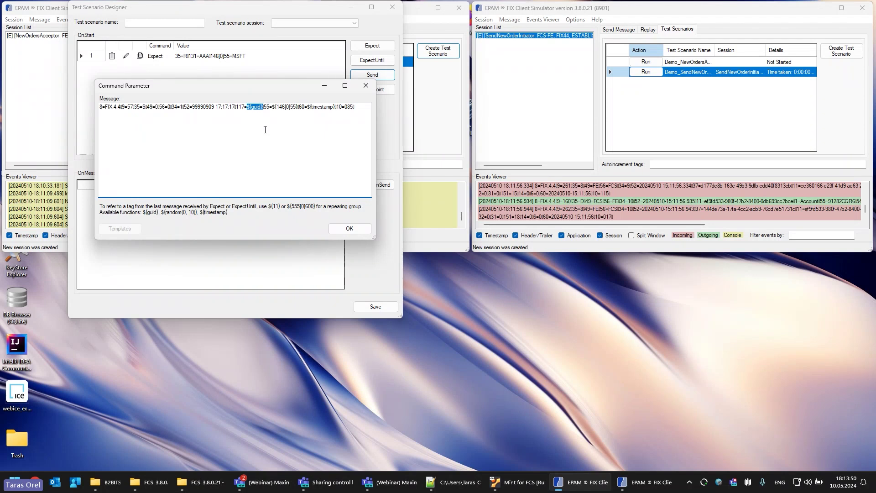
left_click_drag(272, 106, 297, 111)
left_click_drag(308, 107, 333, 108)
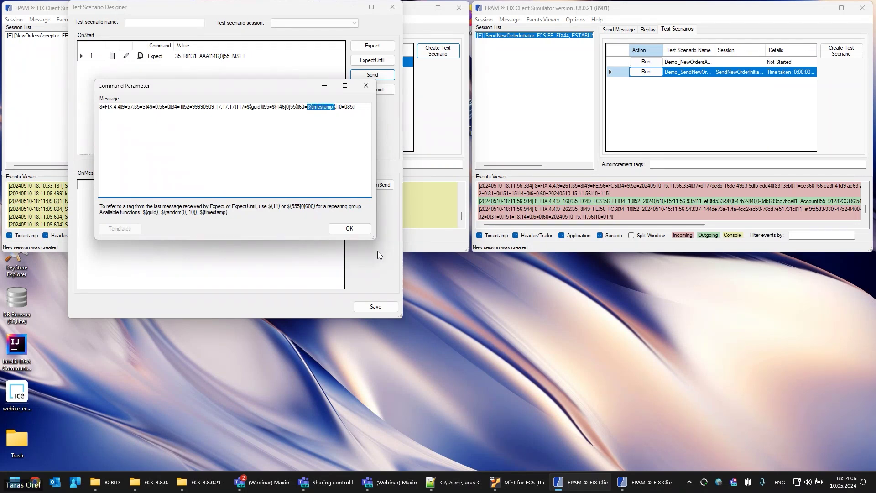
left_click(351, 228)
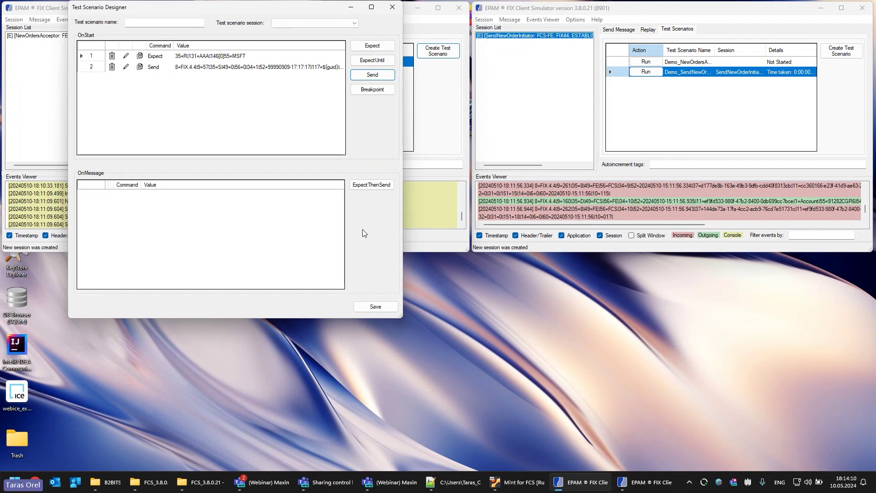
Add a Breakpoint to OnStart, followed by a second Send command with the same 35=S message
left_click(378, 91)
left_click(373, 75)
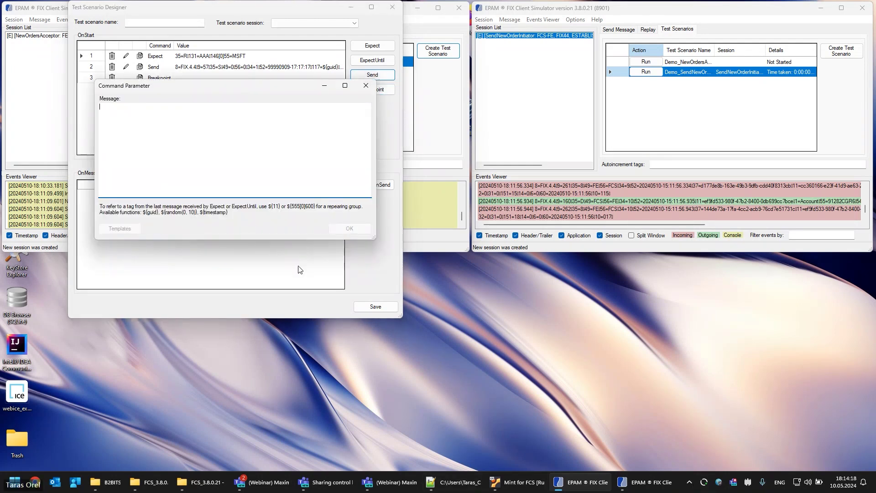
key("ctrl+v")
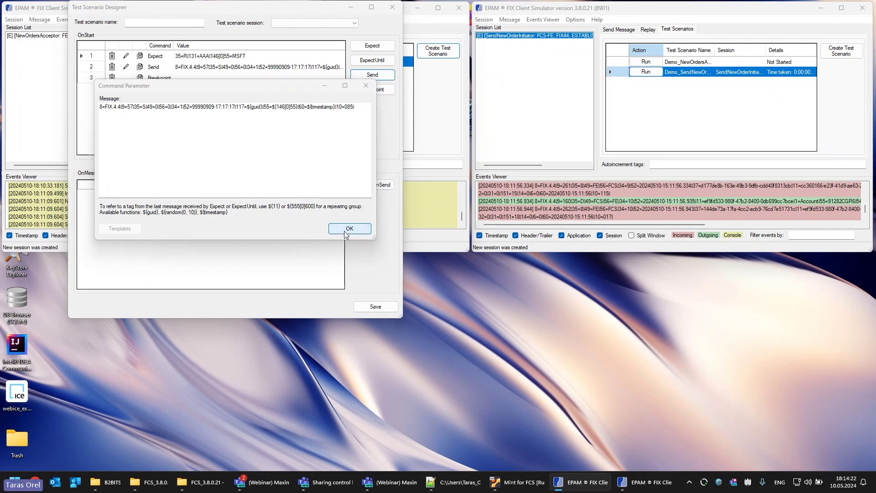
left_click(349, 228)
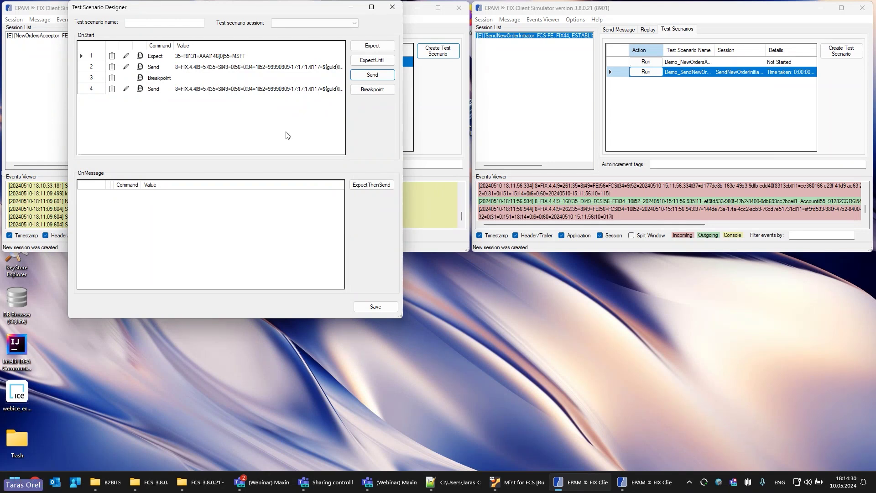
Name the test scenario Demo, check the existing files in the TestScenarios folder, and save the scenario
left_click(153, 23)
type("Demo")
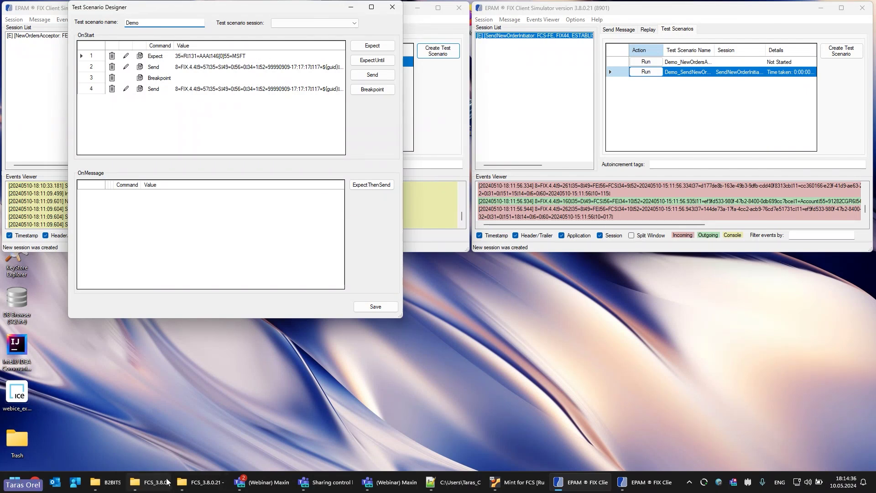
left_click(151, 482)
double_click(198, 212)
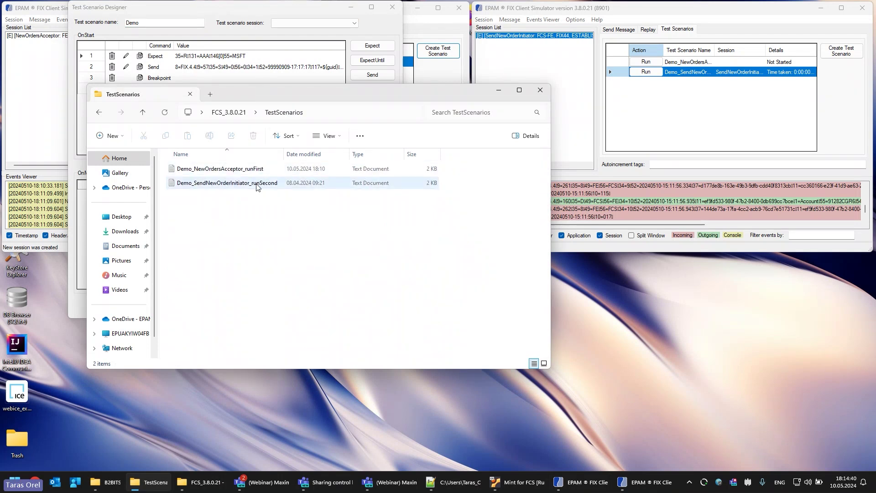
left_click(264, 8)
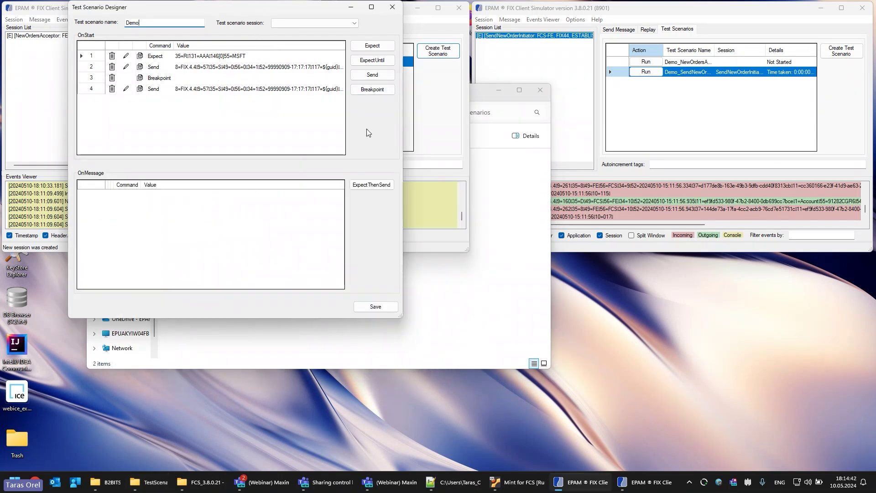
left_click(370, 309)
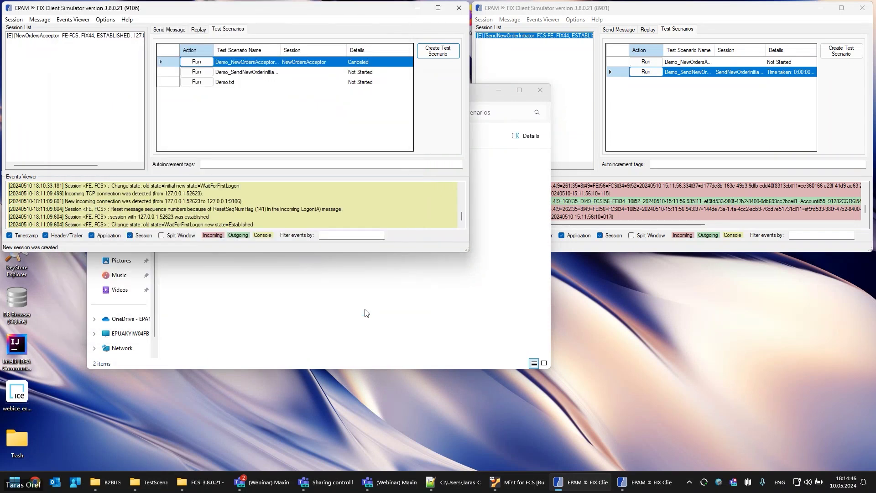
Inspect the commands in the saved Demo text file in the TestScenarios folder, and put the file windows away
left_click(364, 313)
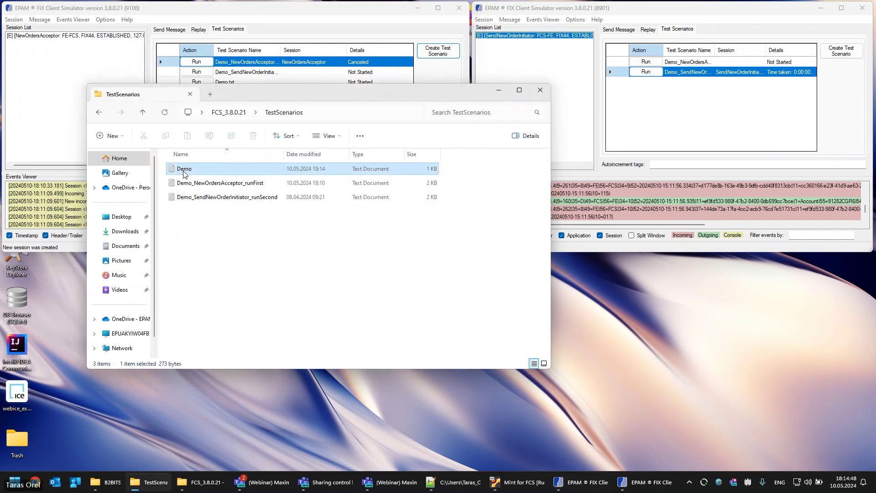
double_click(184, 169)
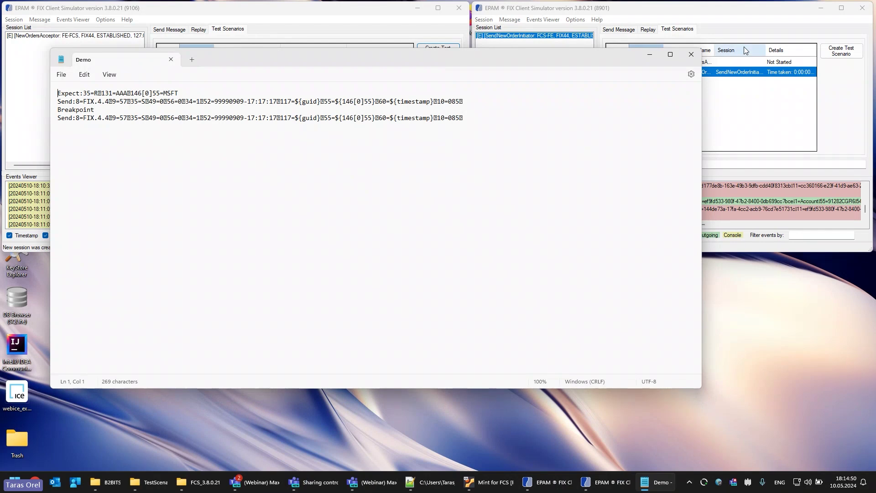
left_click(691, 54)
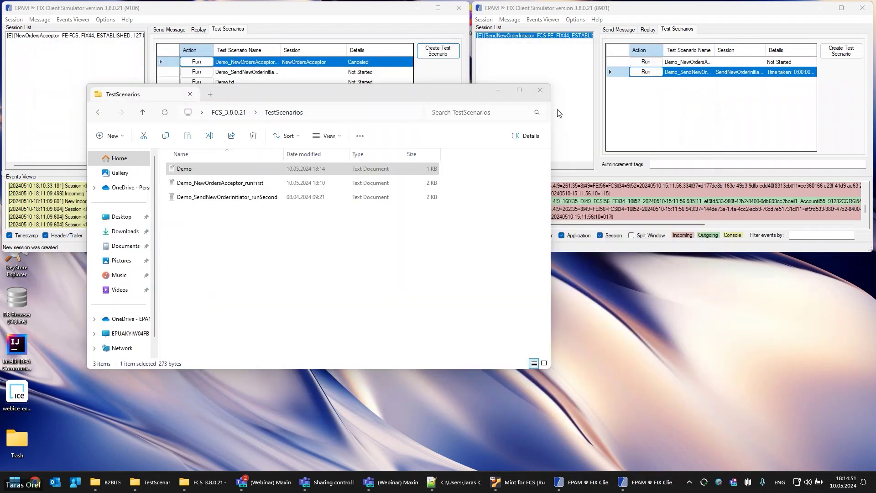
key("alt+Up")
left_click(495, 92)
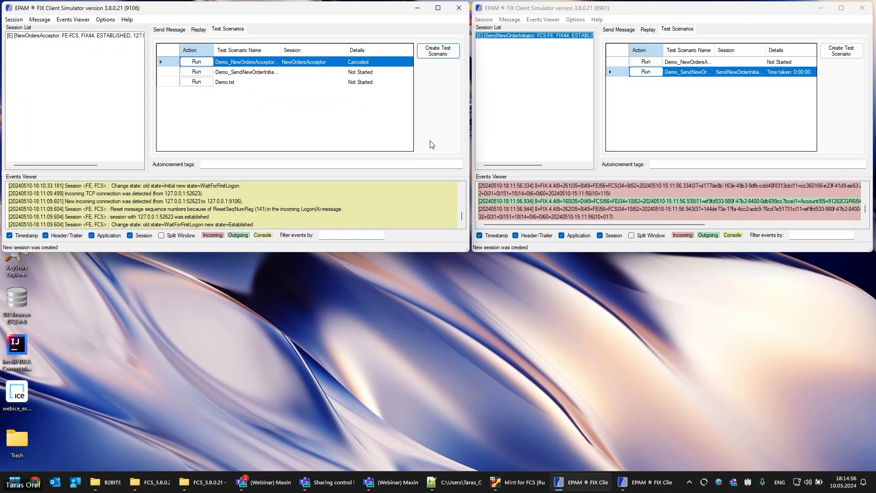
Close the NewOrdersAcceptor session in the 9106 simulator and the SendNewOrderInitiator session in the 8901 simulator
right_click(83, 38)
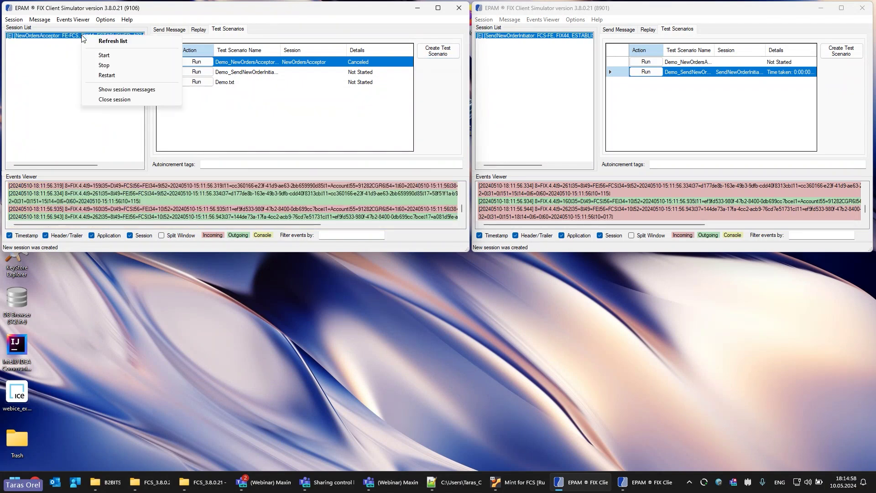
left_click(115, 99)
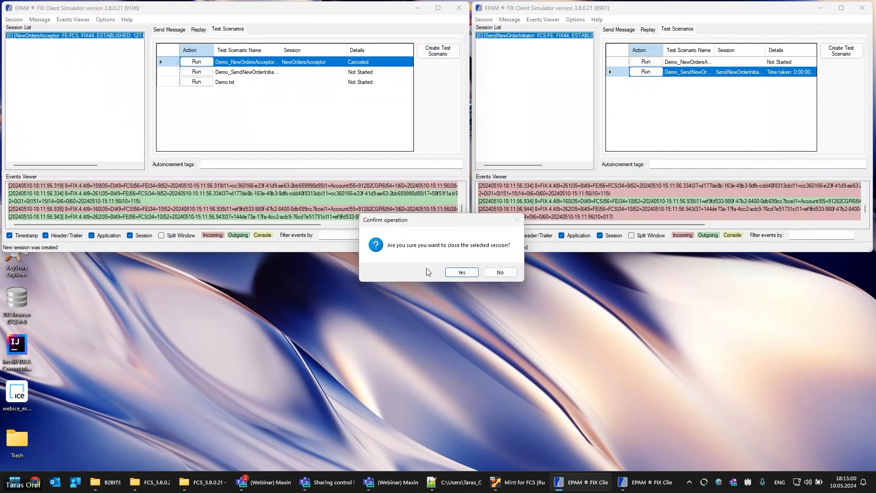
left_click(462, 272)
right_click(516, 38)
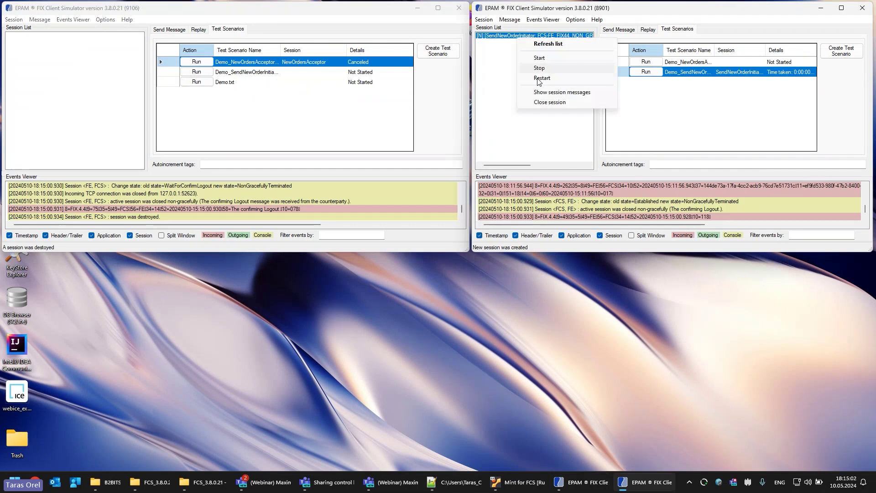
left_click(539, 102)
left_click(461, 272)
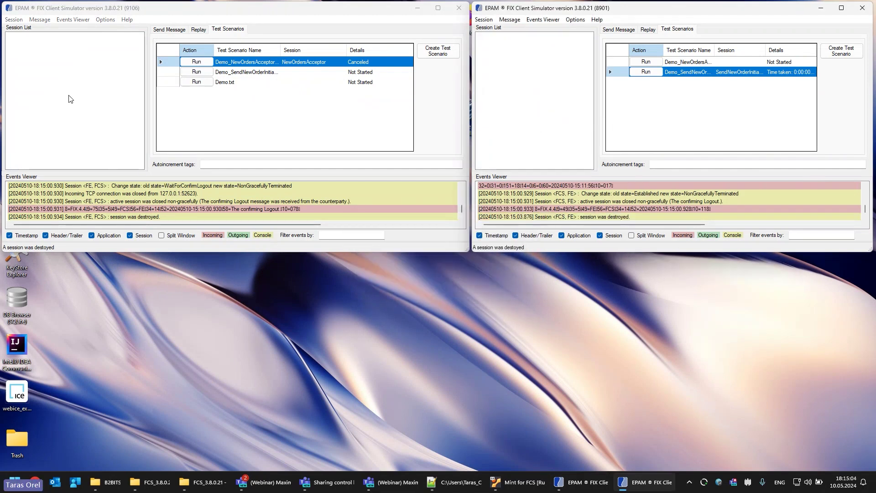
Create an initiator session from the Demo configuration in the 9106 simulator and run the Demo.txt scenario on it
left_click(14, 19)
left_click(22, 28)
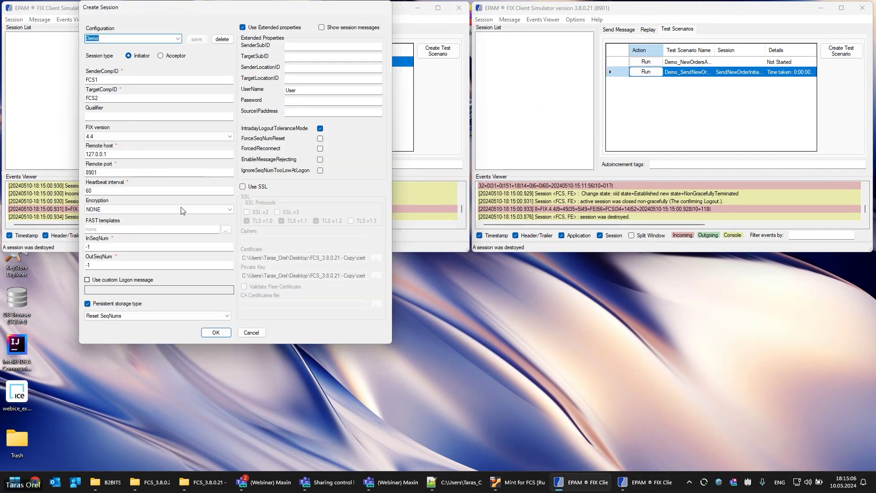
left_click(216, 332)
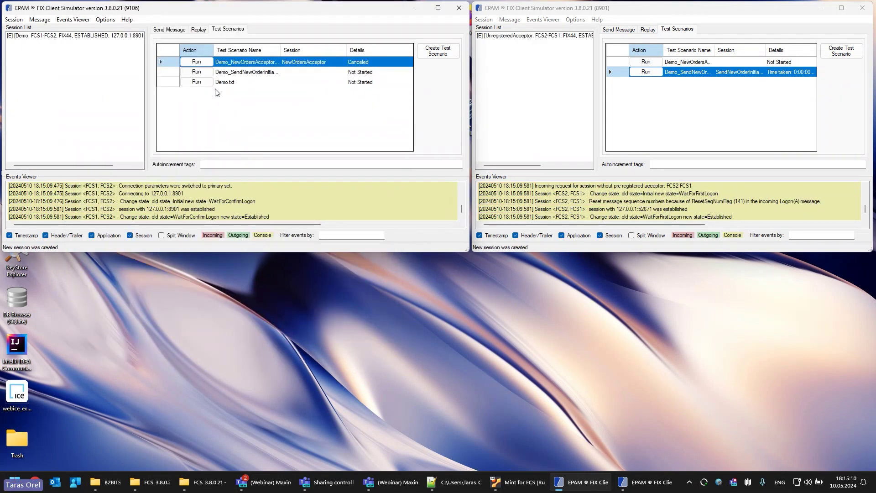
left_click(233, 85)
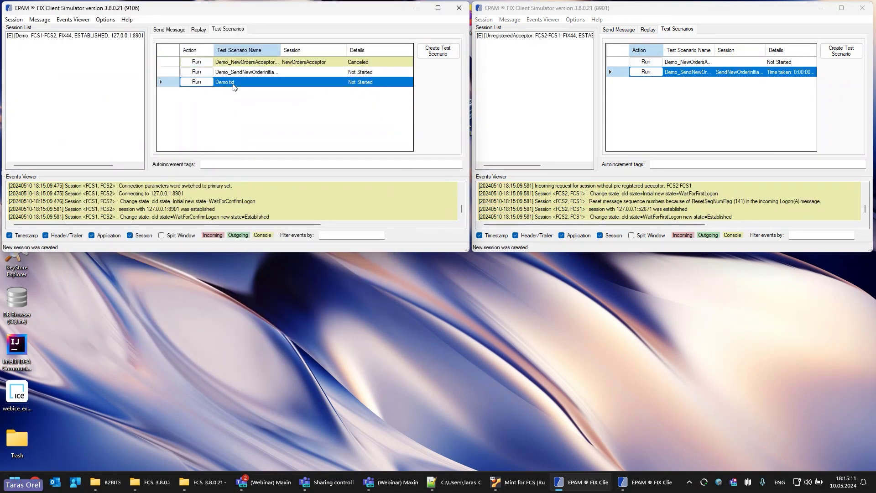
left_click(200, 85)
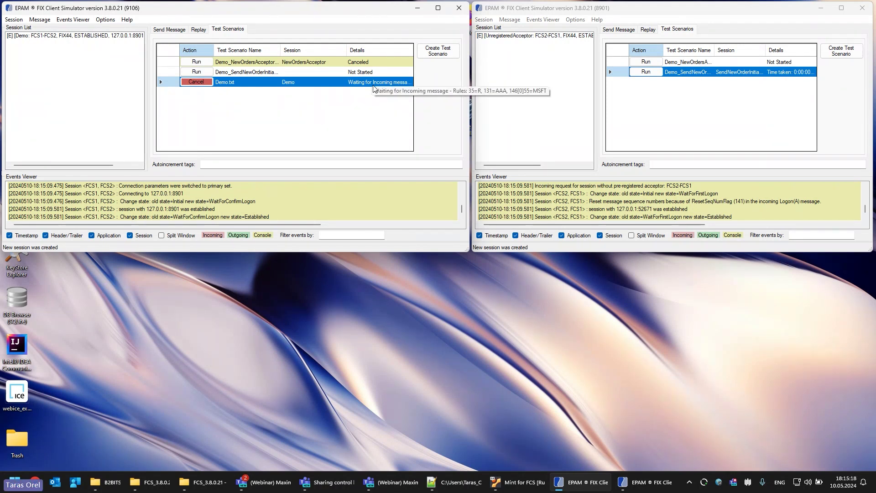
Copy the 35=R message from the first line of Demo.txt into the 8901 simulator's message editor
left_click(629, 31)
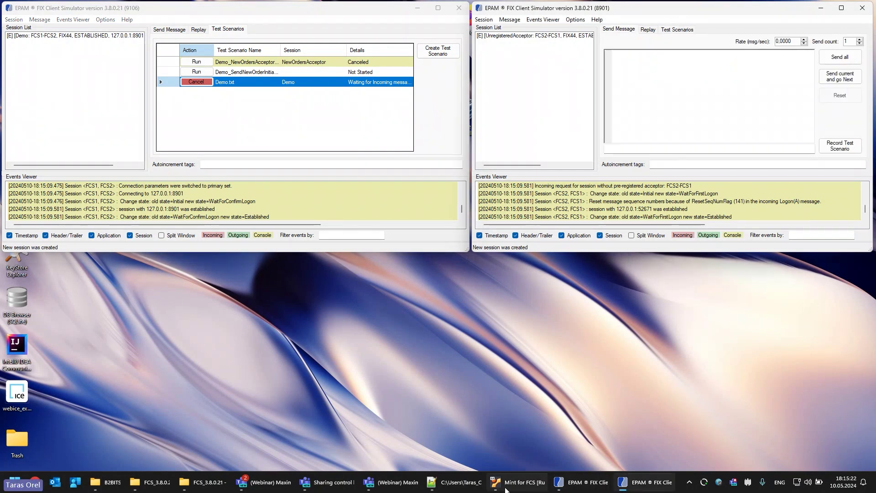
left_click(456, 482)
left_click(135, 48)
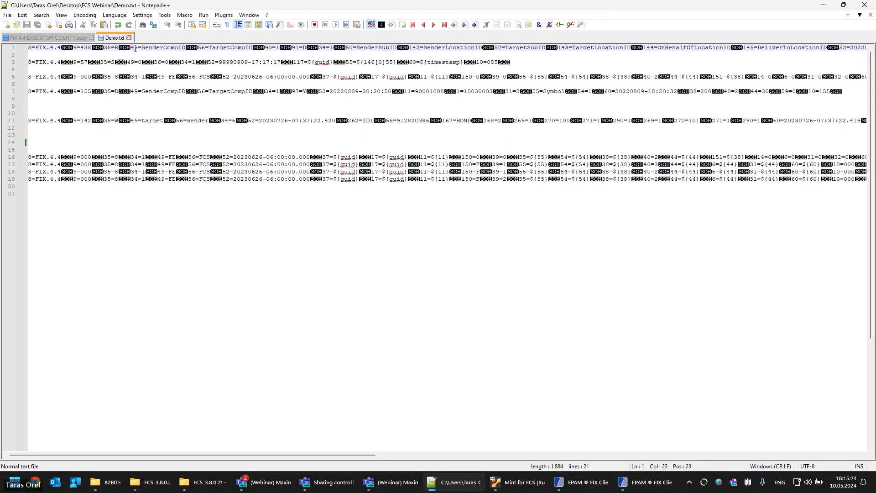
triple_click(145, 49)
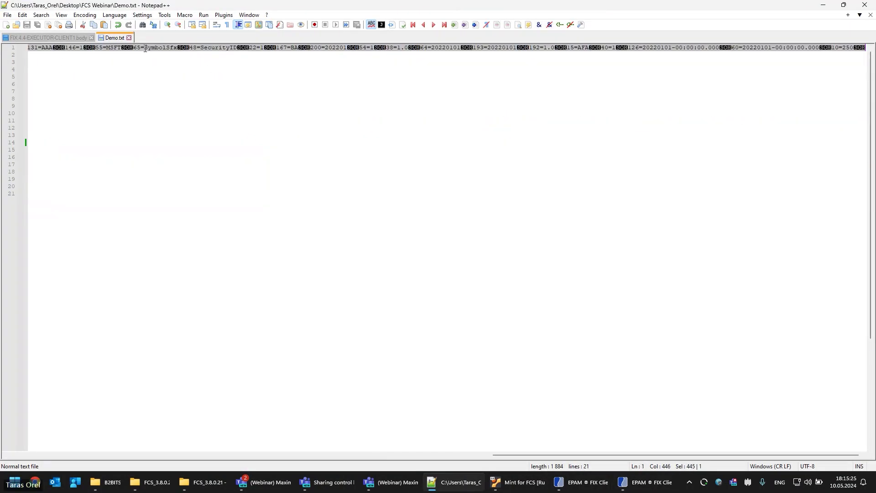
left_click(823, 5)
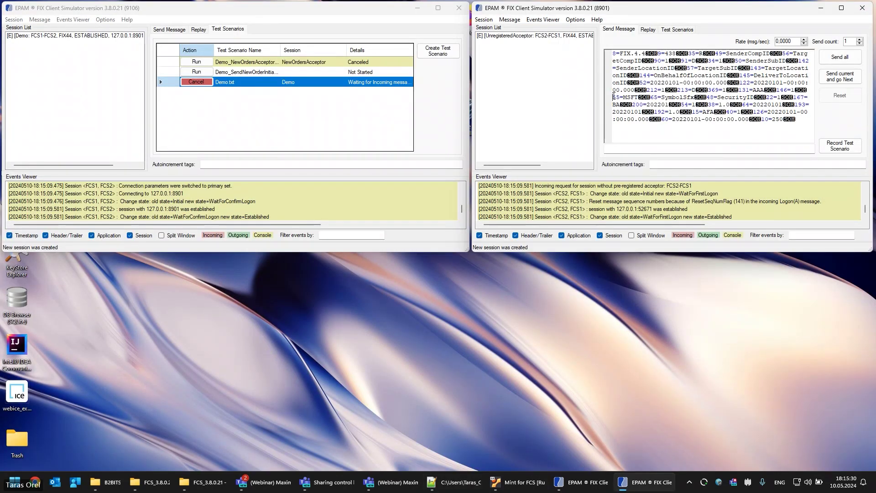
Try to send the message with only its 55=MSFT part selected
left_click_drag(613, 97, 637, 98)
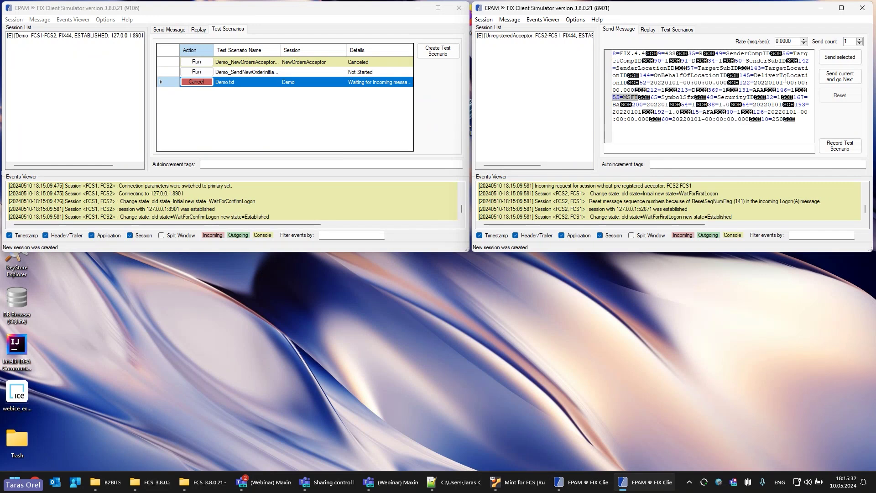
left_click(832, 60)
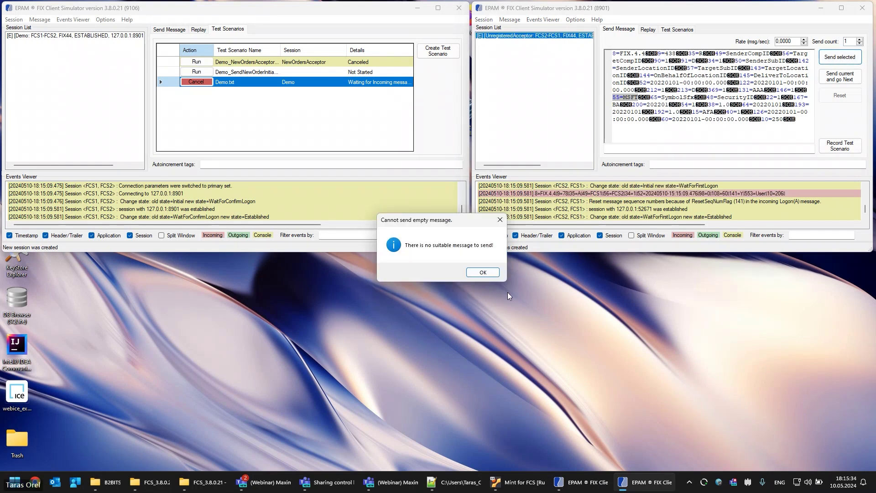
left_click(482, 272)
Send the whole 35=R message from the 8901 session and select the incoming 35=S reply in its event log
left_click(825, 60)
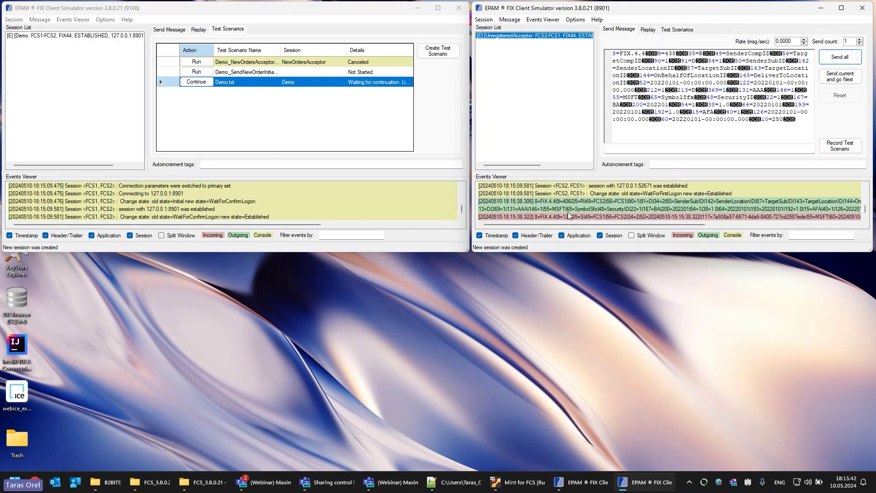
left_click(593, 217)
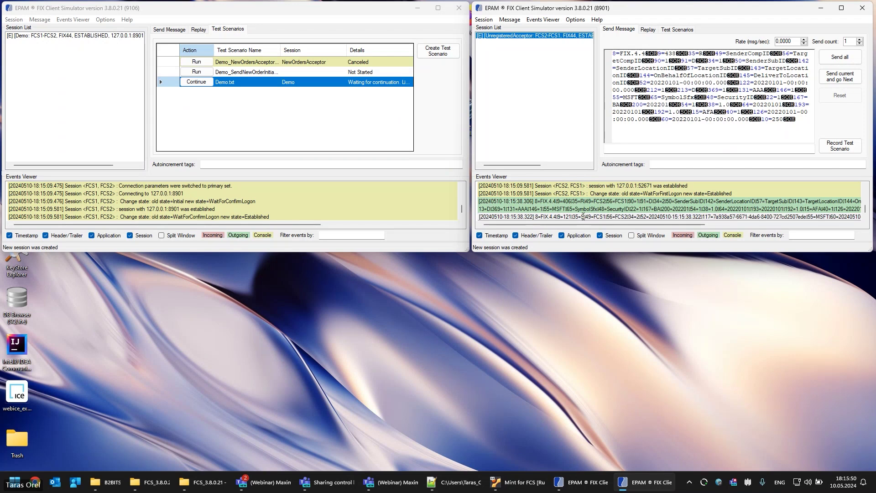
Select the tag 60 timestamp of the incoming 35=S reply in the 8901 simulator's event log
left_click(595, 220)
left_click_drag(595, 224, 763, 216)
left_click(733, 217)
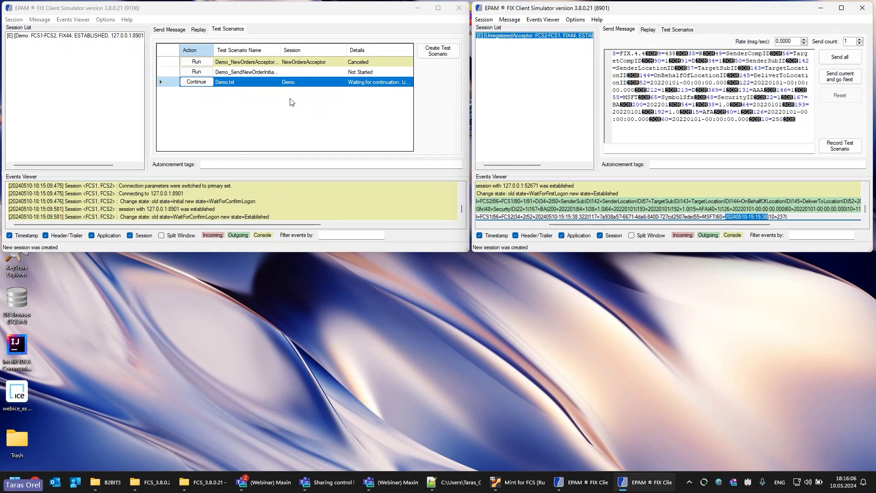
Continue the Demo.txt scenario past its breakpoint and select the newest incoming 35=S message in the 8901 event log
left_click(200, 85)
left_click(201, 85)
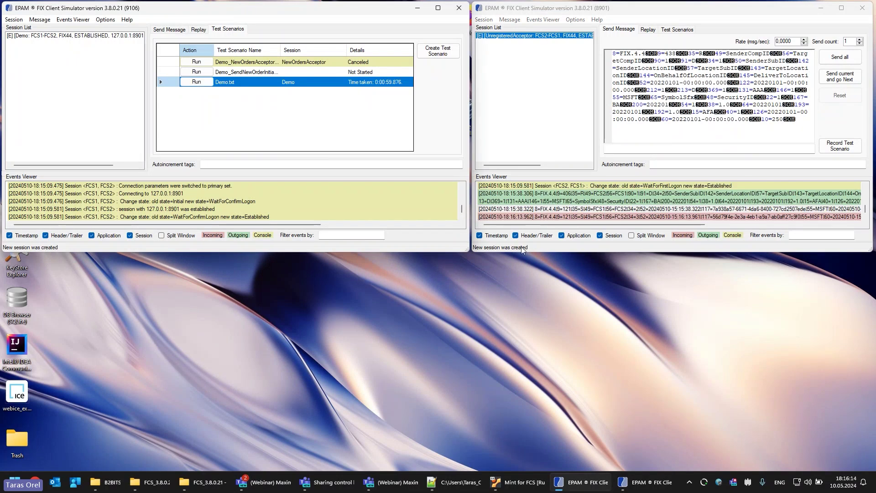
left_click(565, 217)
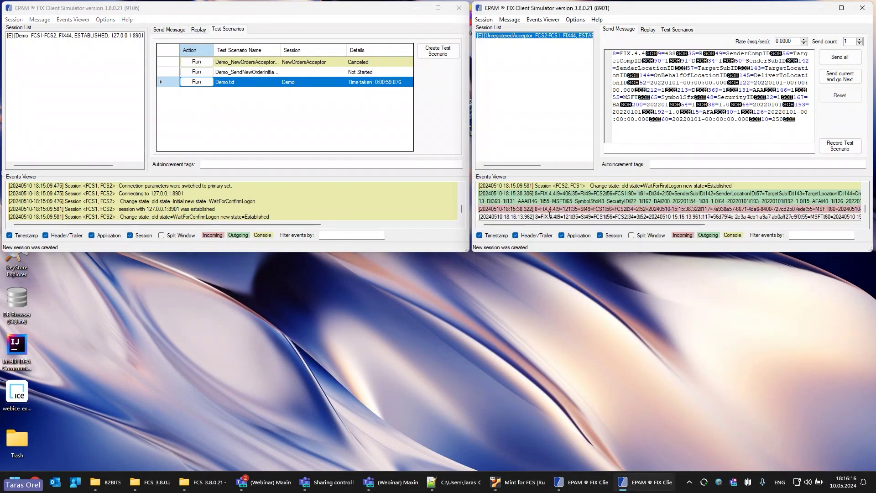
left_click_drag(508, 216, 748, 217)
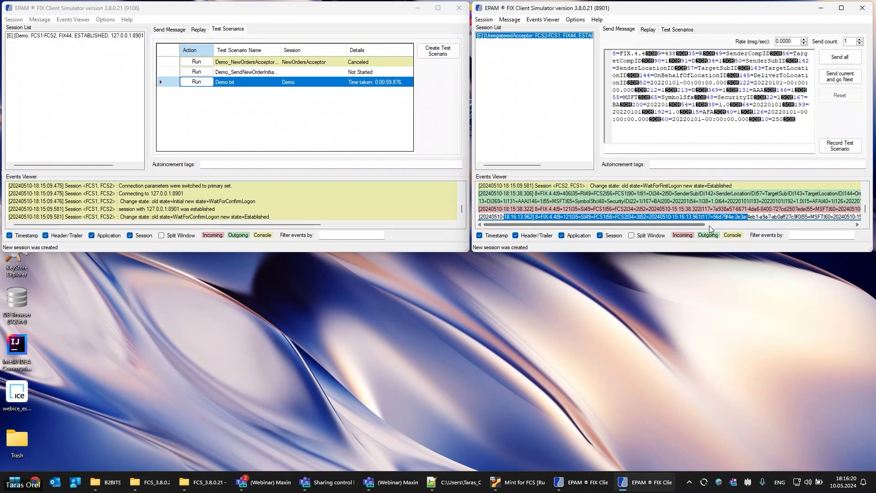
Run the Demo.txt scenario again in the 9106 simulator
left_click(250, 82)
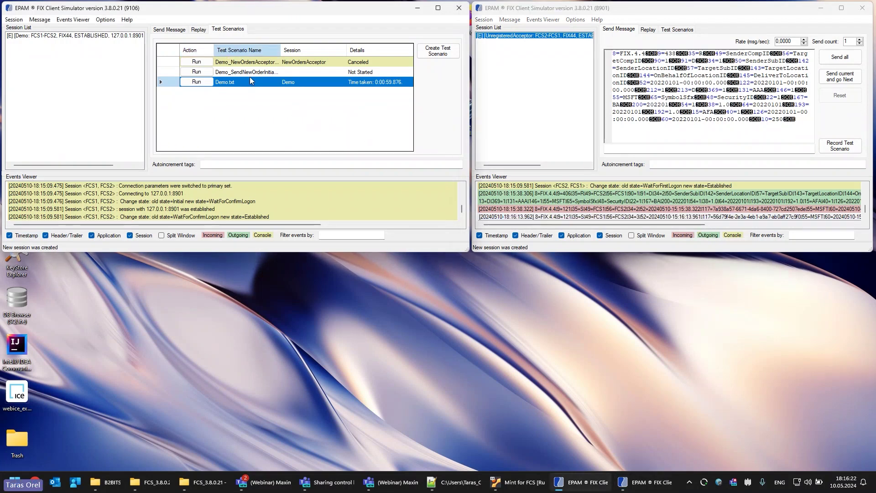
left_click(250, 73)
left_click(250, 87)
left_click(194, 83)
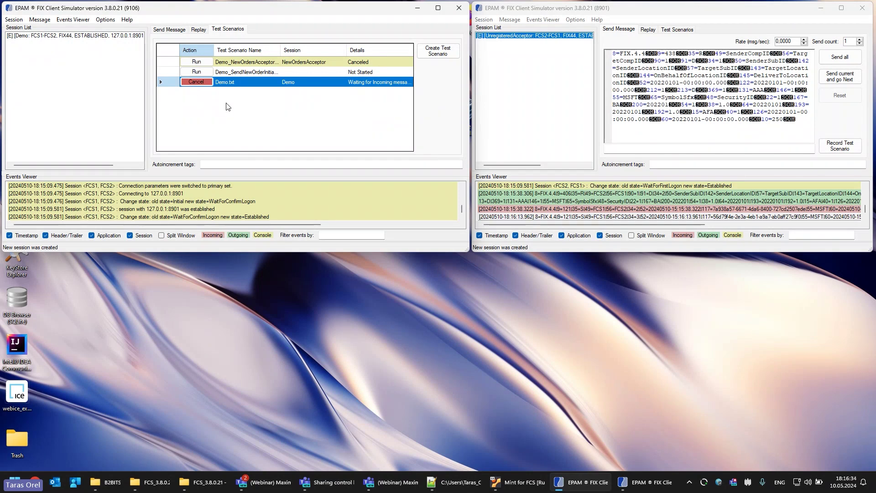
Send the 8901 message with tag 55 changed to IBM and check the Demo.txt run details in the 9106 simulator
left_click_drag(624, 97, 648, 96)
type("IBM")
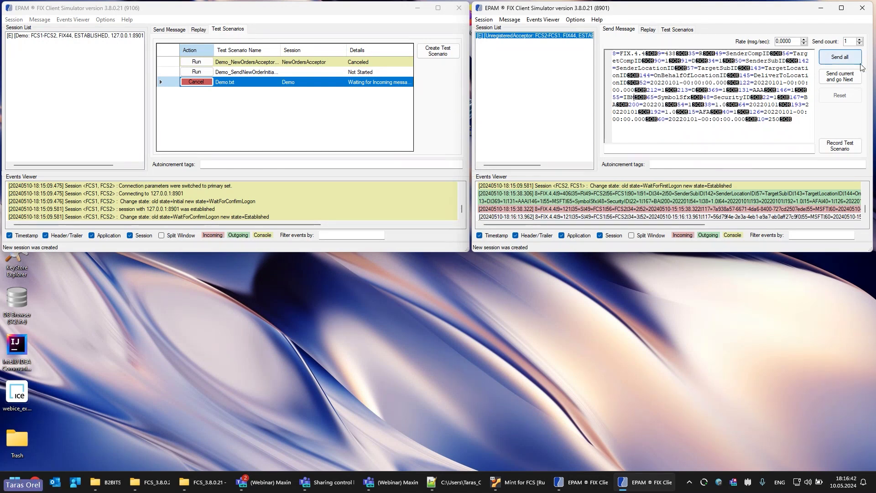
left_click(843, 59)
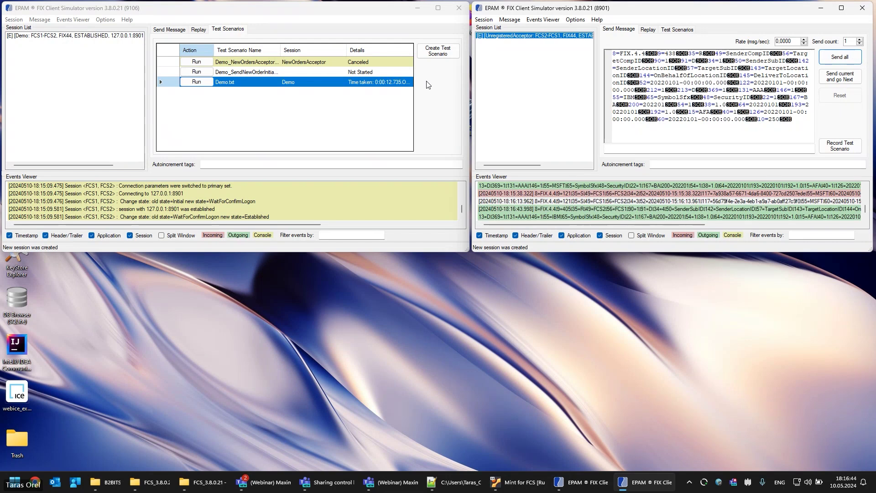
left_click(312, 73)
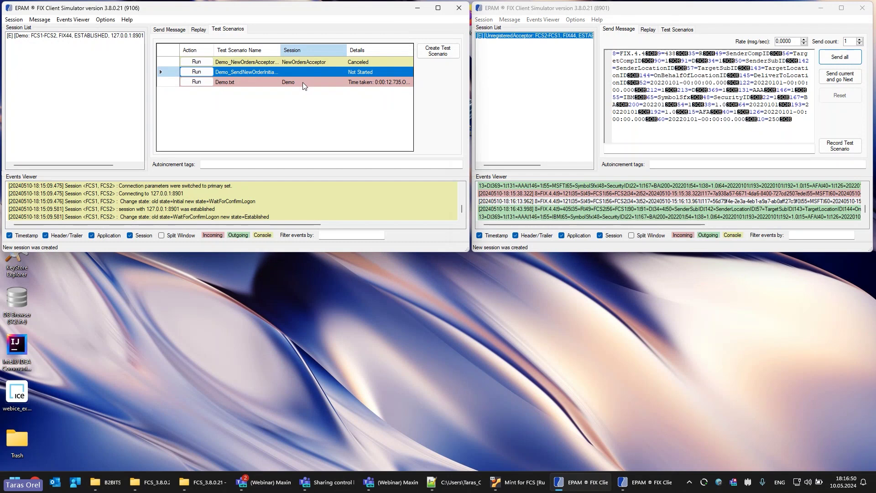
left_click(378, 83)
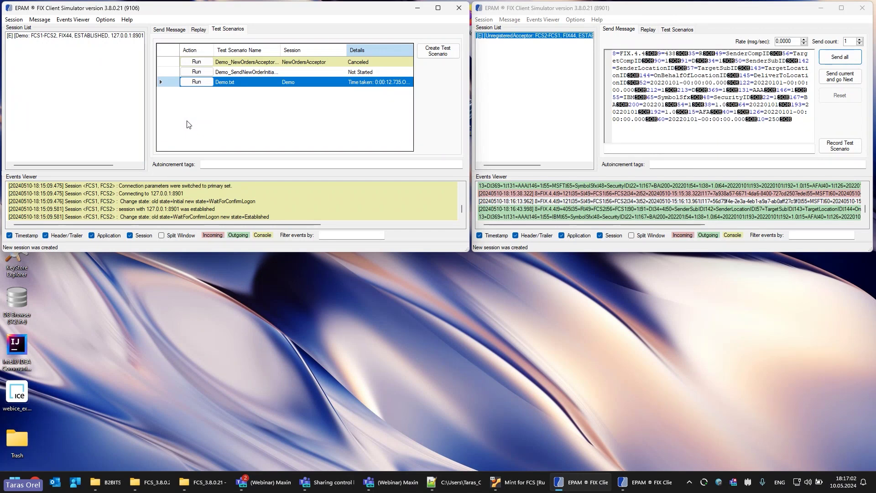
Edit the Demo.txt scenario to use FCS1-FCS2 as its test scenario session and save it
right_click(226, 85)
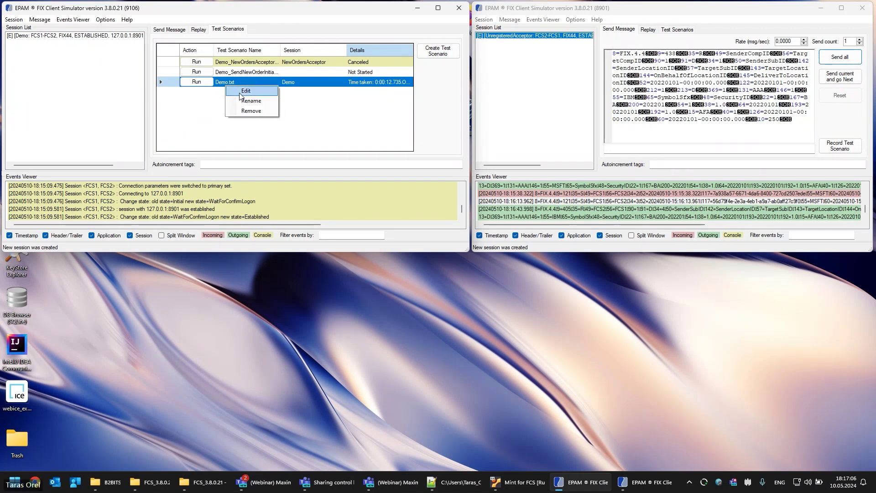
left_click(242, 91)
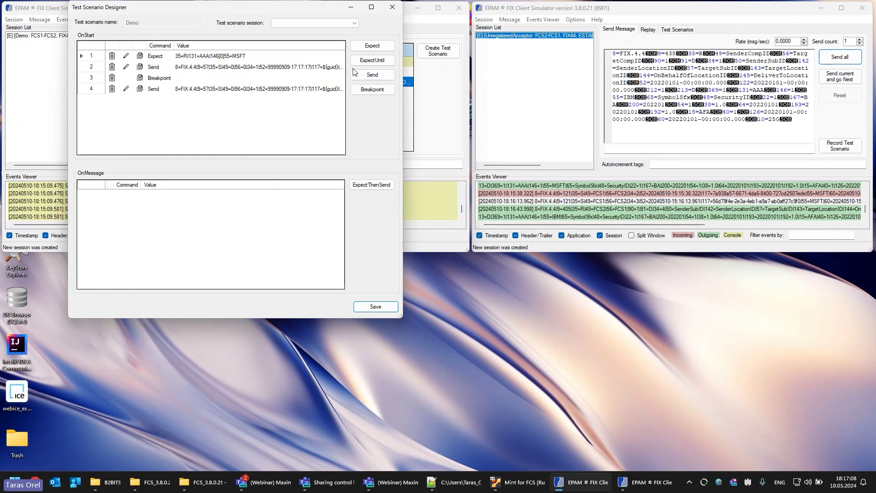
left_click(354, 28)
left_click(315, 31)
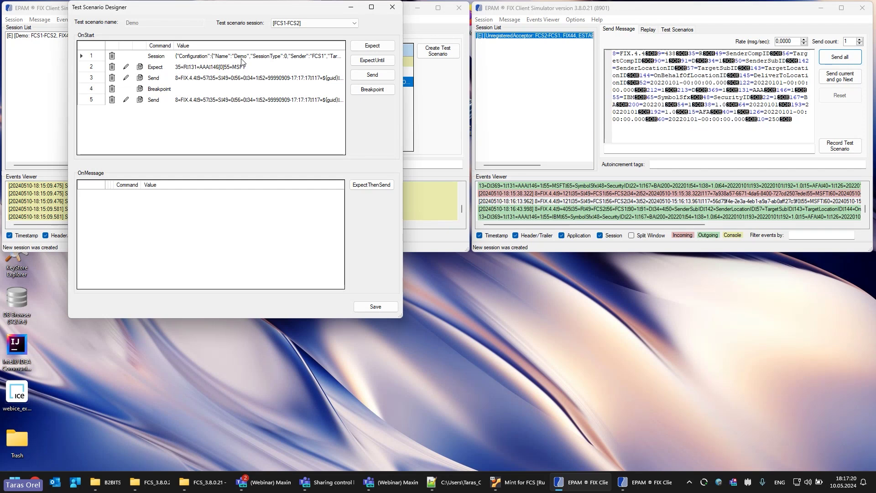
left_click(364, 309)
left_click(363, 309)
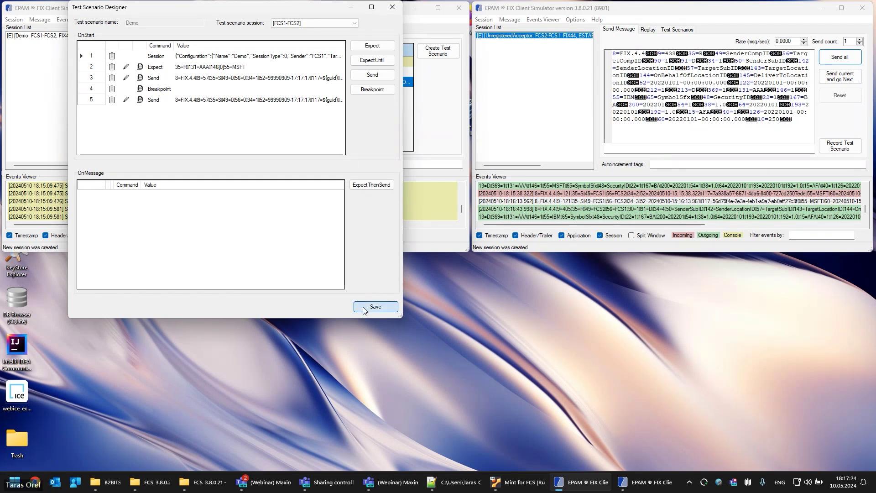
Close the FCS1-FCS2 session in the 9106 simulator and the FCS2-FCS1 session in the 8901 simulator
left_click(61, 36)
right_click(69, 36)
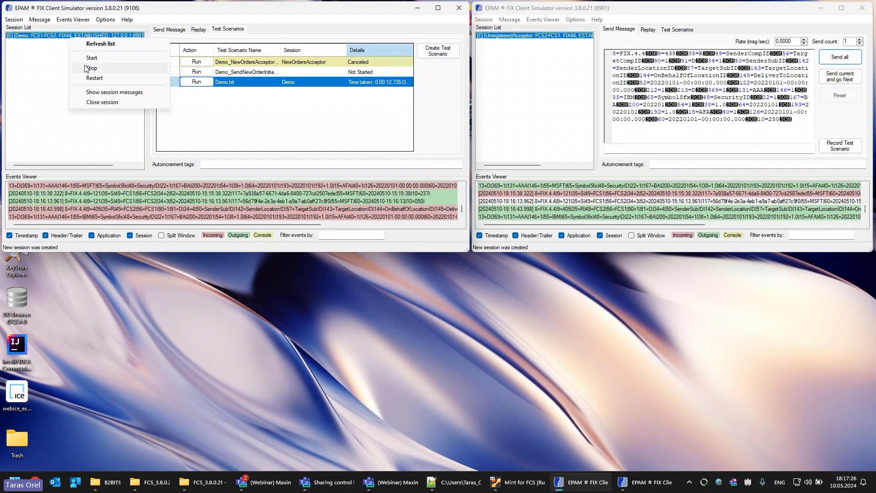
left_click(90, 102)
left_click(462, 272)
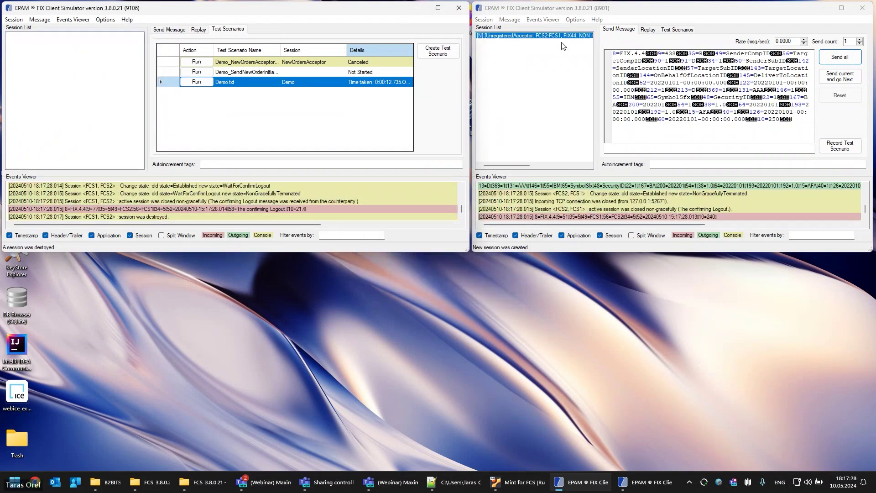
left_click(565, 38)
right_click(564, 39)
left_click(588, 100)
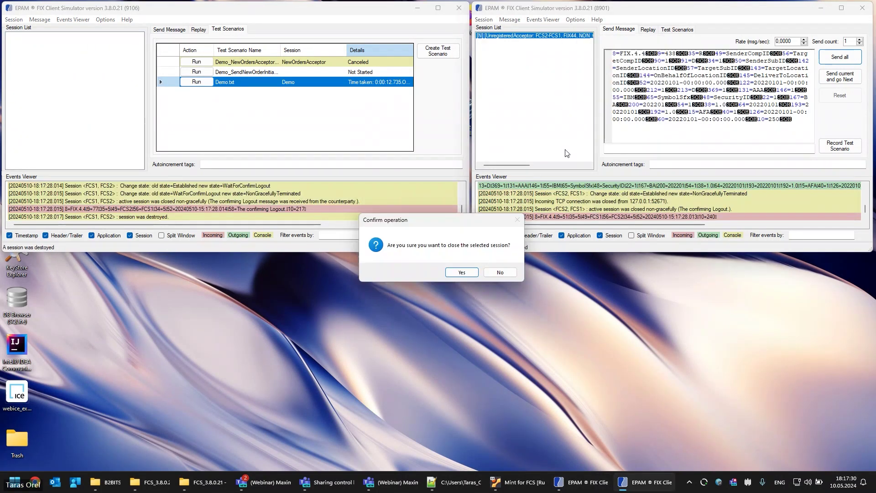
left_click(474, 272)
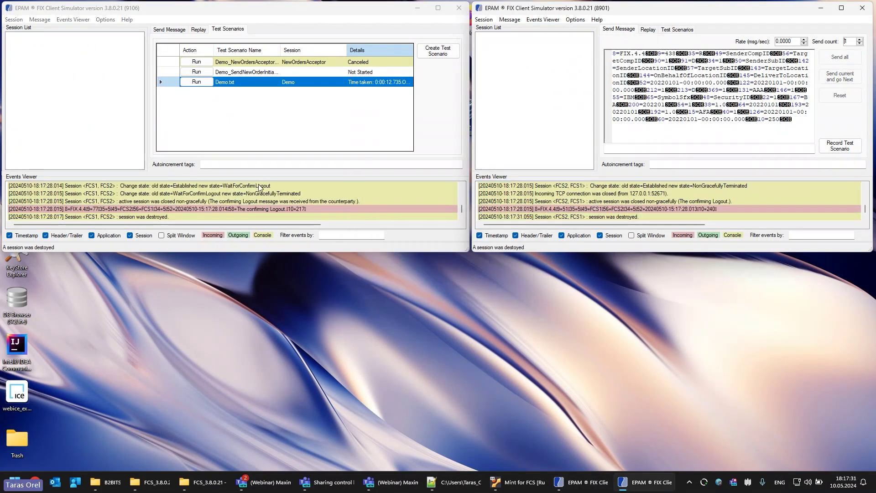
Run the Demo.txt scenario with its built-in session and cancel the run
left_click(197, 84)
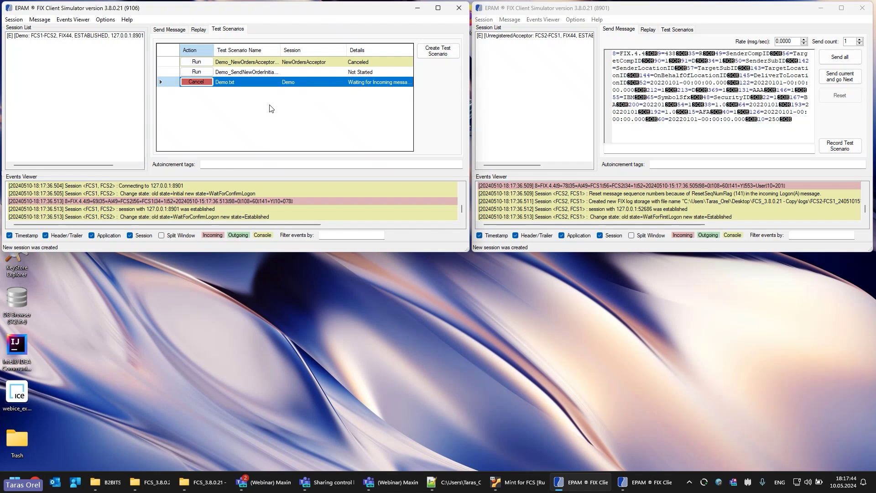
left_click(197, 82)
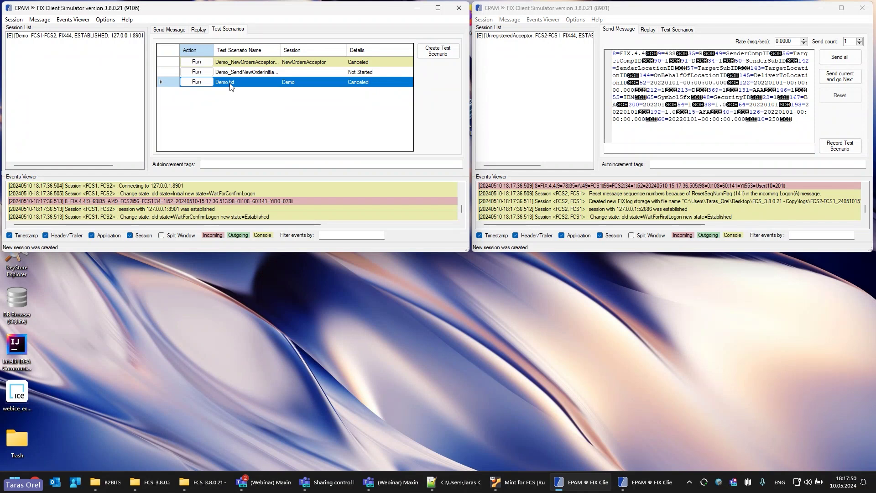
Reopen the Demo.txt scenario for editing and start an ExpectThenSend command with 30% response probability and Balance Quantities enabled
right_click(230, 87)
left_click(247, 89)
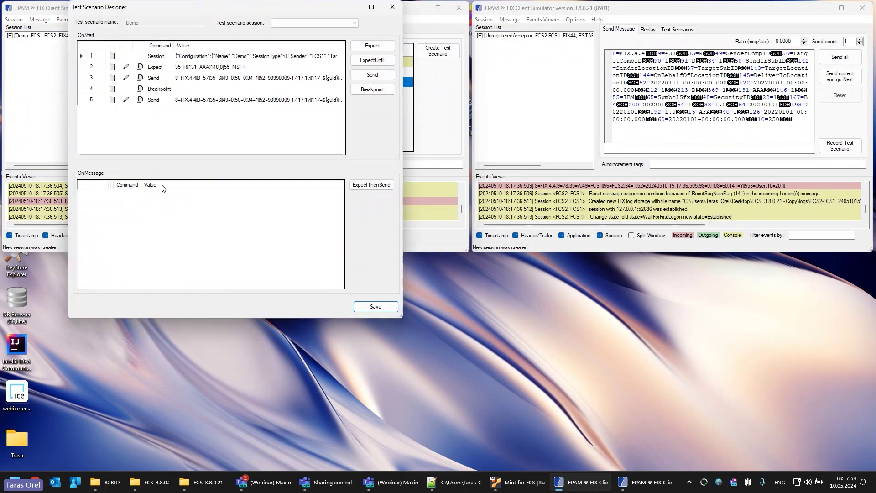
left_click(371, 185)
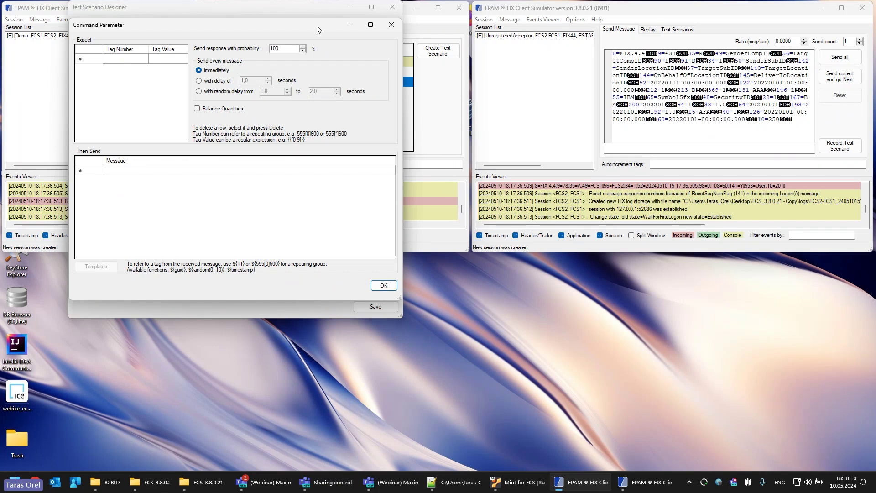
double_click(281, 49)
type("30")
left_click(198, 111)
Make the ExpectThenSend command expect tag 35 with value D
left_click(128, 64)
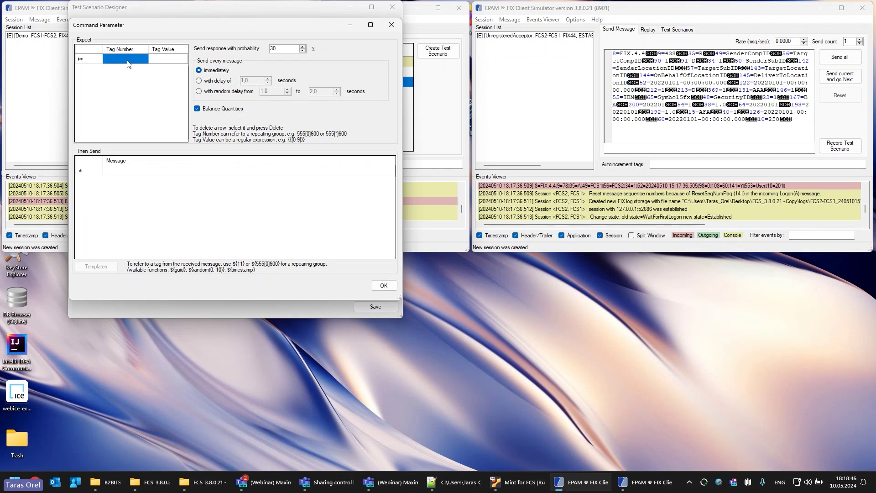
type("35")
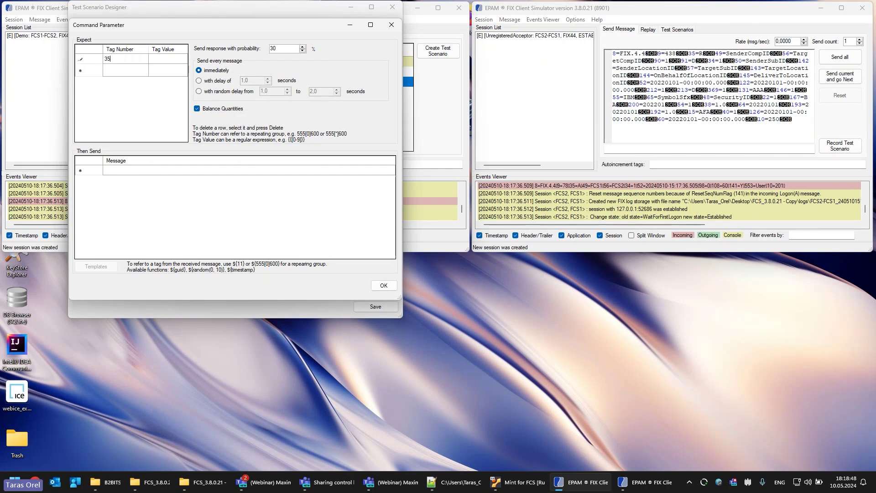
key("Tab")
type("D")
Copy the 35=8 message with 150=0 from line 16 of Demo.txt in Notepad++ into the command's first response row
left_click(456, 482)
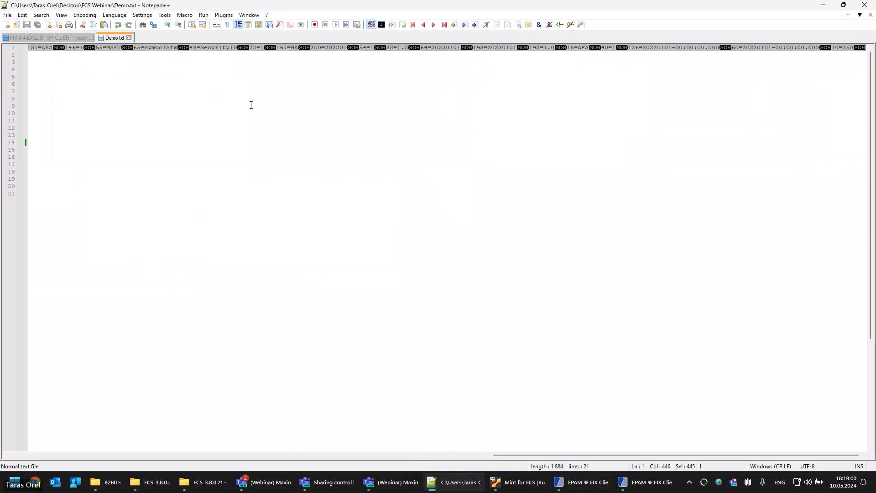
left_click(118, 65)
key("Home")
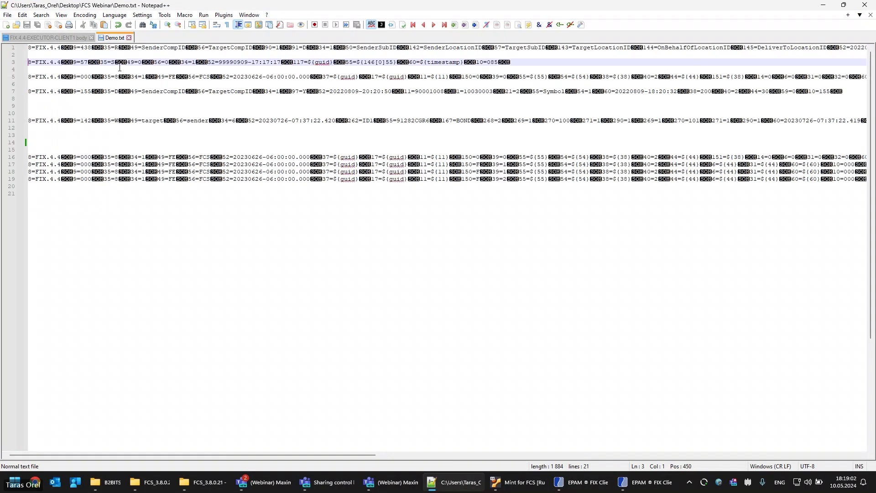
left_click(267, 157)
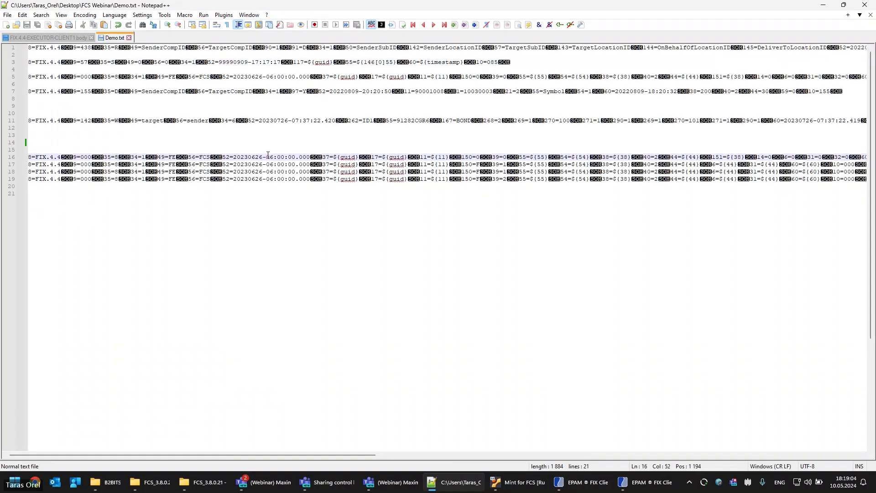
key("Home")
key("shift+End")
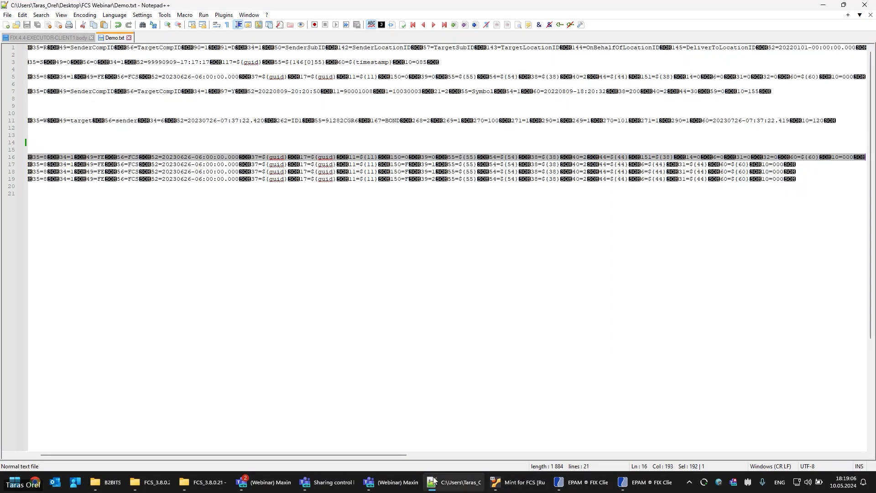
left_click(580, 483)
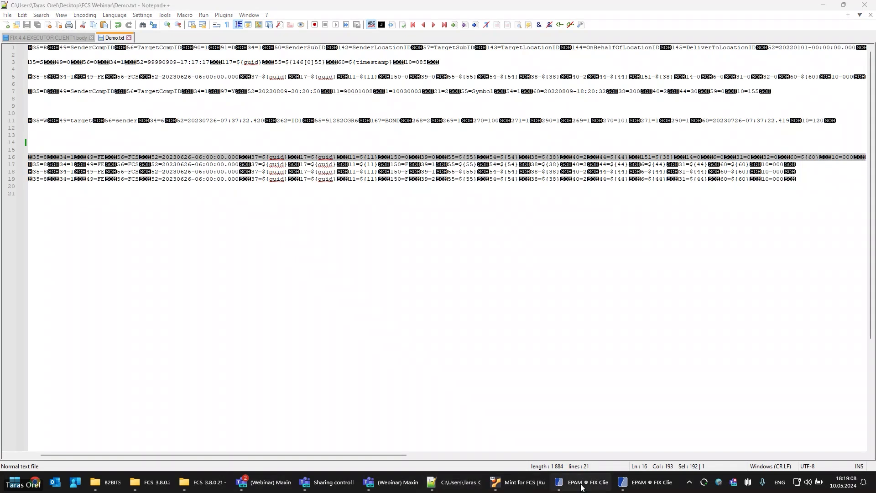
left_click(181, 172)
key("ctrl+v")
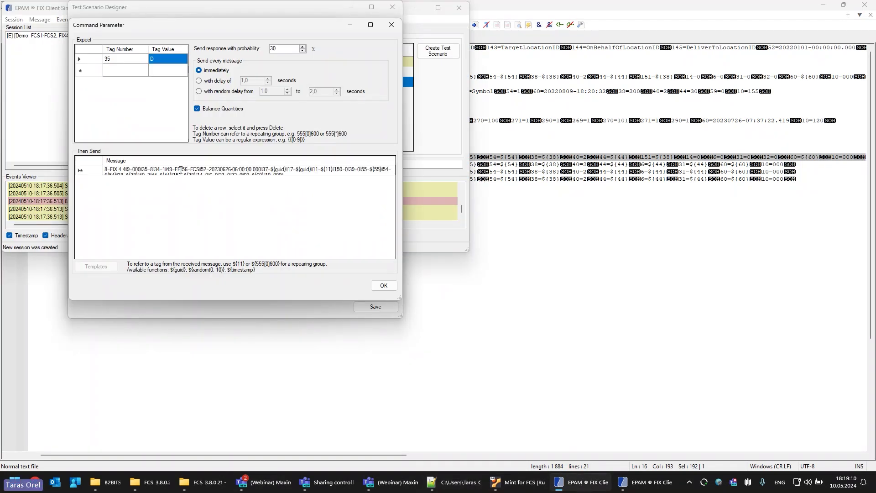
key("Return")
Copy the 35=8 message with 150=F from line 17 of Demo.txt into the command's second response row
left_click(592, 166)
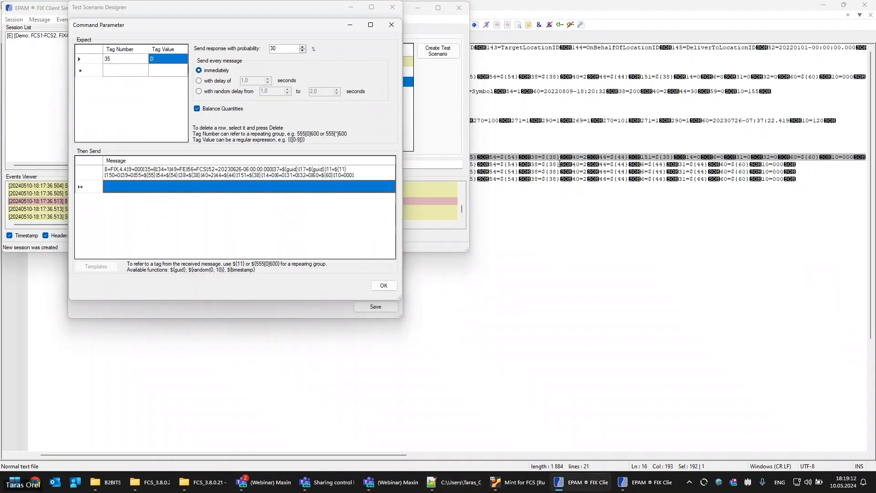
key("Home")
key("shift+End")
key("ctrl+c")
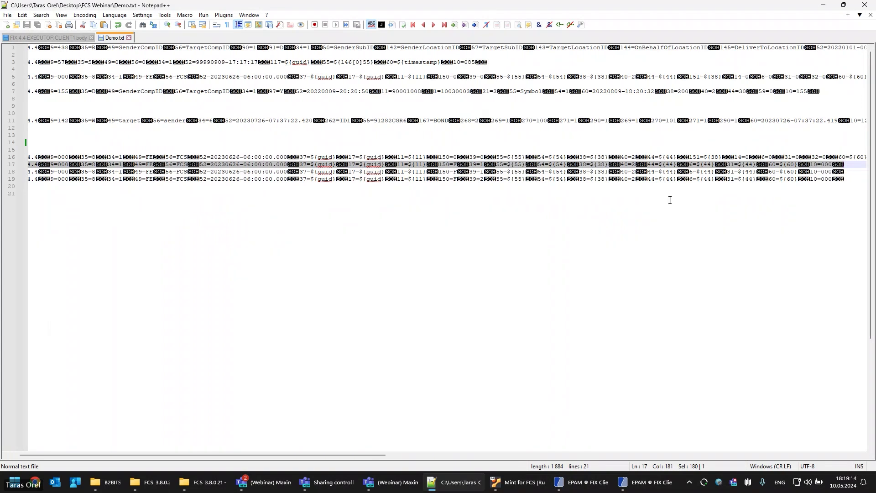
left_click(604, 482)
left_click(256, 191)
key("ctrl+v")
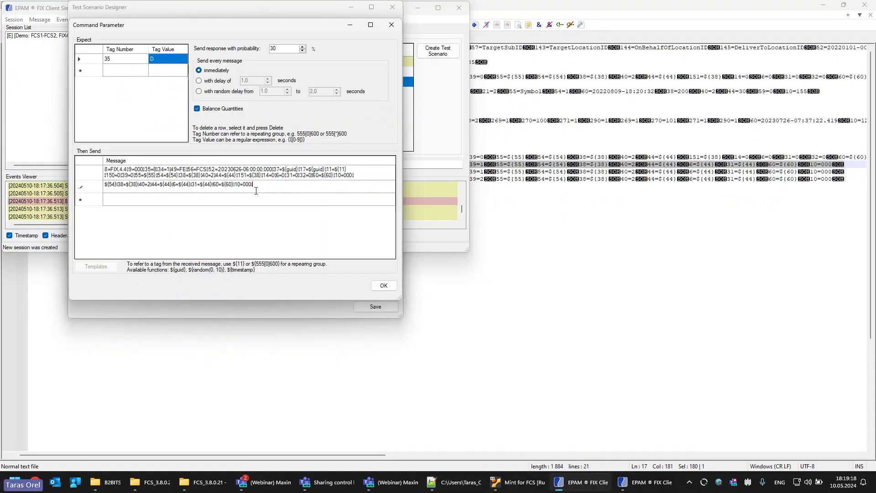
key("Return")
Copy the 35=8 message from line 18 of Demo.txt into the command's third response row
left_click(545, 171)
key("Home")
key("shift+End")
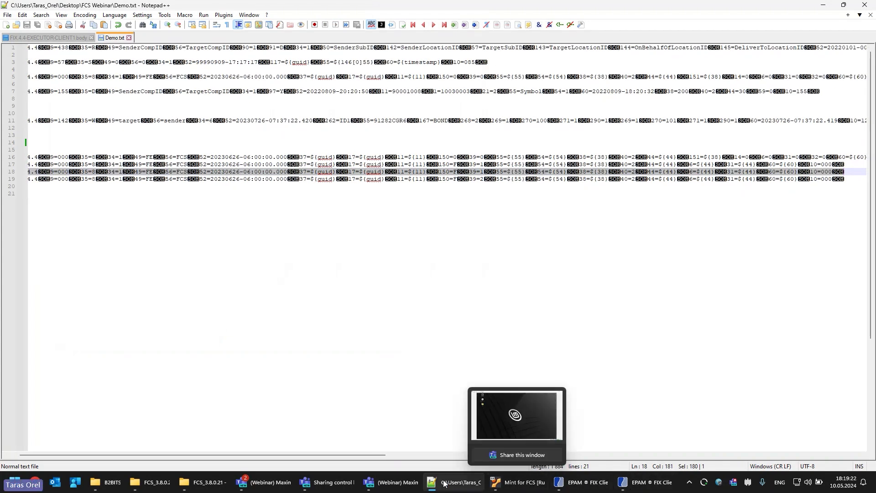
left_click(566, 482)
left_click(220, 199)
key("ctrl+v")
key("Return")
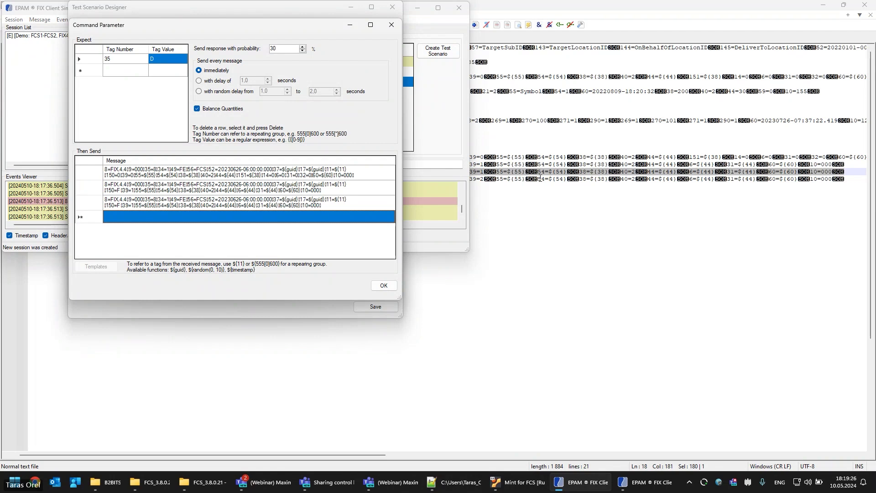
Copy the 35=8 message from line 19 of Demo.txt into the command's fourth response row and save the command and scenario
left_click(539, 178)
key("Home")
key("shift+End")
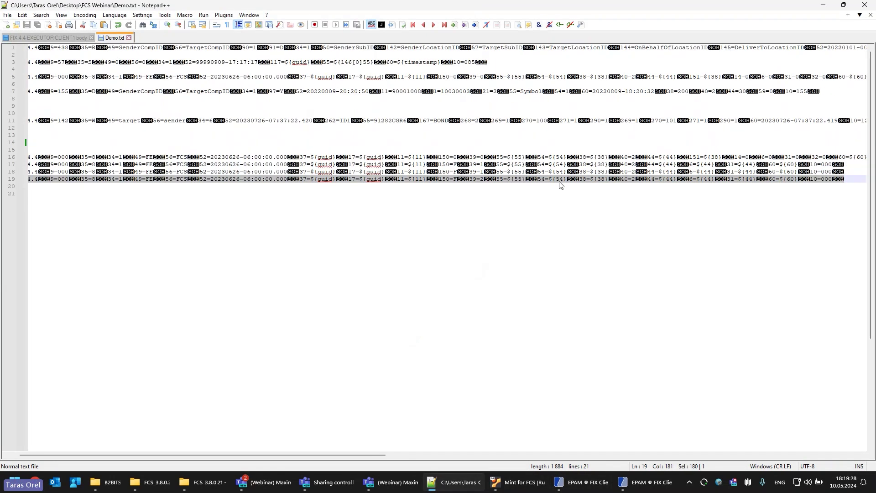
left_click(565, 483)
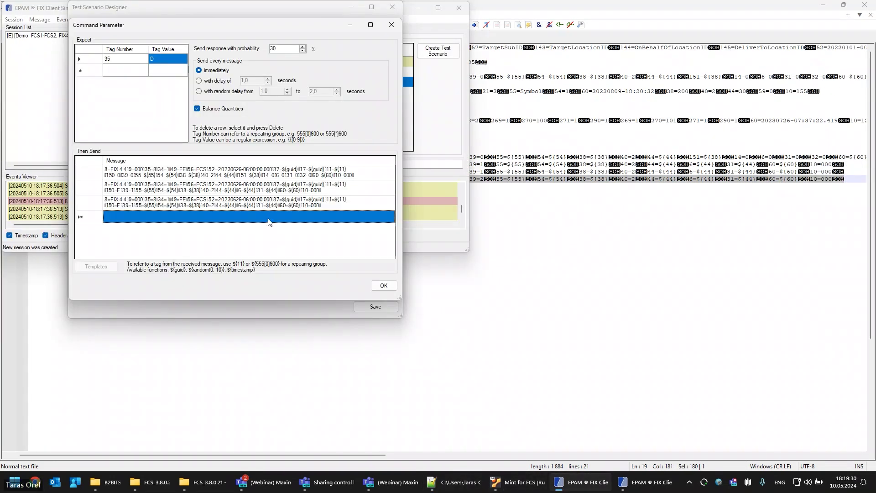
left_click(268, 223)
key("ctrl+v")
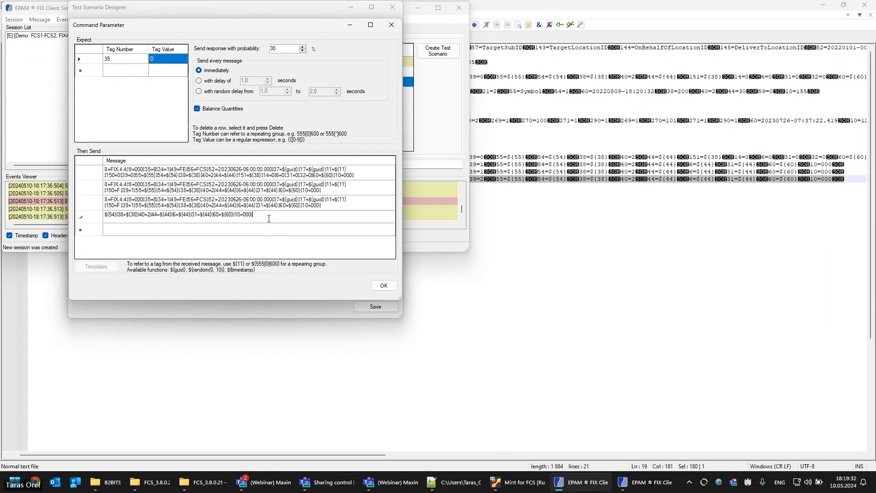
key("Return")
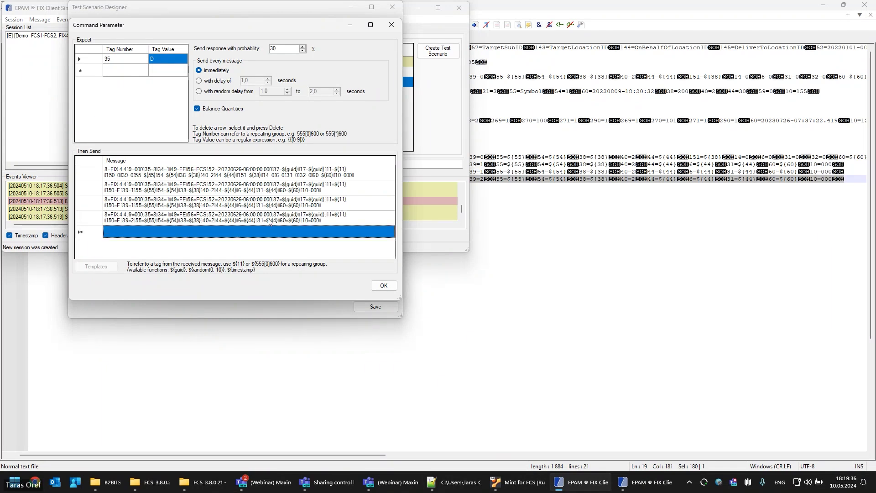
left_click(388, 286)
left_click(373, 307)
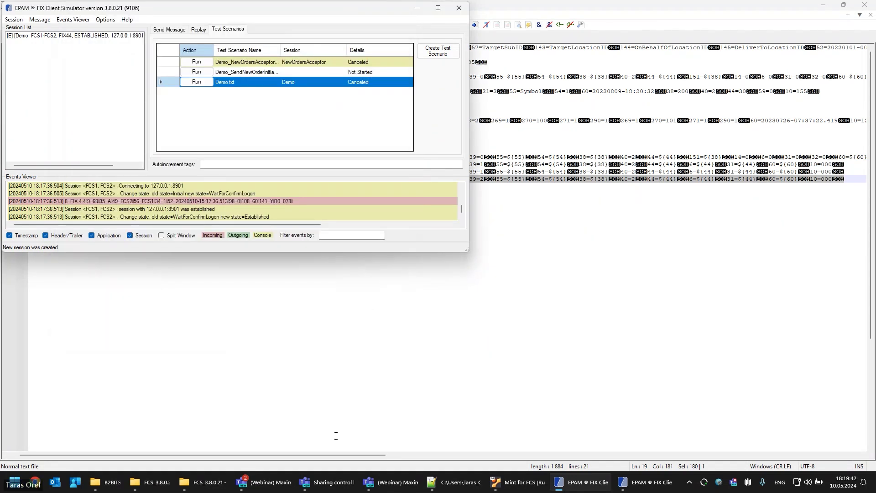
Run the Demo scenario and send the 35=R message with symbol IBM from the 8901 instance's session
left_click(639, 483)
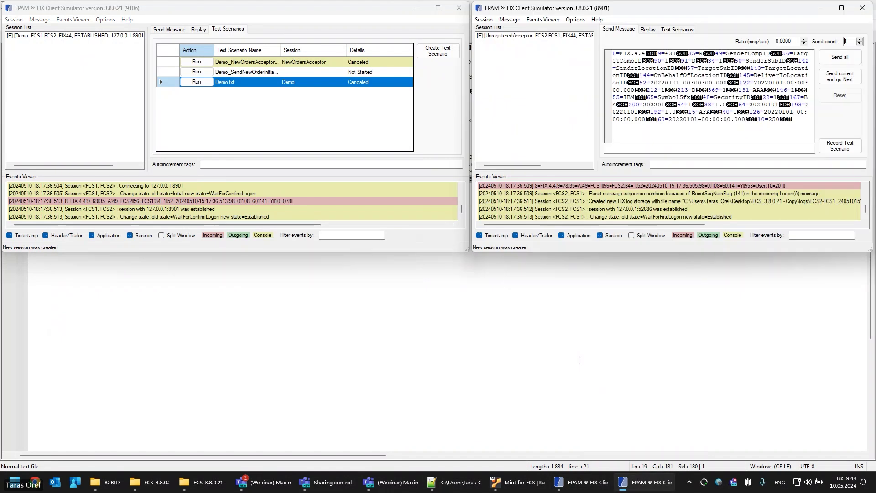
left_click(208, 87)
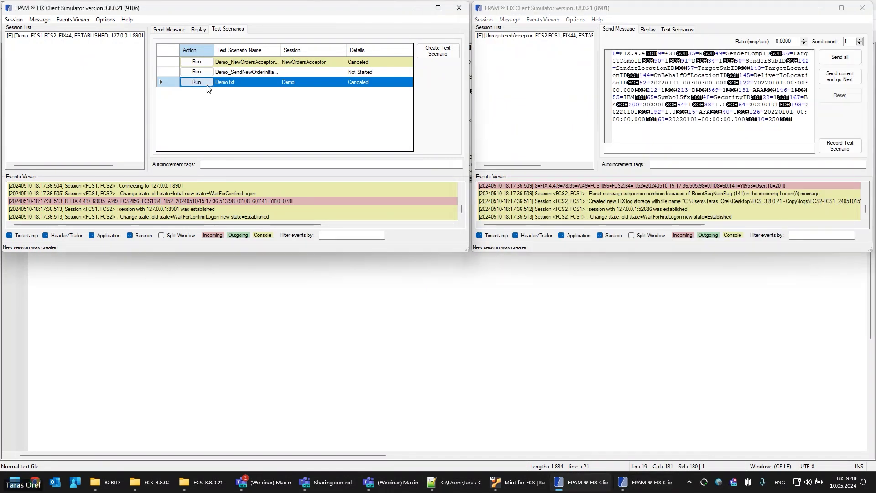
left_click(568, 36)
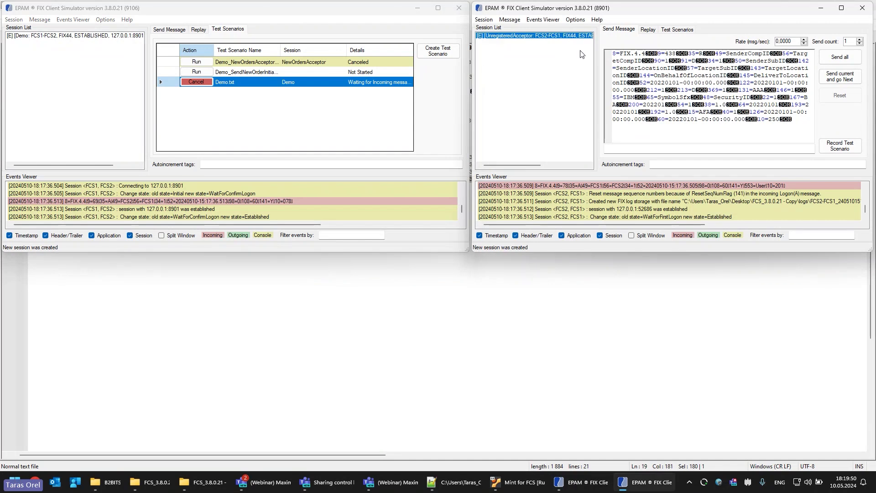
left_click(845, 61)
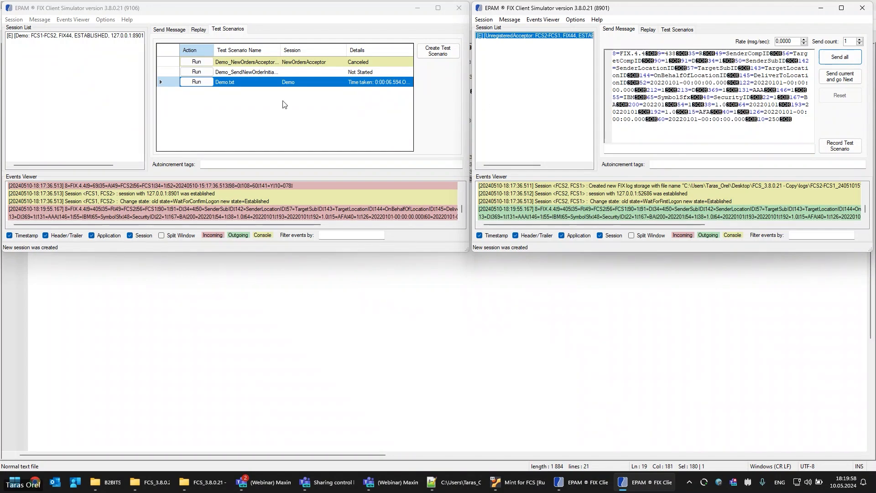
Change tag 55 of the 8901 instance's message to MSFT, send it to a new Demo scenario run and continue past the breakpoint
double_click(628, 97)
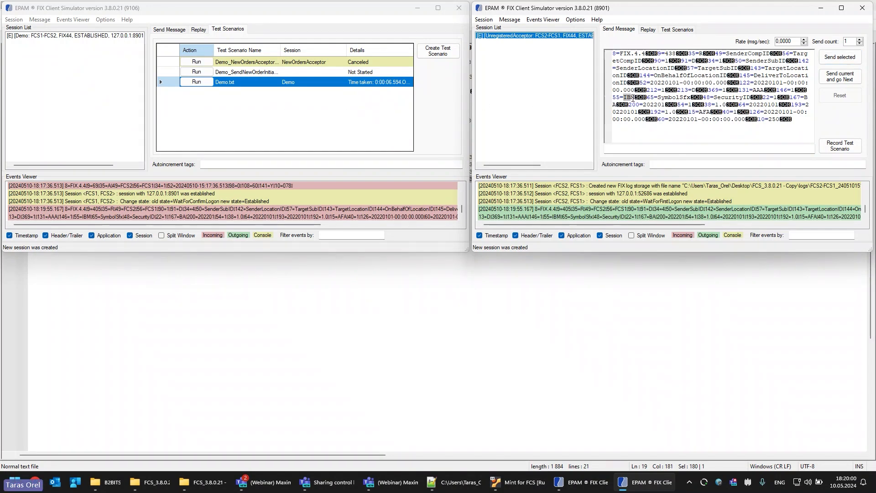
type("MSFT")
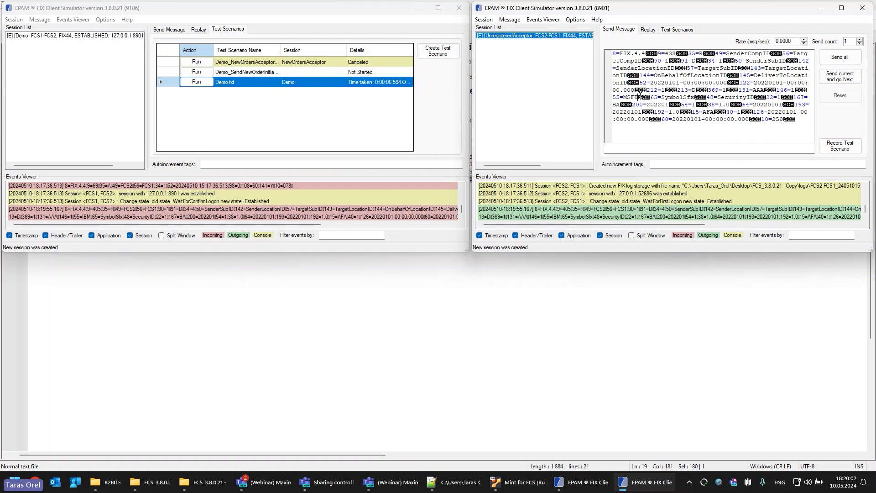
left_click(200, 83)
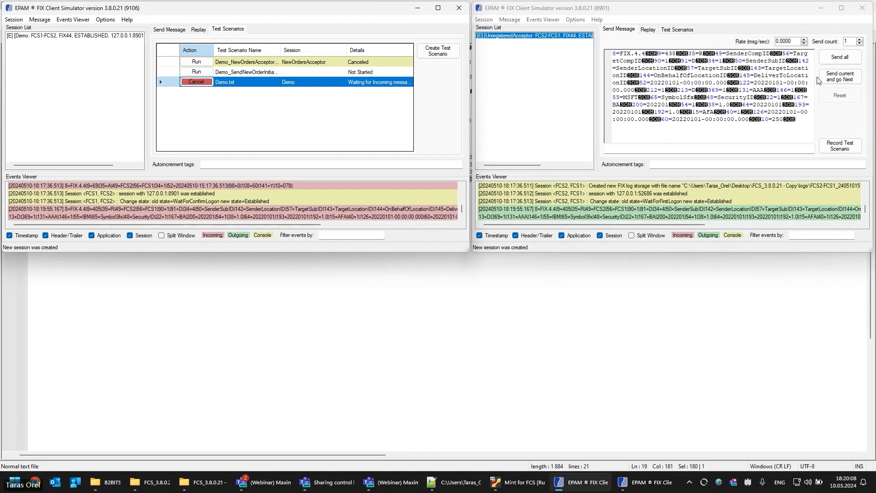
left_click(840, 56)
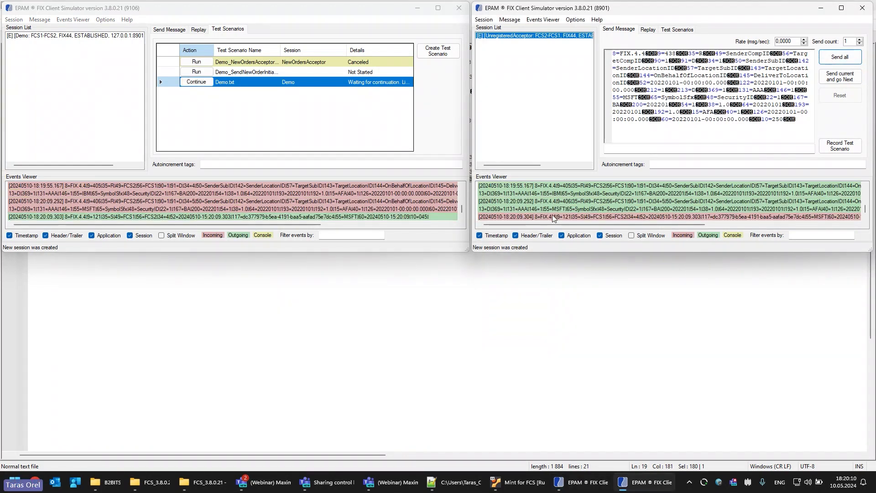
left_click(196, 82)
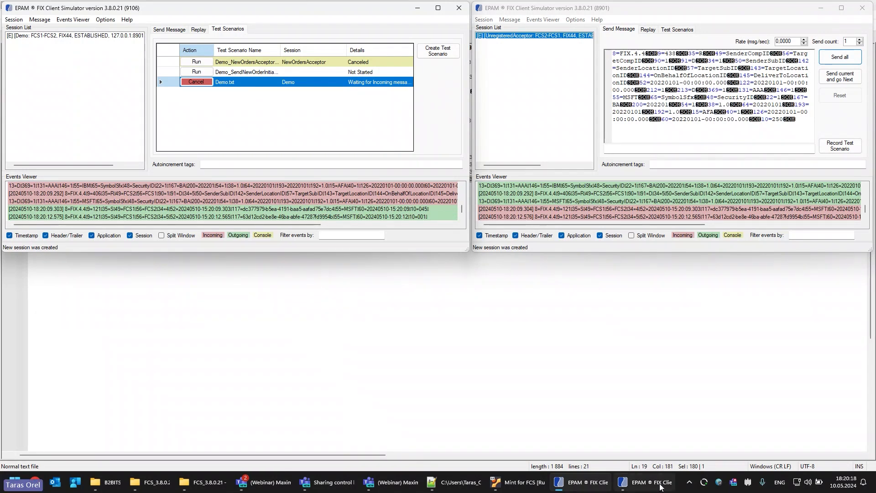
Replace the 8901 instance's message with the 35=D message from line 7 of Demo.txt and send it repeatedly
left_click(454, 481)
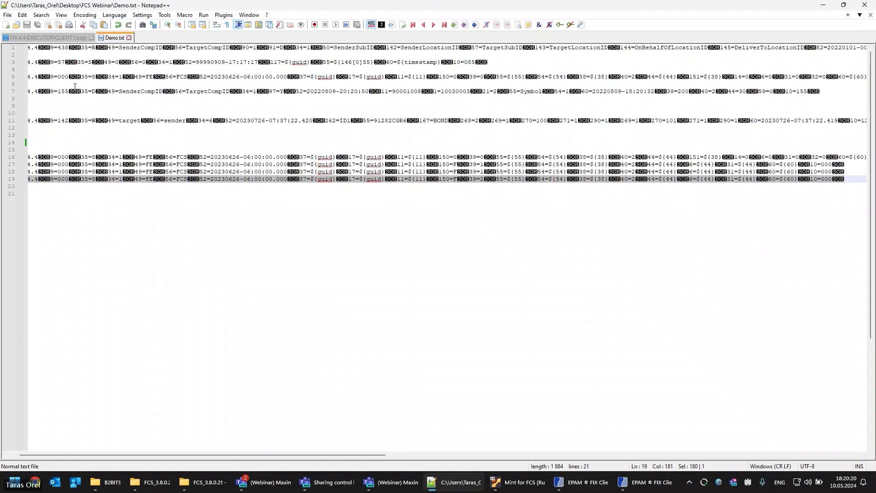
left_click(73, 90)
key("Home")
key("shift+End")
key("ctrl+c")
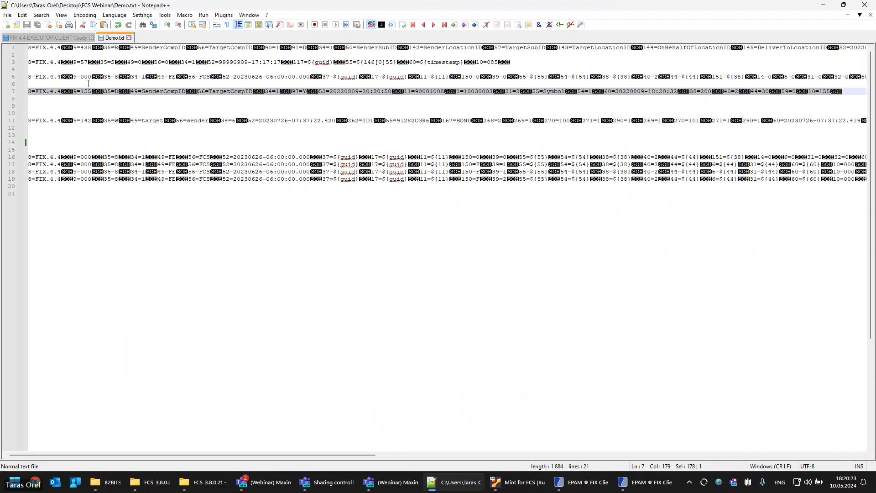
left_click(582, 481)
left_click(644, 480)
left_click(631, 134)
key("ctrl+a")
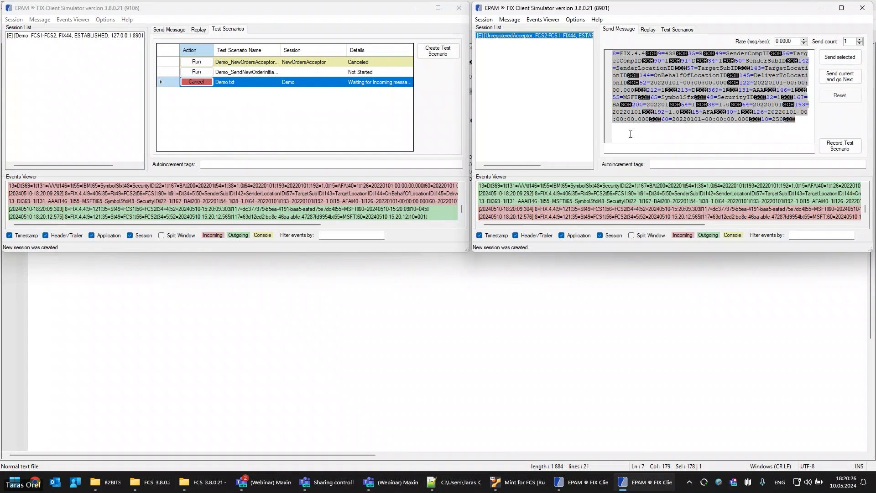
key("ctrl+v")
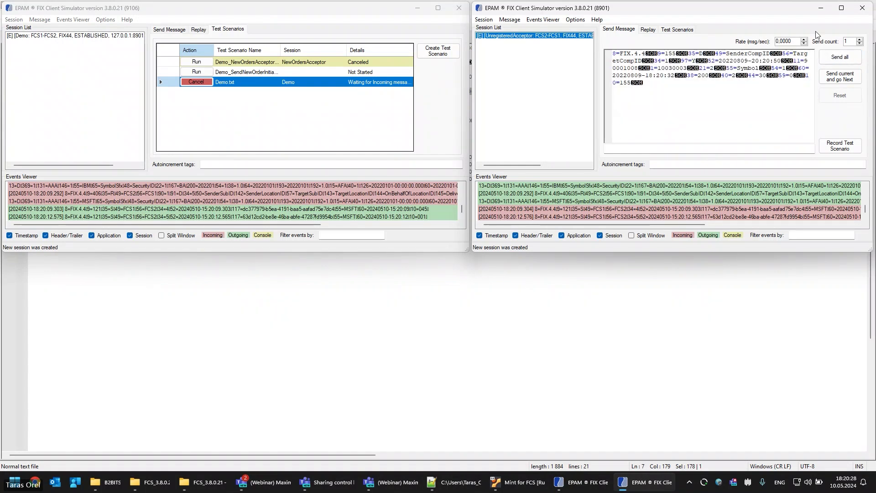
left_click(841, 56)
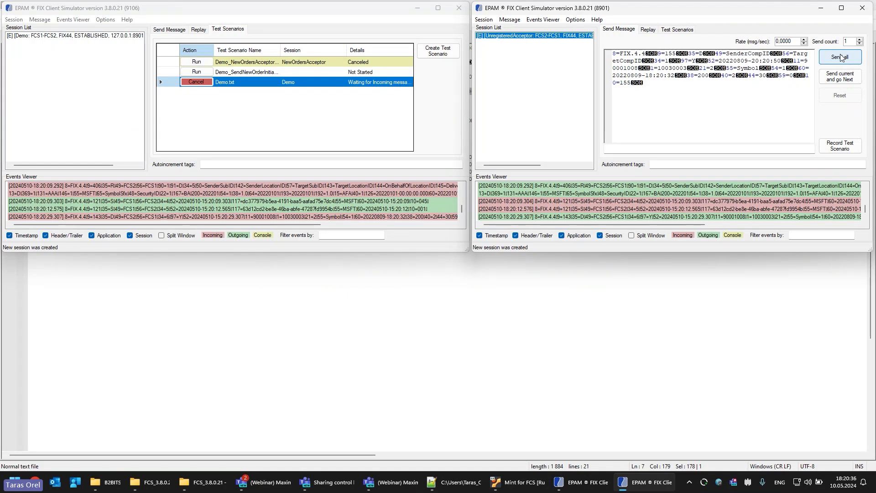
left_click(841, 57)
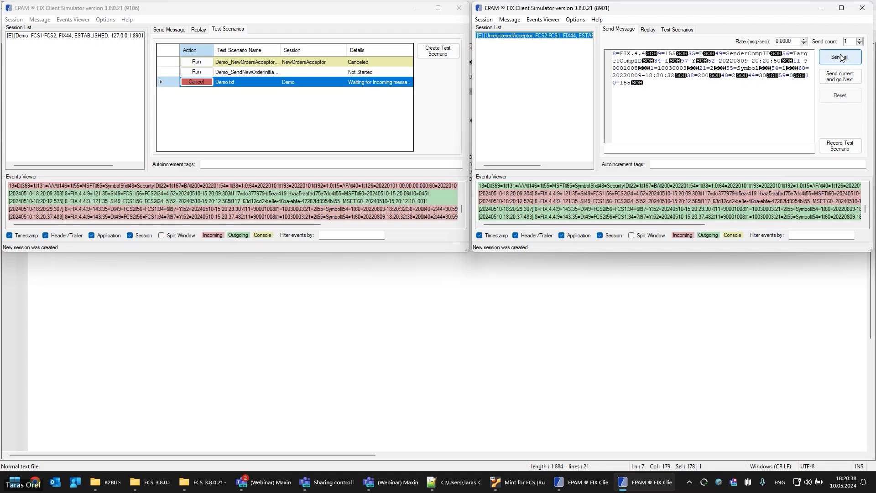
Enlarge the 8901 instance's Events Viewer and examine the quantity tags of the execution reports received for the 35=D message
left_click_drag(630, 252, 627, 347)
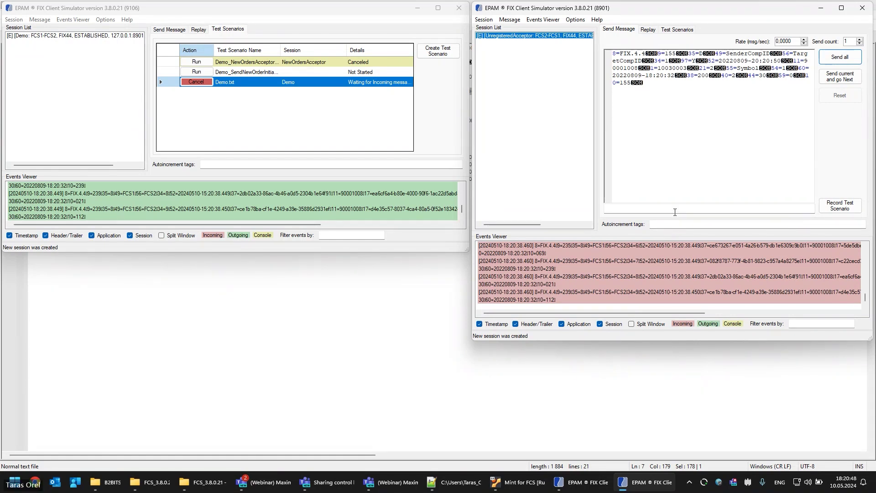
left_click_drag(669, 233, 669, 159)
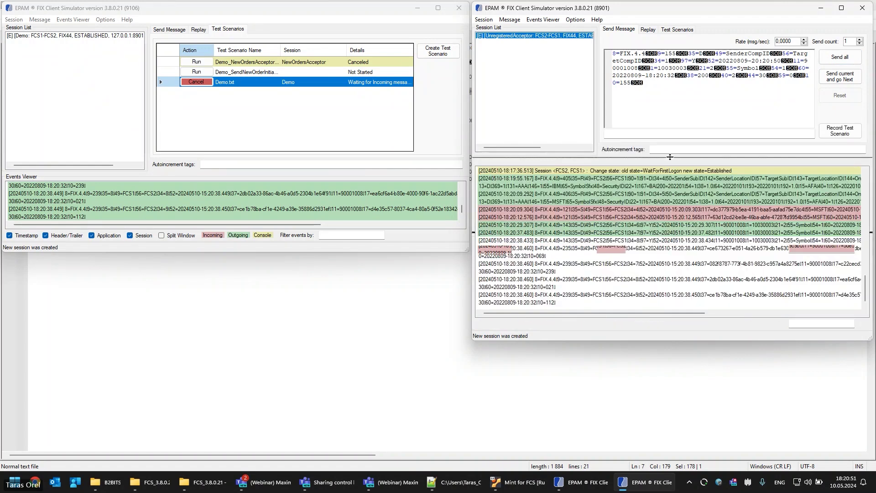
left_click(672, 241)
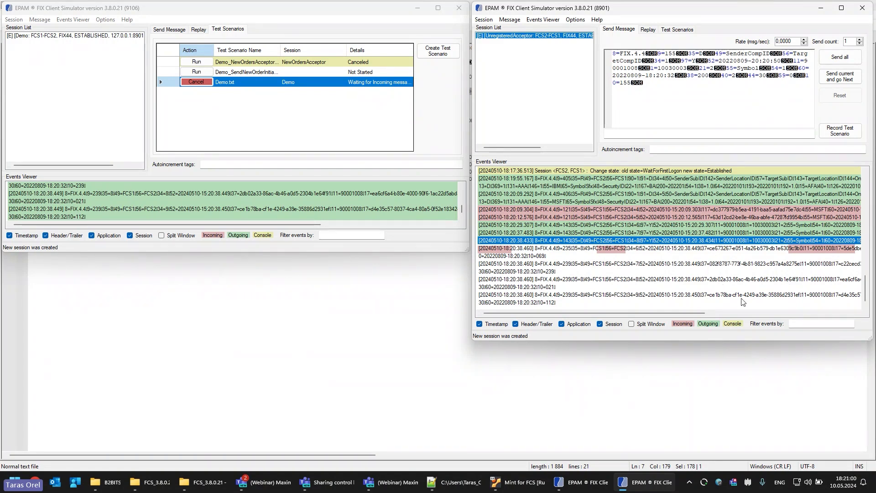
left_click_drag(578, 313, 727, 315)
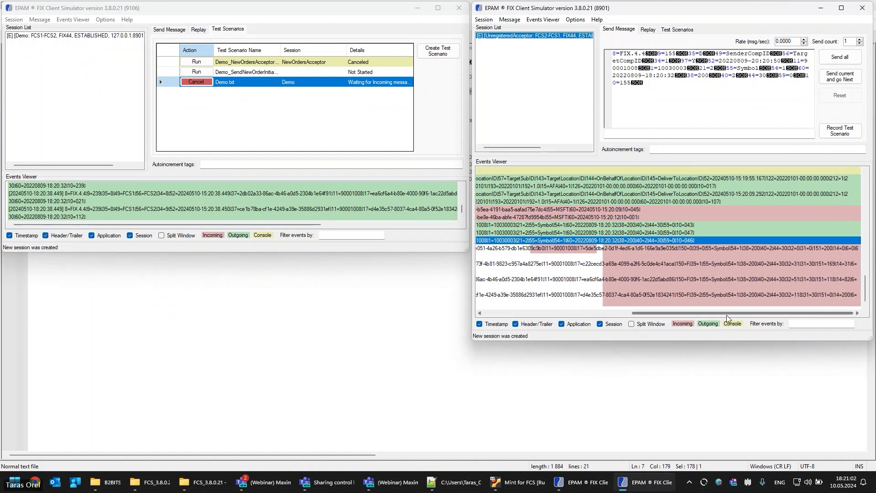
left_click(790, 263)
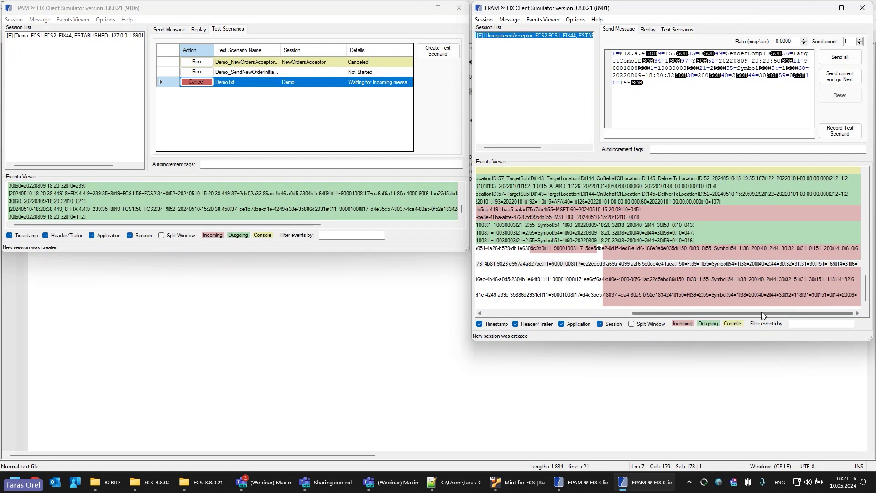
left_click(772, 264)
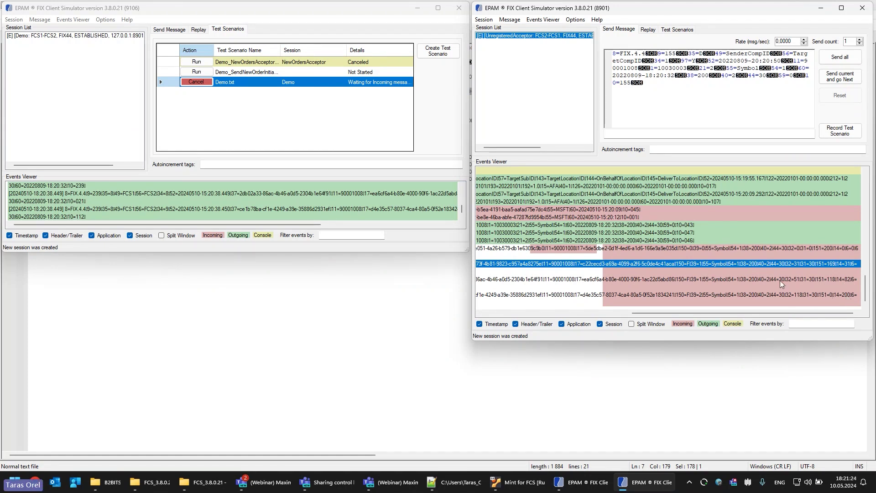
Cancel the running Demo scenario and open its ExpectThenSend command for editing
right_click(236, 82)
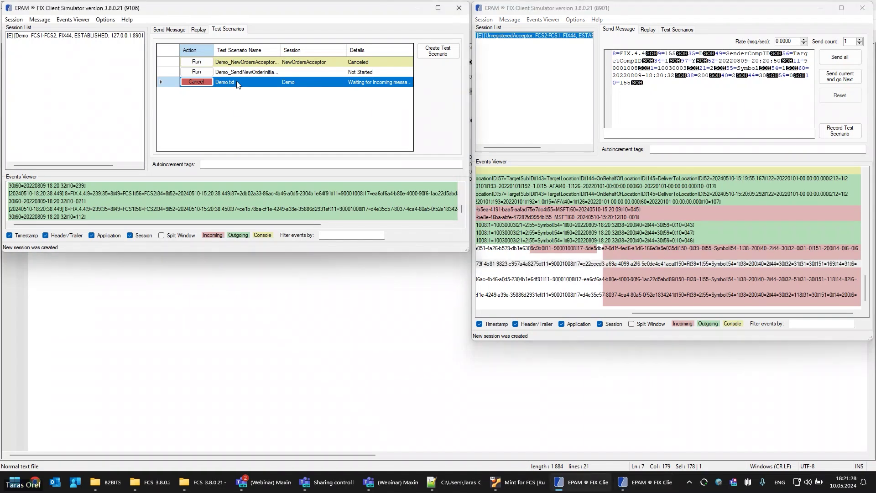
left_click(213, 85)
right_click(230, 84)
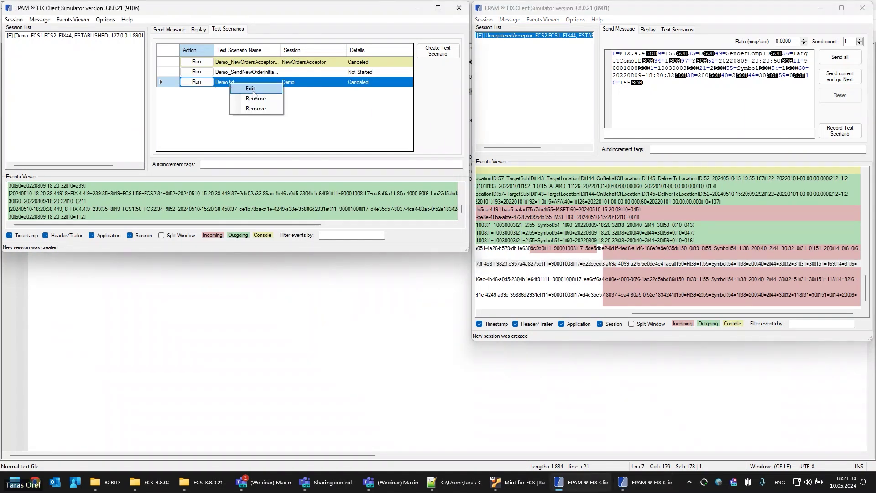
left_click(253, 93)
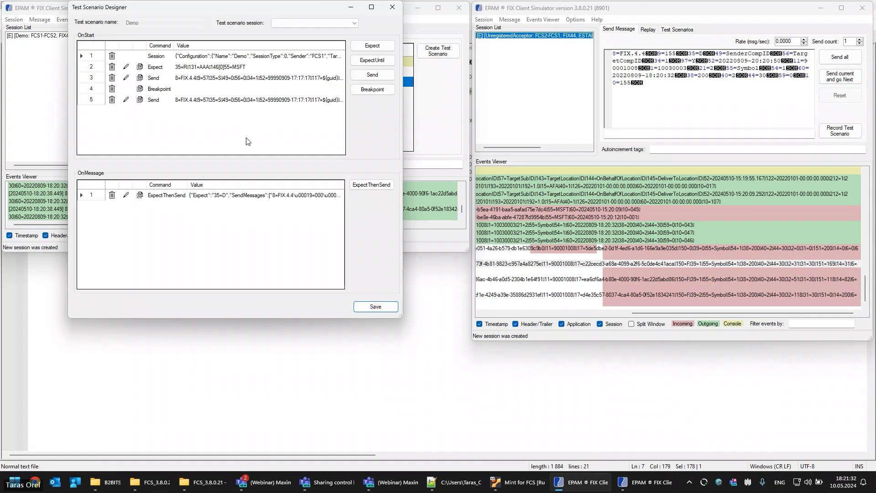
left_click(126, 196)
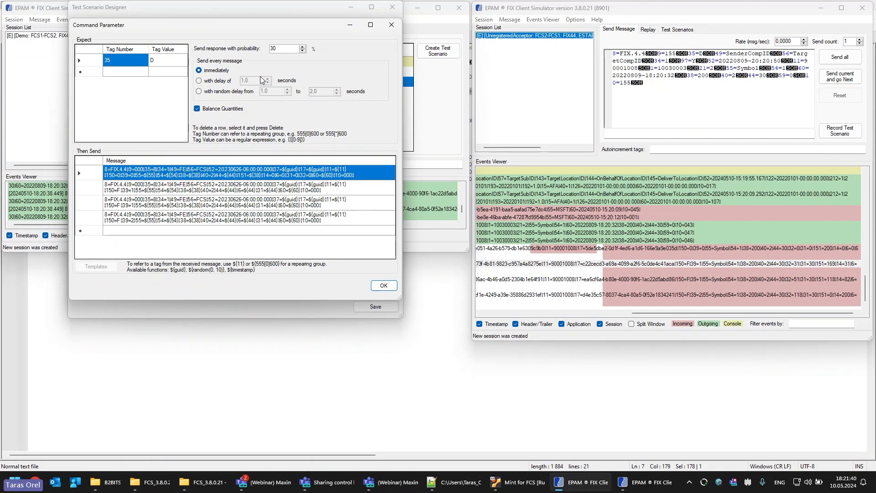
Give the command's messages a random delay from 3 to 10 seconds, change the response probability, and save the command and scenario
left_click(222, 91)
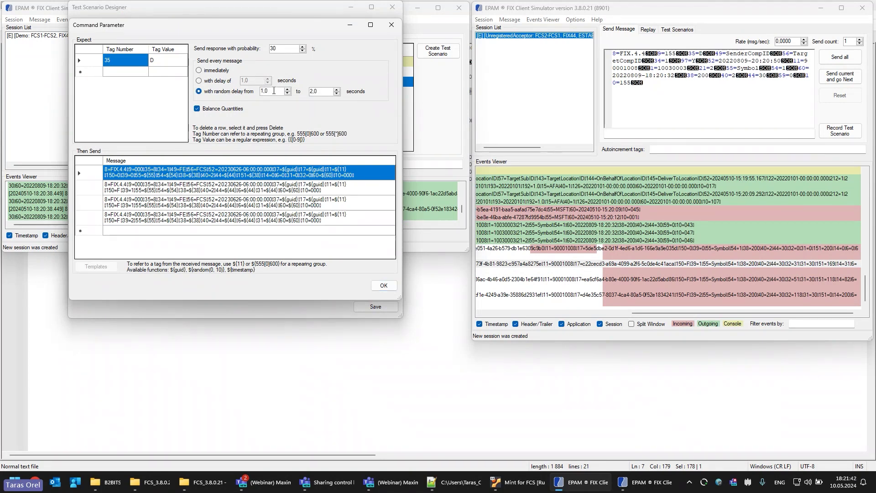
type("3")
double_click(312, 91)
type("10")
left_click_drag(285, 48, 239, 52)
type("1")
left_click(384, 285)
left_click(378, 306)
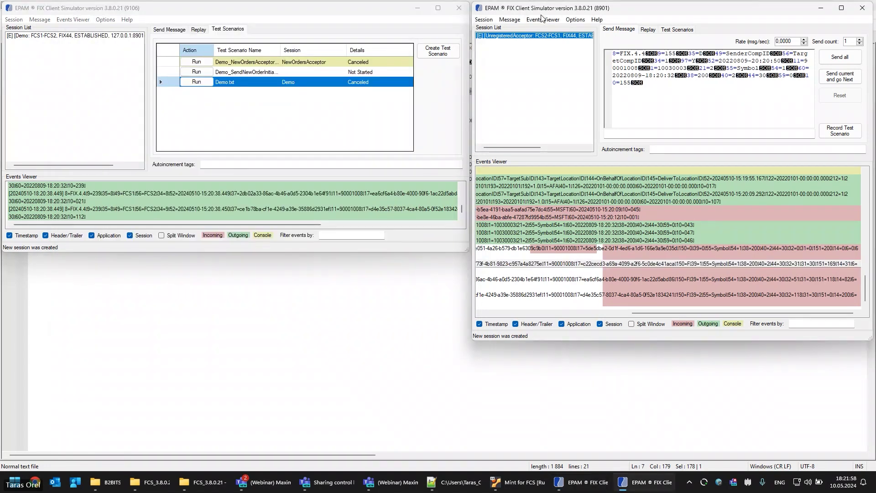
Clear the 8901 instance's Events Viewer and run the Demo scenario again
left_click(539, 20)
left_click(555, 41)
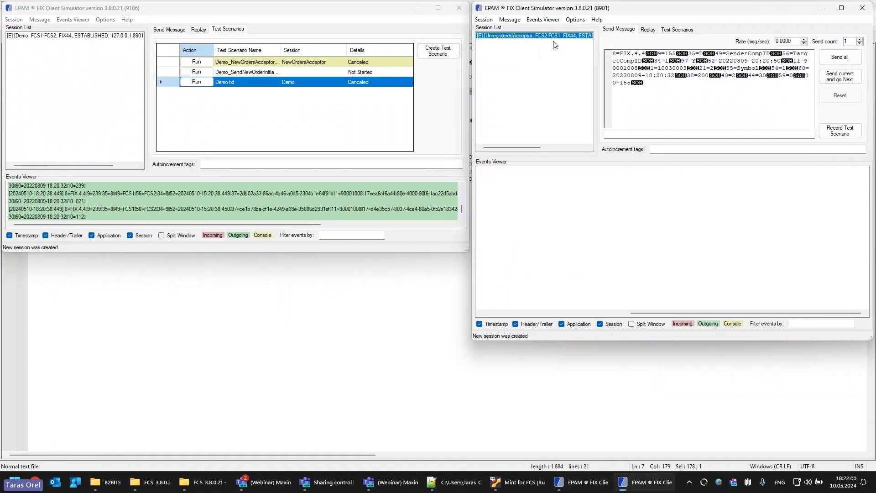
left_click(200, 83)
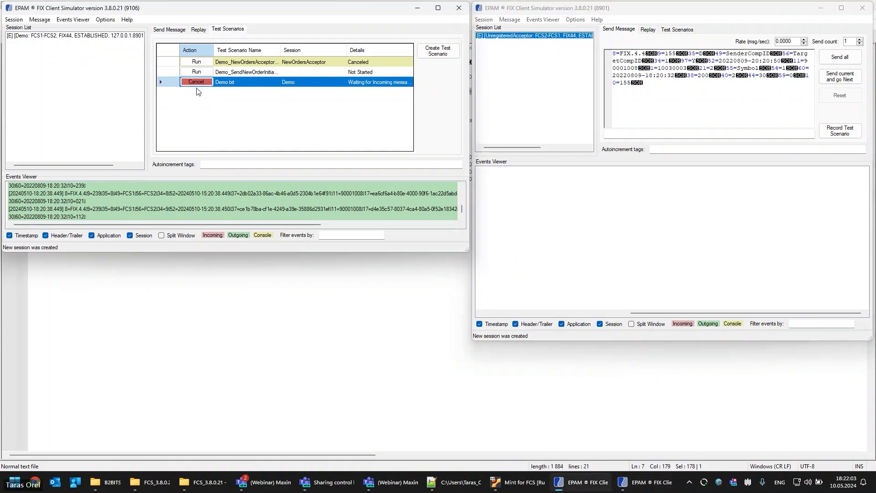
Copy the 35=R message from Demo.txt in Notepad++ and send it through the 8901 instance's session
left_click(473, 487)
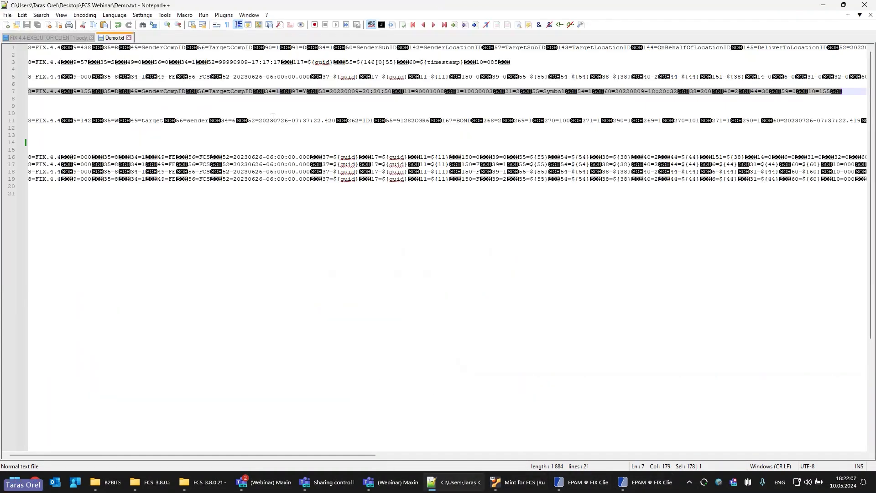
triple_click(256, 50)
key("ctrl+c")
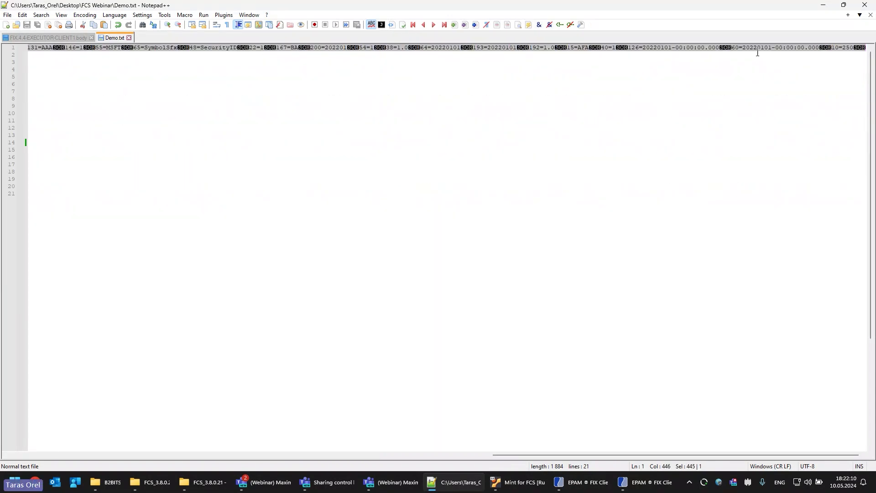
left_click(823, 5)
left_click(564, 36)
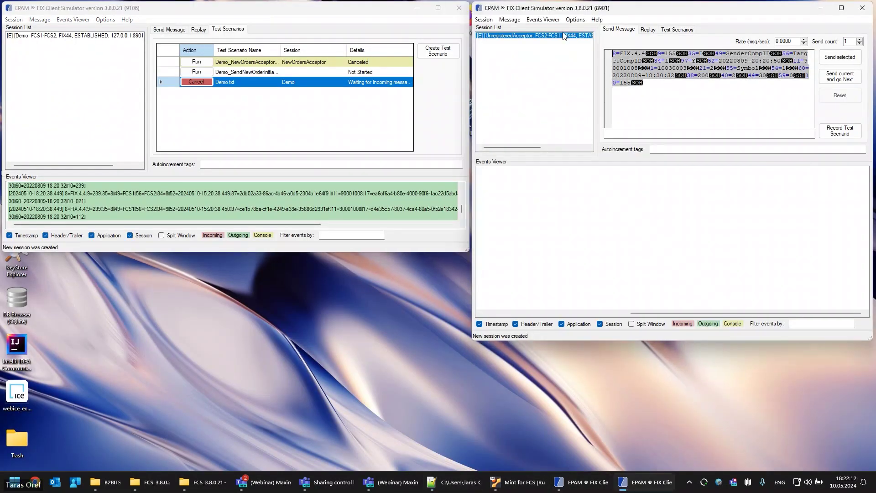
key("ctrl+v")
left_click(845, 63)
left_click(197, 81)
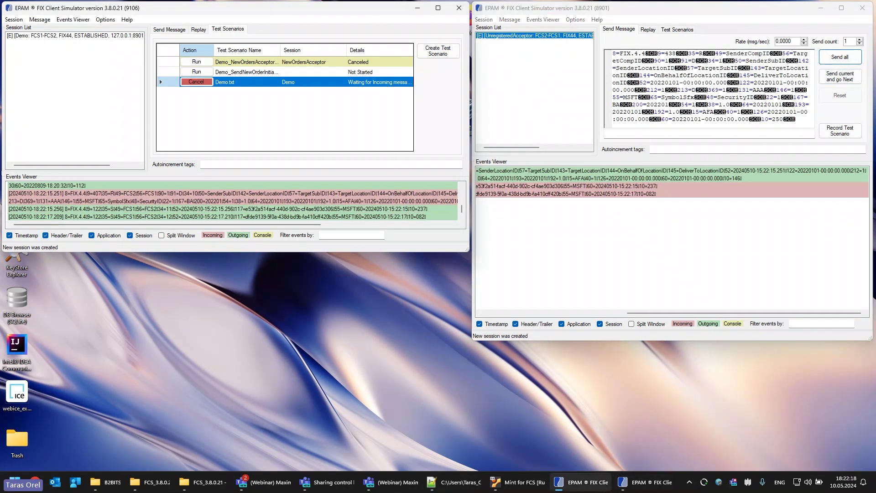
Copy the 35=D message from Demo.txt, send it through the 8901 instance's session and examine the delayed responses from their start
left_click(454, 482)
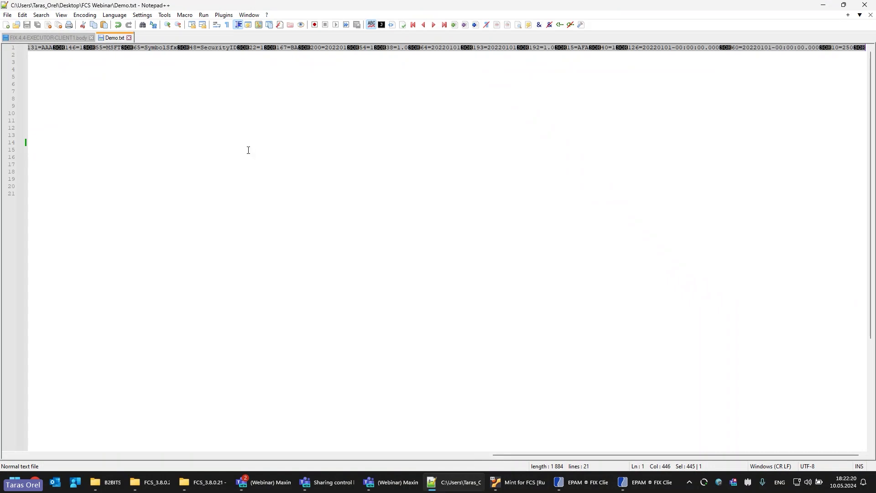
left_click(248, 150)
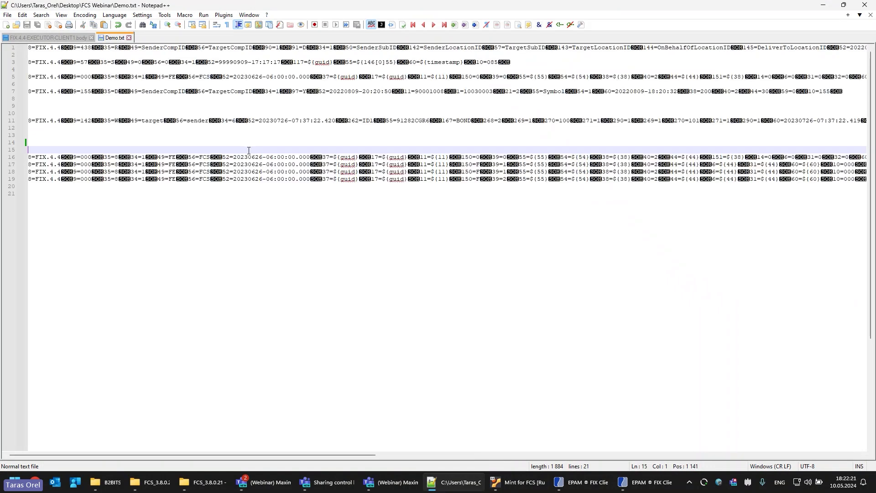
left_click(210, 92)
triple_click(211, 92)
key("ctrl+c")
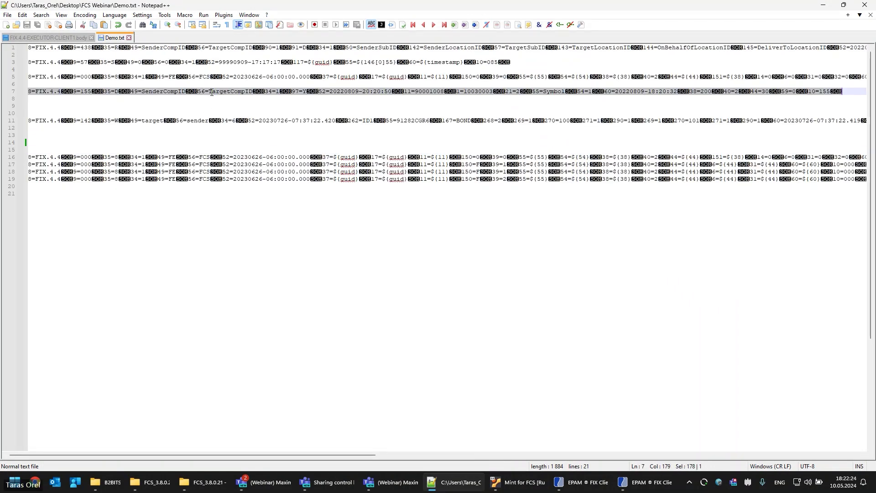
left_click(823, 6)
key("ctrl+a")
key("ctrl+v")
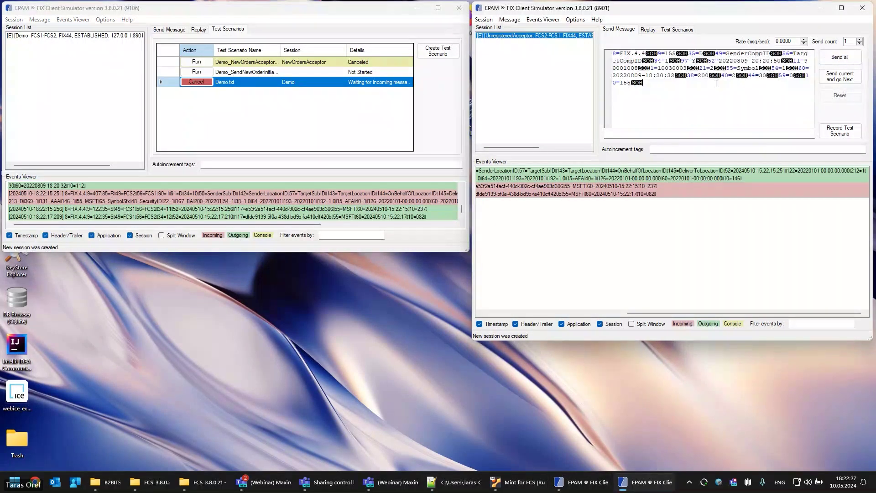
left_click(847, 76)
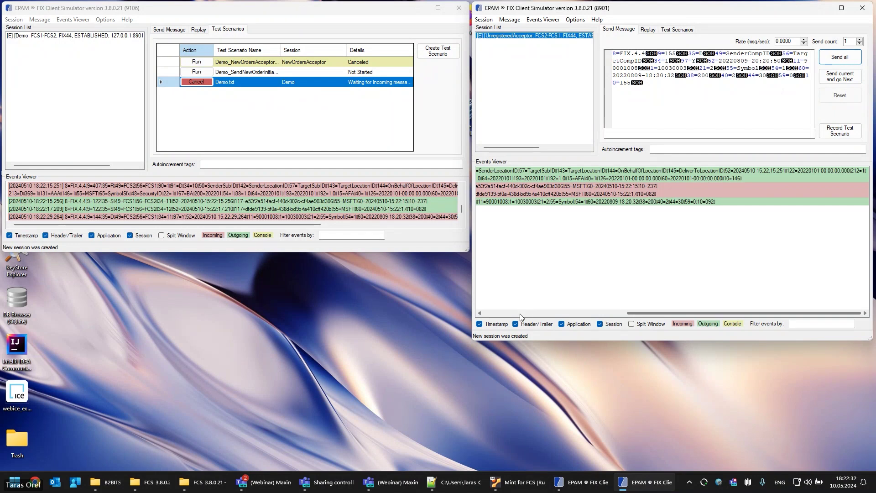
left_click_drag(635, 313, 478, 316)
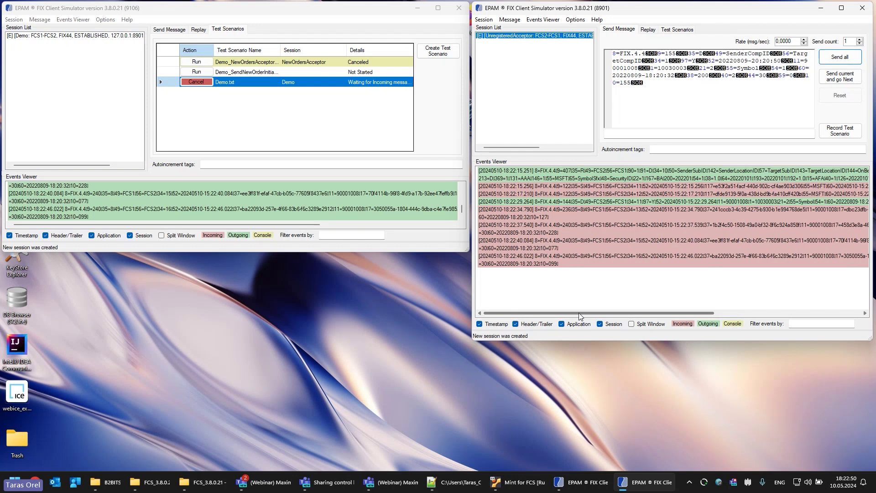
Cancel the Demo scenario in the 9106 instance, and start and stop recording a test scenario named Demo2 on session [FCS1-FCS2]
left_click(197, 82)
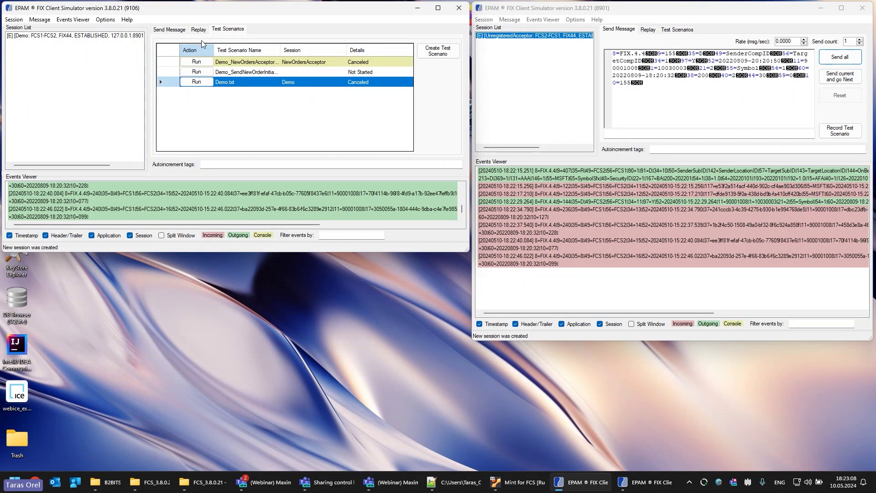
left_click(168, 30)
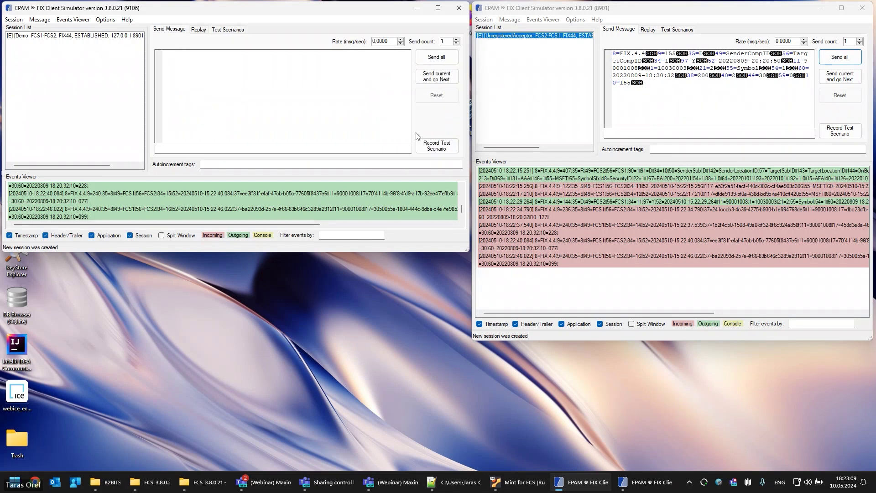
left_click(437, 145)
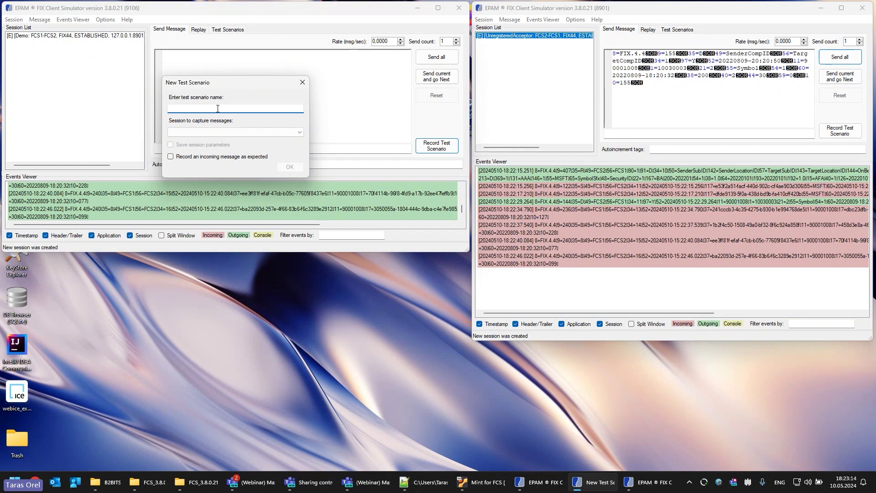
type("Demo")
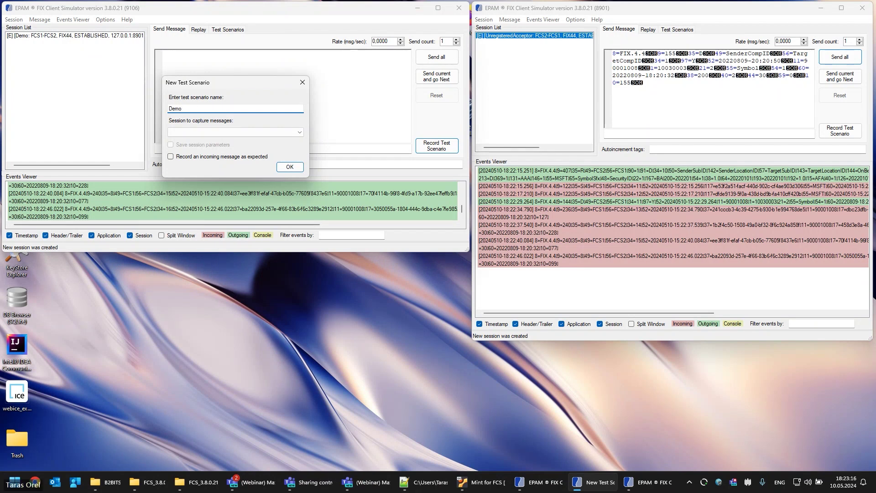
type("2")
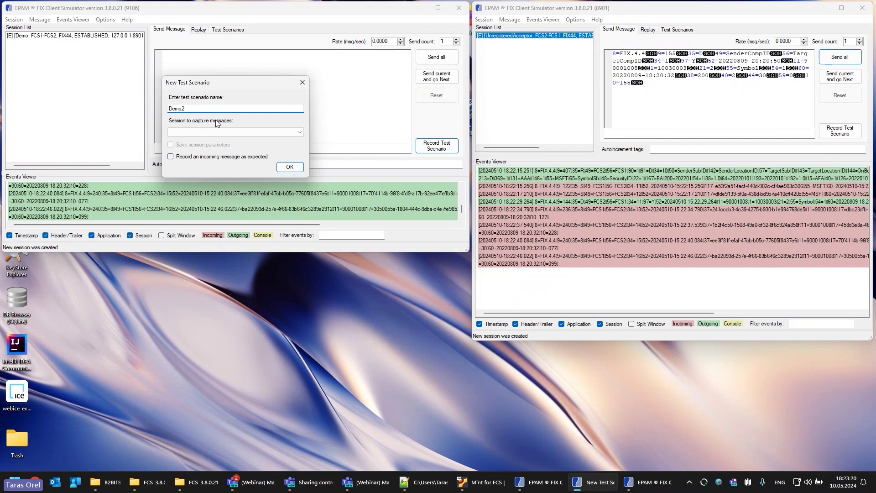
left_click(257, 132)
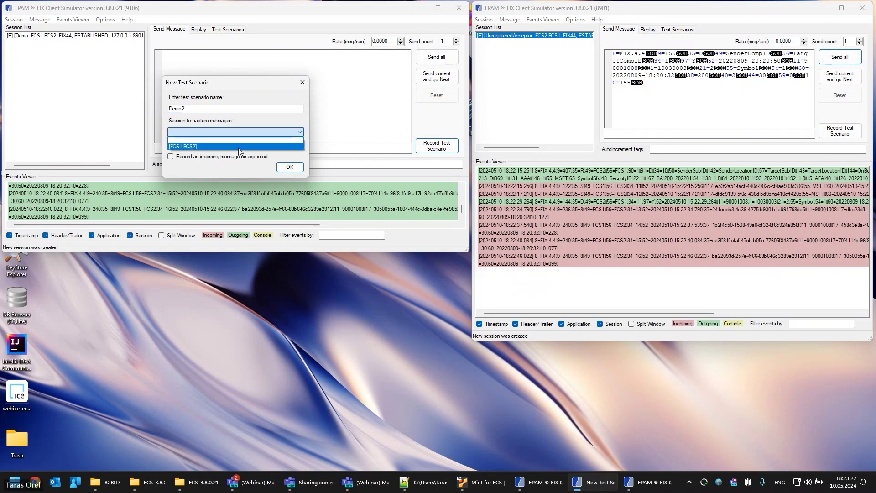
left_click(238, 147)
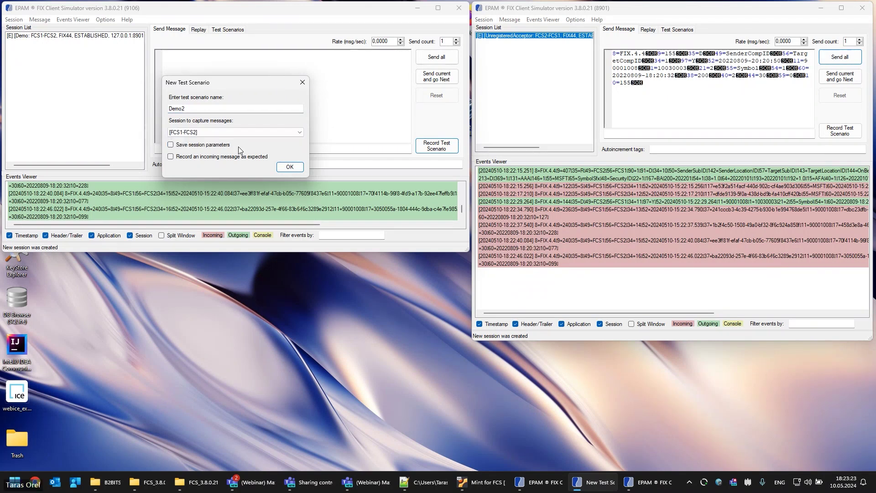
left_click(289, 168)
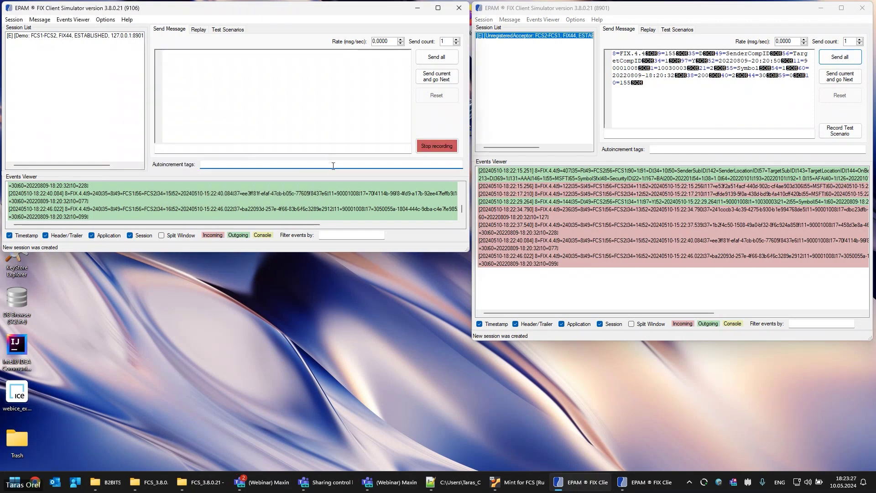
left_click(430, 145)
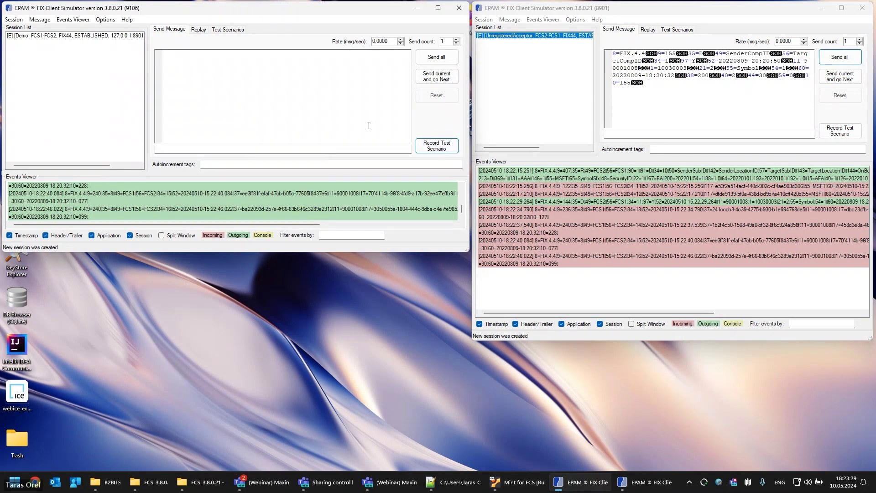
Start recording test scenario Demo3 on session [FCS1-FCS2], saving session parameters and recording incoming messages as expected
left_click(433, 149)
type("Demo3")
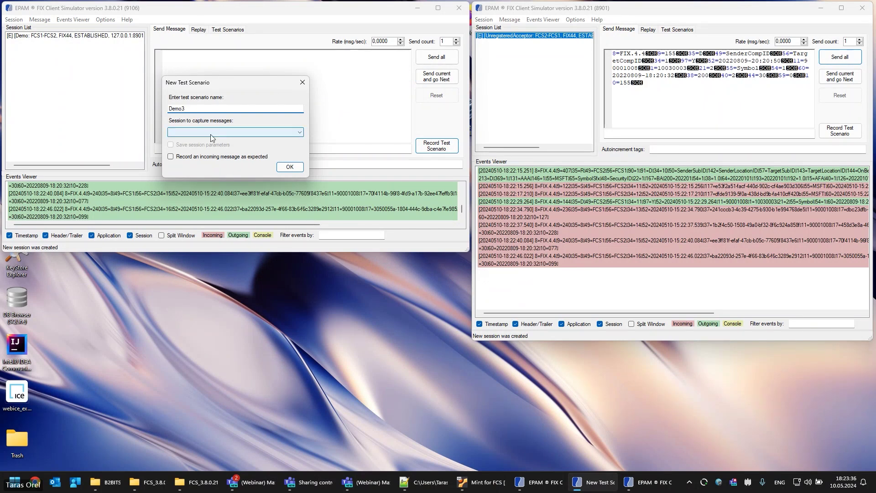
left_click(219, 132)
left_click(202, 144)
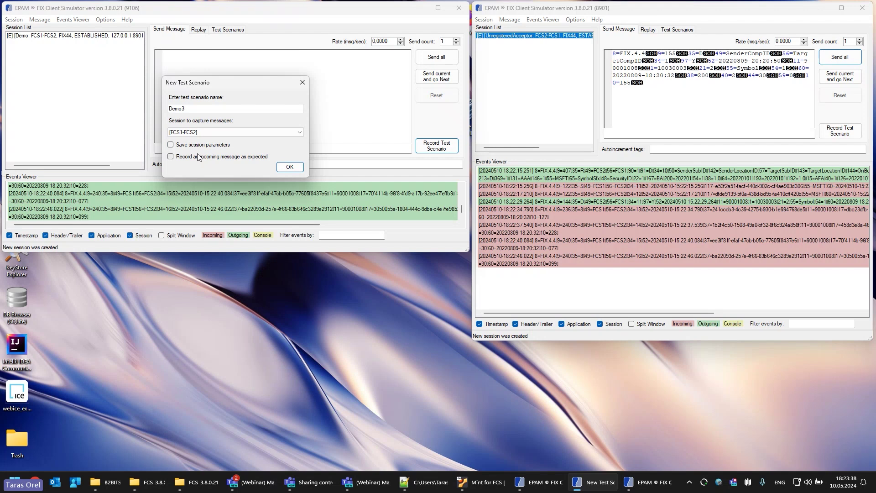
left_click(172, 157)
left_click(171, 144)
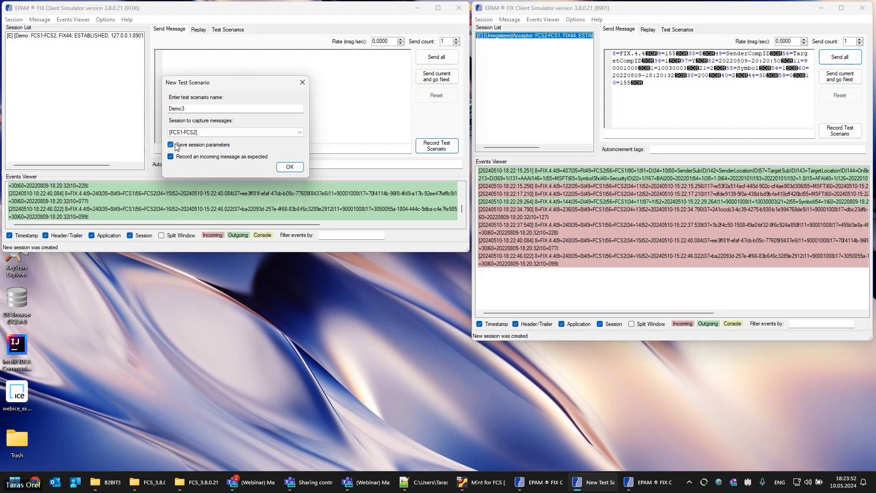
left_click(289, 167)
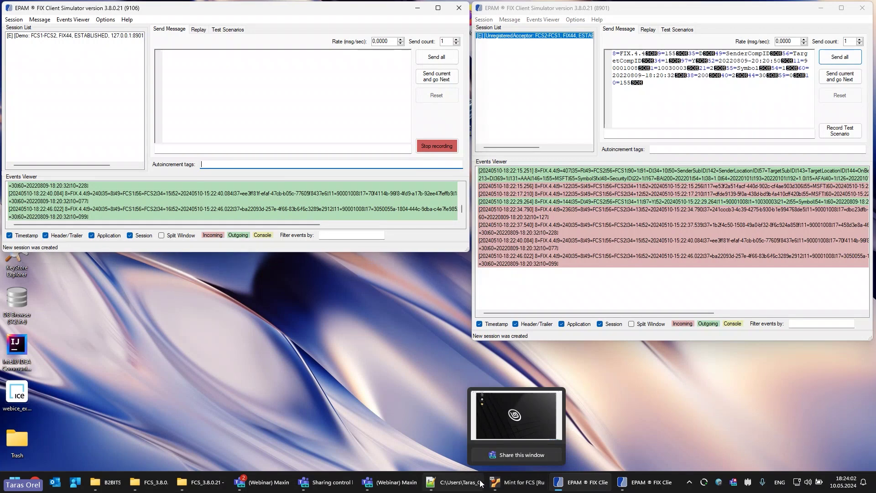
Copy the 35=R message from Demo.txt and send it through the 9106 instance's session during the recording
left_click(452, 482)
triple_click(224, 48)
key("ctrl+c")
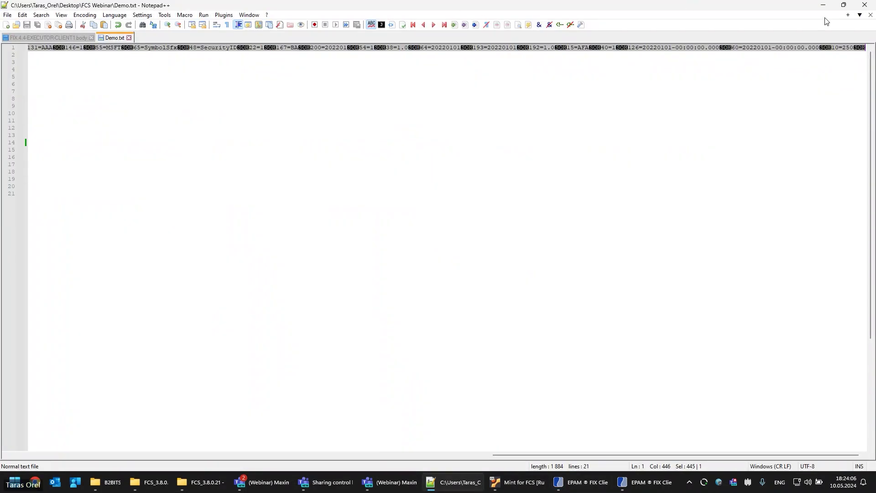
left_click(823, 5)
left_click(354, 118)
key("ctrl+v")
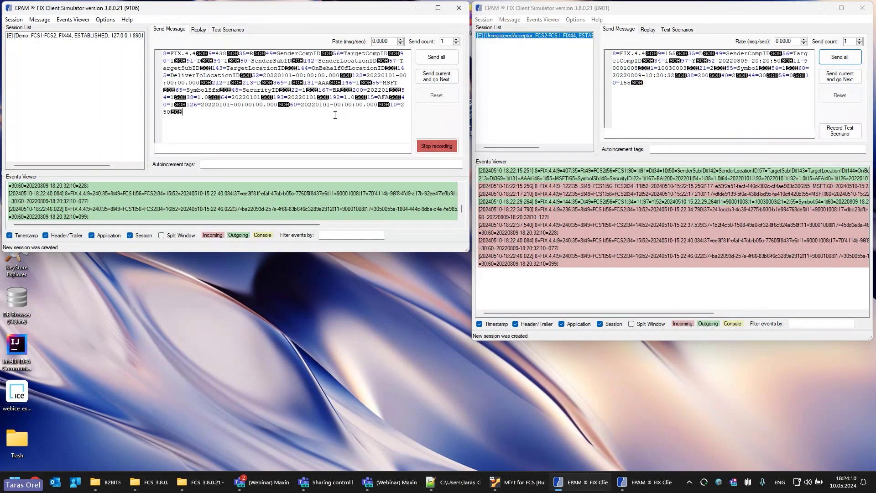
left_click(431, 60)
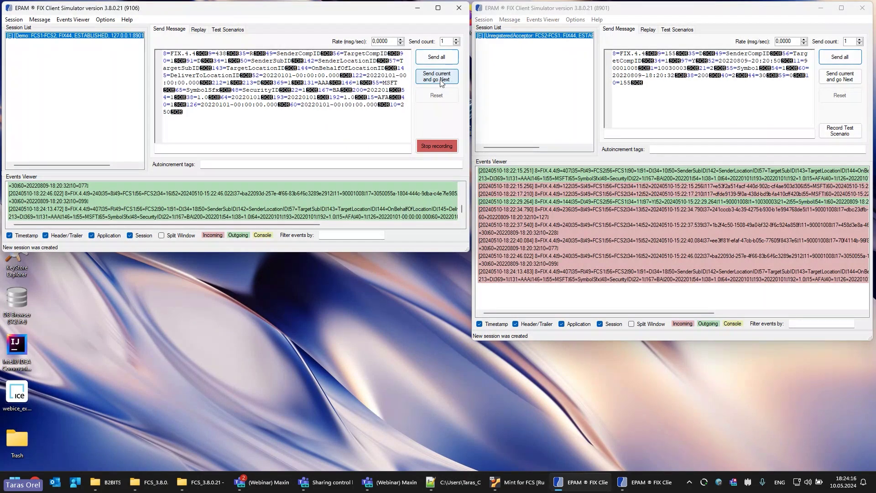
Send the 35=D message from the 8901 instance and stop the 9106 instance's scenario recording
left_click(666, 89)
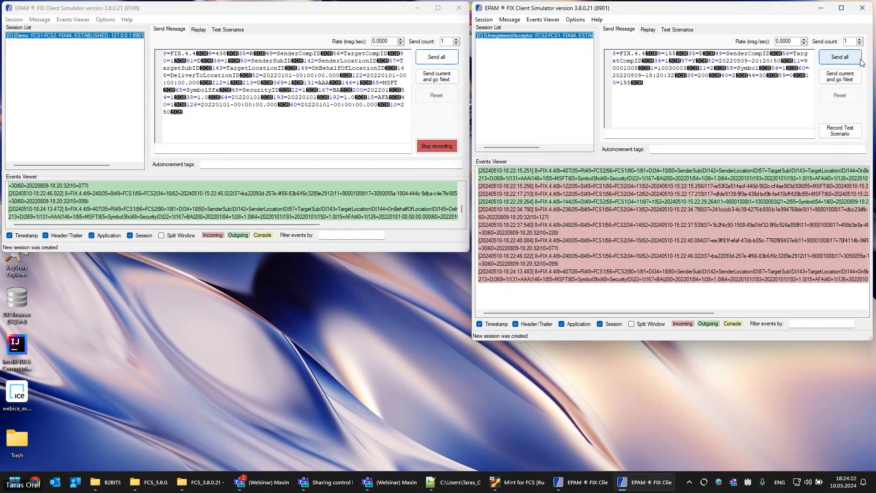
left_click(840, 57)
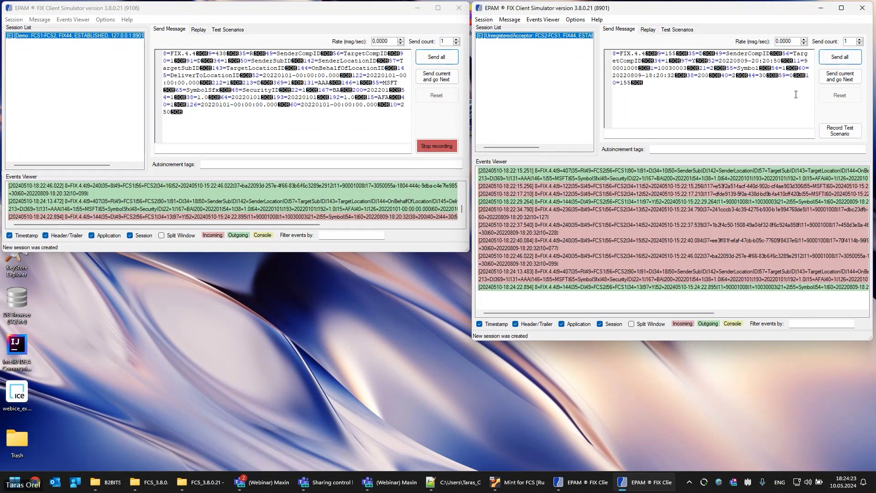
left_click(446, 146)
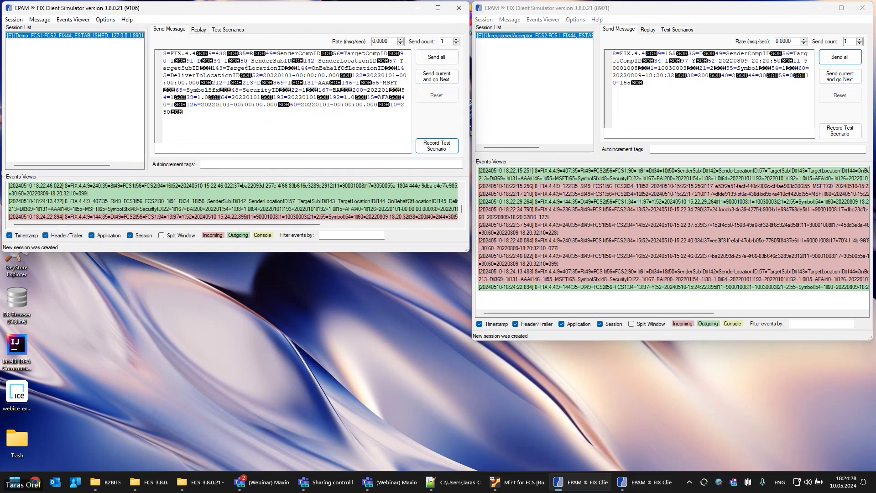
Select the recorded Demo3.txt scenario in the 9106 instance and close the FIX sessions in both the 9106 and 8901 instances
left_click(236, 30)
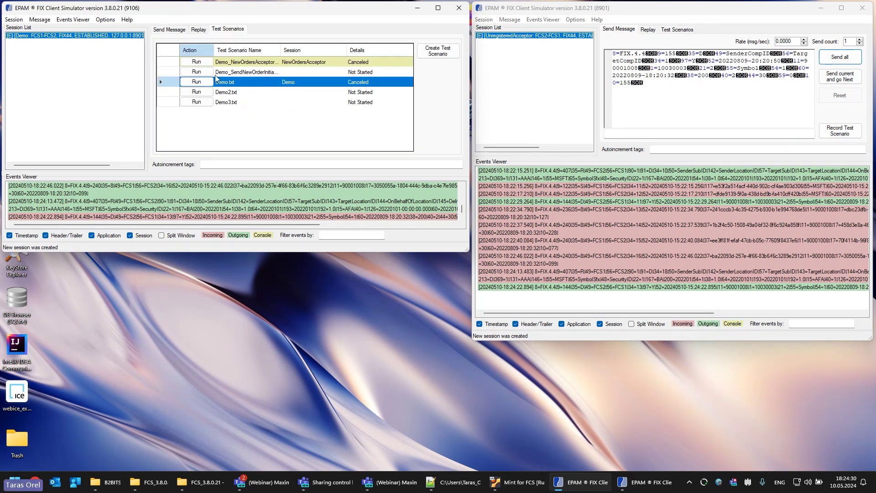
left_click(225, 100)
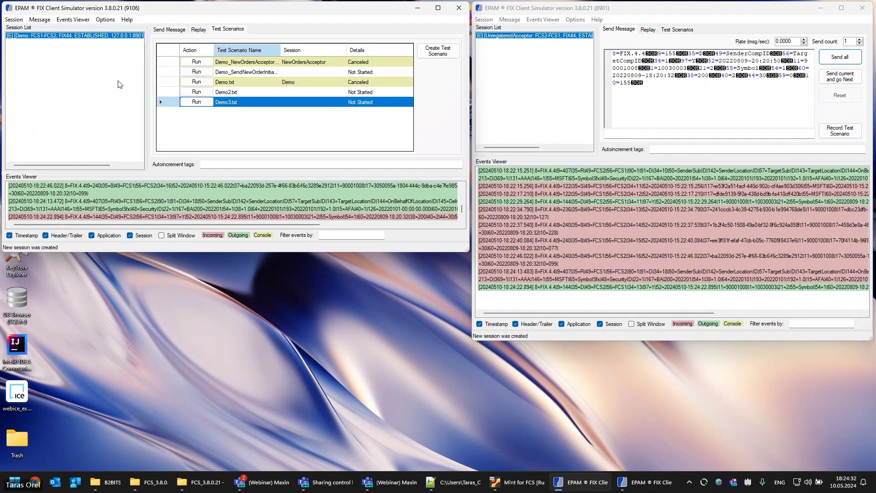
right_click(83, 36)
left_click(105, 99)
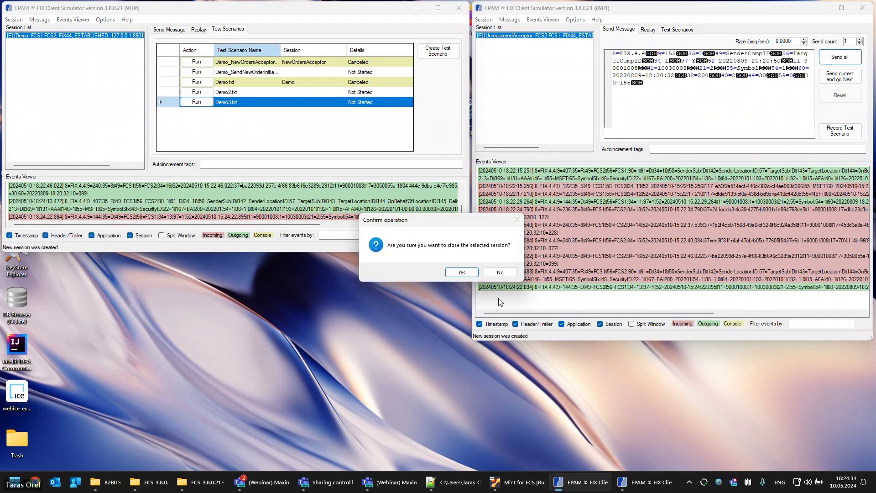
left_click(461, 272)
right_click(529, 36)
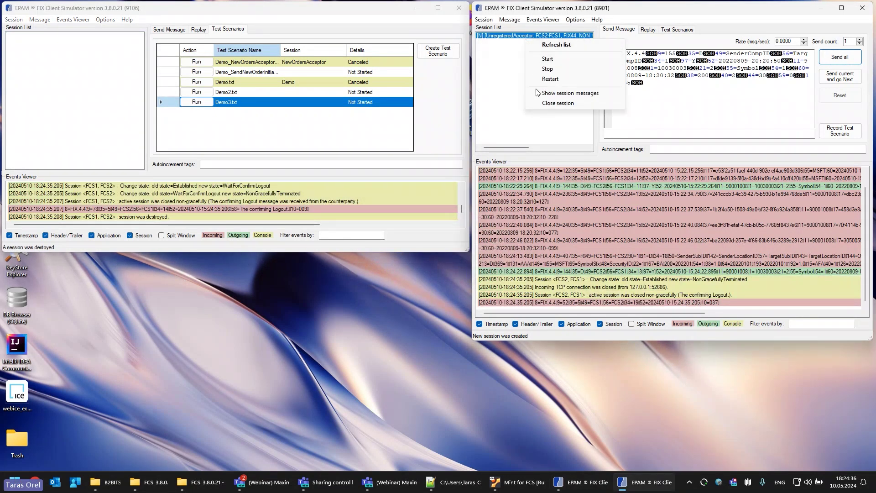
left_click(539, 104)
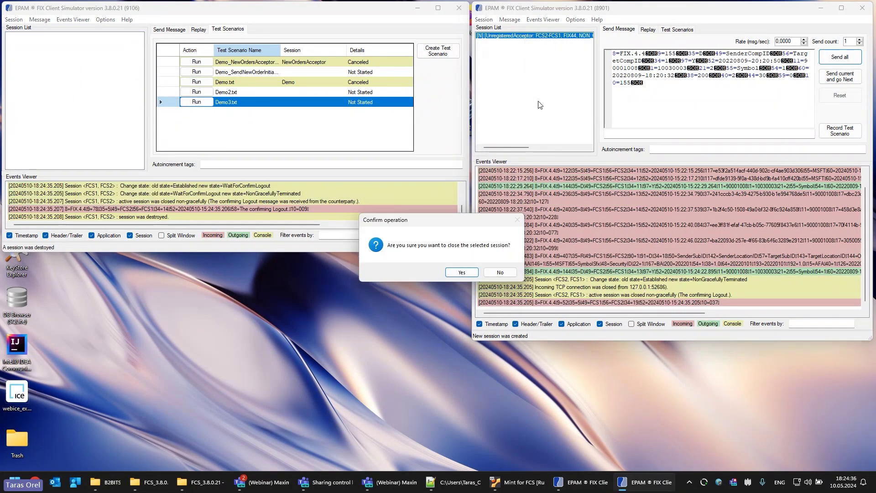
left_click(462, 272)
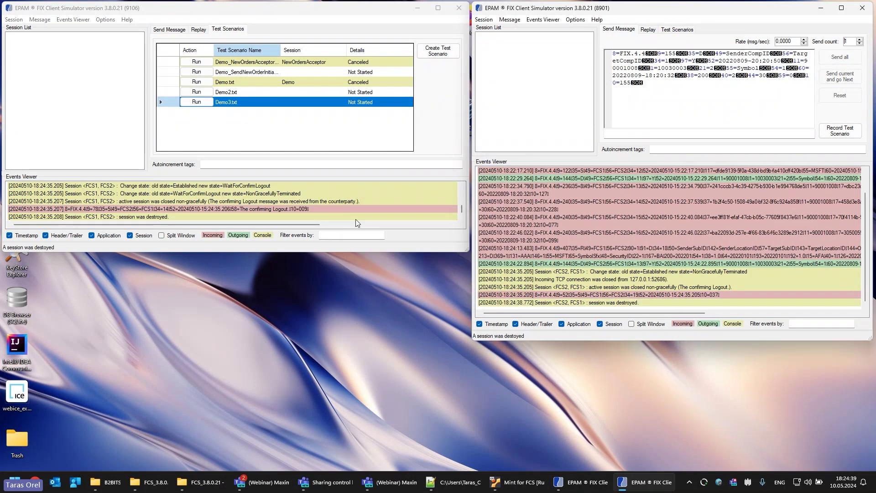
Run the Demo3.txt scenario in the 9106 instance and send the 35=D message from the 8901 instance
left_click(204, 104)
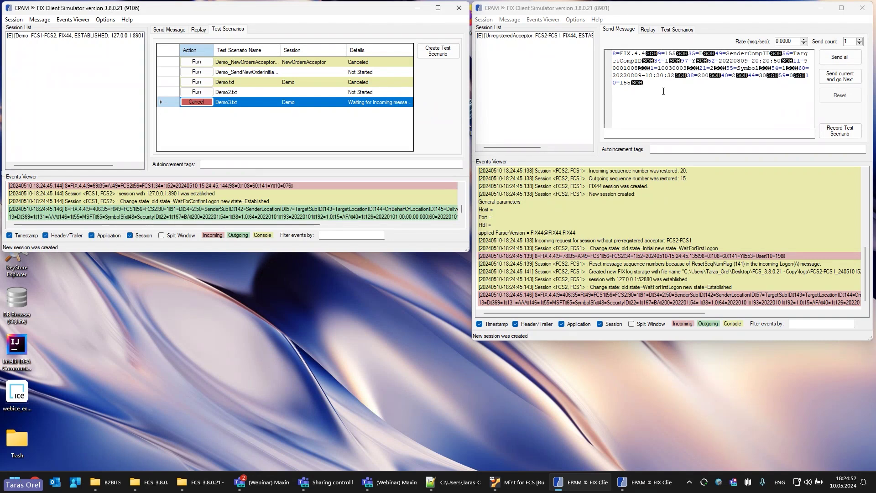
left_click(676, 97)
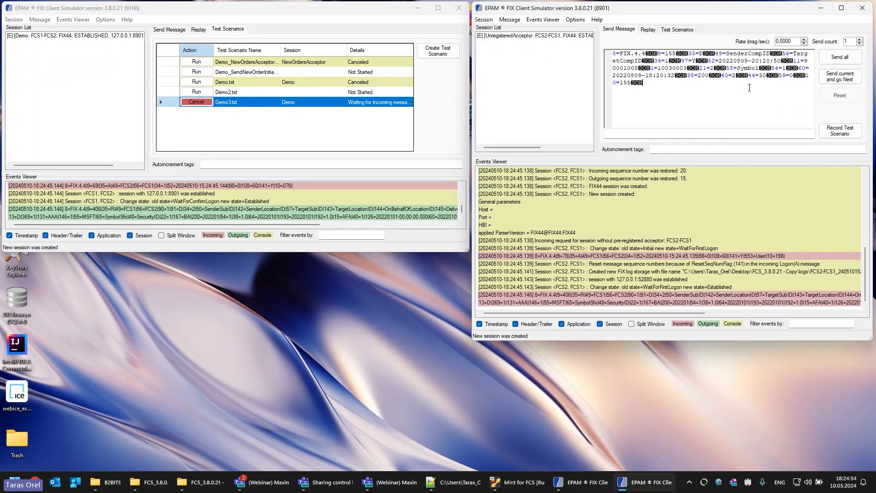
left_click(837, 60)
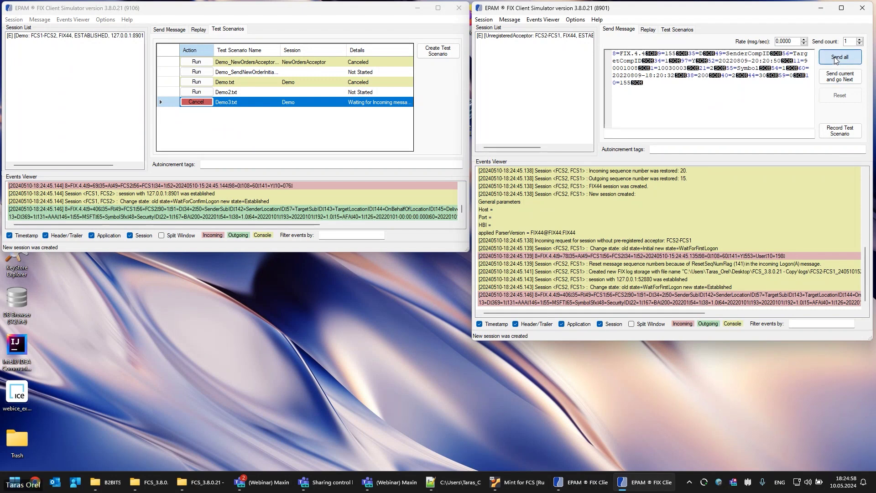
left_click(318, 93)
left_click(319, 105)
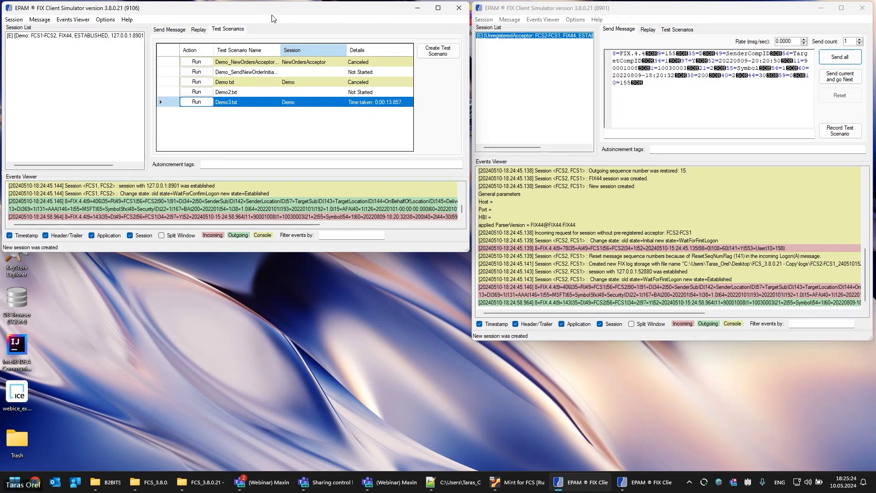
Clear the 9106 instance off the desktop and open the FCSConsole_win_3.8.0.21 folder
left_click_drag(401, 8, 447, 120)
left_click(462, 116)
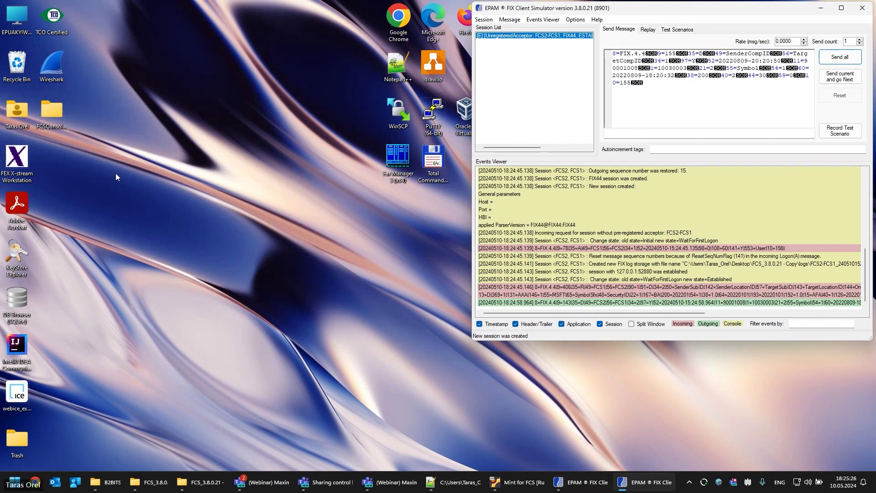
double_click(60, 111)
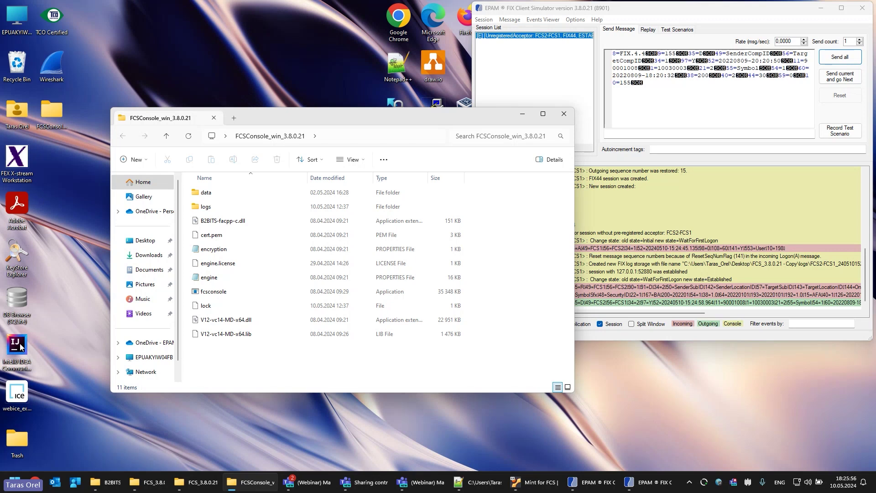
Bring back the 9106 instance, place it over the 8901 window, and clear its event viewer
left_click(573, 487)
left_click_drag(345, 126, 774, 30)
left_click(547, 33)
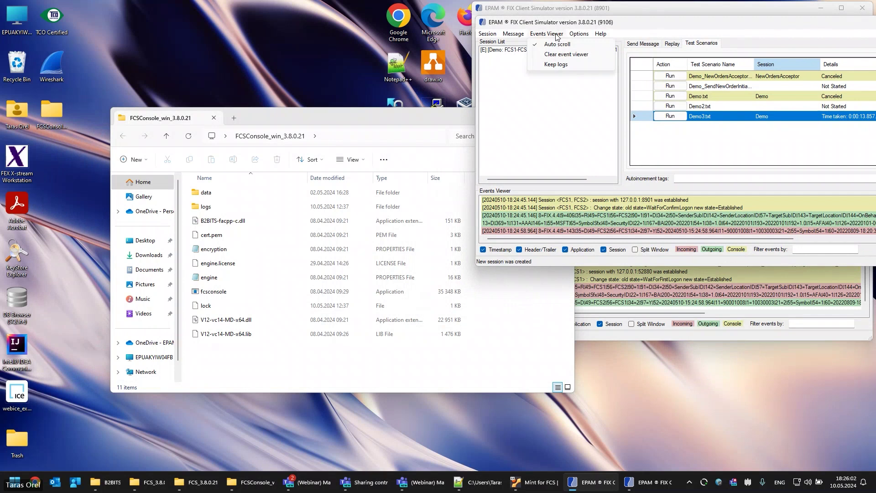
left_click(564, 64)
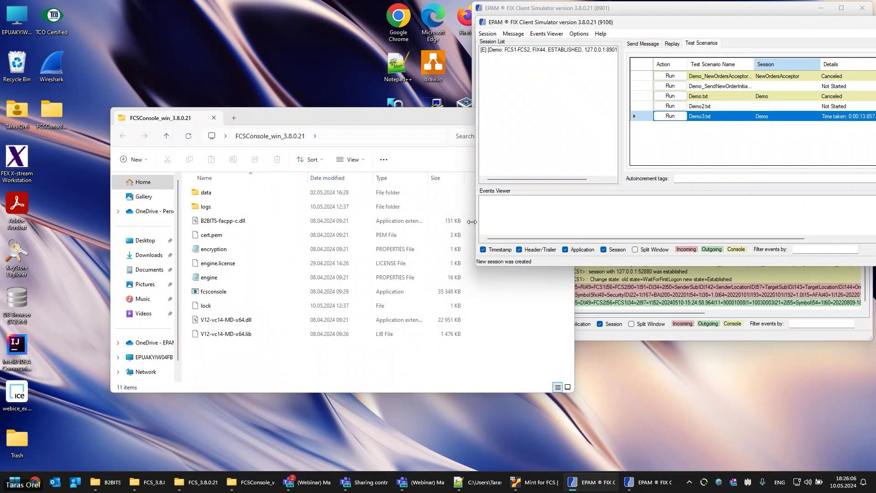
Open a terminal in the FCSConsole_win_3.8.0.21 folder and run .\fcsconsole.exe help
left_click(242, 363)
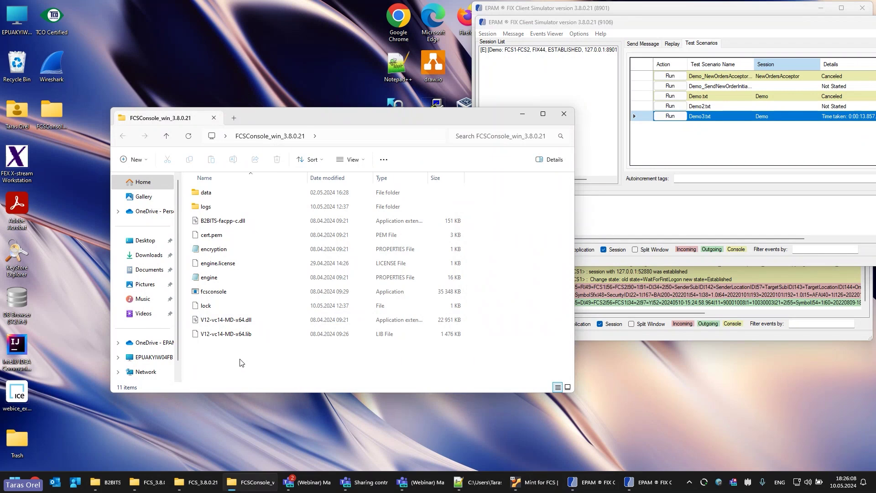
right_click(241, 363)
left_click(296, 282)
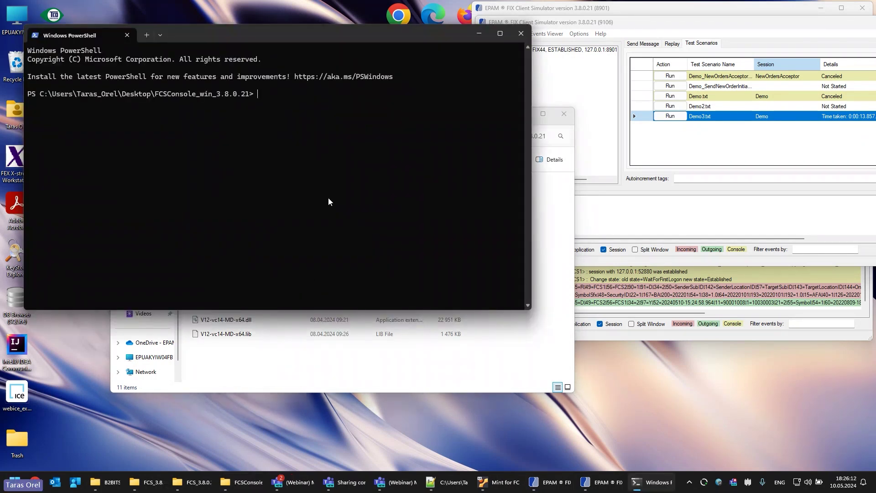
type(".\\")
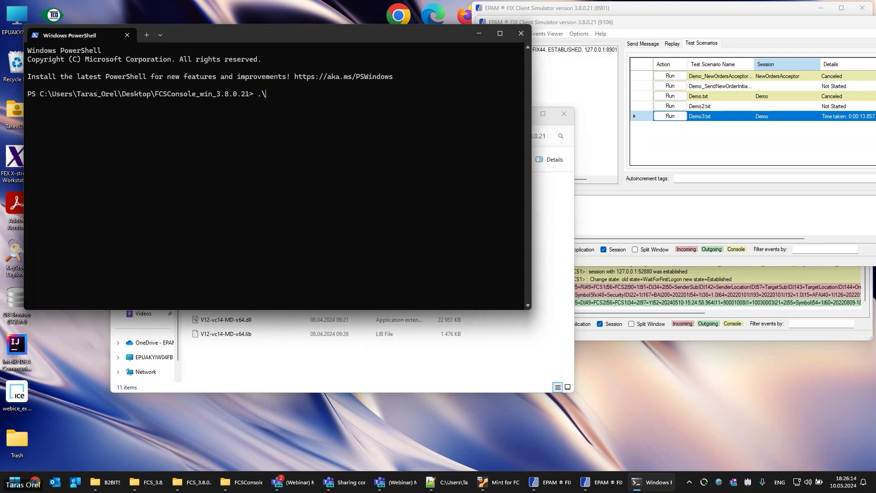
type("fq")
key("Tab")
type("hel")
key("Return")
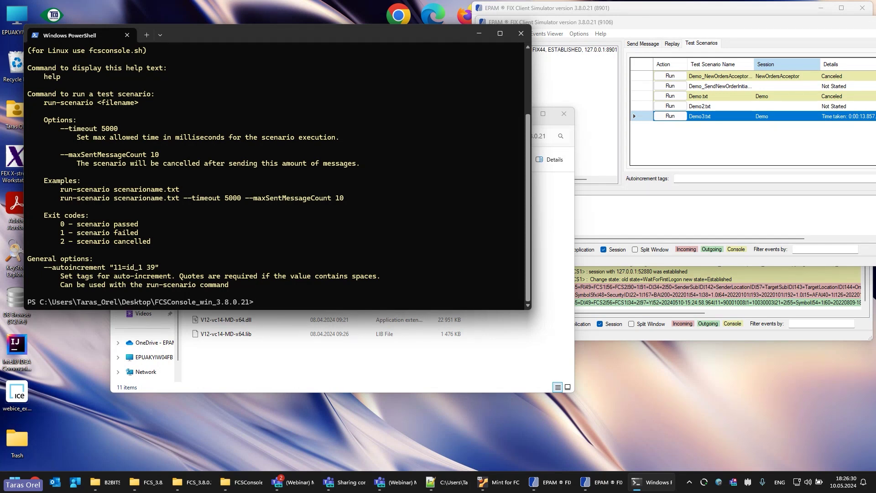
Recall the fcsconsole.exe command and replace its help argument with run-scenario
type(".\fcsconsole.exe help")
key("BackSpace")
key("BackSpace")
key("BackSpace")
key("BackSpace")
type("run-")
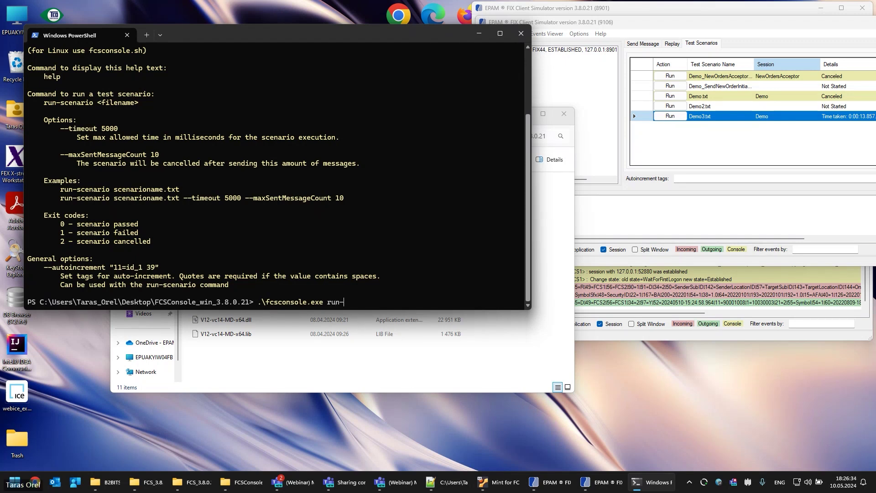
type("scenario")
type("c:\\")
key("Tab")
key("BackSpace")
key("BackSpace")
key("BackSpace")
key("BackSpace")
key("BackSpace")
key("BackSpace")
key("BackSpace")
key("BackSpace")
key("BackSpace")
key("BackSpace")
key("BackSpace")
key("BackSpace")
key("BackSpace")
key("BackSpace")
key("BackSpace")
key("BackSpace")
key("BackSpace")
key("BackSpace")
key("BackSpace")
key("BackSpace")
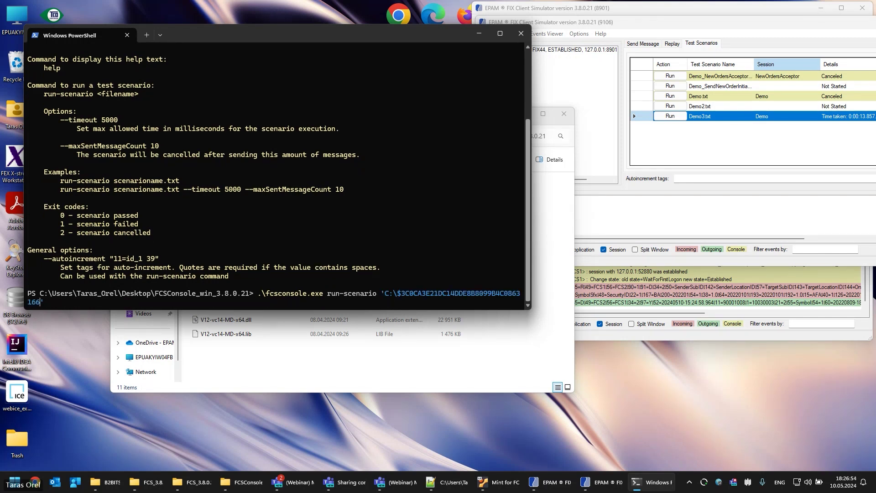
key("BackSpace")
key("BackSpace")
key("BackSpace")
key("BackSpace")
key("BackSpace")
key("BackSpace")
key("BackSpace")
key("BackSpace")
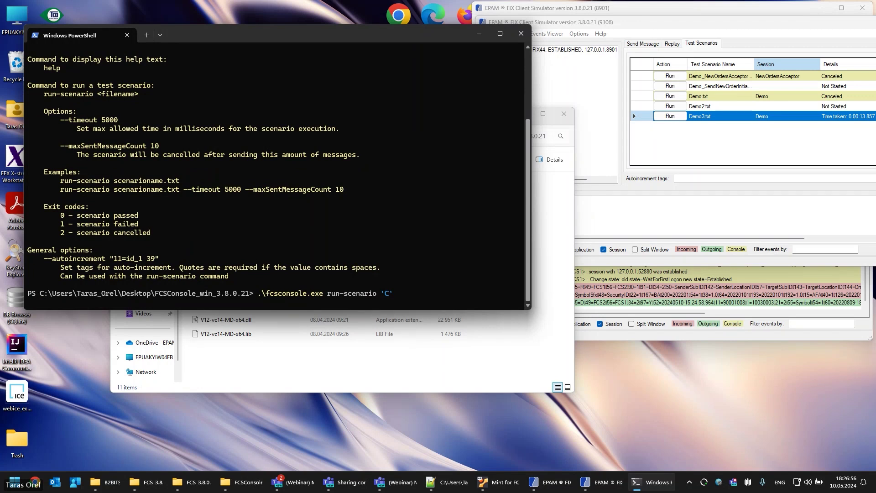
Enter C:\scenarios\send_receive_rg.txt as the scenario file for the run-scenario command
type("c:\\s")
key("Tab")
type("send_receive_rg.txt")
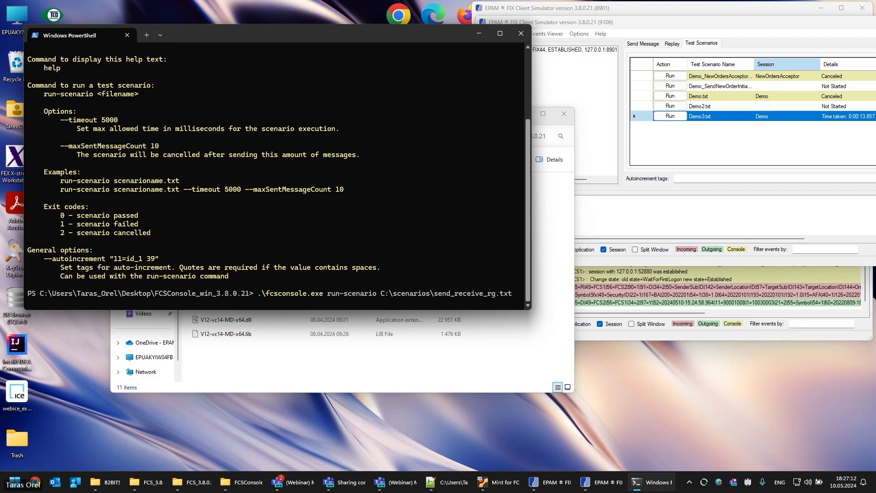
Close the Demo FCS1-FCS2 session in the 9106 instance
right_click(547, 51)
left_click(576, 123)
right_click(572, 50)
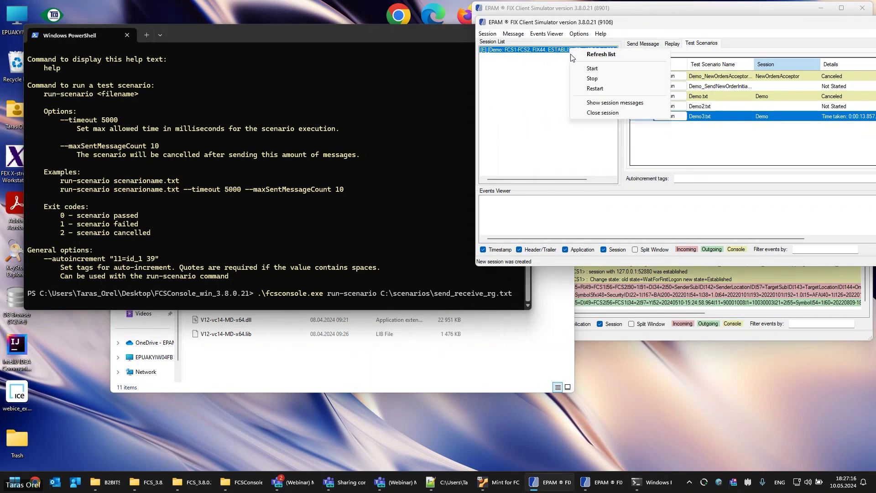
left_click(602, 113)
left_click(559, 211)
Execute the prepared run-scenario command in PowerShell and inspect the rules for the expected incoming message
left_click(354, 37)
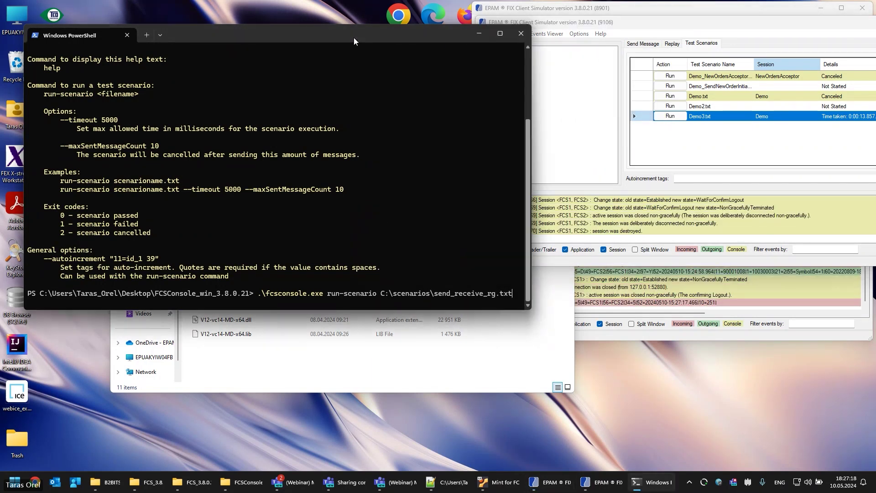
key("Return")
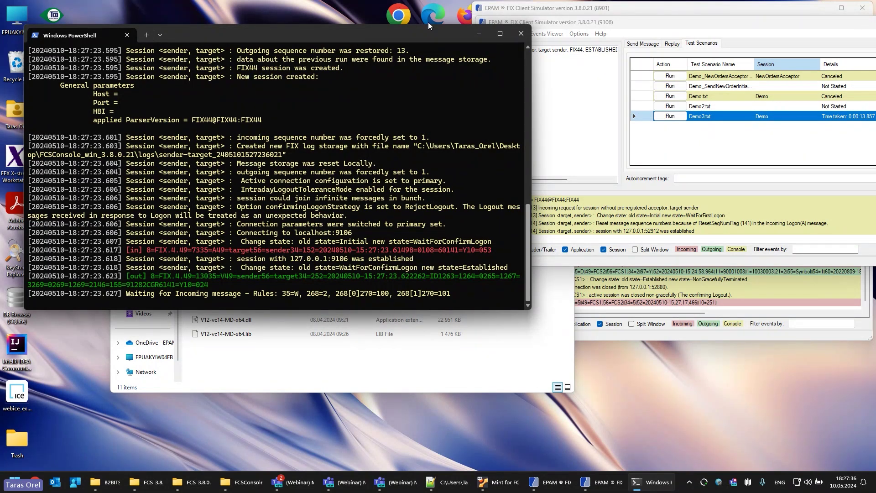
left_click_drag(295, 294, 422, 296)
left_click(436, 266)
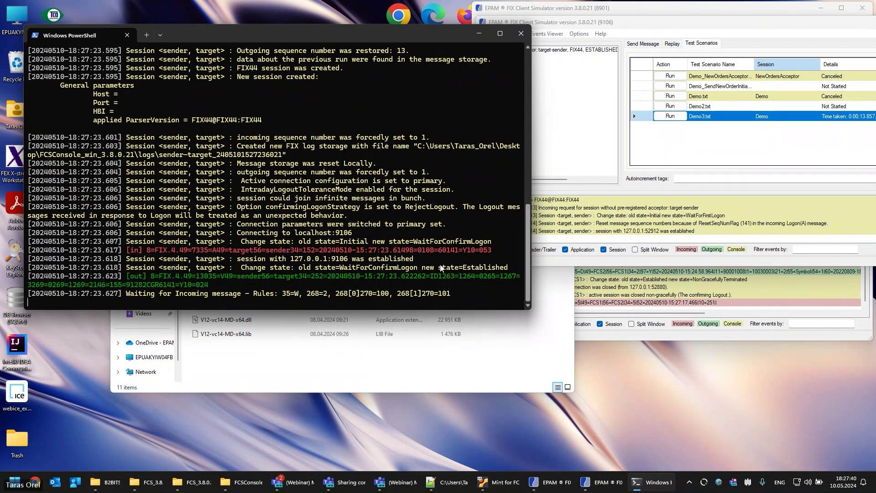
Copy the 35=W message from Demo.txt and send it through the 9106 instance's target-sender session
left_click(447, 482)
left_click(130, 98)
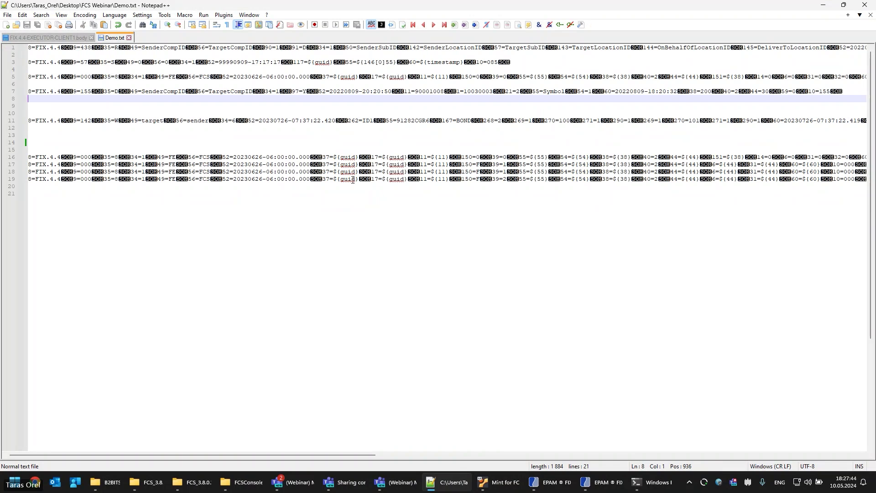
triple_click(373, 121)
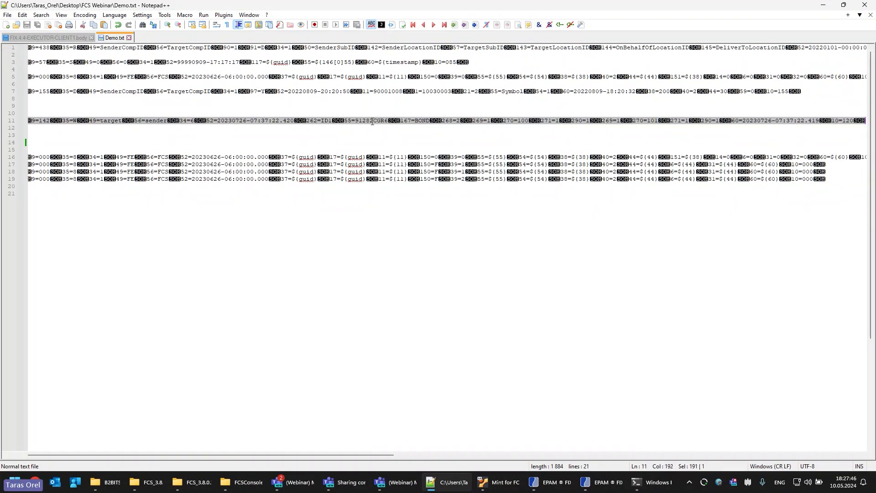
key("alt+Tab")
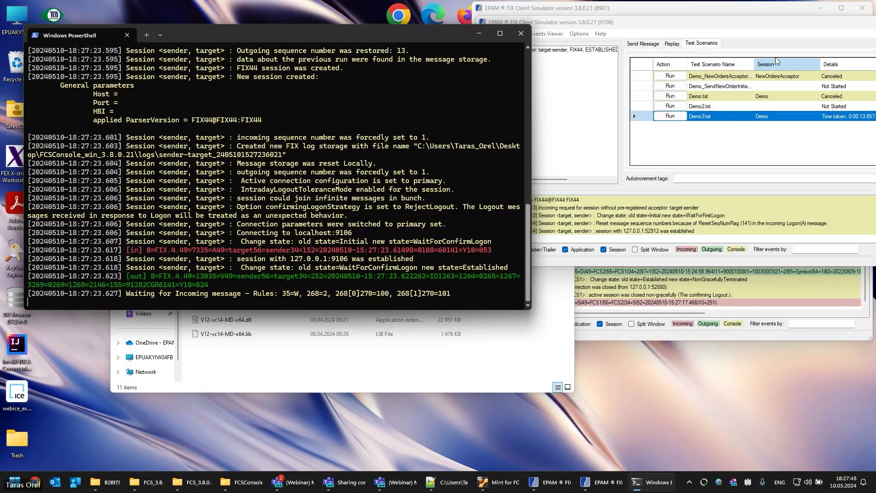
left_click(640, 53)
left_click(643, 44)
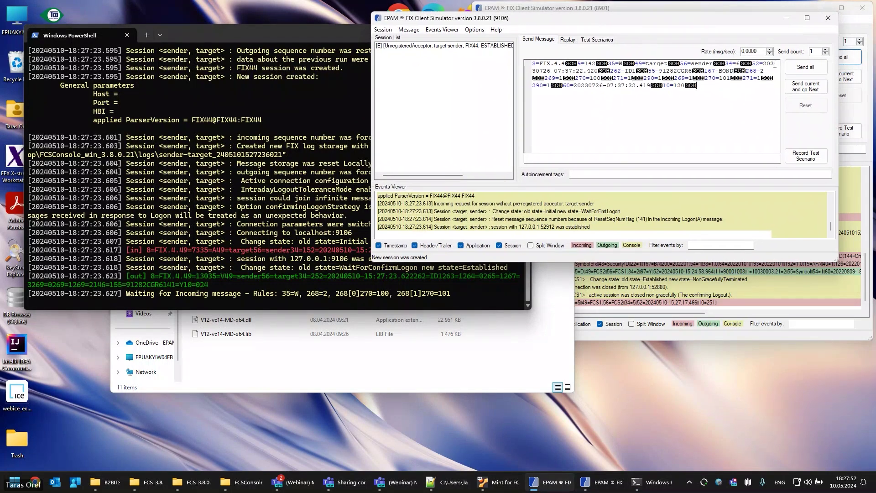
left_click(805, 67)
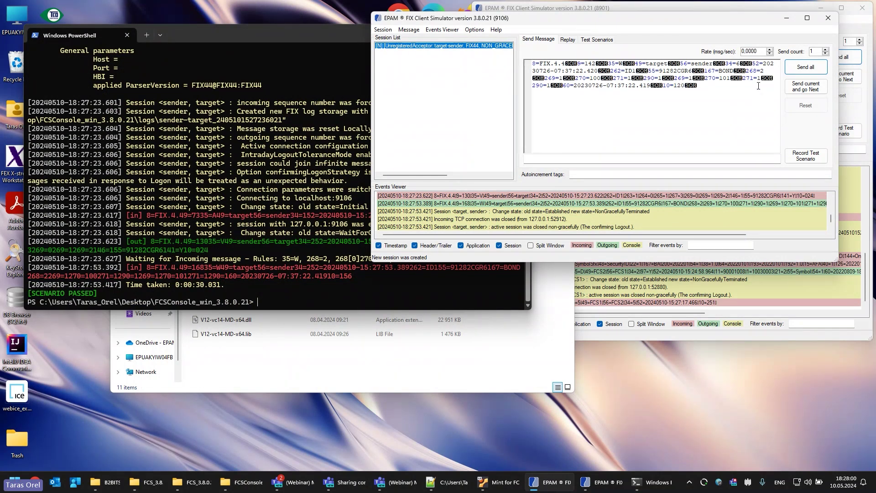
Start the target-sender session again in the 9106 instance and rerun the send_receive_rg.txt scenario in PowerShell
right_click(454, 46)
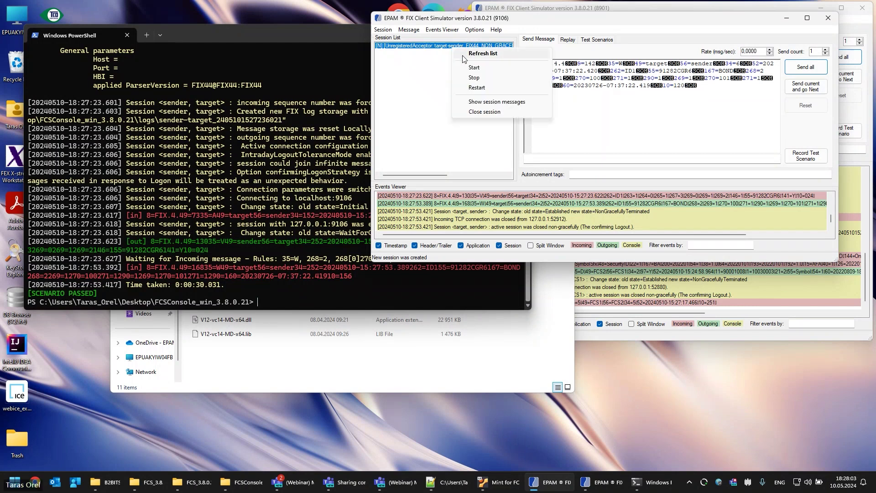
left_click(467, 67)
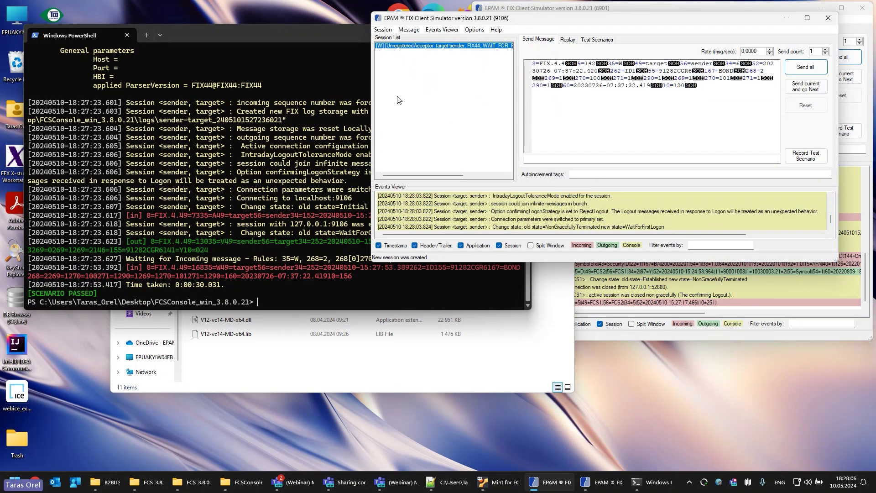
left_click(218, 107)
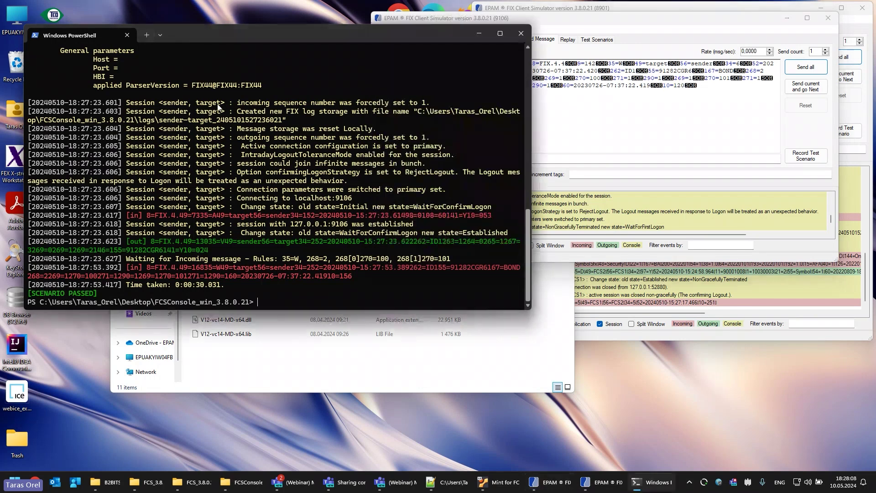
key("Up")
key("Return")
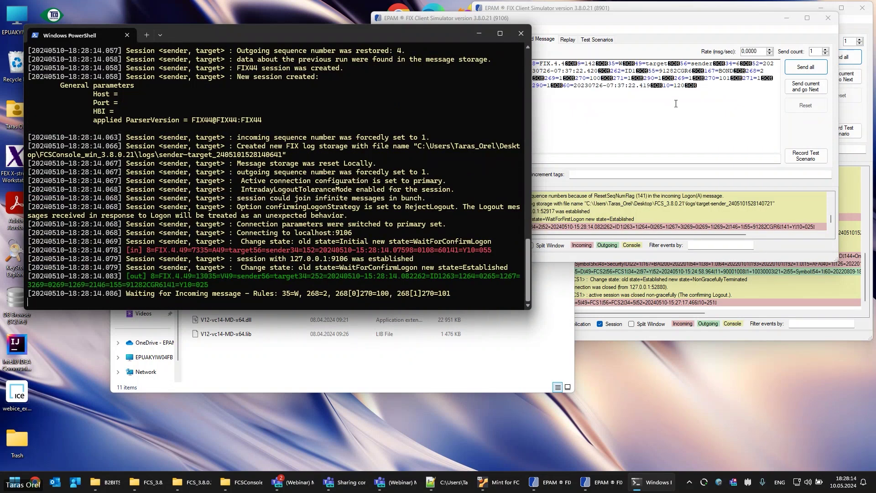
Change the second tag 270 value to 102 in the 35=W message and send it from the 9106 instance
left_click(728, 79)
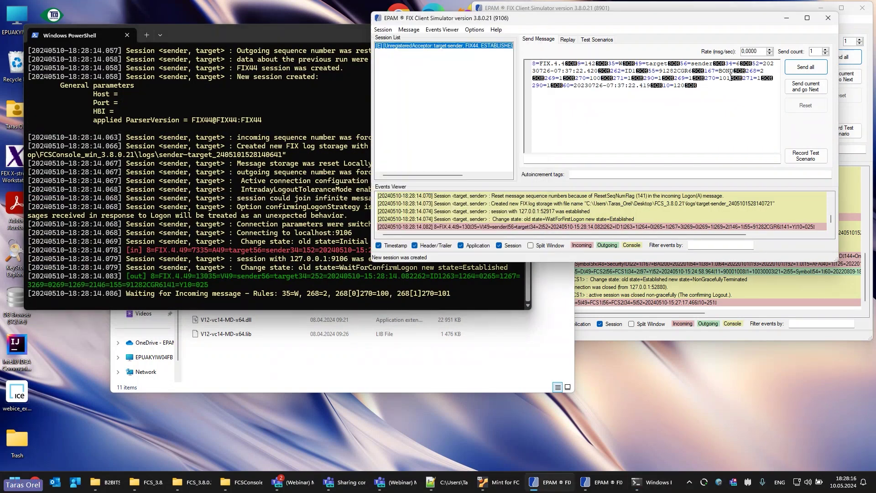
key("BackSpace")
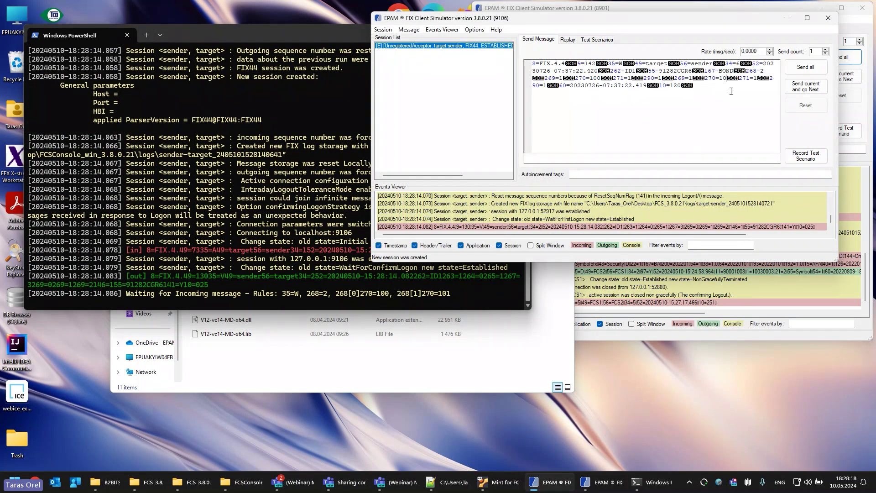
type("2")
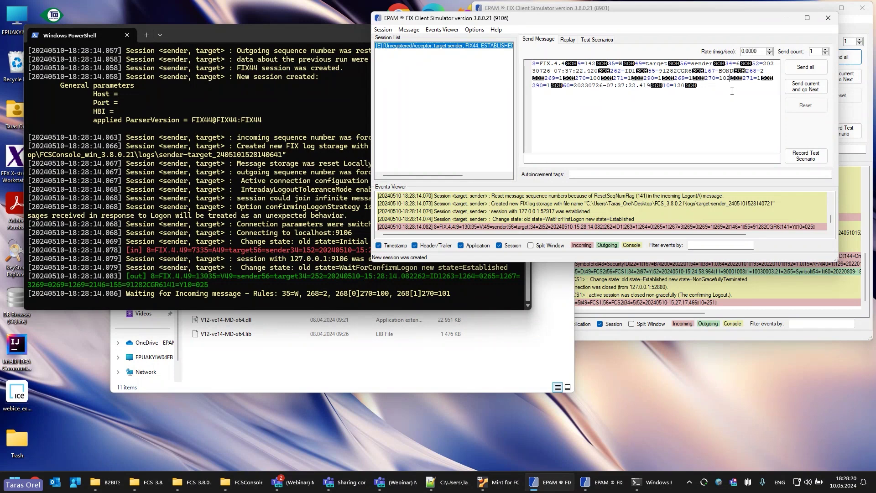
left_click(806, 73)
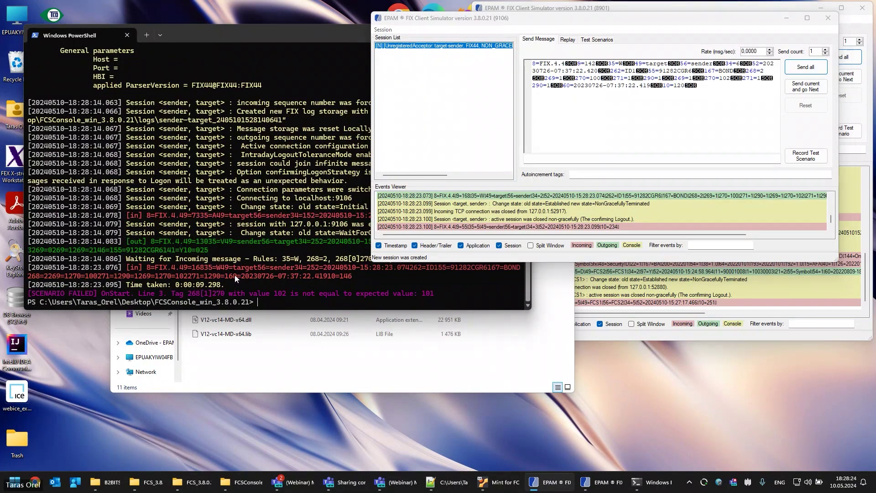
Return to PowerShell and display the fcsconsole.exe help text again
left_click(235, 274)
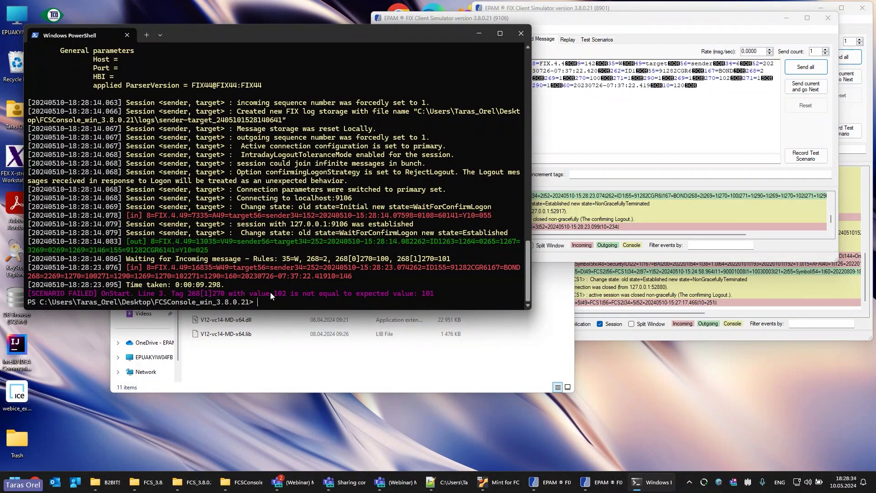
key("Up")
key("Up")
key("Return")
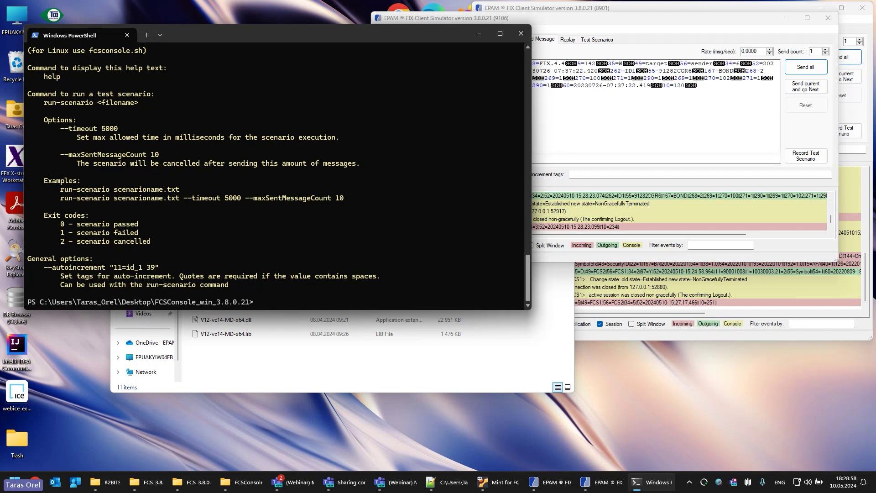
Enter an fcsconsole.exe run-scenario command for C:\scenarios\send_receive_rg.txt with --timeout 5000 at the PowerShell prompt
type(".\\fcsconsole.exe run-scenario C:\\scenarios\\send_receive_rg.txt")
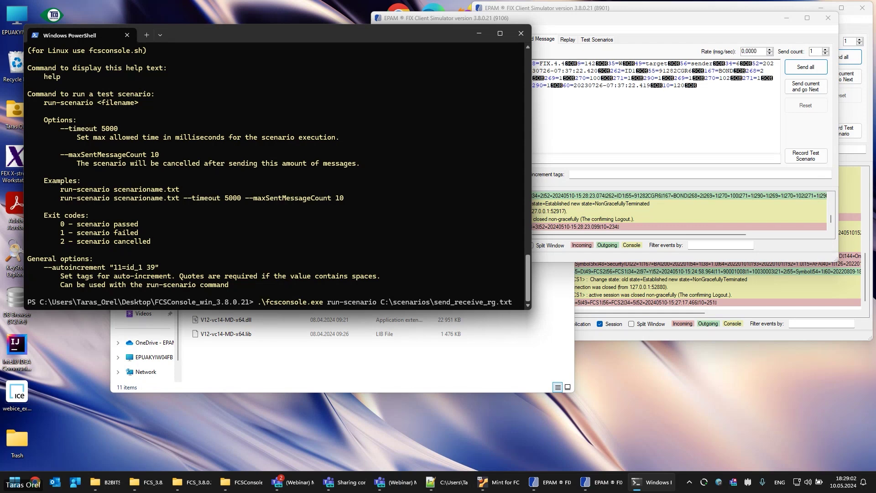
type("--tim")
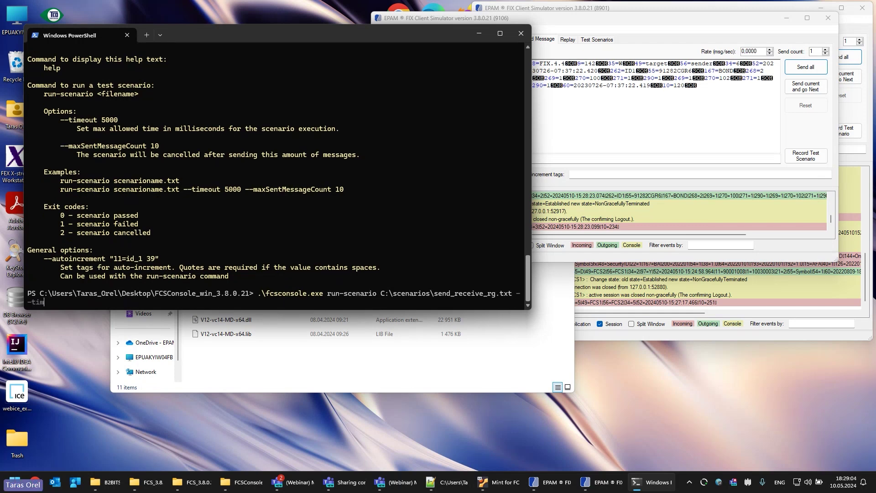
type("eout ")
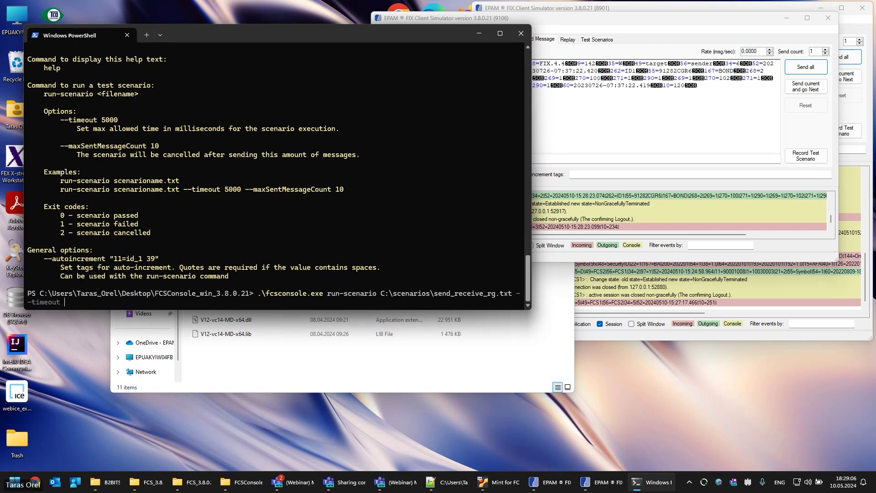
type("5000")
Start the target-sender session again in the 9106 instance and run the send_receive_rg.txt scenario with the 5000 ms timeout in PowerShell
left_click(600, 145)
right_click(480, 47)
left_click(491, 68)
left_click(297, 97)
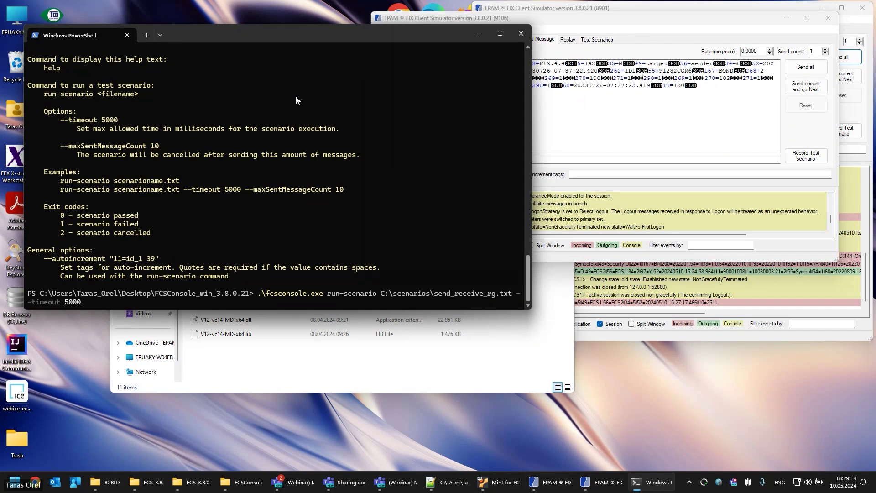
key("Return")
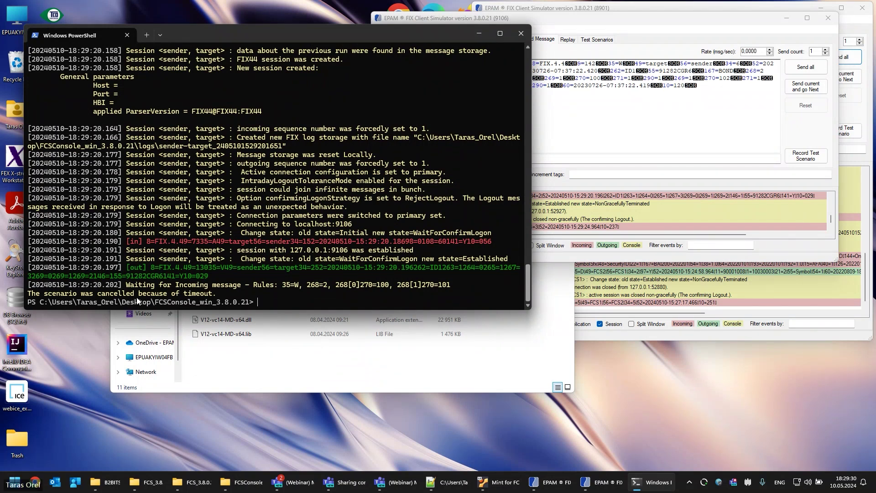
Display the fcsconsole.exe help text again to review the run-scenario options
type(".\fcsconsole.exe help")
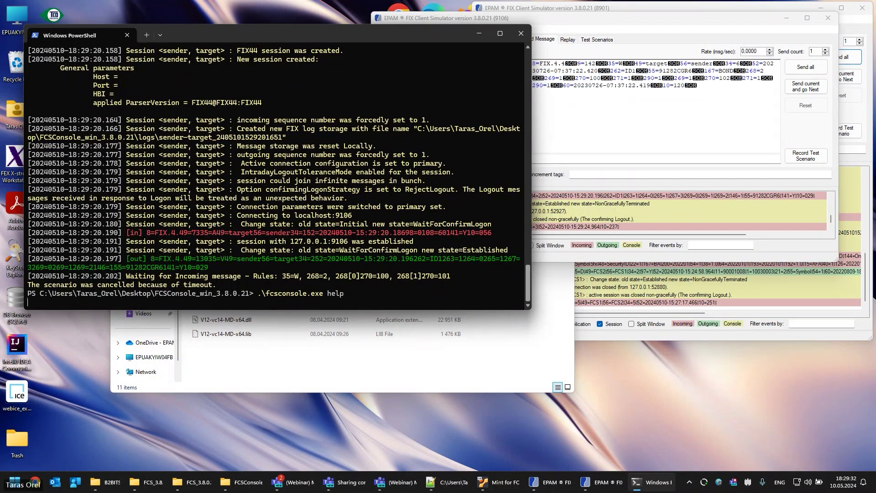
key("Return")
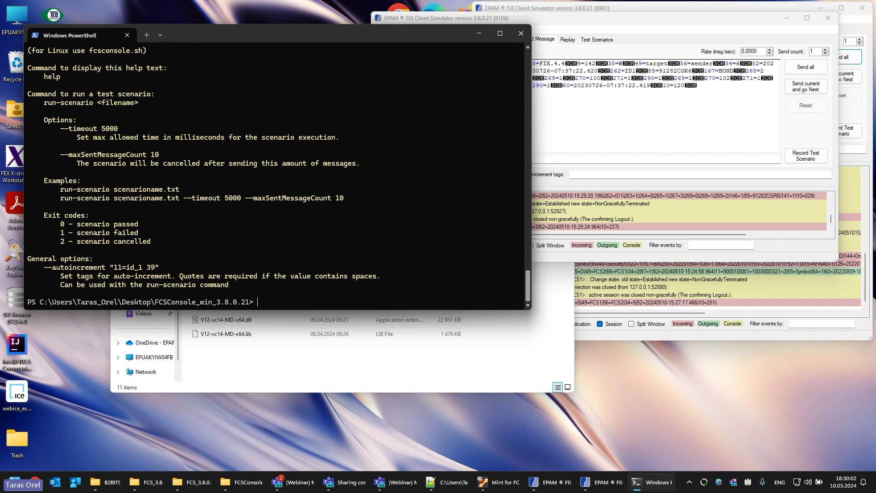
Recall the run-scenario command and change it to C:\scenarios\ExpectSend.txt with --maxSentMessageCount 5
key("Up")
key("Up")
key("BackSpace")
key("BackSpace")
key("BackSpace")
key("BackSpace")
key("BackSpace")
key("BackSpace")
key("BackSpace")
key("BackSpace")
key("BackSpace")
key("BackSpace")
key("BackSpace")
key("BackSpace")
key("BackSpace")
key("BackSpace")
key("BackSpace")
key("BackSpace")
key("BackSpace")
key("BackSpace")
key("BackSpace")
key("BackSpace")
key("BackSpace")
type("Expect")
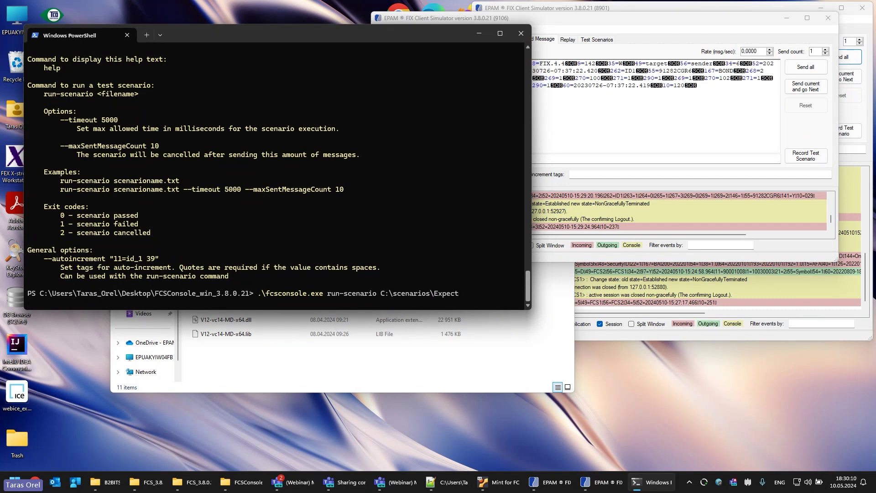
type("S")
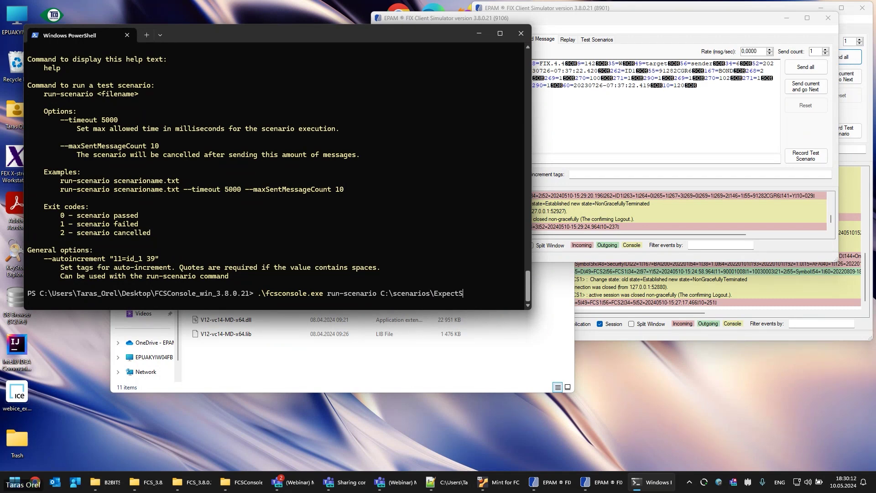
type("end.txt --maxSentMessageCoun")
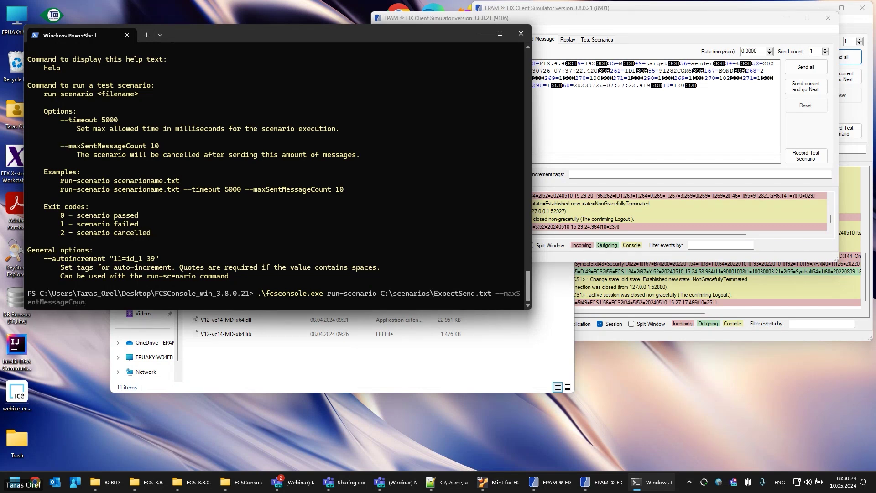
type("t 5")
Restart the target-sender session in the 9106 instance and run the ExpectSend.txt scenario in PowerShell
left_click(588, 142)
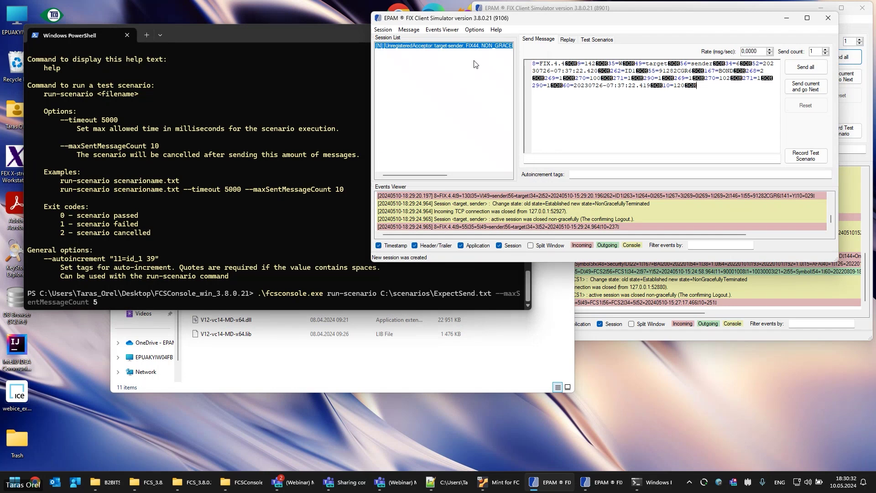
right_click(477, 49)
left_click(500, 69)
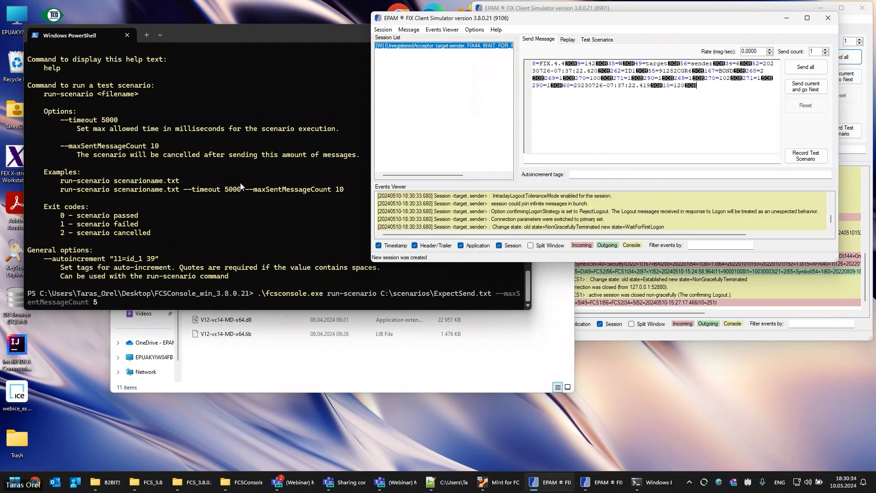
left_click(188, 190)
key("Return")
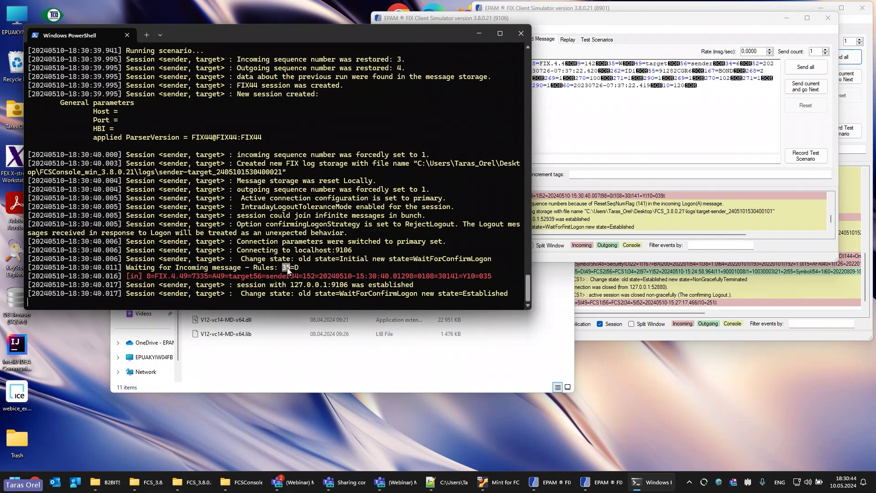
Copy the 35=D message on line 7 of Demo.txt and replace the message text in the 9106 instance with it
left_click(447, 483)
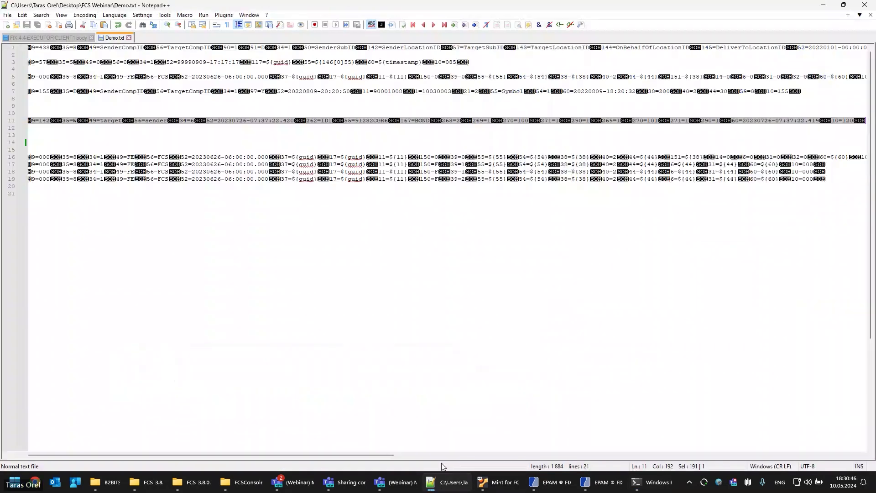
left_click(203, 91)
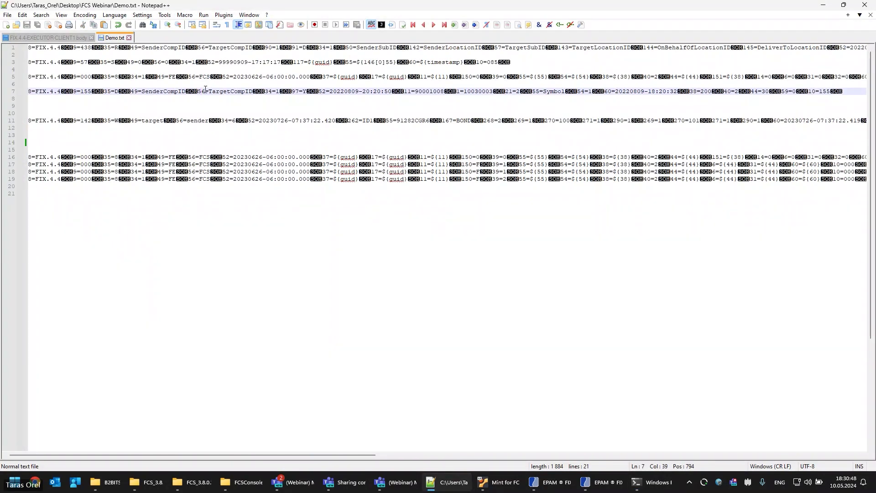
triple_click(205, 90)
key("ctrl+c")
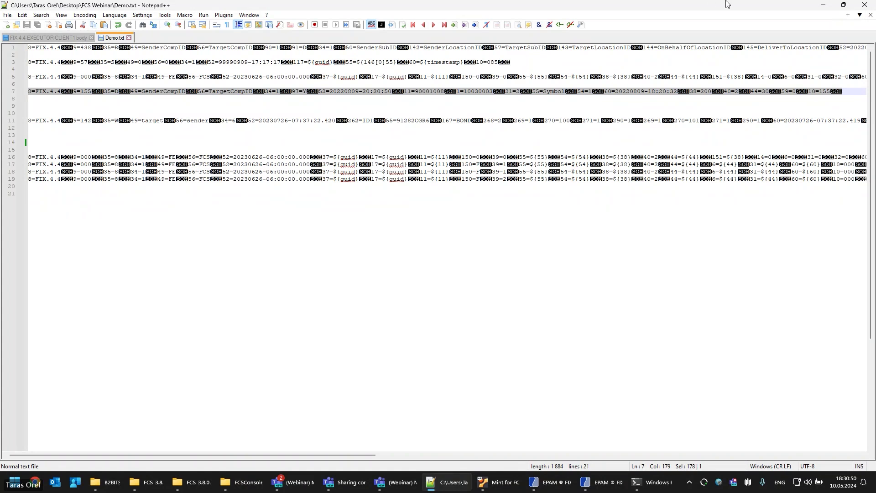
left_click(821, 6)
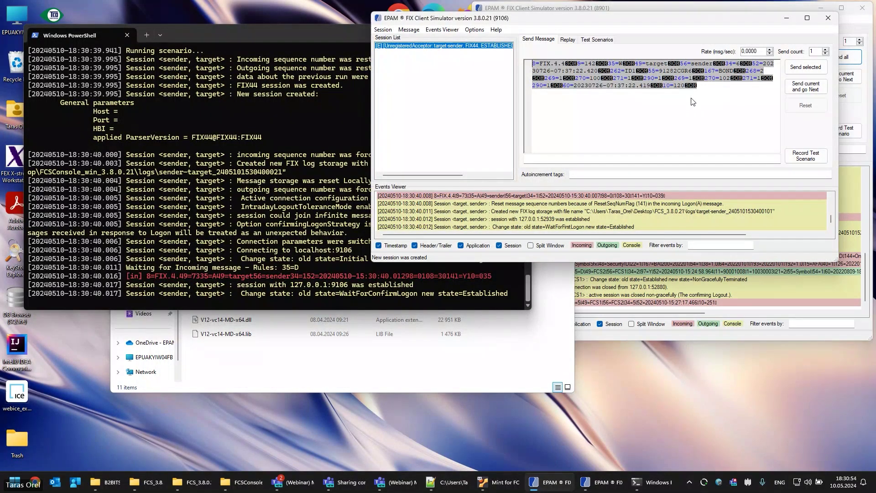
key("ctrl+v")
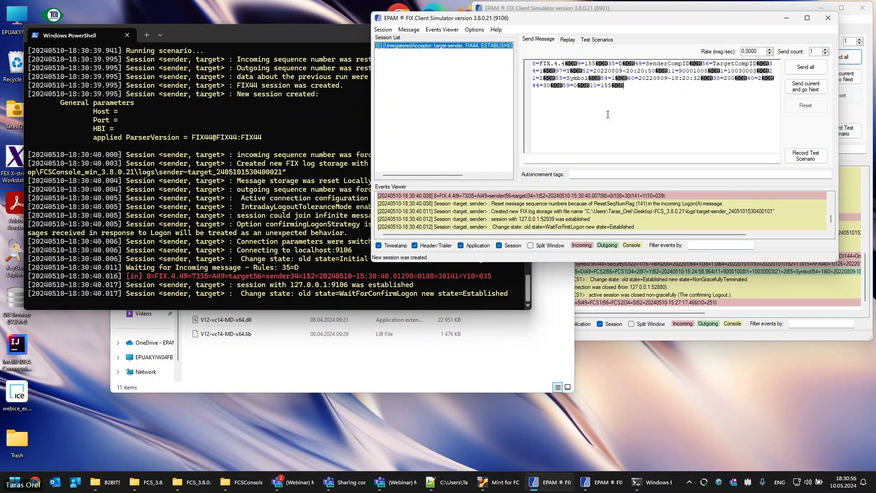
Send the 35=D message five times through the target-sender session in the 9106 instance
left_click(819, 71)
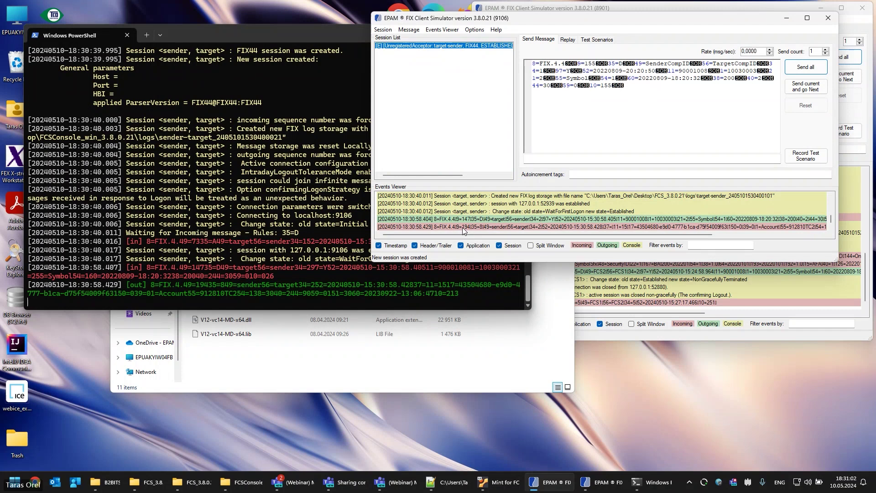
left_click(804, 68)
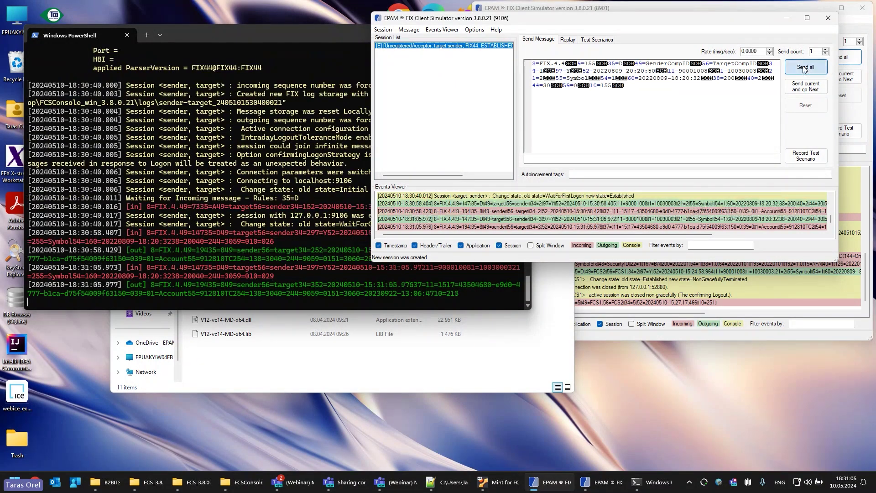
left_click(804, 69)
left_click(804, 68)
left_click(804, 68)
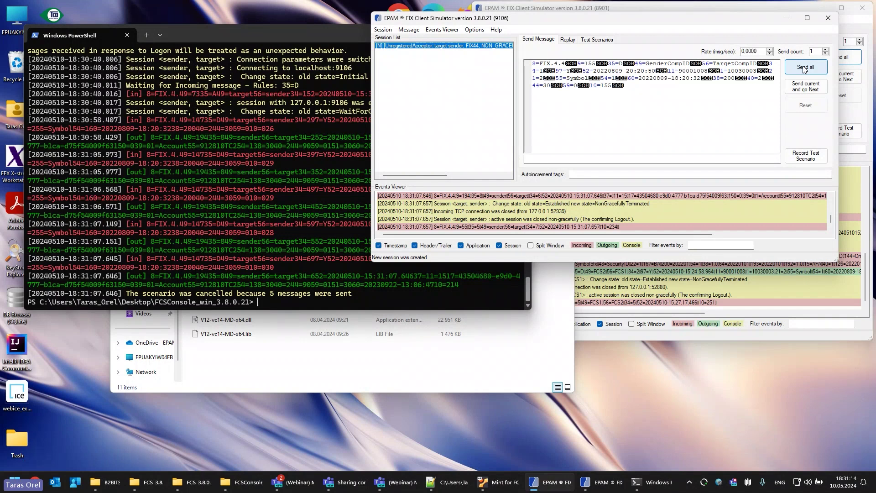
Return to PowerShell and change the recalled run-scenario command to C:\scenarios\send_10_msgs.txt with the --autoincrement option
left_click(329, 32)
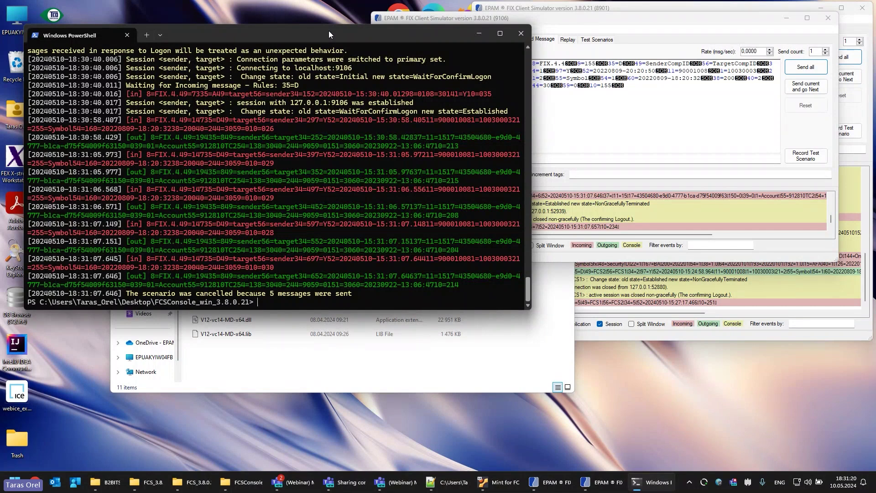
key("Up")
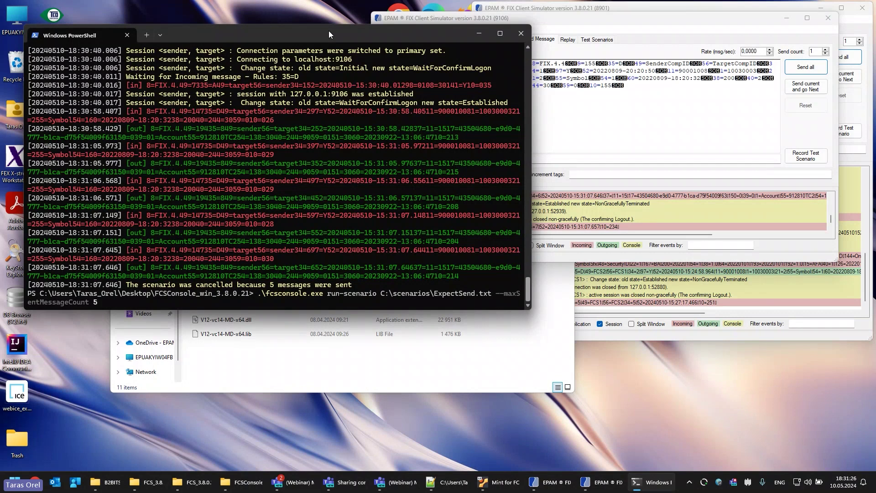
key("BackSpace")
key("BackSpace")
key("BackSpace")
key("BackSpace")
key("BackSpace")
key("BackSpace")
key("BackSpace")
key("BackSpace")
key("BackSpace")
key("BackSpace")
key("BackSpace")
key("BackSpace")
key("BackSpace")
key("BackSpace")
key("BackSpace")
key("BackSpace")
key("BackSpace")
key("BackSpace")
key("BackSpace")
key("BackSpace")
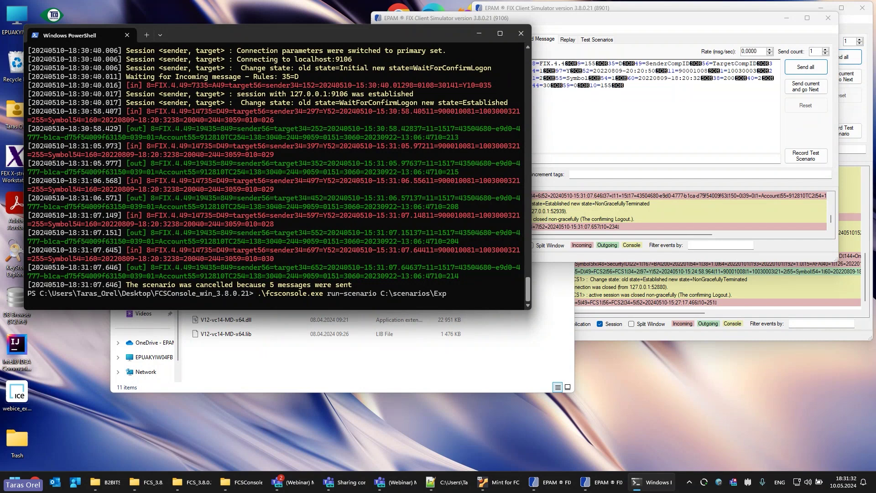
key("BackSpace")
key("BackSpace")
type("send_10")
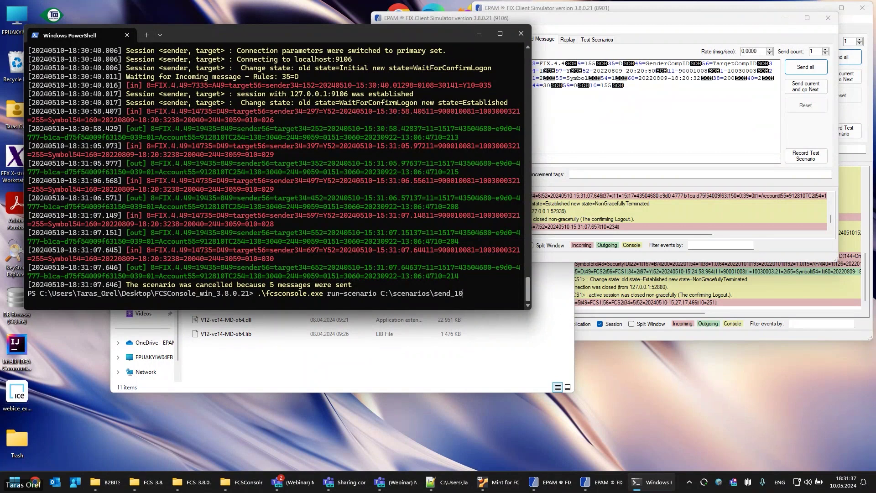
key("Tab")
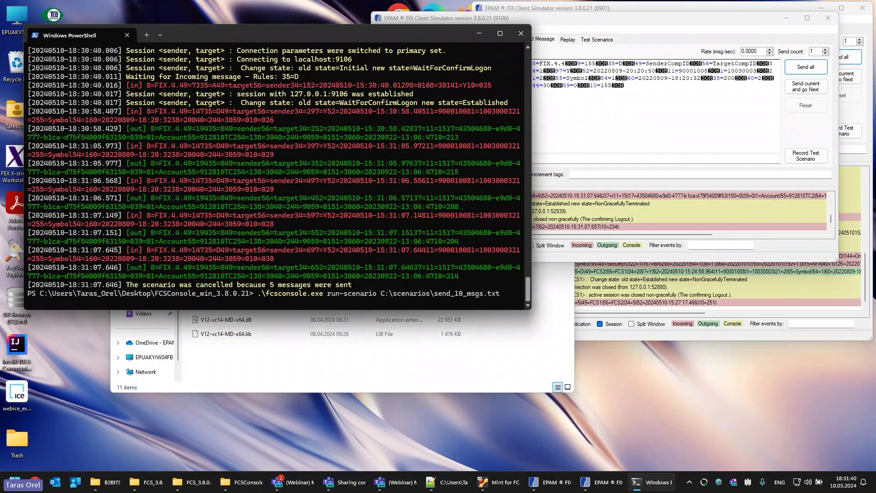
type("--autoinc")
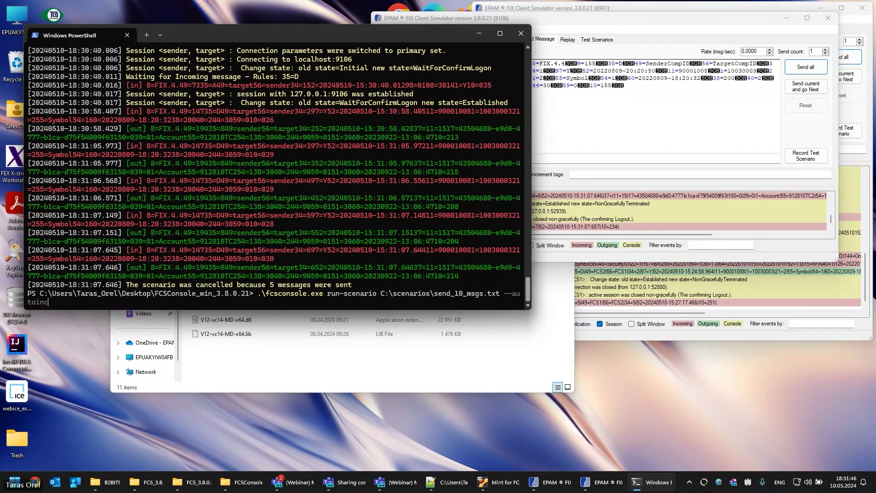
Start the target-sender session in the 9106 simulator and run C:\scenarios\send_10_msgs.txt through fcsconsole.exe with --autoincrement 262
type("rement 262")
left_click(456, 18)
right_click(474, 47)
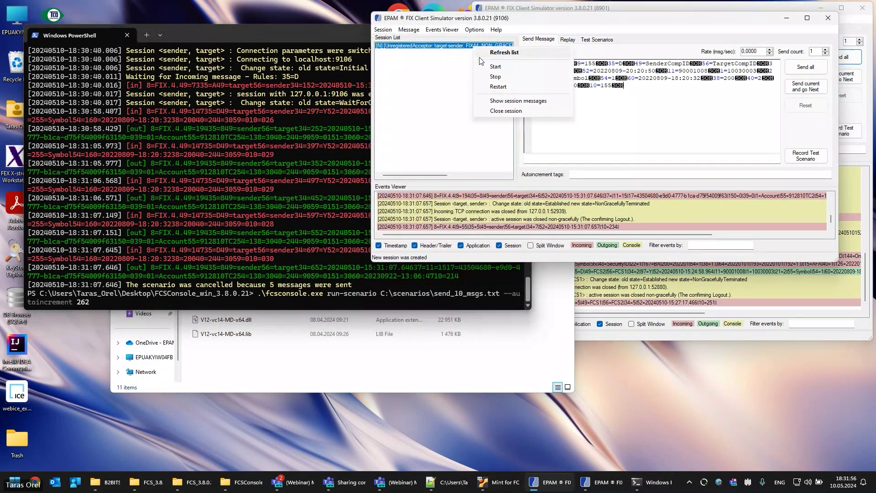
left_click(495, 66)
left_click(161, 182)
key("Return")
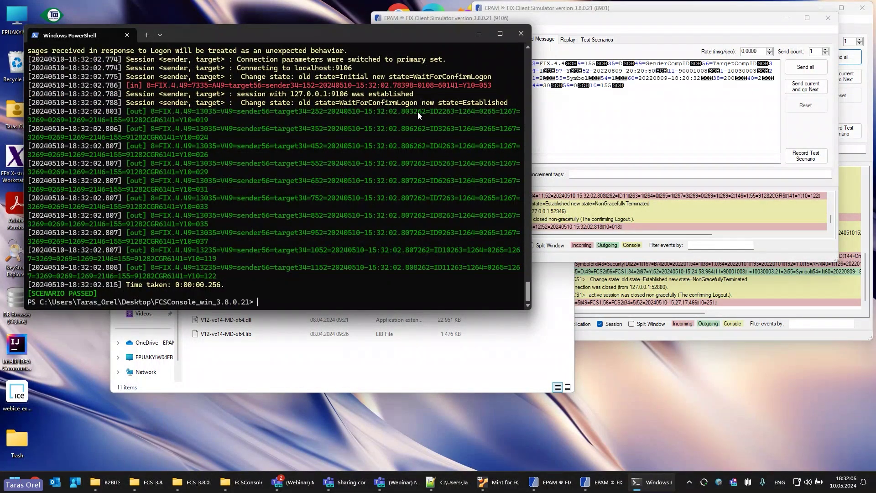
Examine how tag 262 increments across the outgoing messages in the console output, from the first to the last
left_click_drag(416, 114, 426, 114)
left_click_drag(430, 129, 438, 139)
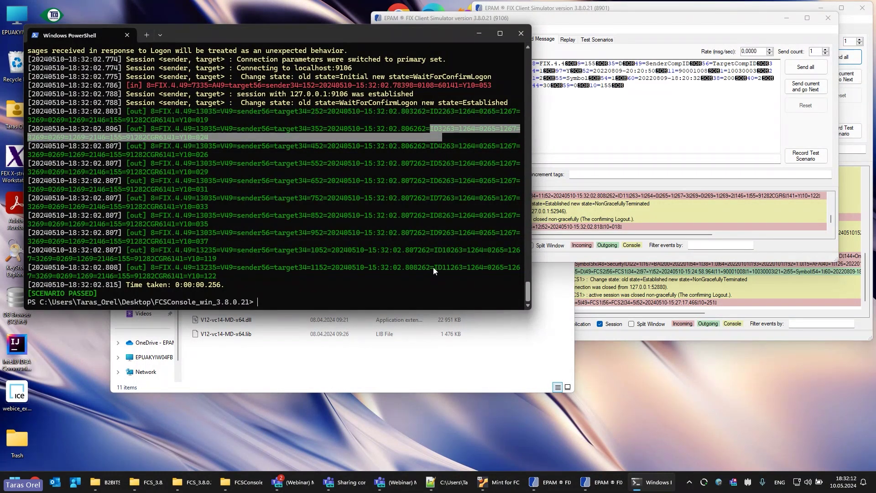
left_click_drag(433, 267, 448, 269)
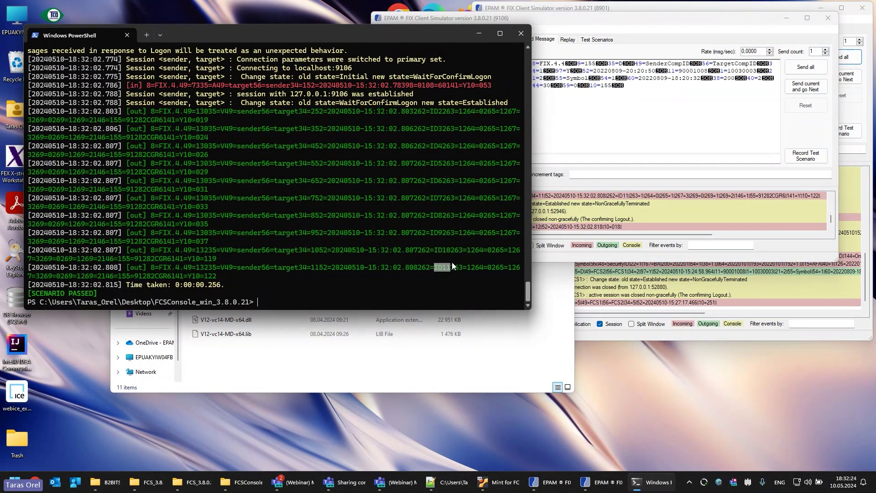
Clear away the PowerShell and file explorer windows and place the 9106 simulator side by side with the 8901 simulator
left_click(520, 33)
left_click_drag(571, 23, 202, 14)
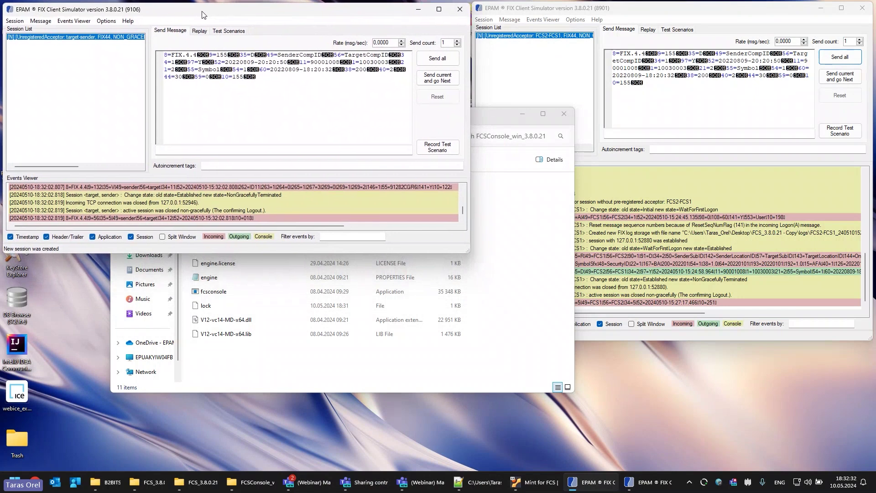
left_click(521, 115)
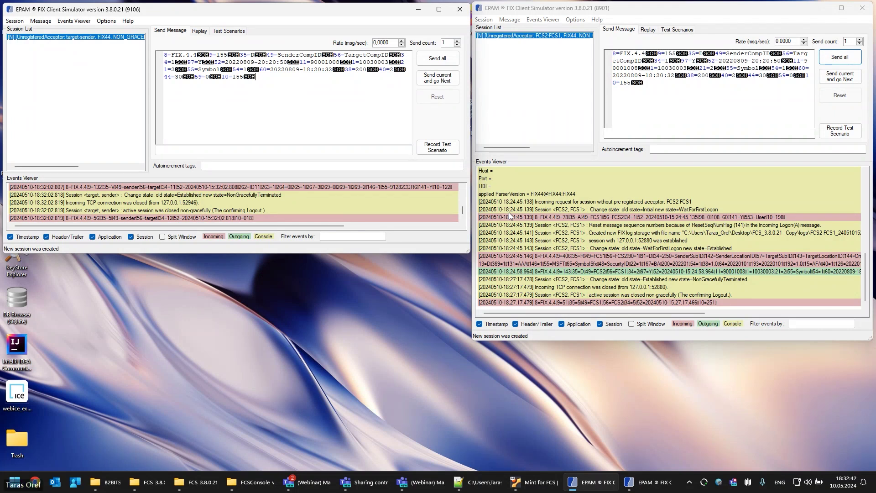
left_click_drag(314, 123, 164, 54)
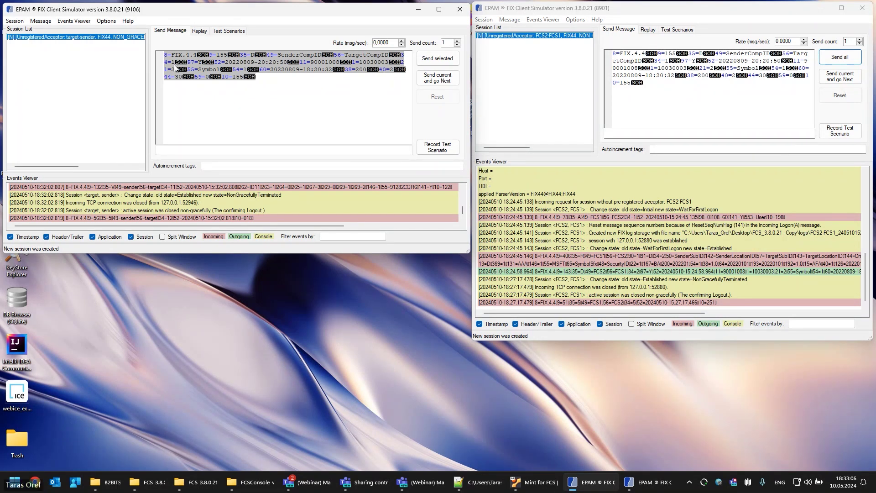
Close the old FCS2-FCS1 session in the 8901 simulator and the target-sender session in the 9106 simulator
right_click(498, 36)
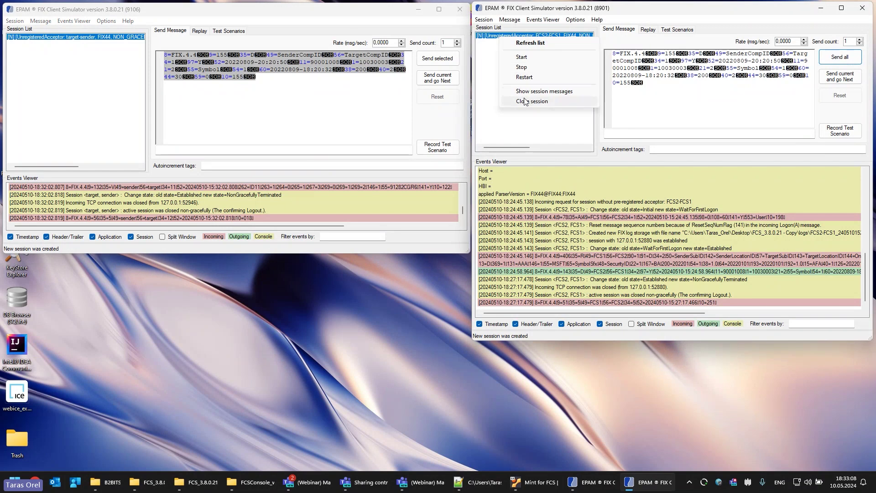
left_click(525, 100)
left_click(462, 272)
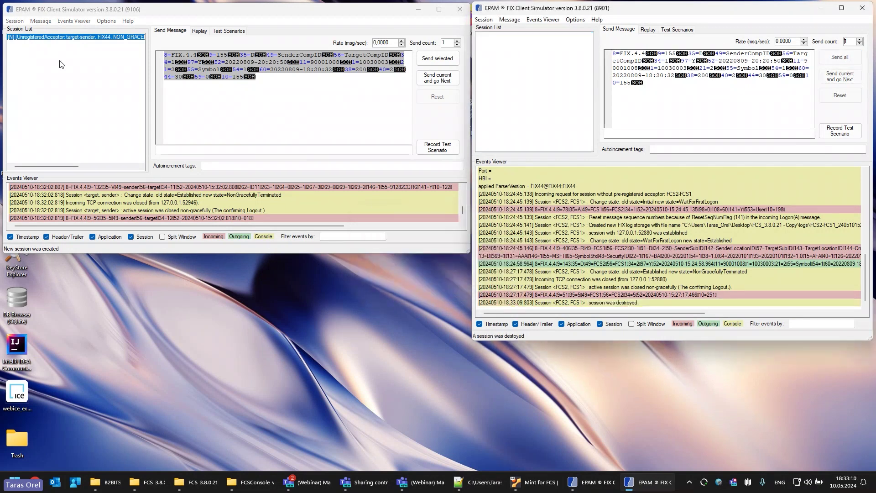
right_click(49, 38)
left_click(72, 103)
left_click(462, 272)
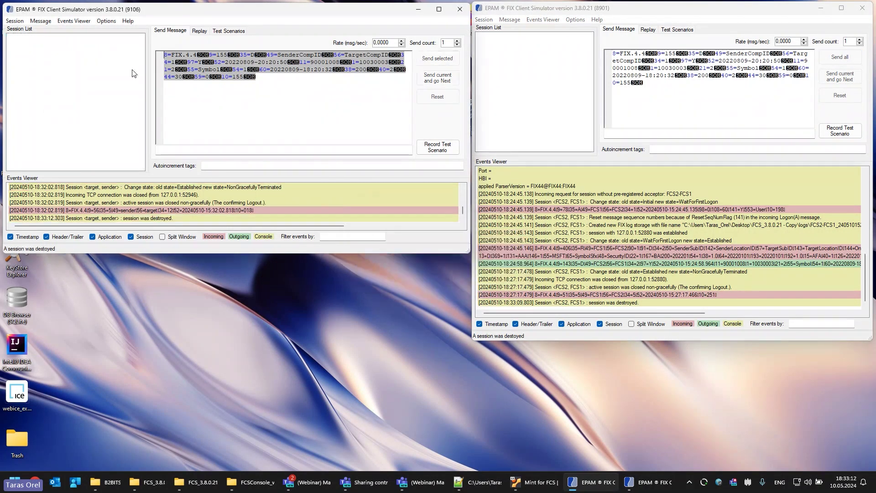
Create an initiator session from the Demo configuration in the 9106 simulator and send the prepared order message (35=D) over it
left_click(16, 21)
left_click(40, 30)
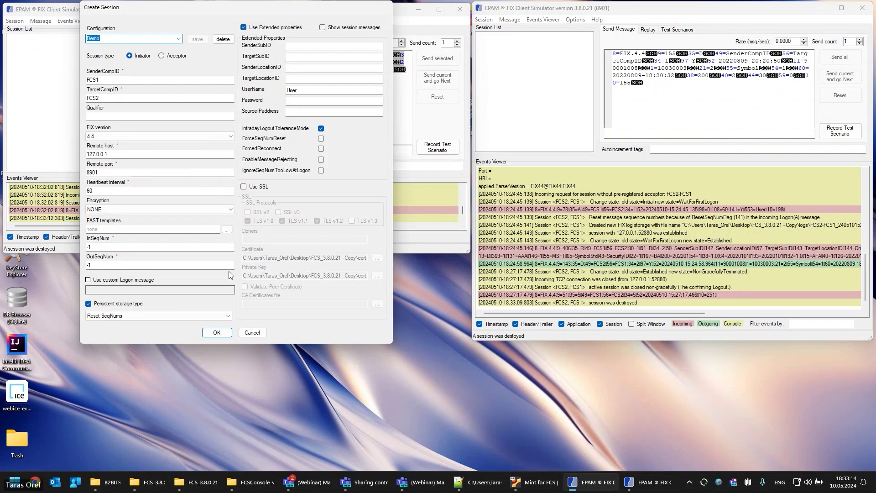
left_click(222, 331)
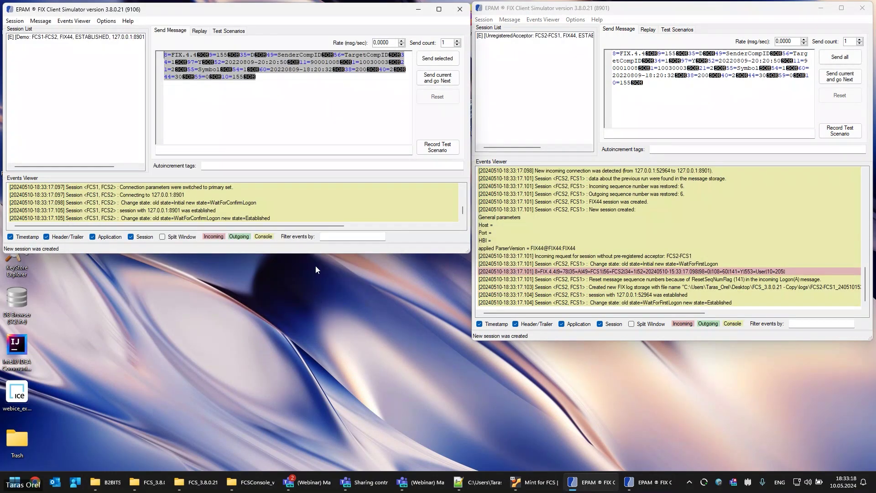
left_click(292, 101)
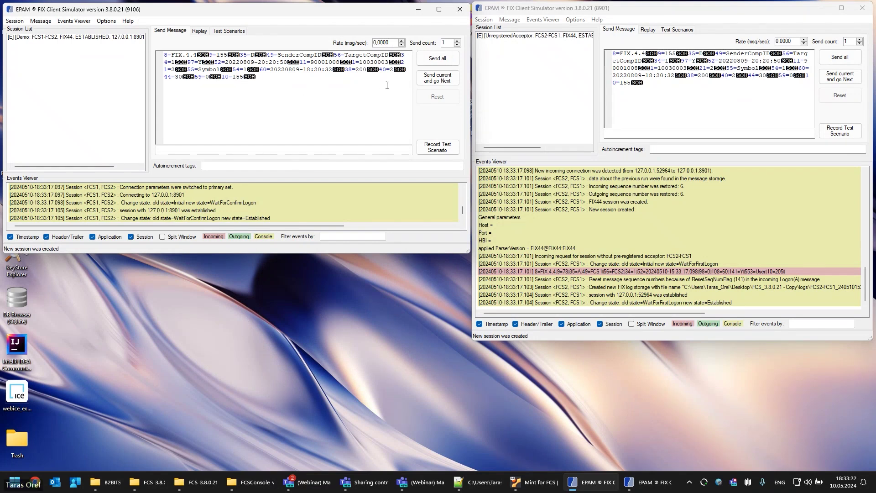
left_click(437, 58)
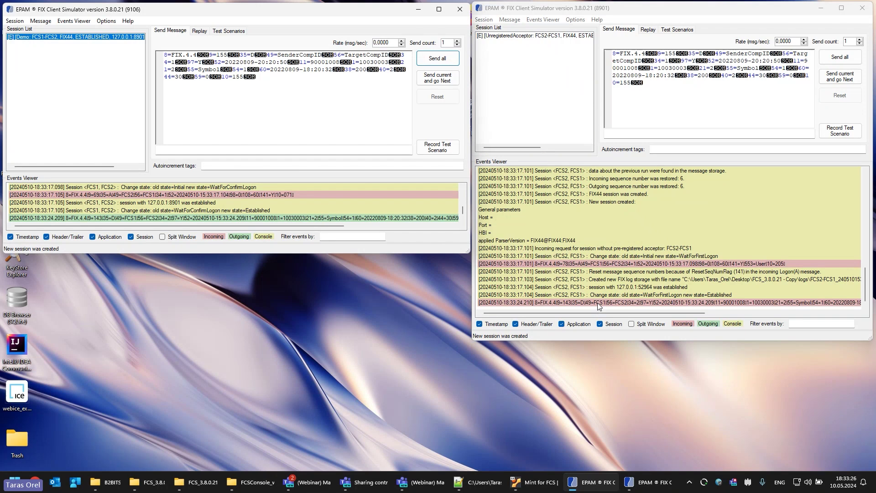
Empty the 8901 simulator's message editor and generate an Exec Report - New from the received order
left_click(598, 304)
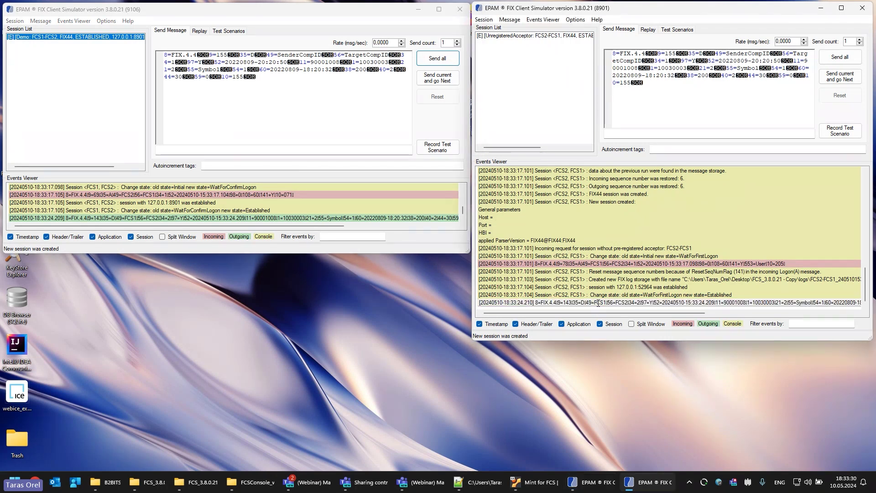
right_click(598, 303)
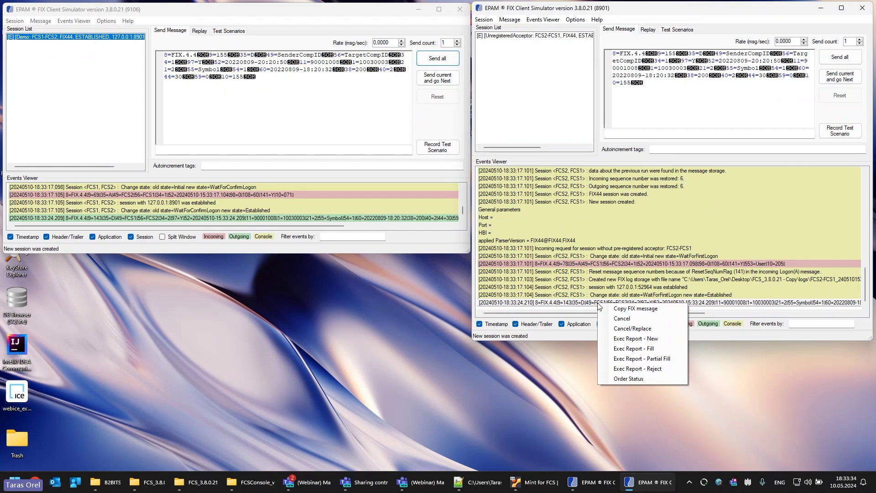
left_click(659, 338)
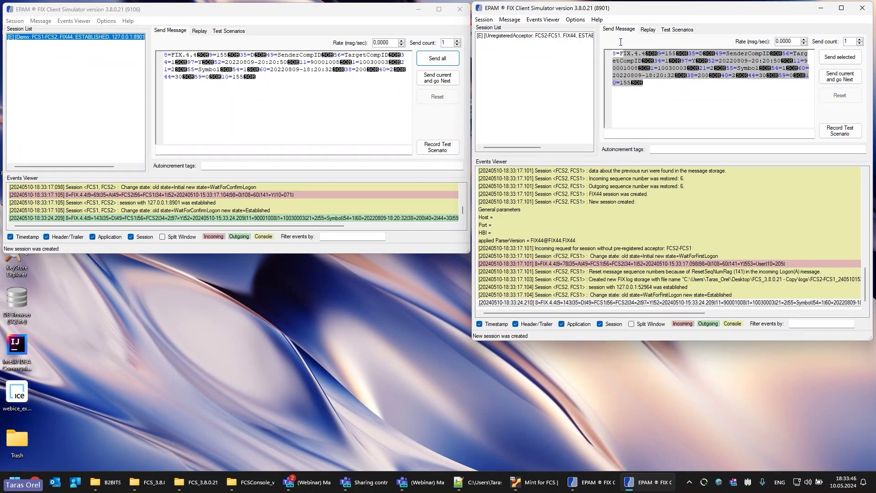
key("Delete")
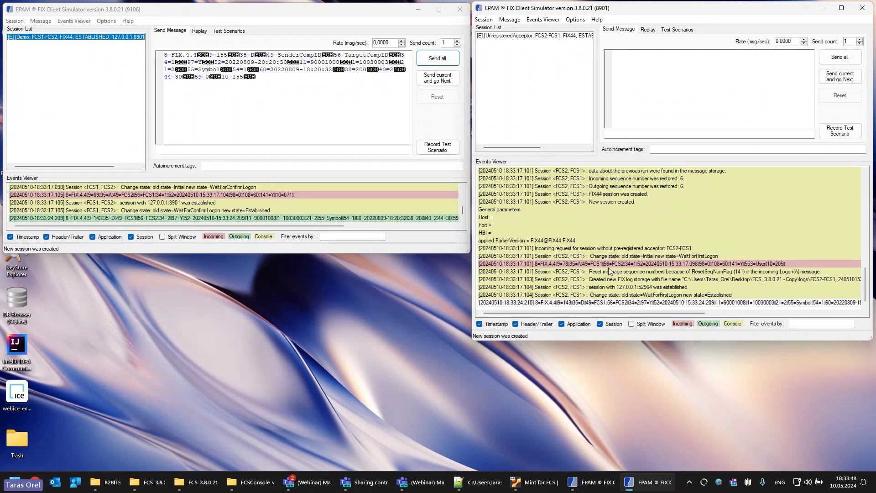
right_click(635, 304)
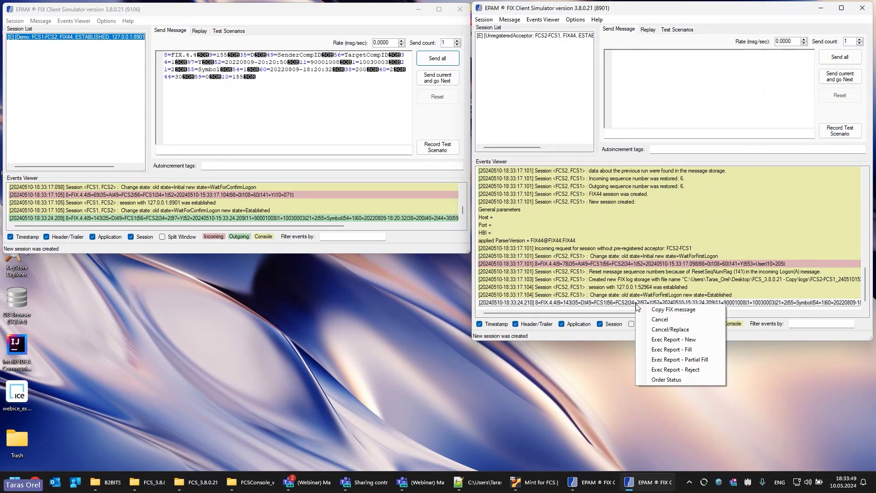
left_click(673, 340)
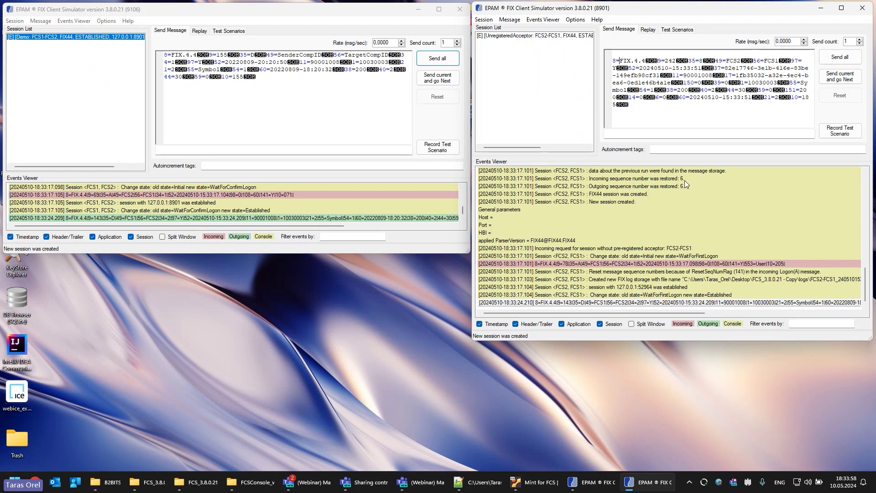
Review the generated tags of the Exec Report - New message and send it from the 8901 simulator
left_click_drag(640, 90, 746, 91)
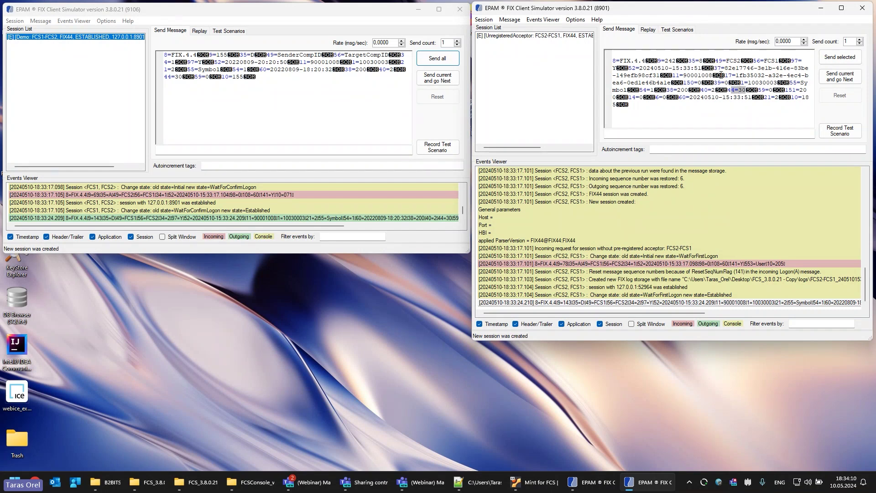
left_click_drag(715, 68, 754, 75)
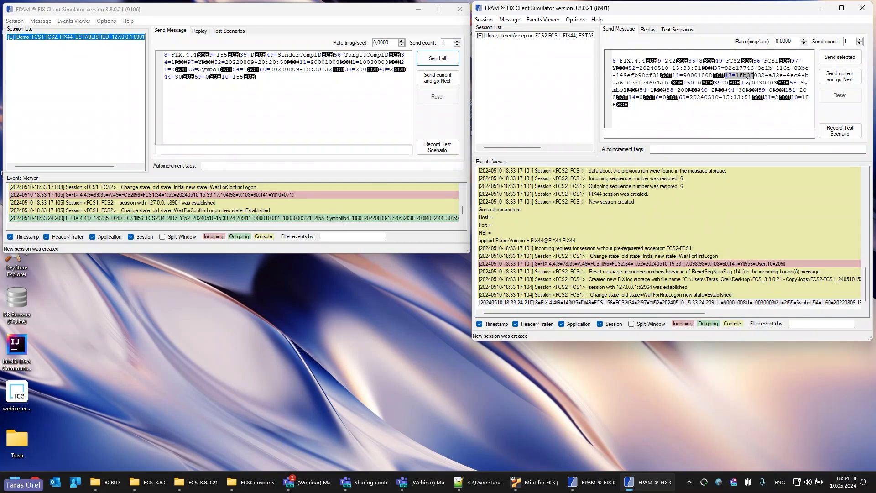
double_click(725, 98)
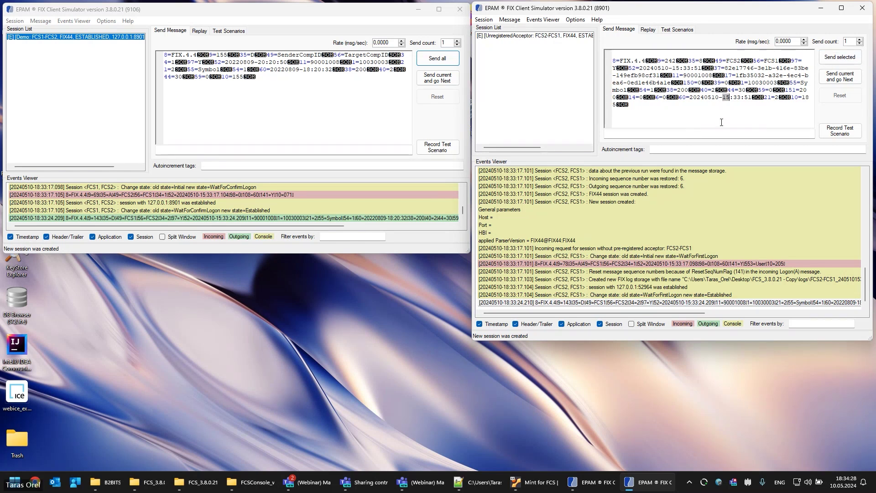
left_click(840, 57)
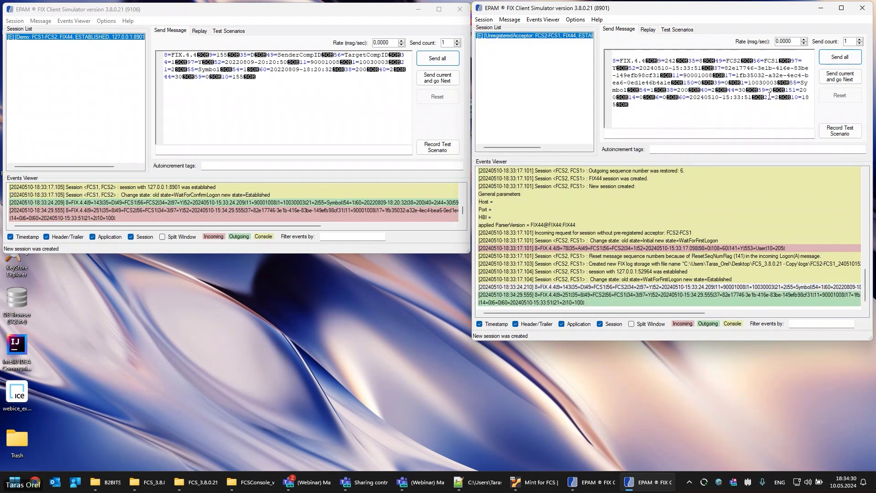
Empty the 8901 simulator's message editor and generate an Exec Report - Partial Fill from the received order
key("ctrl+a")
key("Delete")
left_click(675, 287)
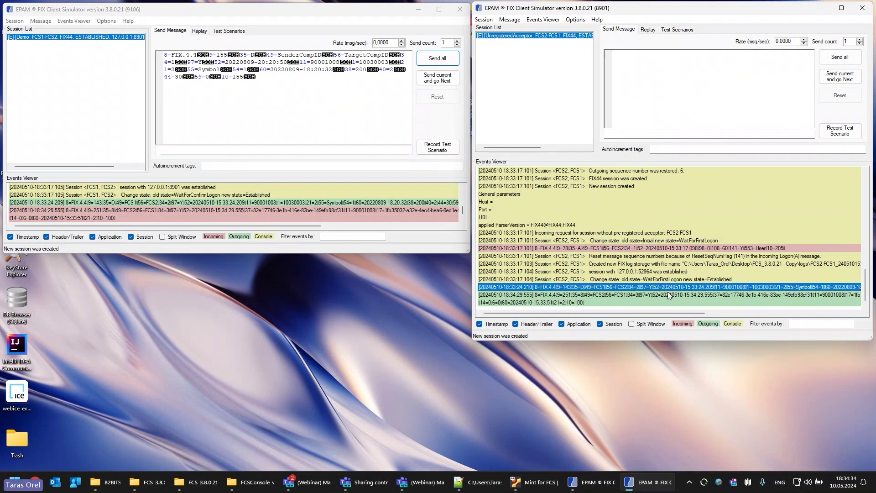
right_click(660, 289)
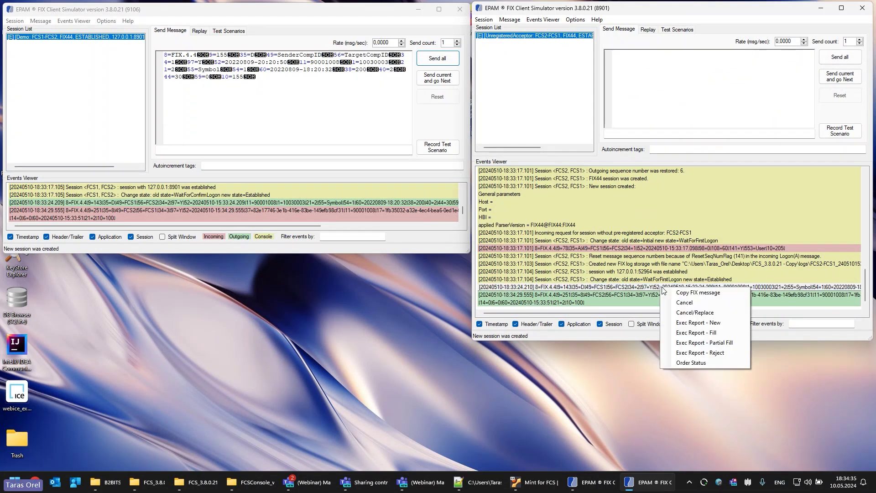
left_click(695, 344)
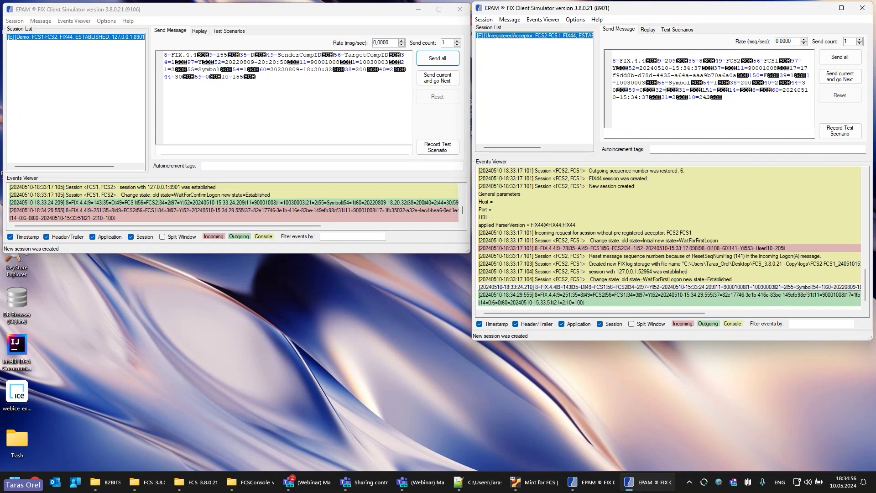
Fill in the partial fill report's tags as 32=50, 31=1.99, 151=50, 14=50 and 6=1.99, and send the message
type("50")
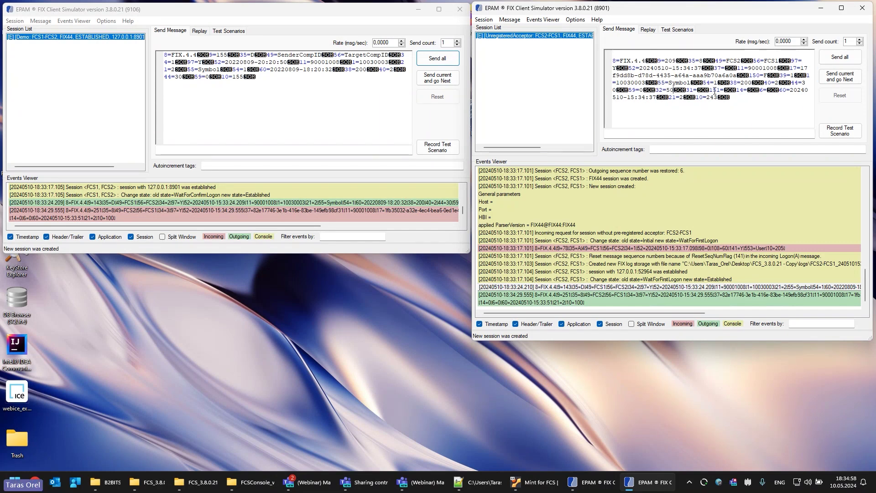
left_click(698, 89)
type("1.99")
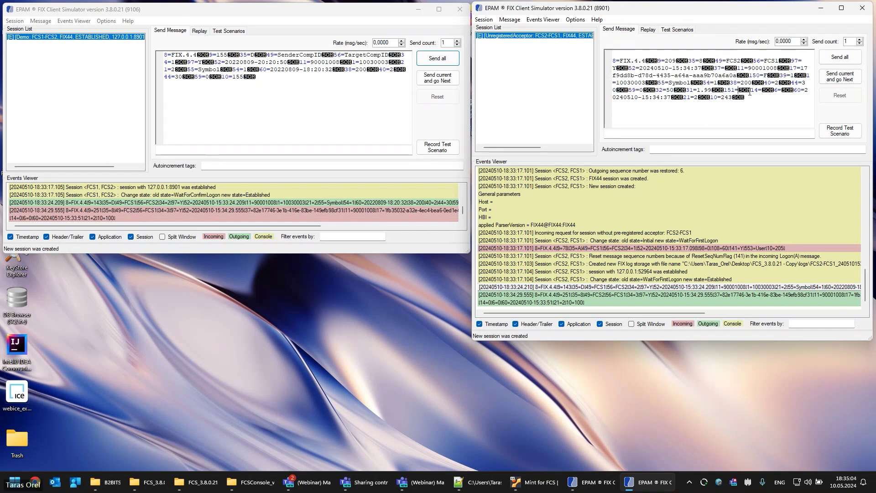
type("50")
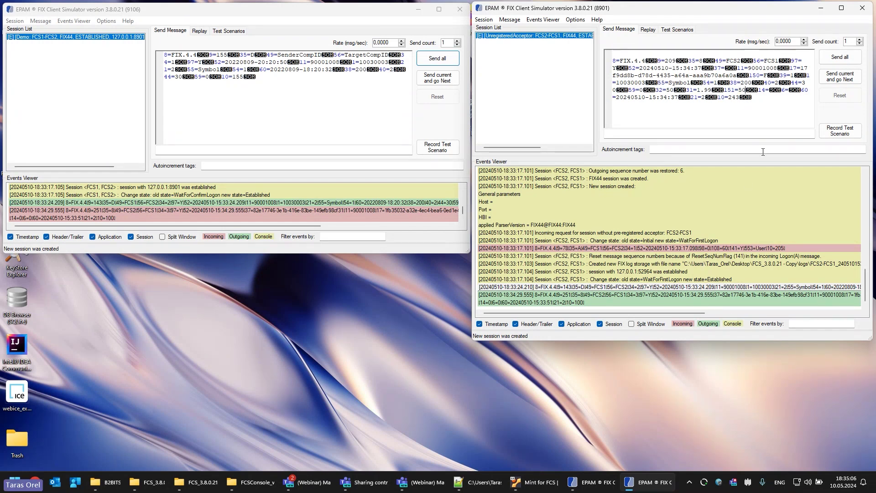
left_click(769, 91)
type("56")
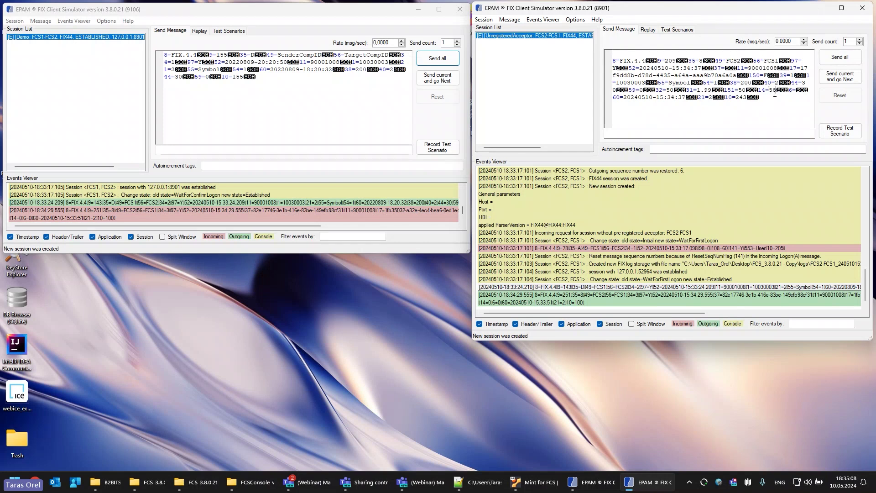
key("Right")
key("Right")
key("Right")
type("1.")
left_click(833, 78)
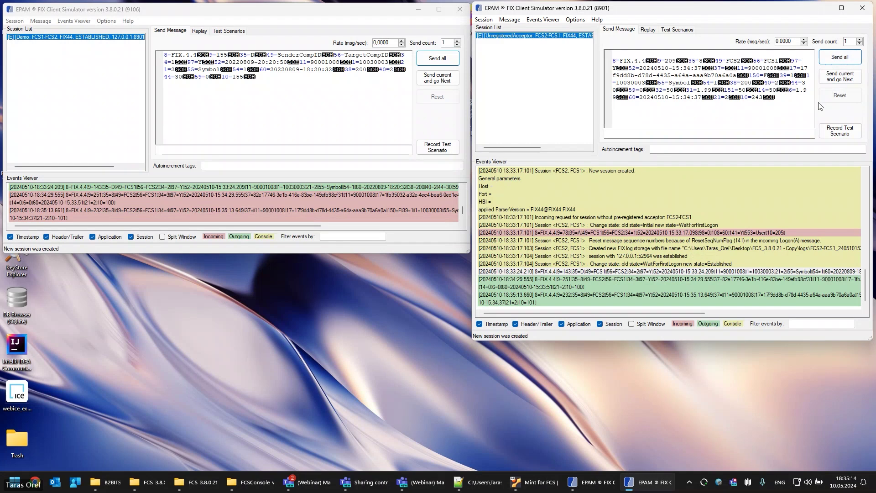
Remove the partial fill message from the 8901 editor and generate an Exec Report - Fill from the received order
left_click(555, 272)
right_click(556, 274)
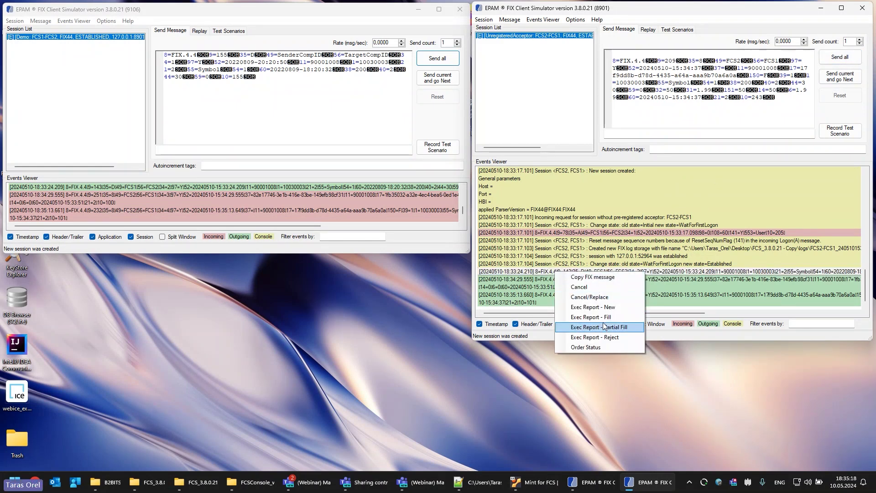
left_click_drag(783, 105, 525, 28)
key("Delete")
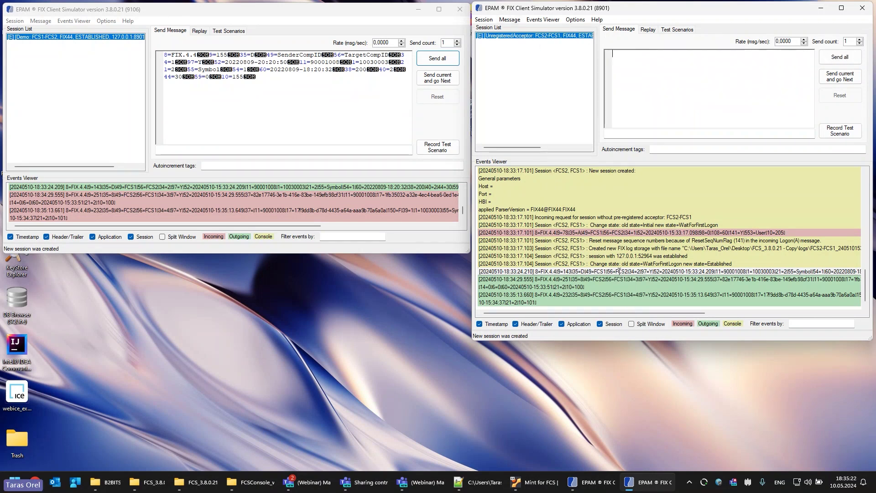
right_click(619, 272)
left_click(651, 320)
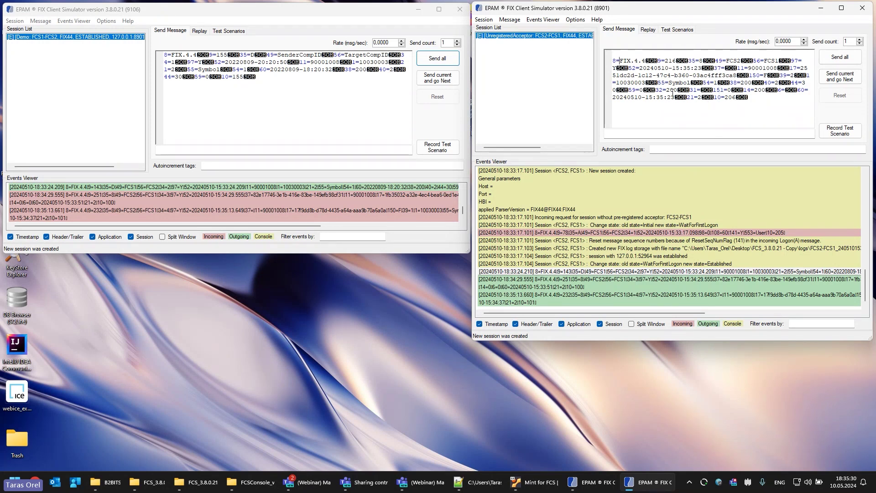
Set tags 31 and 6 of the fill report to 1.99 in the 8901 simulator's message editor
left_click_drag(678, 90, 656, 89)
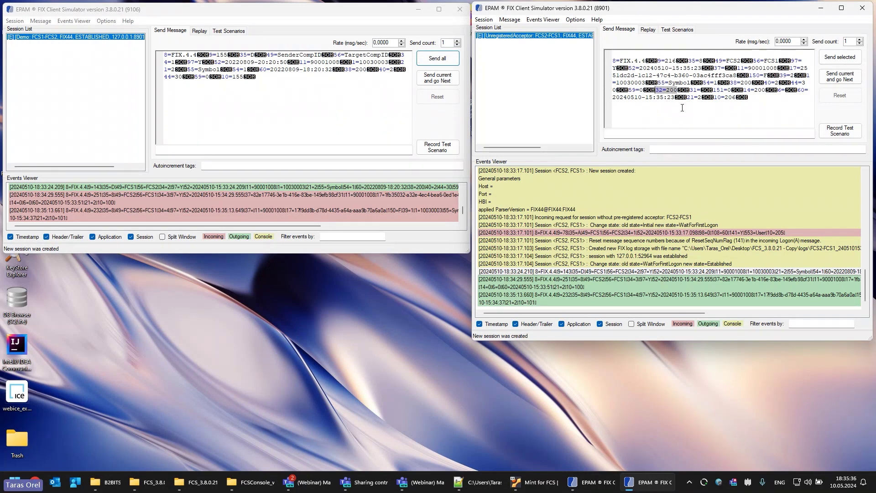
left_click(711, 120)
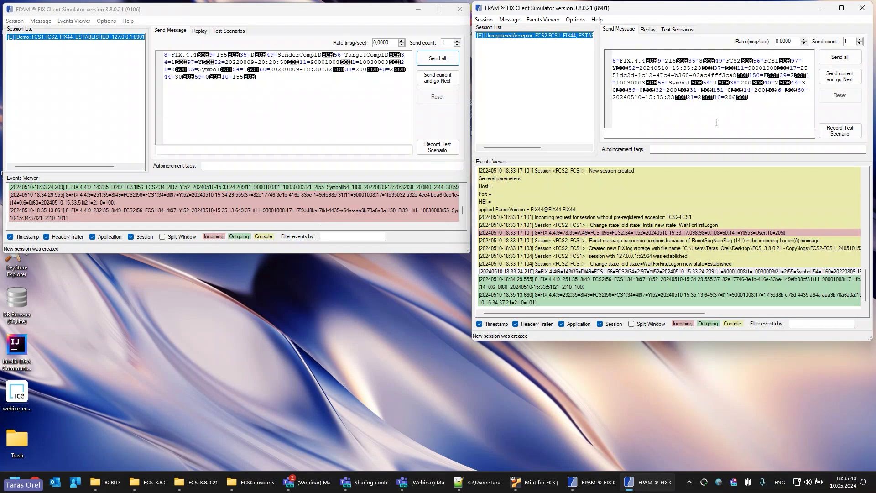
type("1.95")
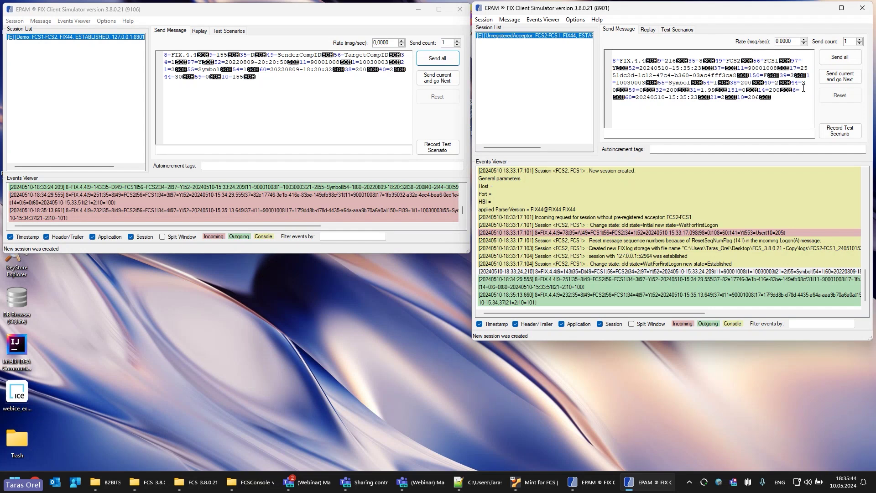
type("=1.99")
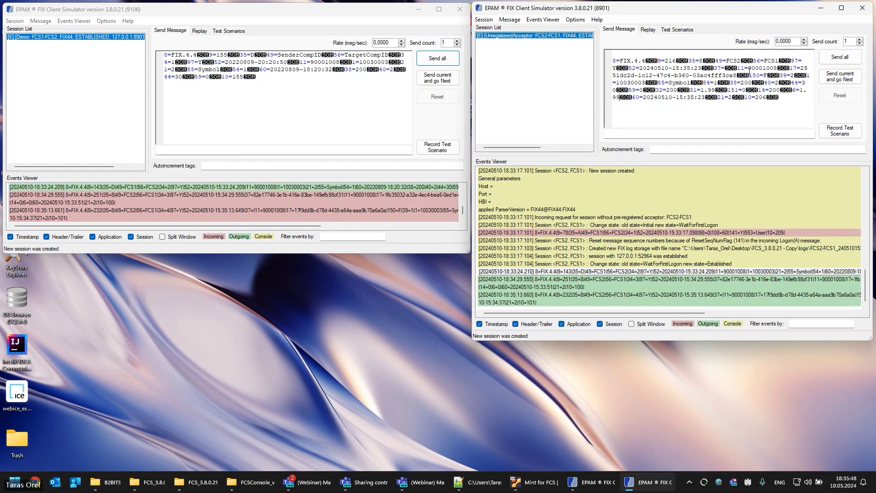
Check tags 150 and 39 of the fill report and send the message from the 8901 simulator
left_click_drag(751, 73, 794, 75)
left_click(772, 84)
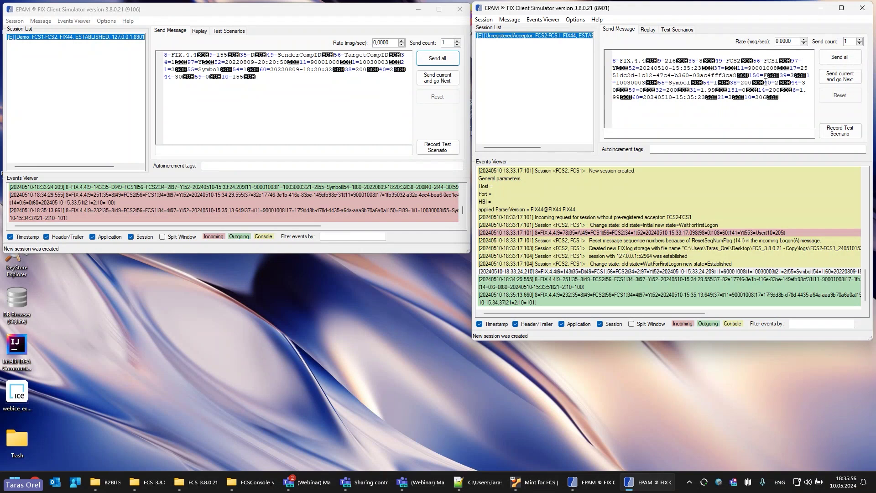
left_click_drag(749, 75, 795, 75)
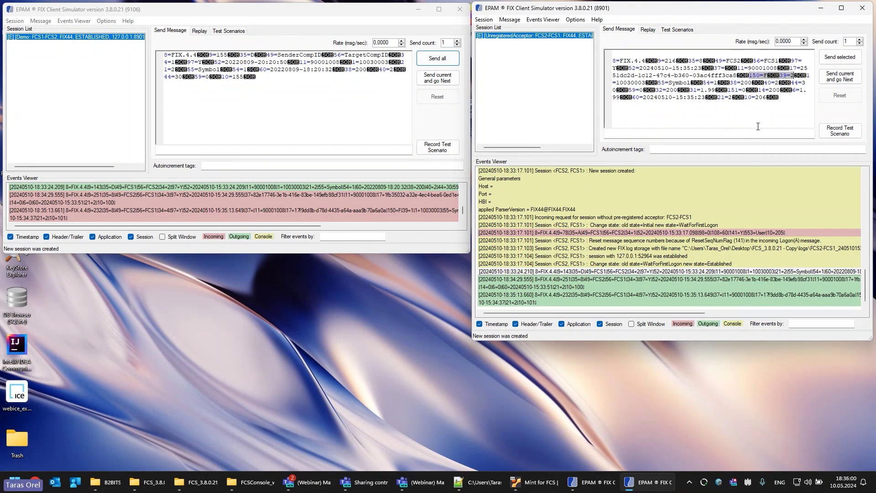
left_click(813, 113)
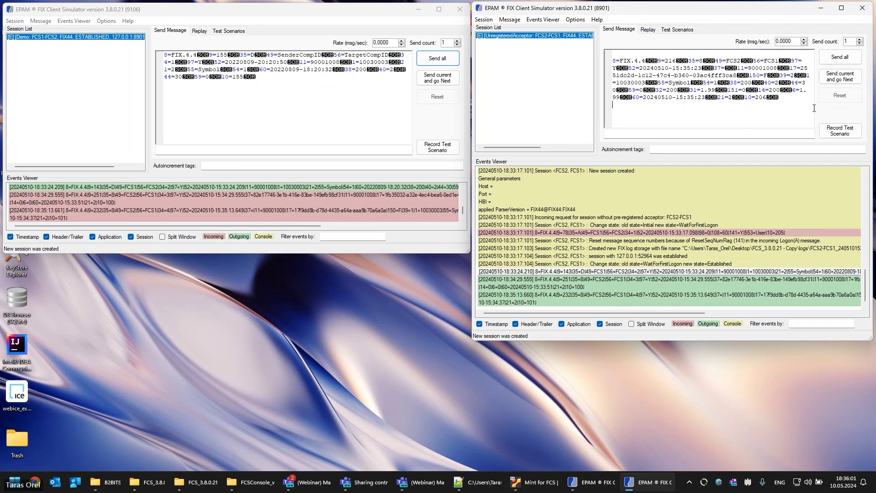
left_click(832, 79)
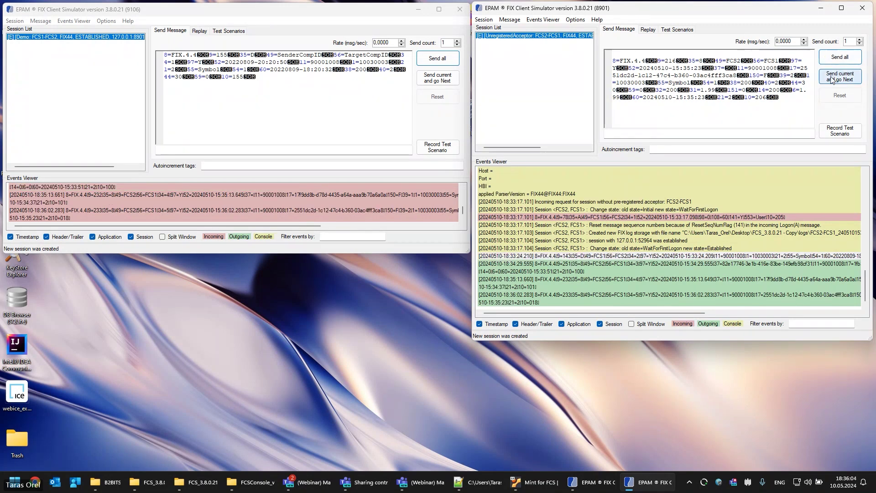
Enlarge the 9106 simulator window, empty its message editor, and generate a Cancel message from the sent order
left_click_drag(241, 254, 240, 338)
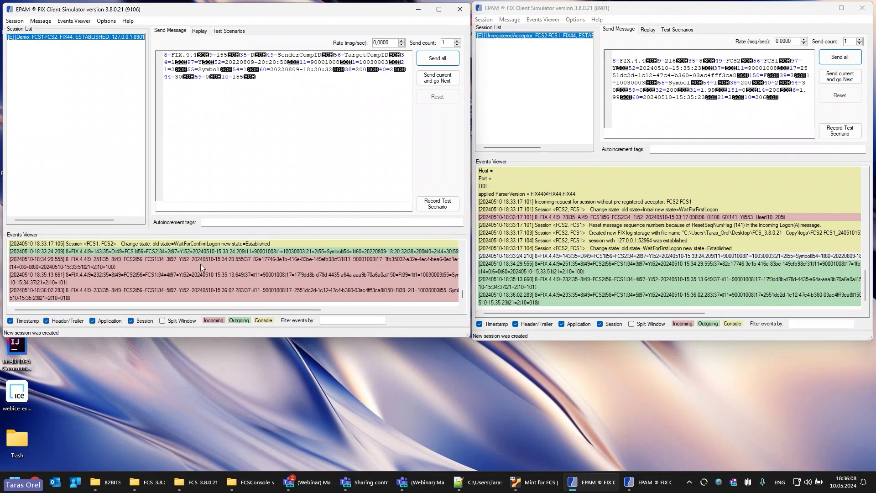
left_click(197, 253)
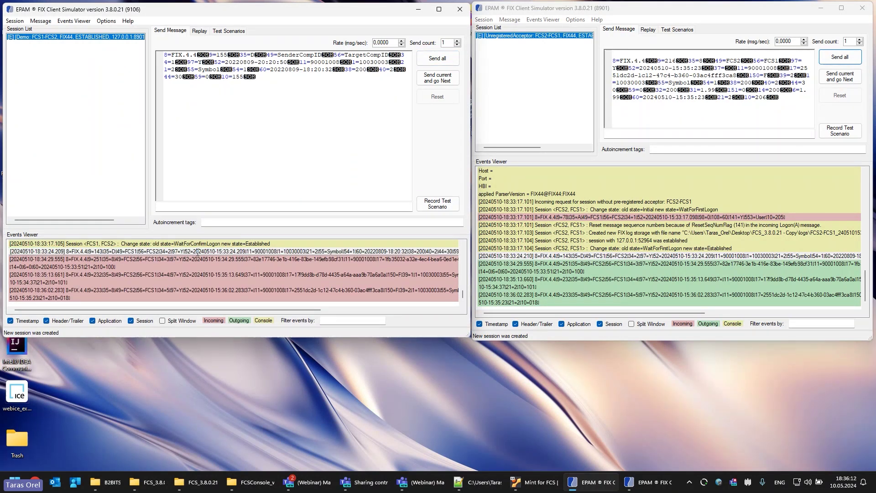
right_click(197, 252)
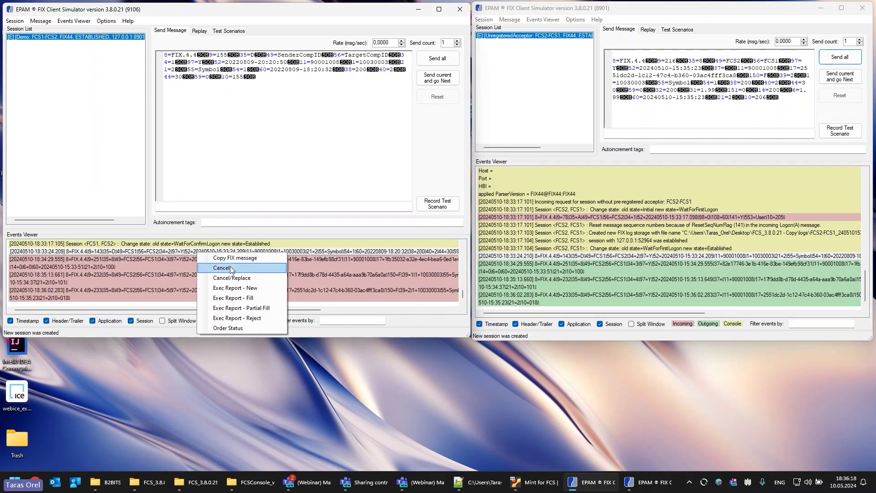
left_click(263, 194)
key("ctrl+a")
key("Delete")
right_click(201, 251)
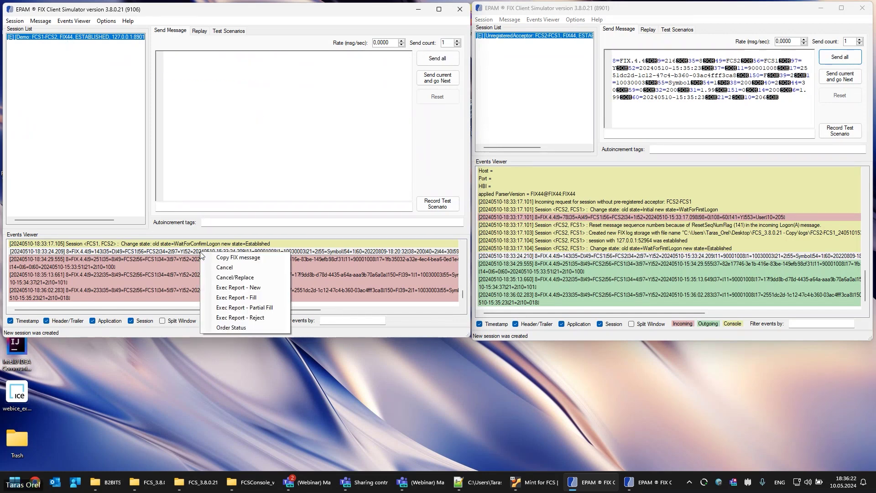
left_click(225, 268)
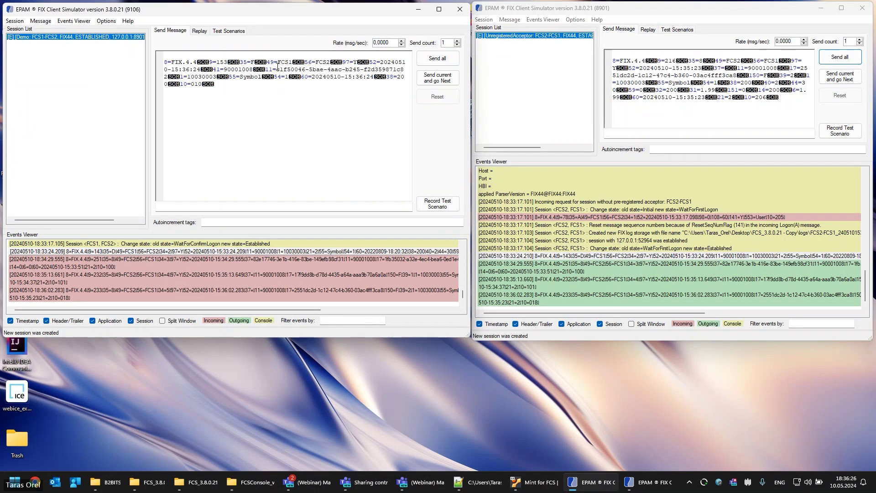
Check tags 11 and 41 of the generated cancel request and send it from the 9106 simulator
left_click_drag(267, 69, 167, 81)
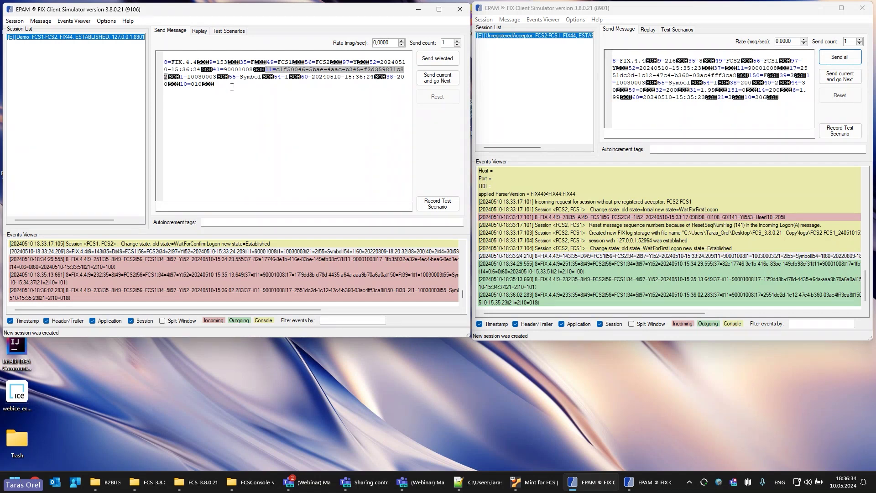
left_click_drag(213, 69, 253, 71)
left_click(254, 70)
key("ctrl+a")
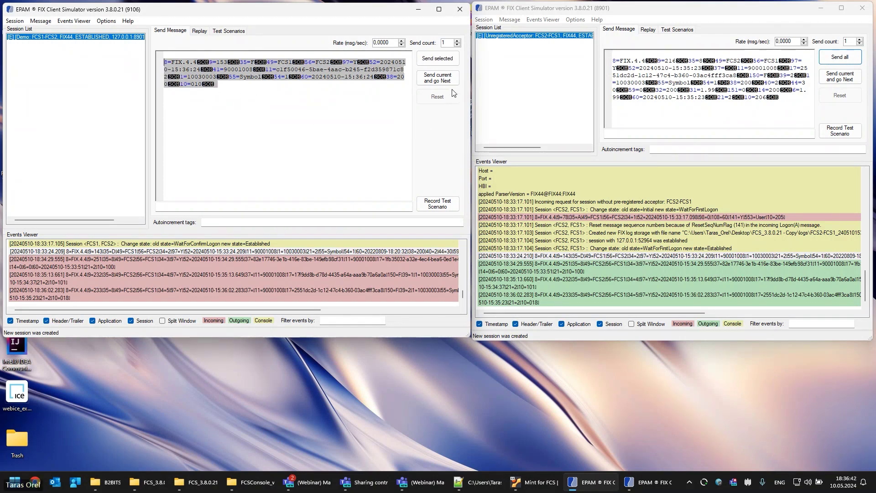
left_click(425, 74)
Empty the 9106 simulator's message editor and generate a Cancel/Replace message from the sent order
left_click(96, 64)
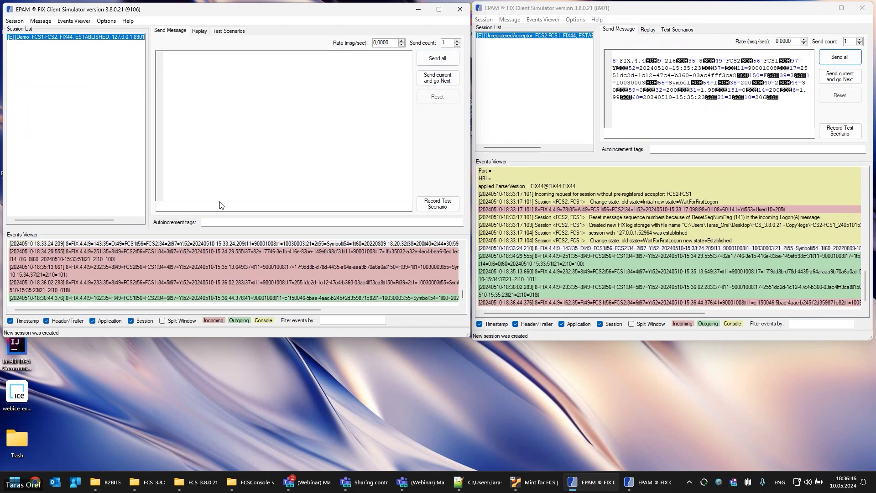
right_click(247, 243)
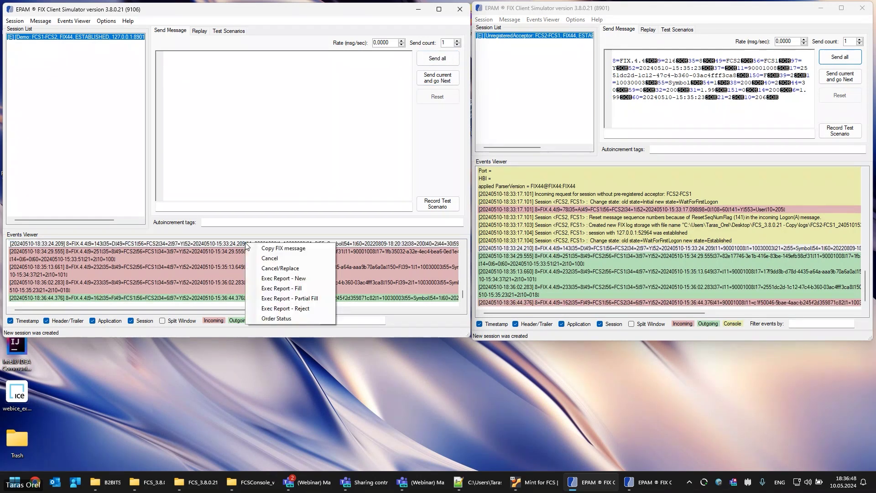
left_click(280, 269)
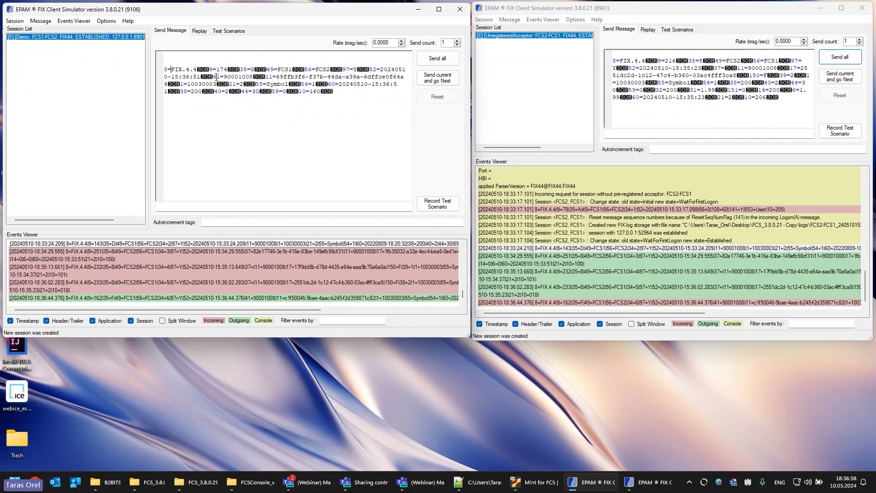
Check tag 41 of the cancel/replace request, set its tag 44 to 1.99, and send the message
left_click_drag(217, 77, 253, 77)
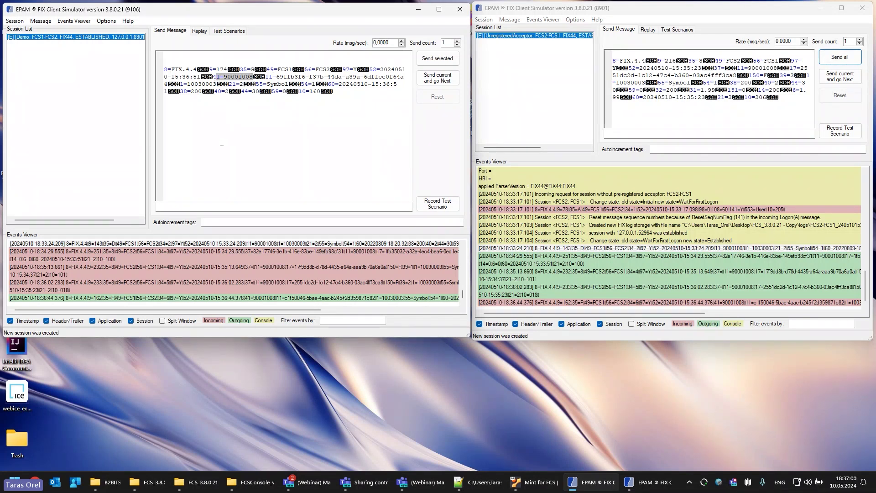
double_click(255, 91)
type("1.99")
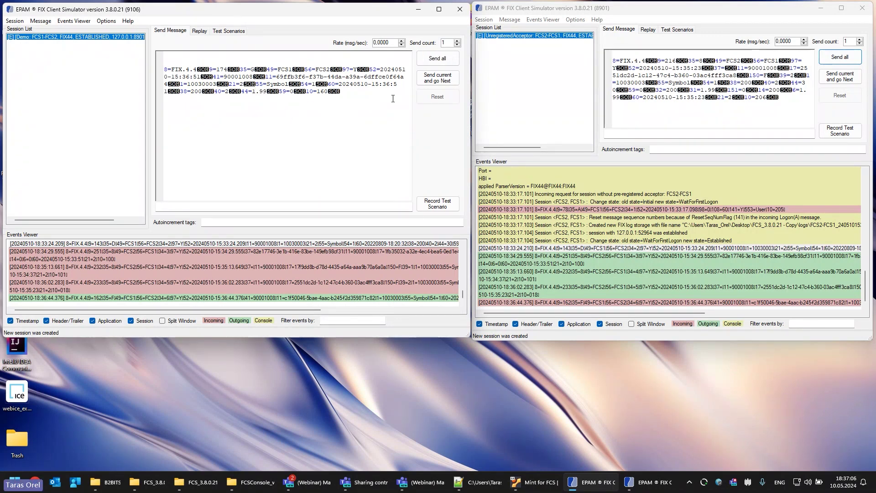
left_click(434, 59)
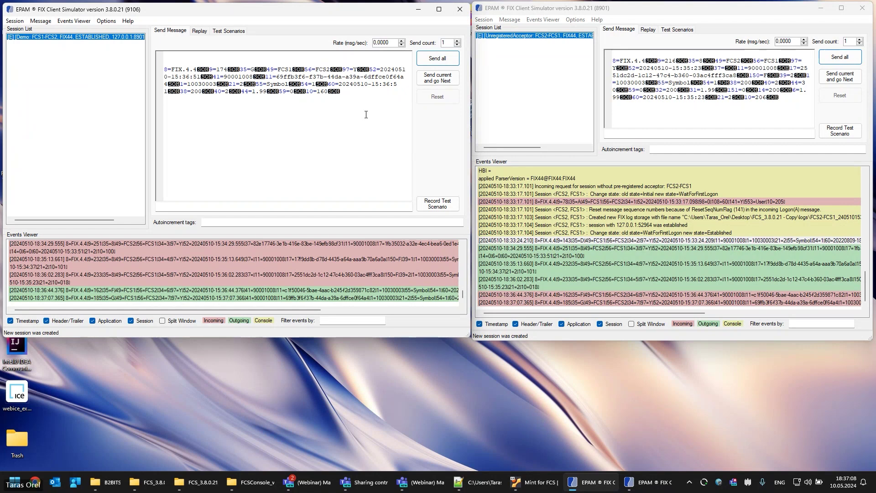
Remove the cancel/replace message from the 9106 editor and generate an Order Status message from the sent order
left_click_drag(359, 116, 124, 52)
key("Delete")
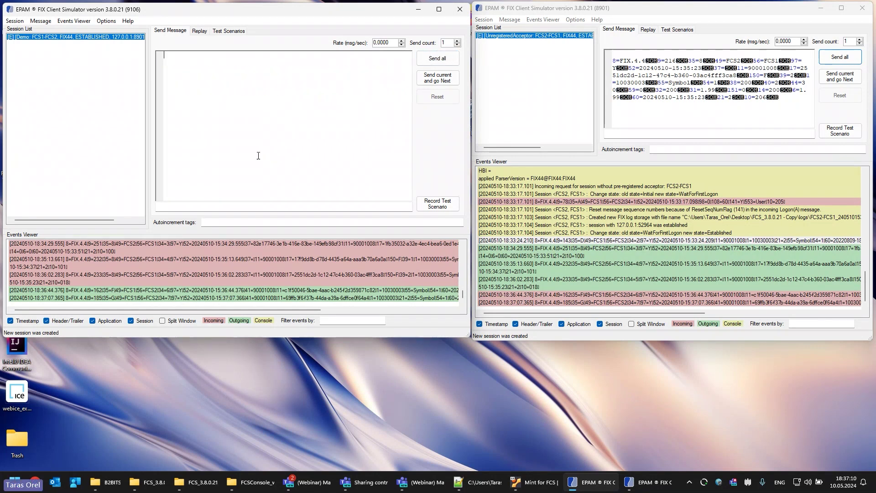
scroll(235, 267, "up", 1)
right_click(230, 259)
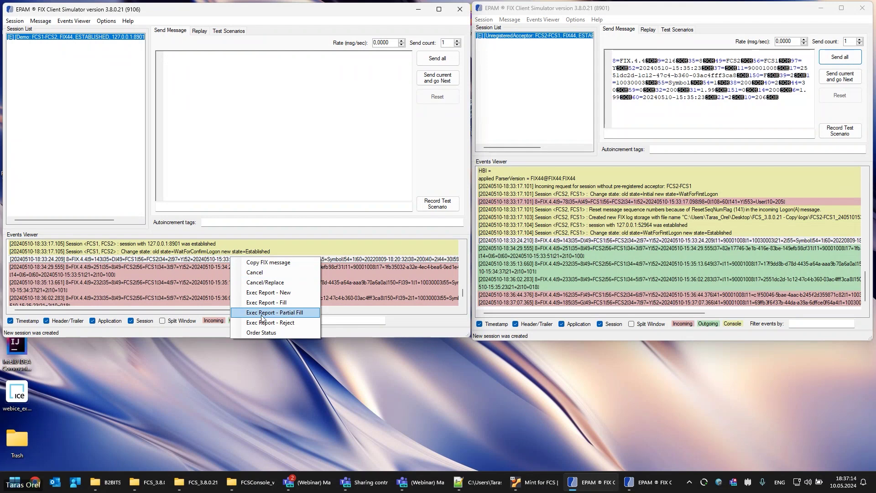
left_click(262, 314)
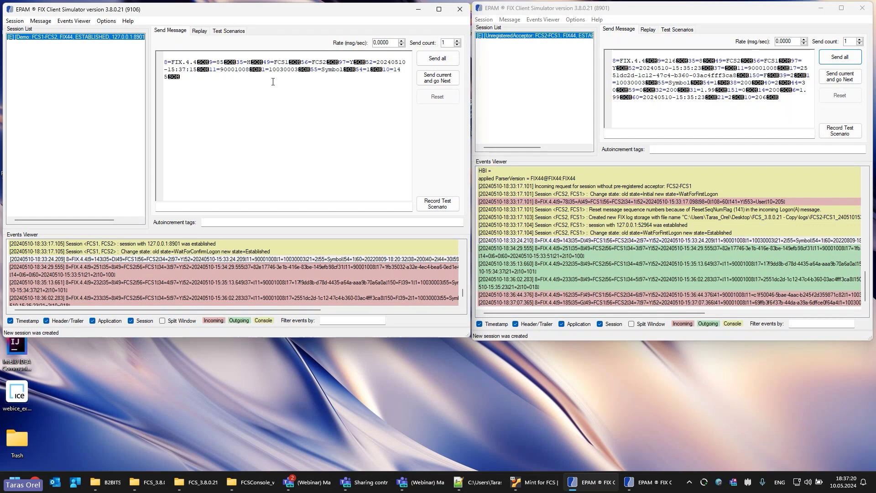
Check tag 11 of the order status request and send the message from the 9106 simulator
left_click_drag(210, 69, 248, 69)
left_click(364, 87)
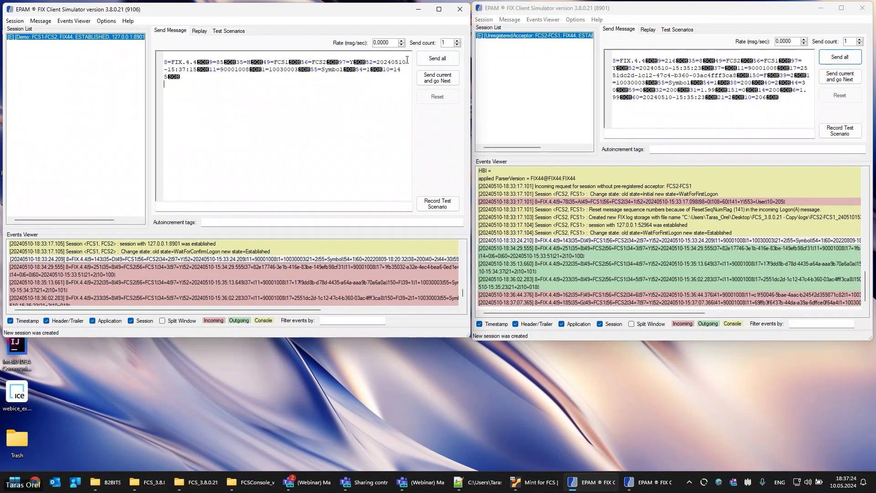
left_click(423, 61)
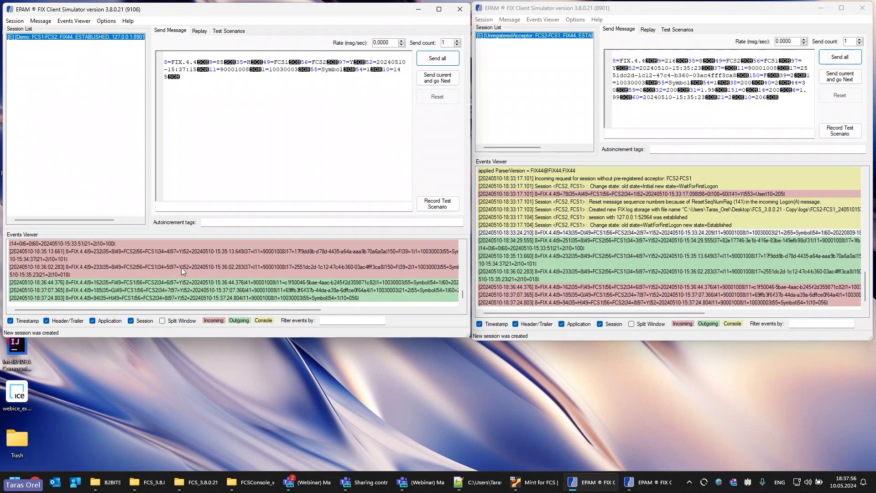
Look through the 9106 Events Viewer log and enlarge the simulator window vertically to show more events
scroll(181, 270, "up", 4)
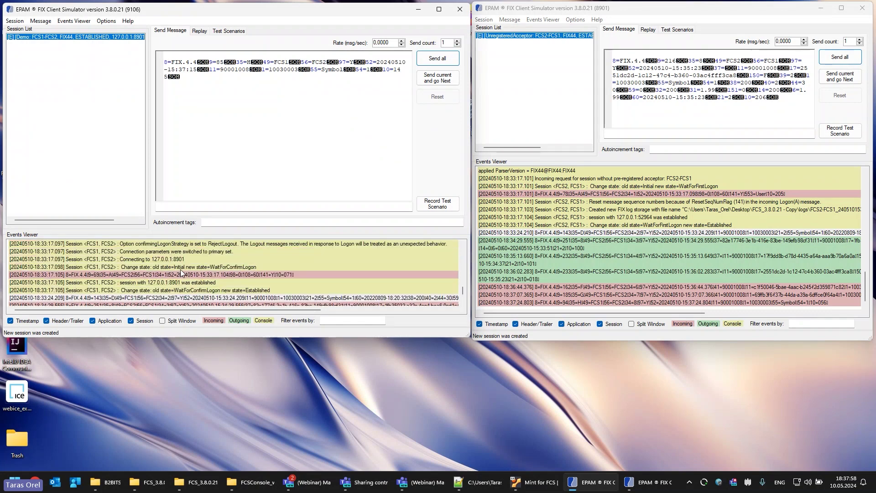
scroll(183, 270, "down", 4)
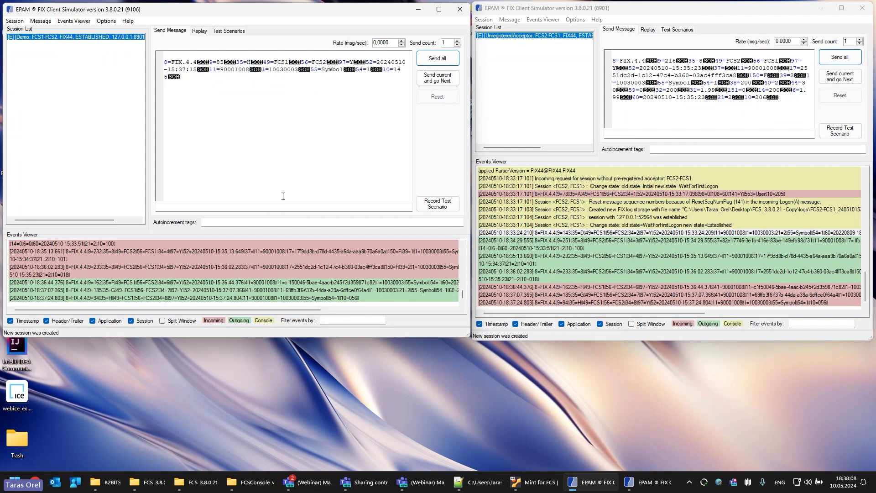
left_click_drag(241, 338, 243, 441)
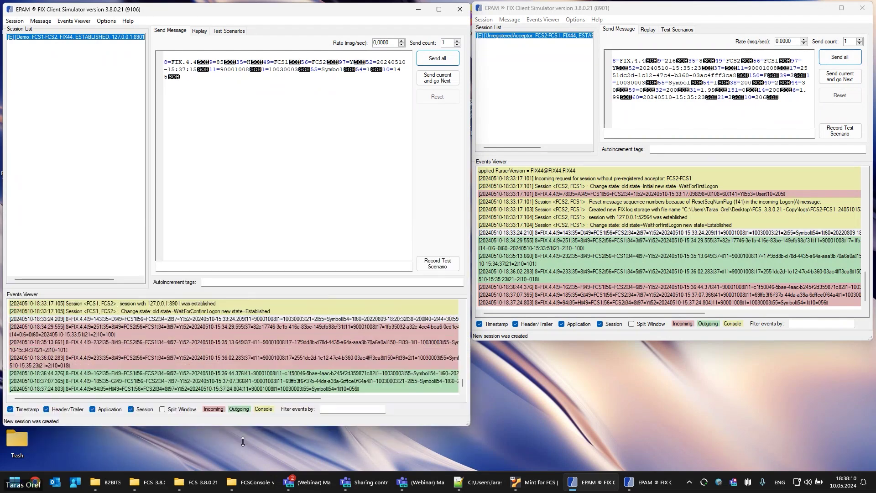
Turn the Application and Session event filters of the 9106 Events Viewer off and back on
left_click(92, 424)
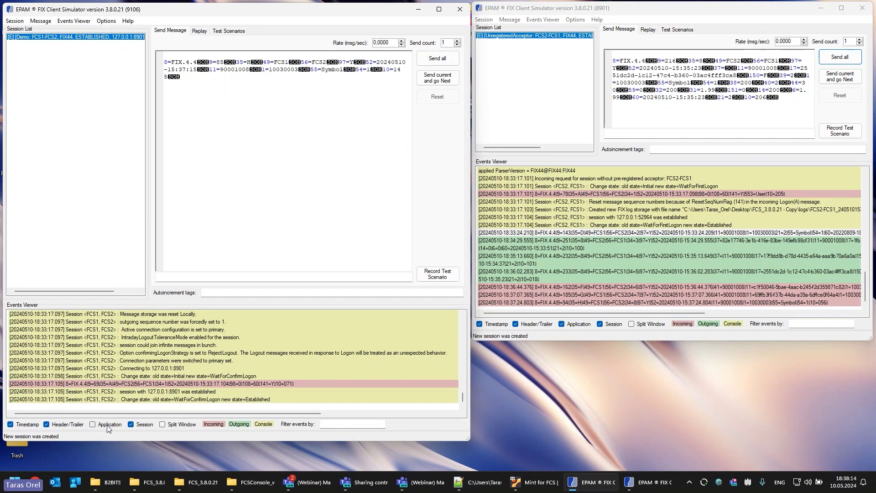
left_click(130, 425)
left_click(93, 425)
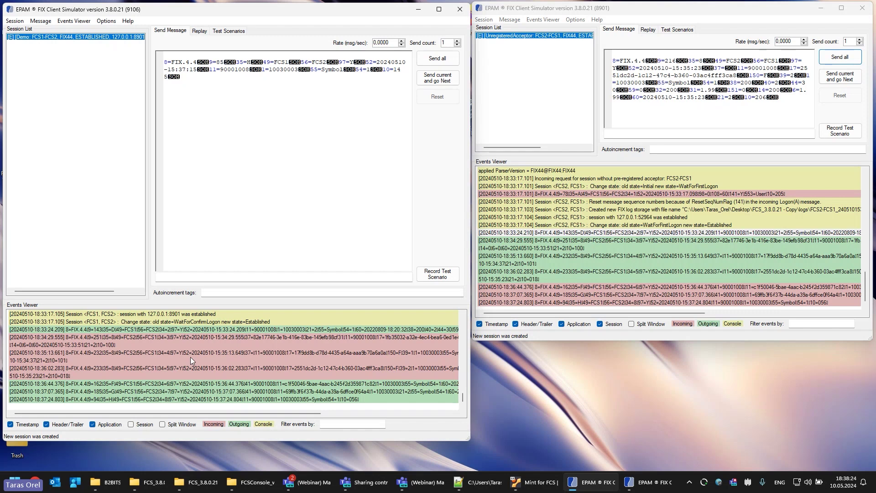
left_click(130, 424)
Enable Split Window for the 9106 Events Viewer and look through the separate incoming and console logs
left_click(162, 423)
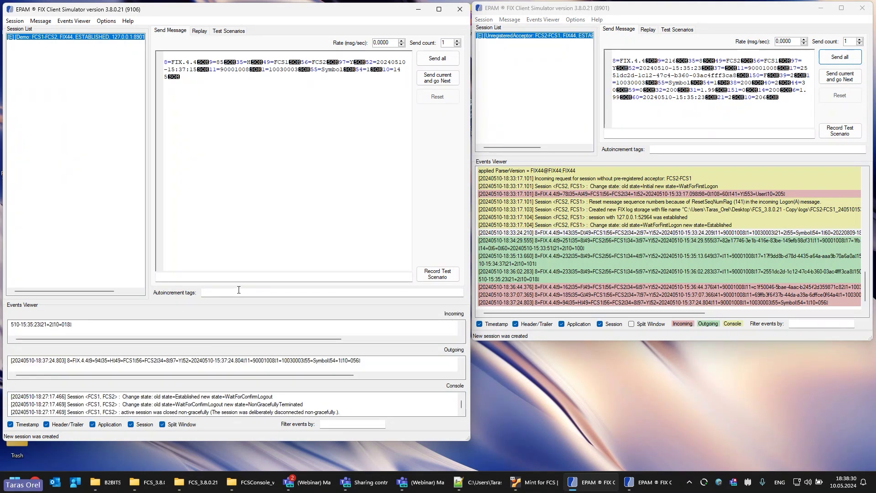
scroll(217, 333, "up", 2)
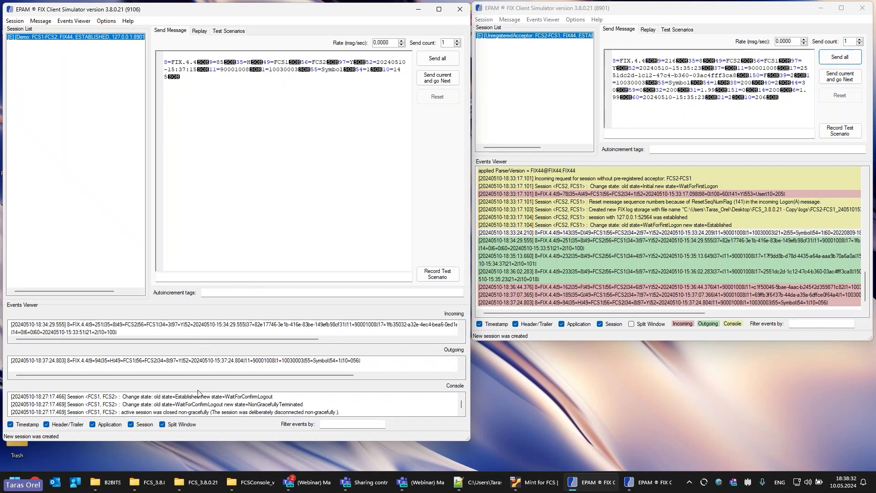
scroll(193, 406, "down", 5)
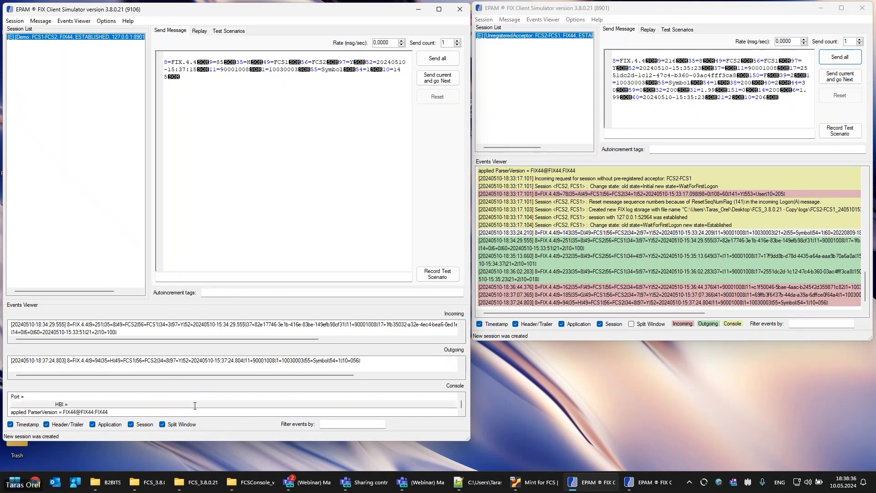
scroll(216, 396, "up", 2)
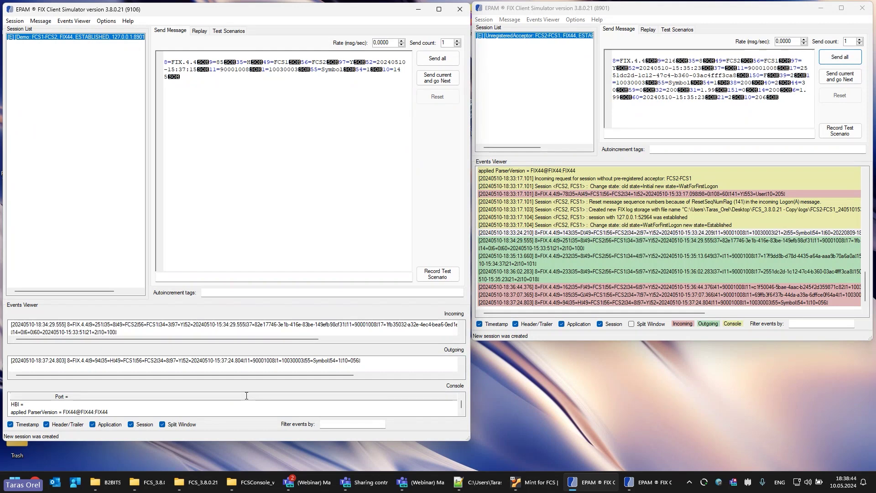
Turn off Split Window in the 9106 Events Viewer and filter its events by 55=Symbol
left_click(161, 424)
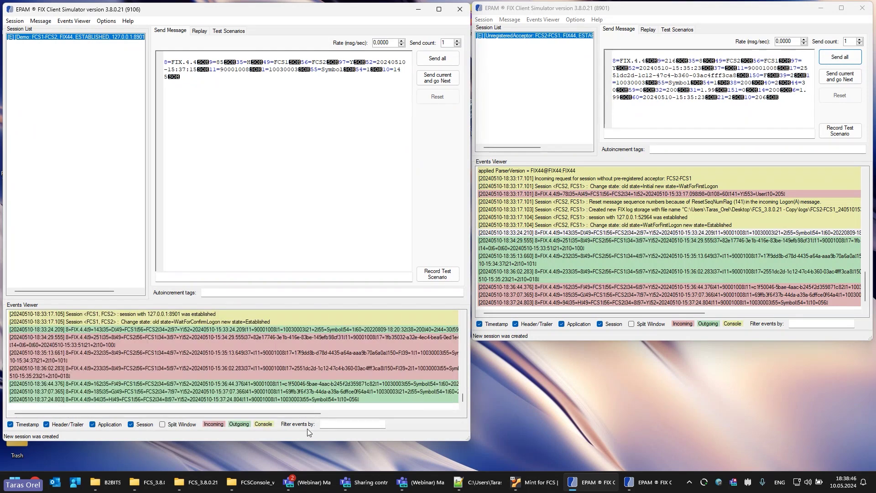
left_click(327, 422)
type("55=Sy")
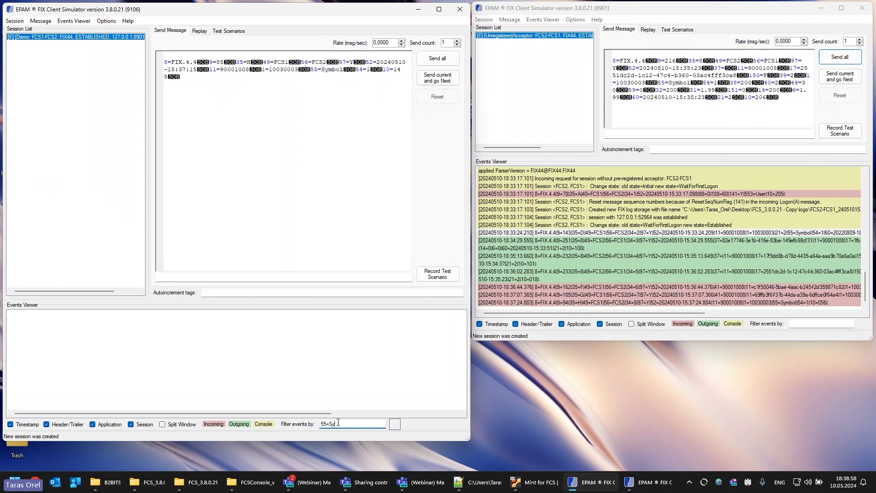
type("mbol")
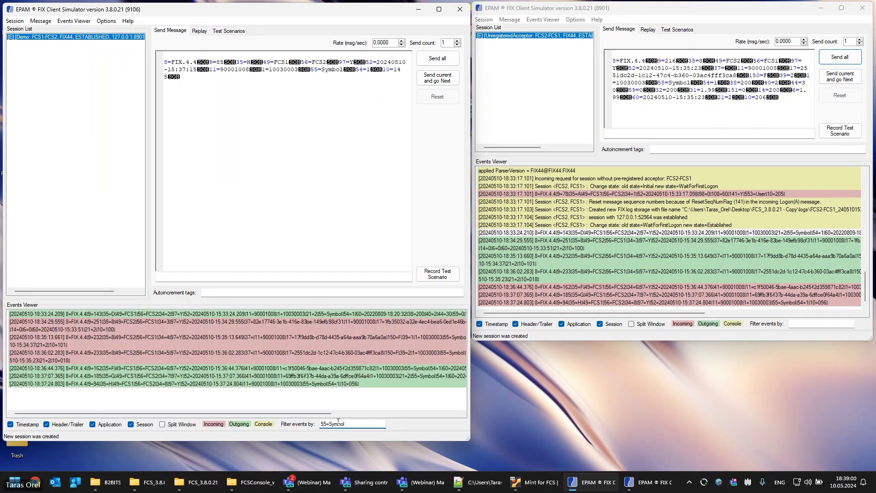
Filter the 9106 events by Established instead of 55=Symbol and clear the filter after viewing the matches
key("ctrl+a")
key("BackSpace")
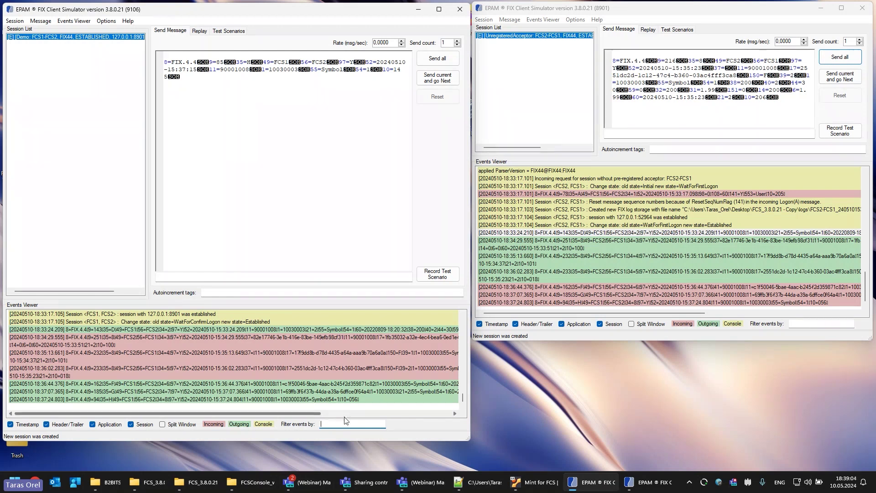
type("Established")
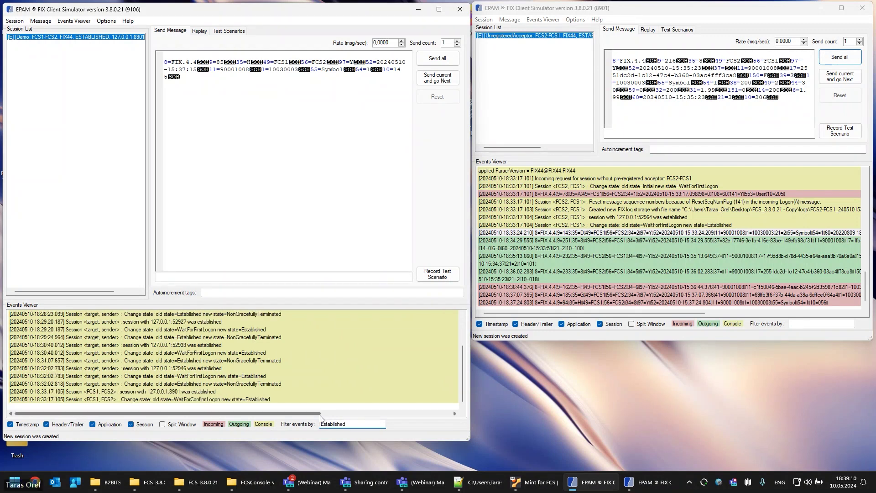
left_click_drag(353, 425, 280, 425)
key("BackSpace")
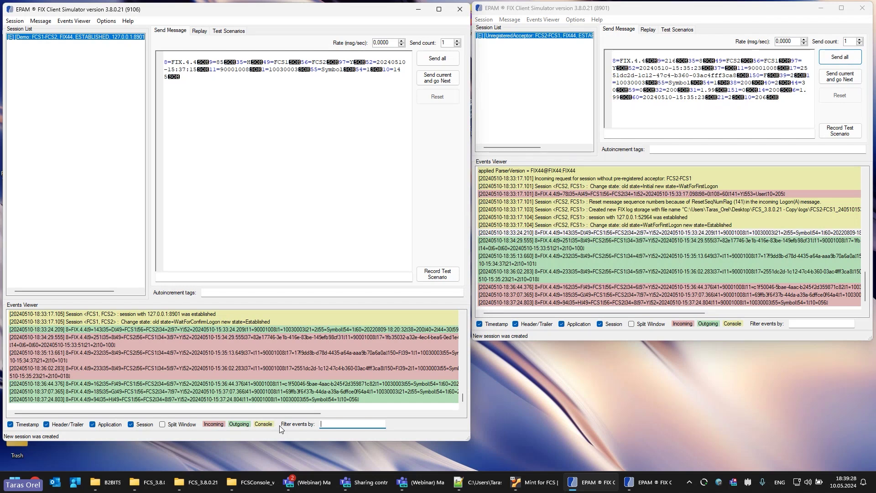
Enable Keep logs for the 9106 Events Viewer and restart the simulator by closing it and launching Fcs from the FCS_3.8.0.21 folder
left_click(73, 21)
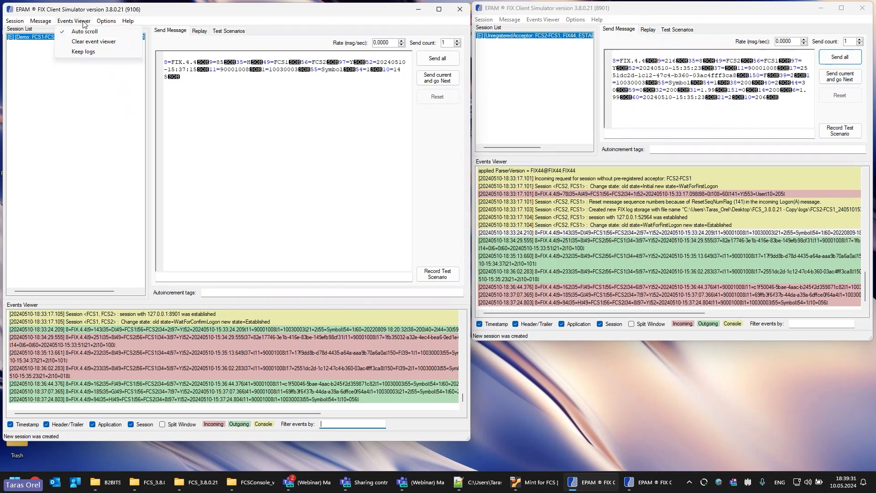
left_click(83, 51)
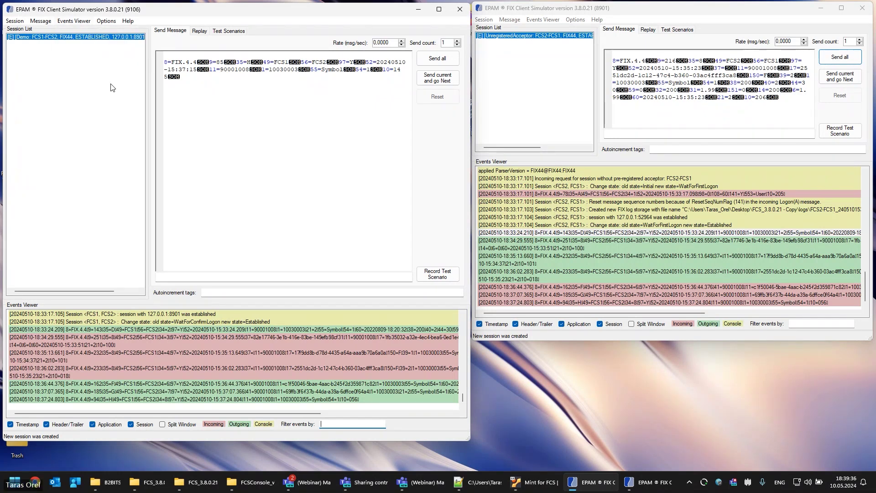
left_click(469, 16)
left_click(150, 482)
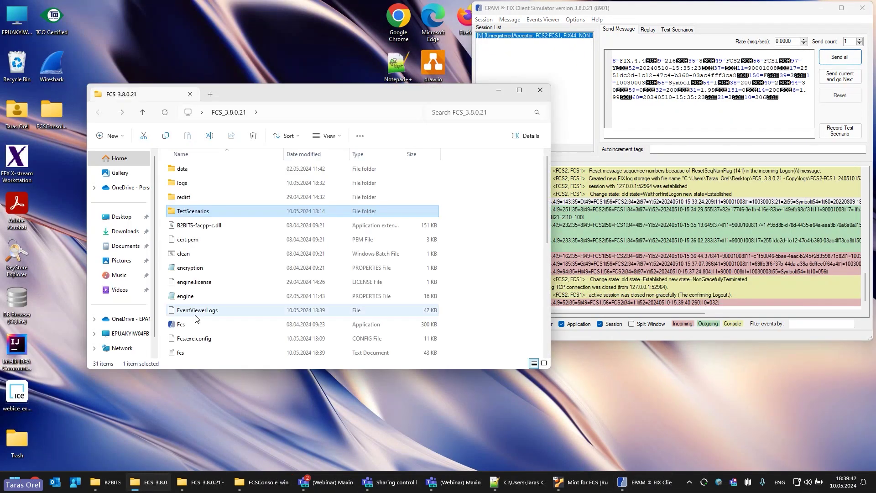
double_click(185, 324)
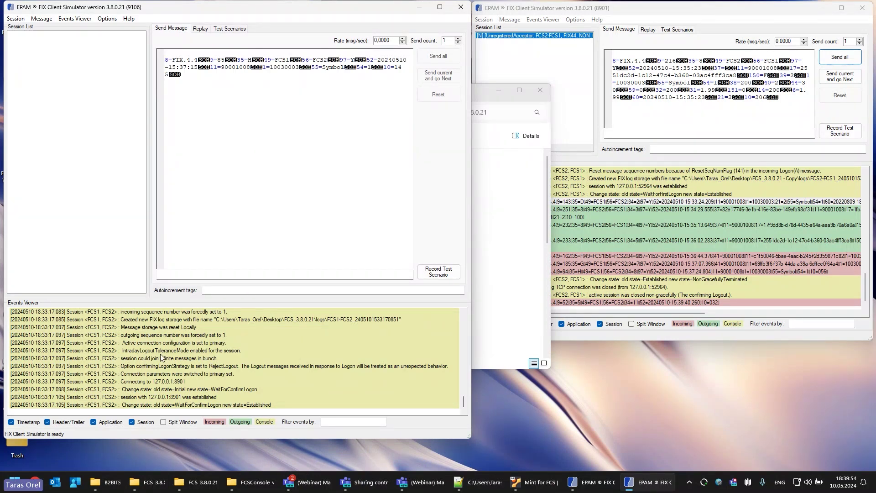
scroll(170, 341, "up", 5)
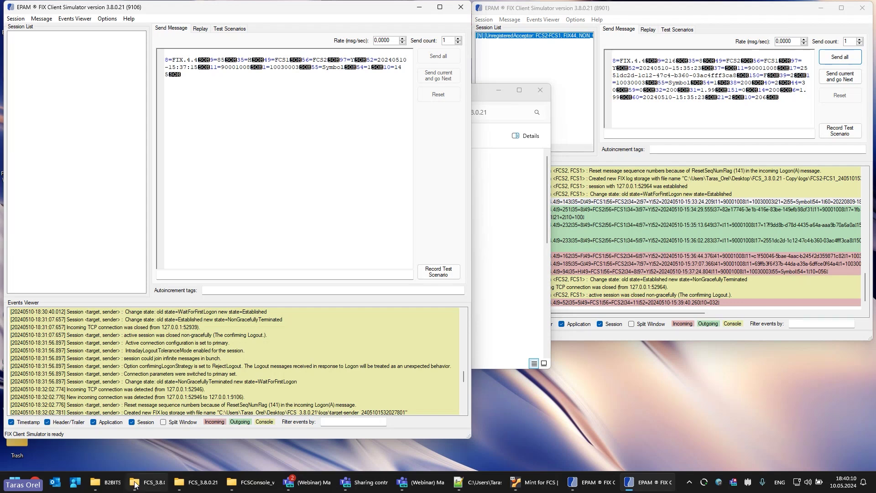
Open the EventViewerLogs file from the FCS_3.8.0.21 folder in Notepad++
mouse_move(137, 483)
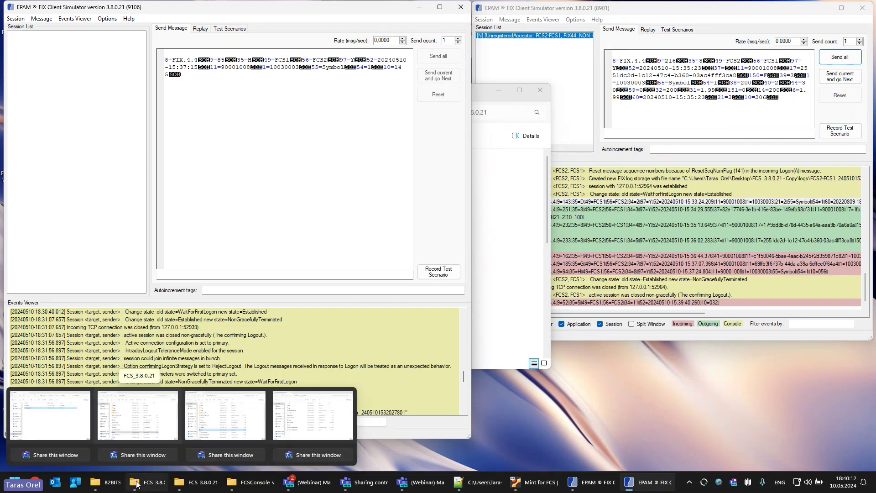
left_click(159, 413)
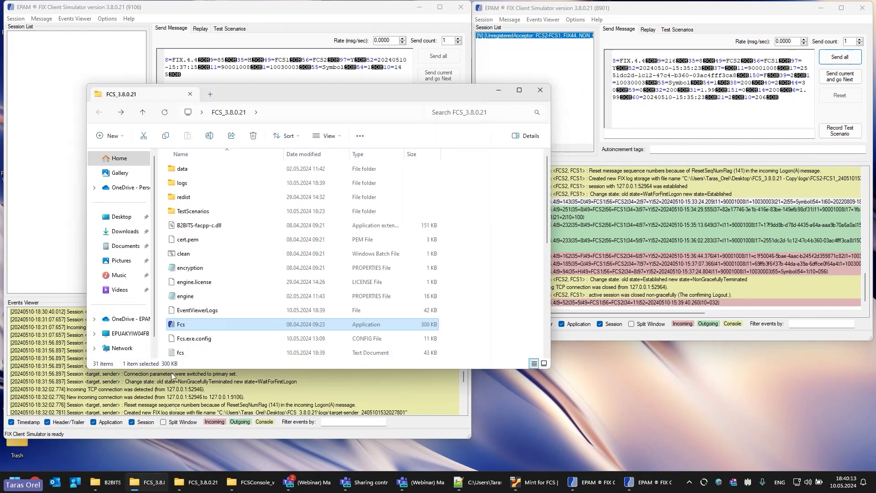
left_click(210, 313)
right_click(210, 317)
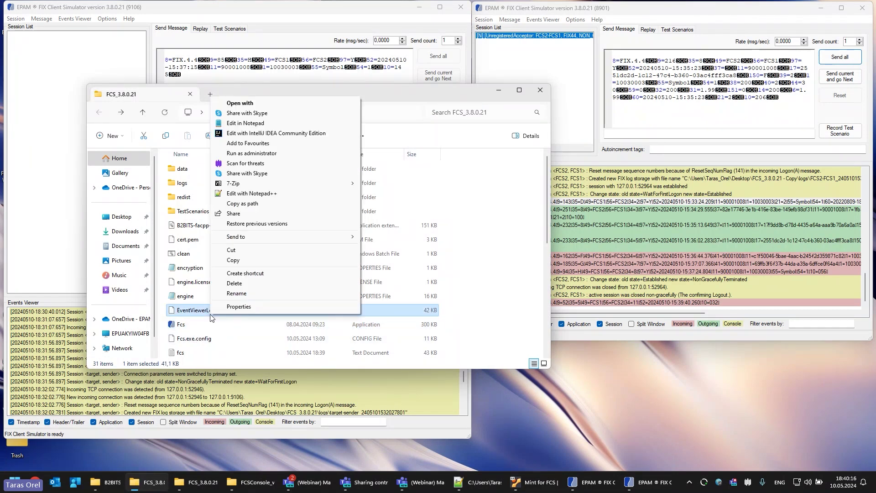
left_click(315, 193)
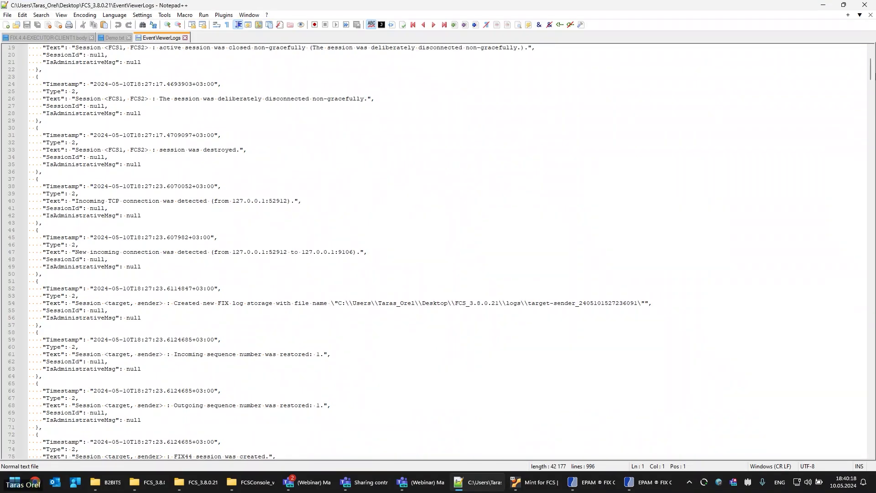
Examine the saved event records in EventViewerLogs, close the file and minimize Notepad++
scroll(526, 241, "down", 20)
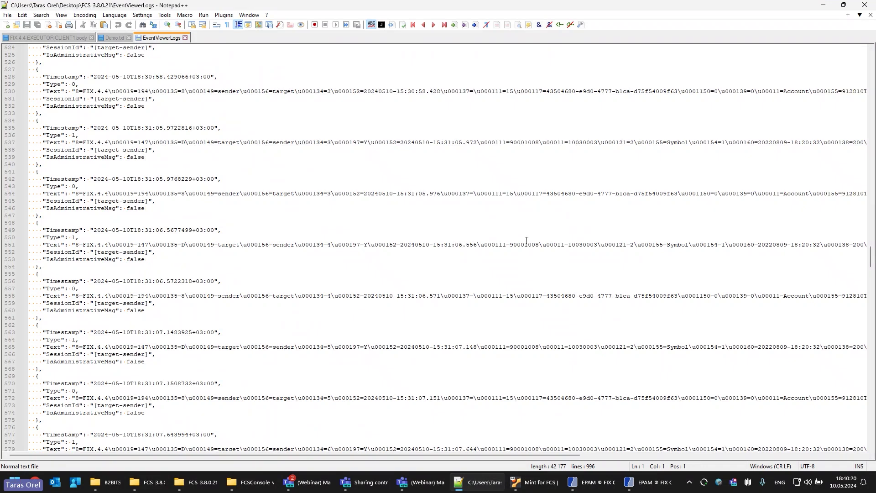
left_click(532, 241)
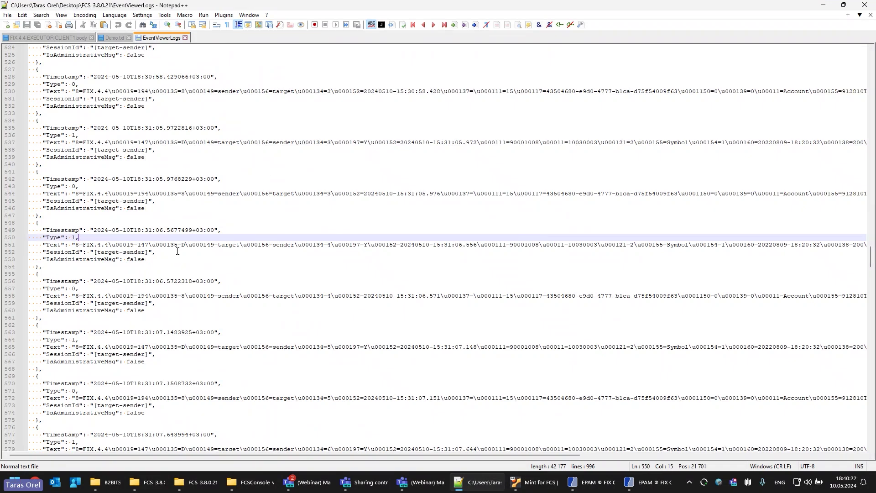
left_click_drag(178, 245, 182, 245)
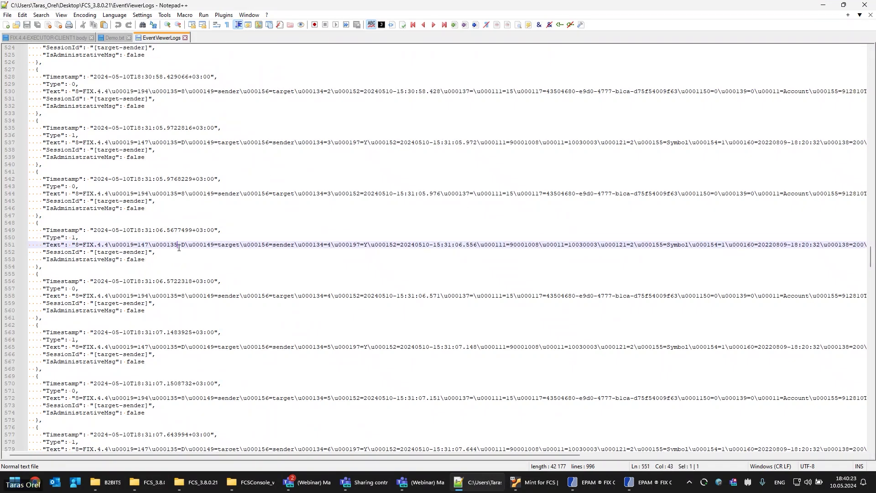
left_click(185, 38)
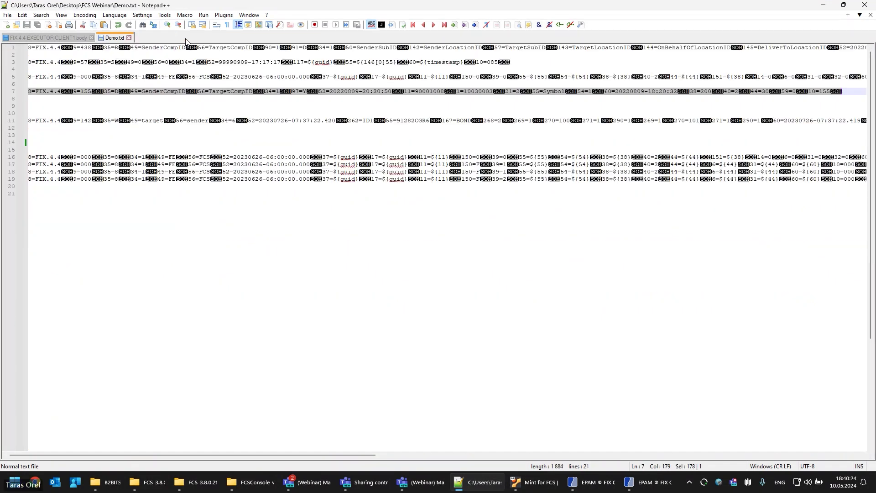
left_click(830, 6)
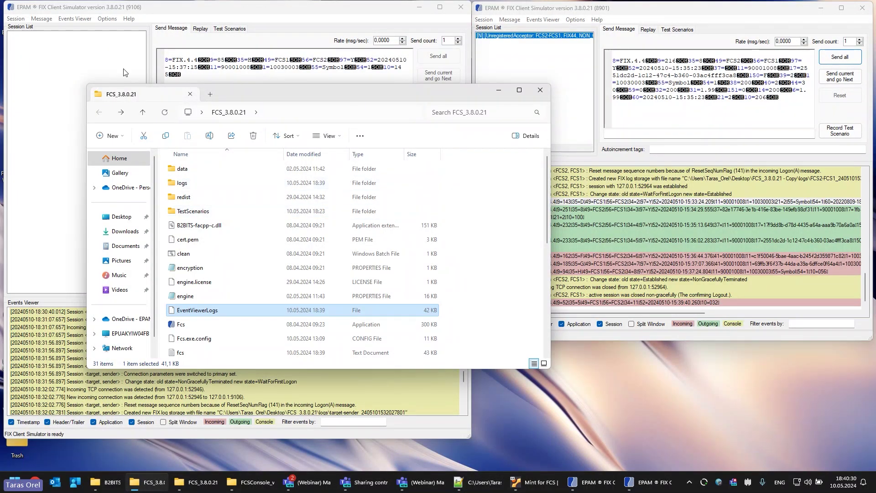
Create the Demo session in the 9106 simulator, reactivating the FCS2-FCS1 acceptor session in the 8901 simulator before confirming, and select the new session
left_click(21, 19)
left_click(22, 28)
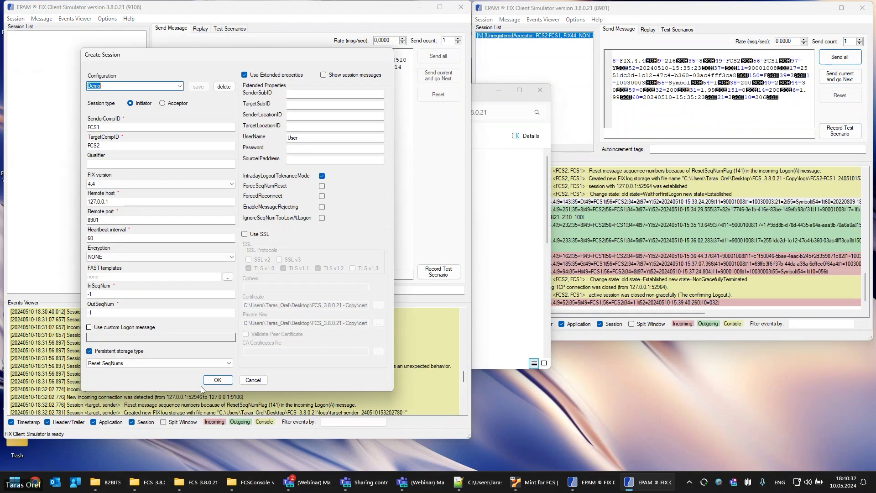
right_click(563, 50)
left_click(593, 58)
left_click(222, 381)
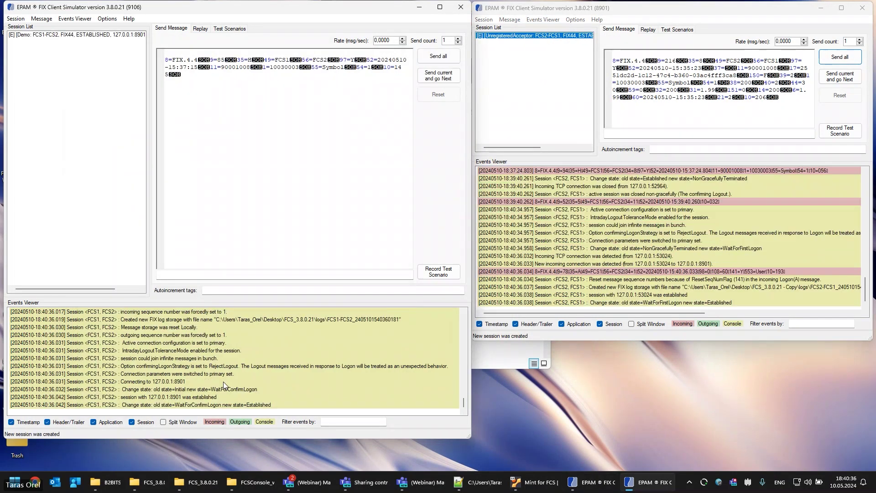
left_click(86, 35)
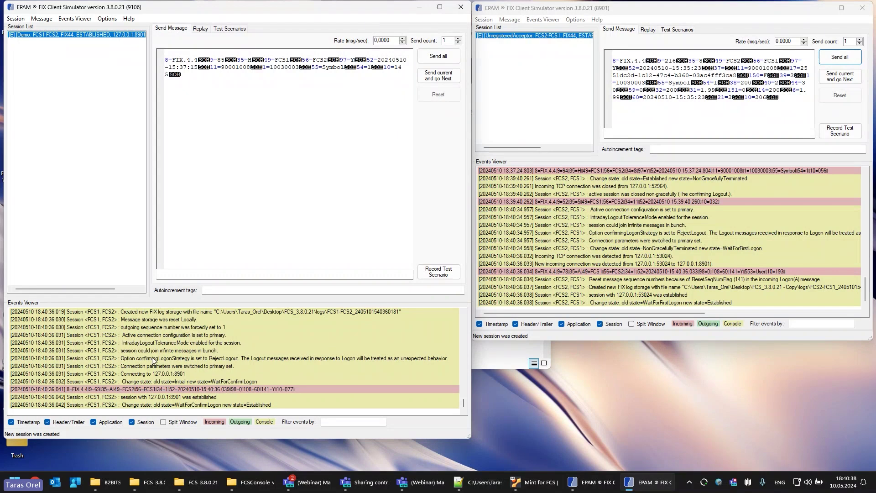
Copy the FIX message of the 18:35:13 execution report from the 9106 Events Viewer and replace the message to send with it
scroll(153, 357, "up", 5)
scroll(154, 356, "up", 2)
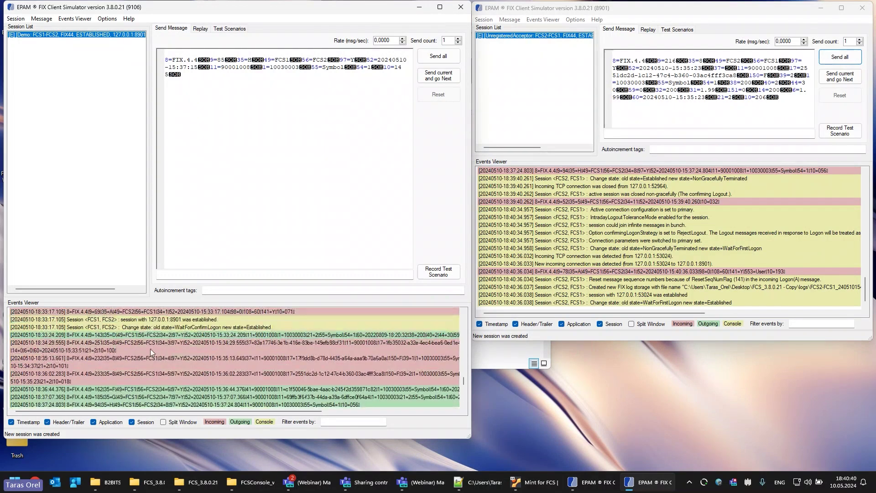
scroll(149, 349, "down", 3)
left_click(167, 342)
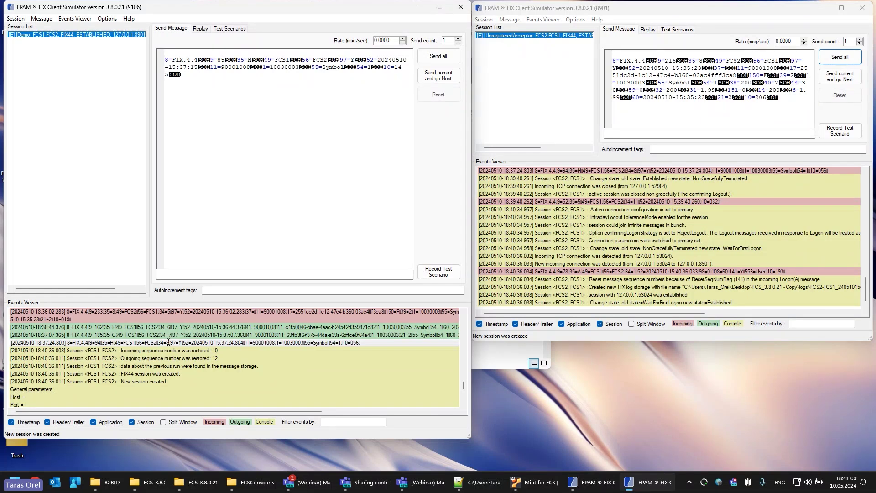
scroll(207, 358, "up", 2)
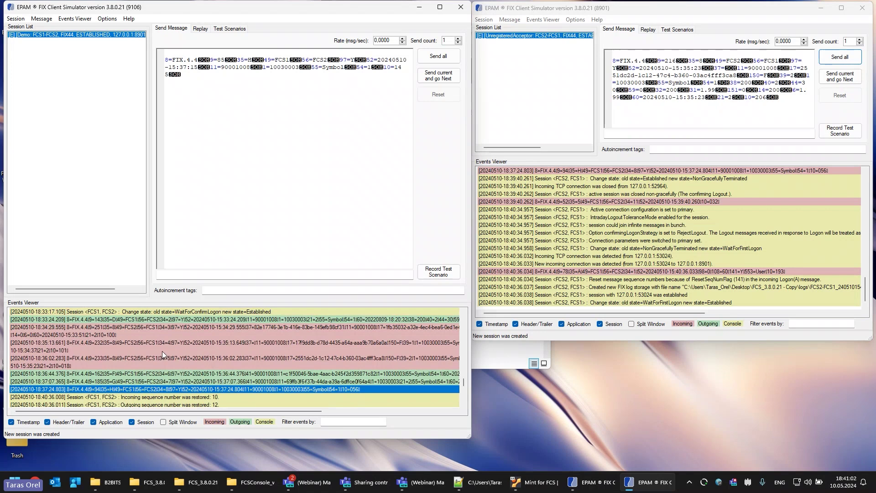
right_click(61, 352)
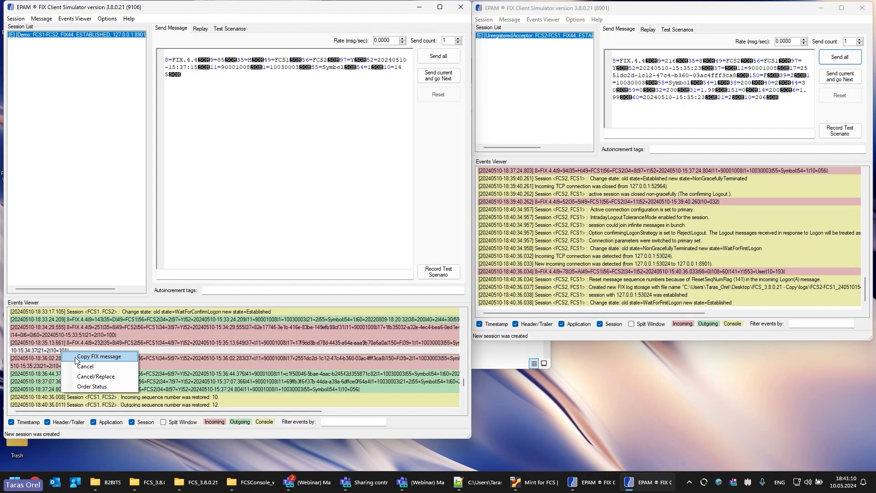
left_click(76, 358)
key("ctrl+a")
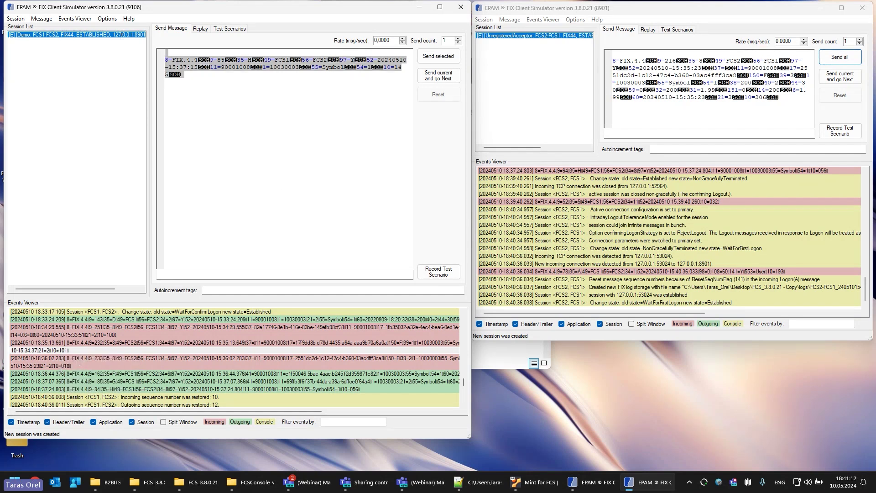
key("Delete")
key("ctrl+v")
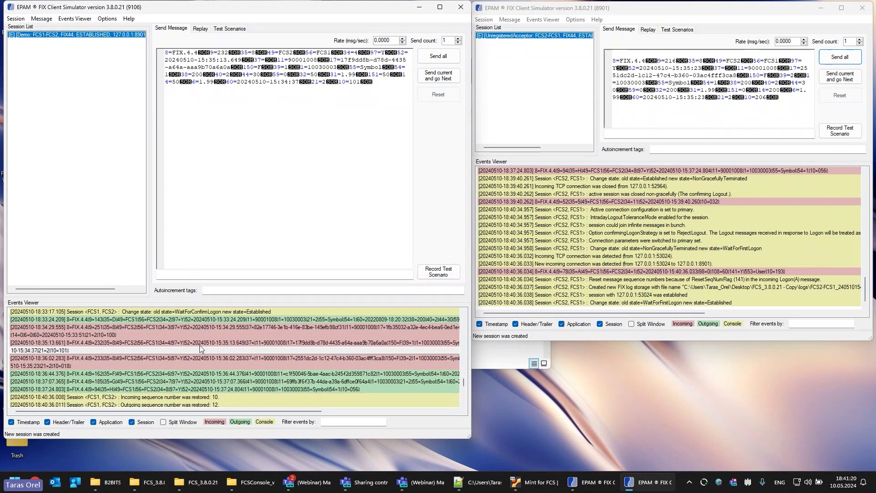
Copy part of the 18:36:44 cancel request text from the 9106 Events Viewer and paste it below the execution report message
left_click(196, 373)
left_click_drag(196, 373, 337, 371)
left_click(300, 172)
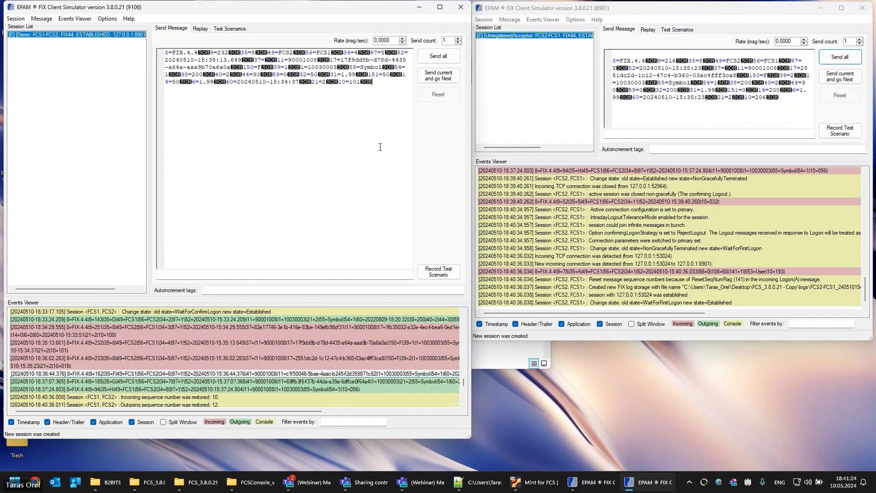
key("ctrl+v")
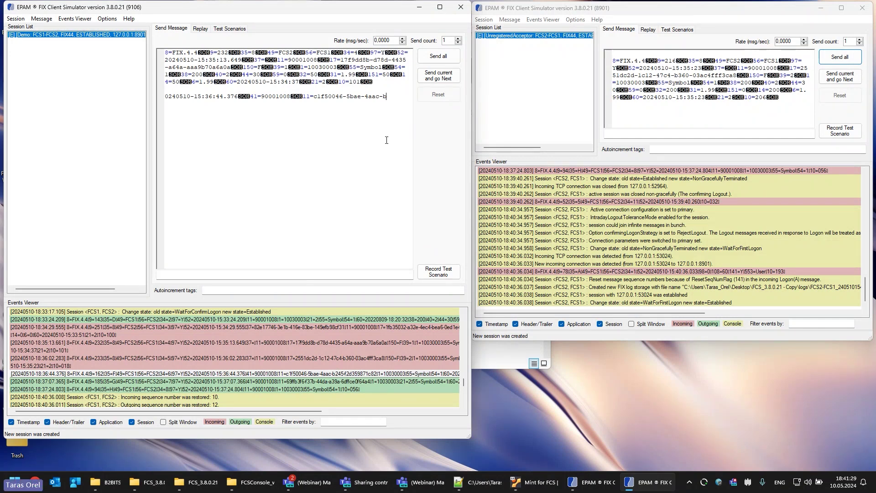
Delete the pasted message text in the 9106 simulator, leaving only 8=FIX.4
left_click_drag(387, 140, 213, 53)
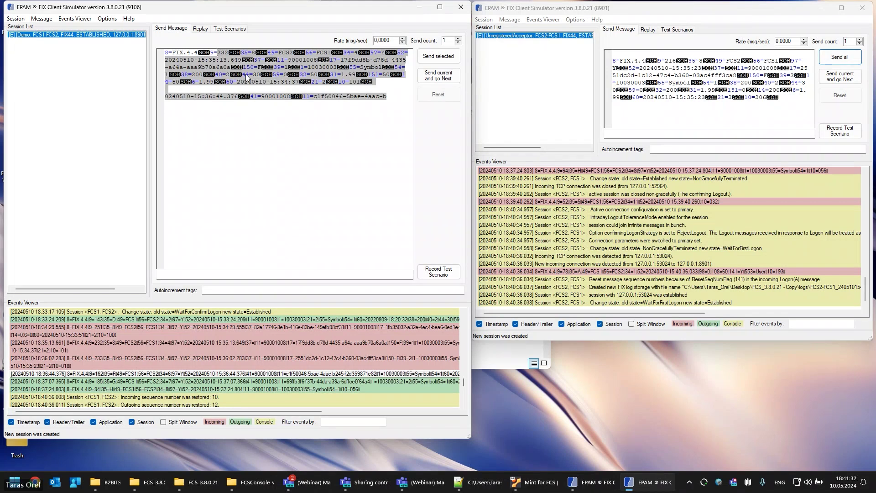
key("BackSpace")
key("BackSpace")
key("BackSpace")
key("BackSpace")
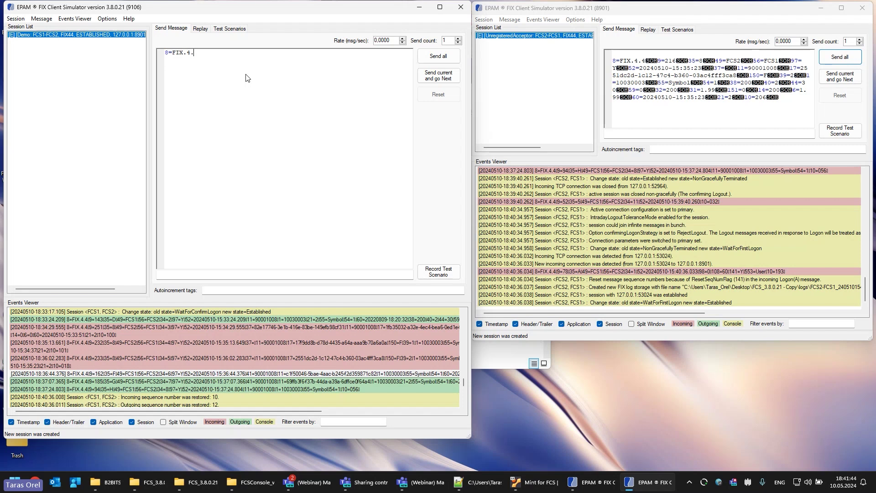
Open user.config from the B2BITS SimpleClient folder in Notepad++, examine its saved session configurations, and close the file
left_click(123, 488)
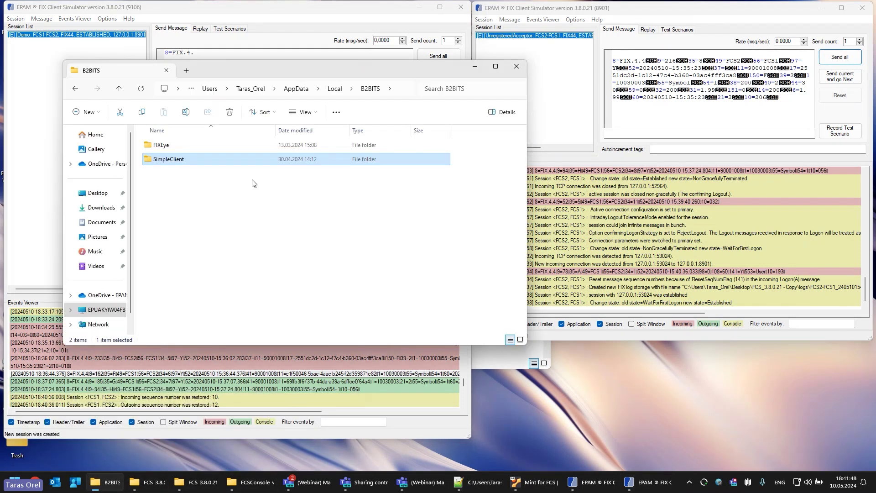
double_click(176, 163)
right_click(174, 147)
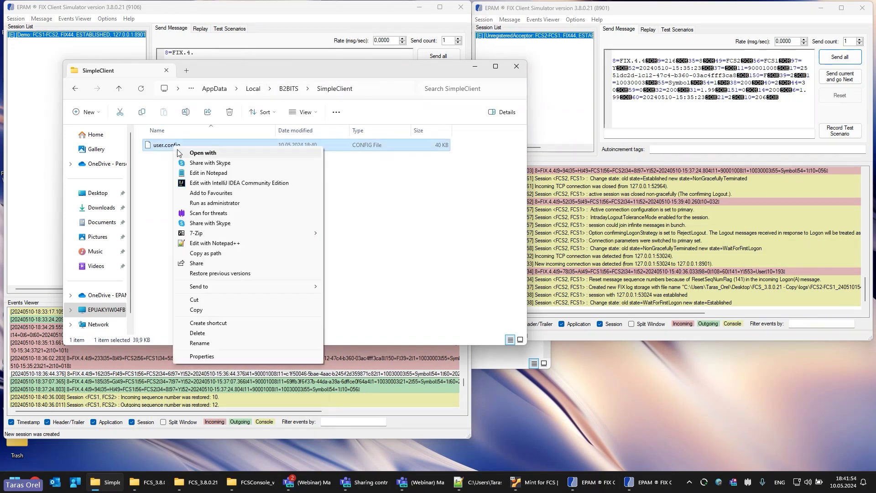
left_click(203, 243)
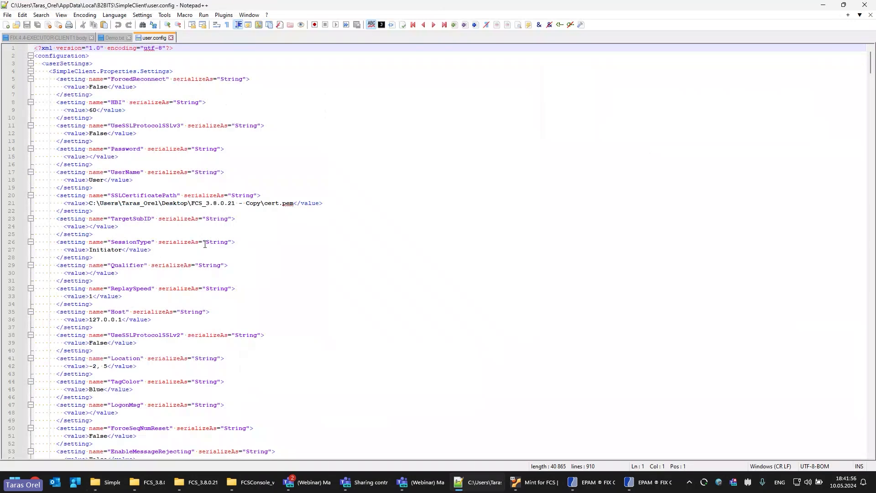
left_click_drag(871, 68, 871, 91)
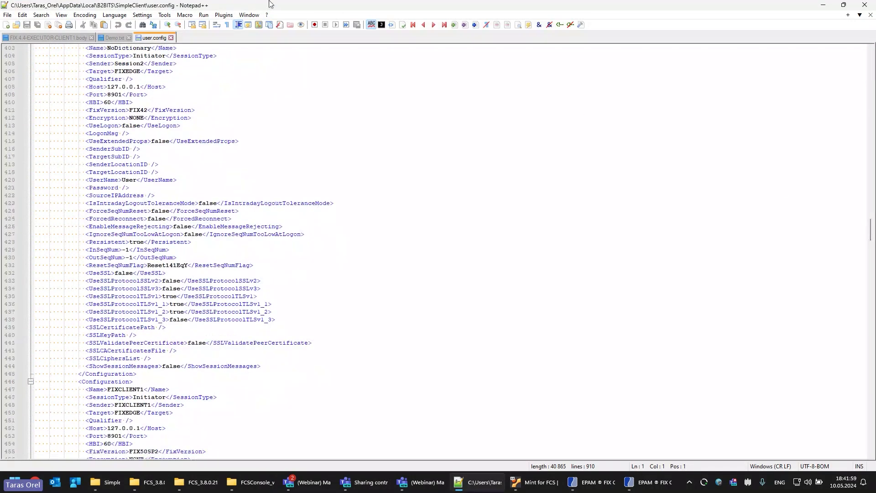
left_click(171, 37)
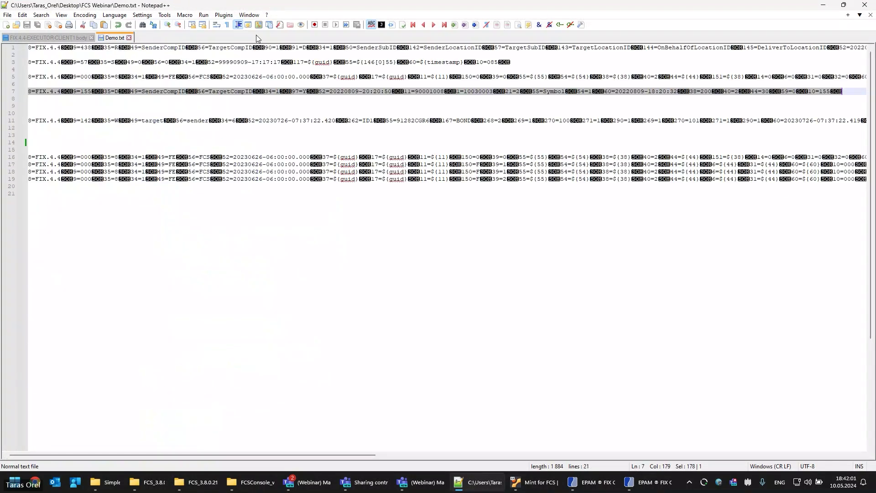
left_click(828, 9)
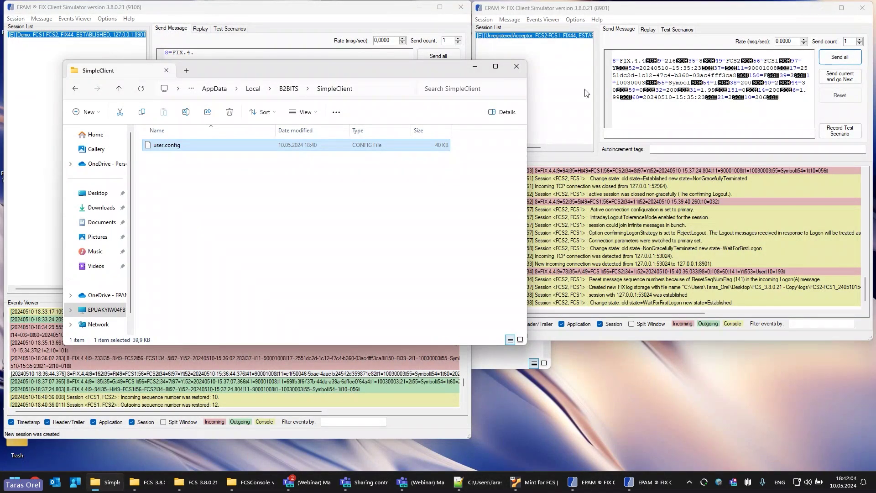
Set StoreSettingsInCurrentWorkingFolder to true in Fcs.exe.config from the FCS_3.8.0.21 folder, using Notepad++, then save and close the file
left_click(155, 483)
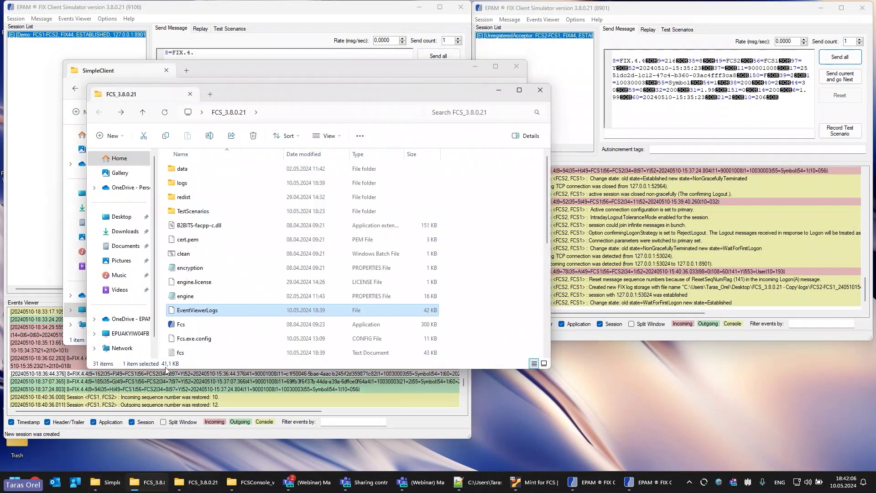
right_click(194, 343)
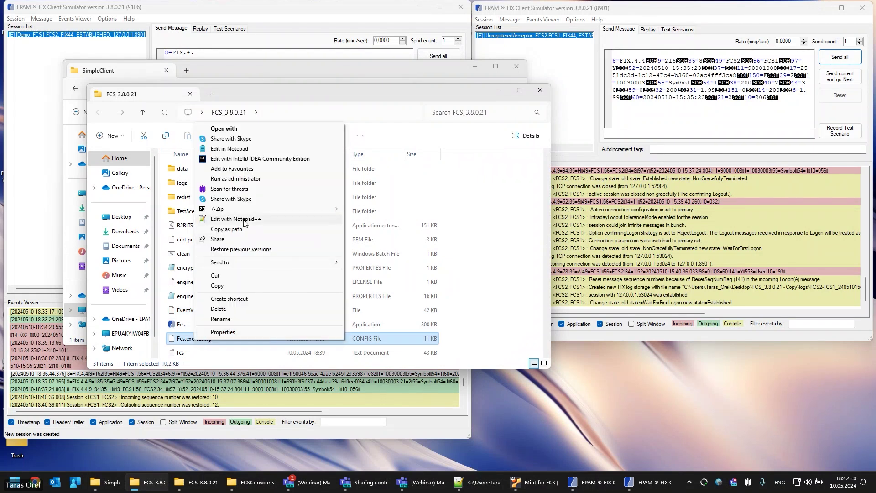
left_click(245, 221)
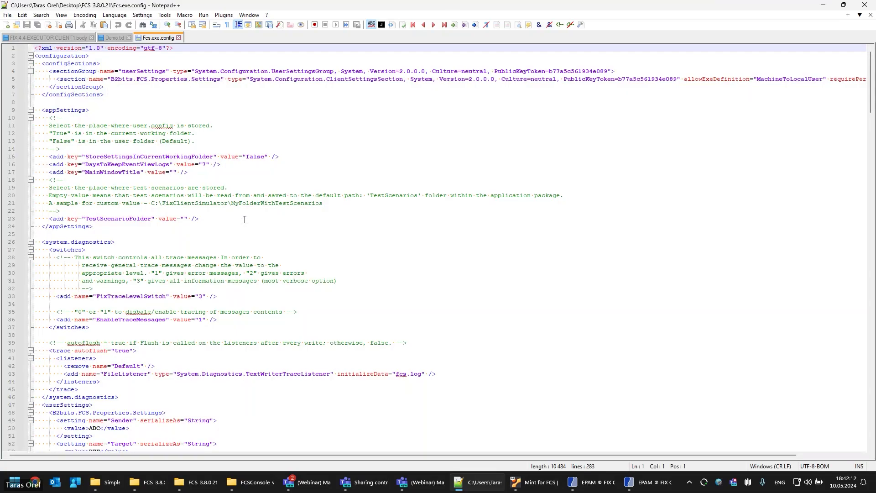
double_click(248, 156)
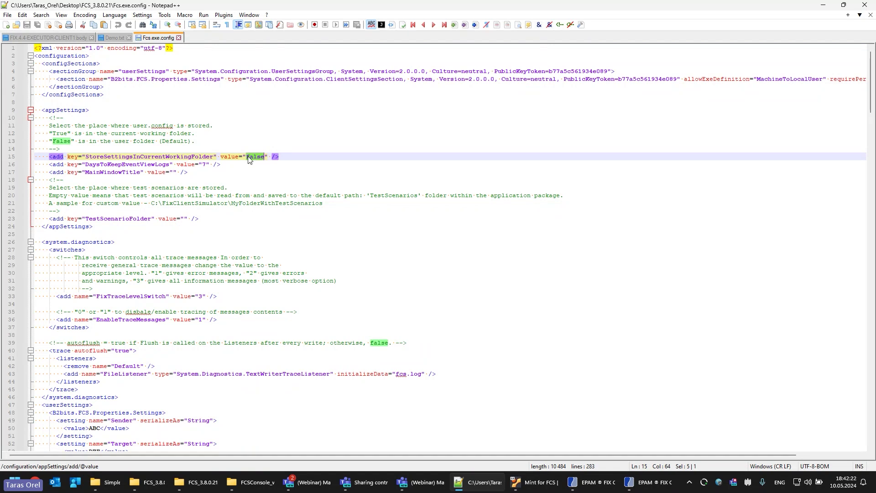
type("true")
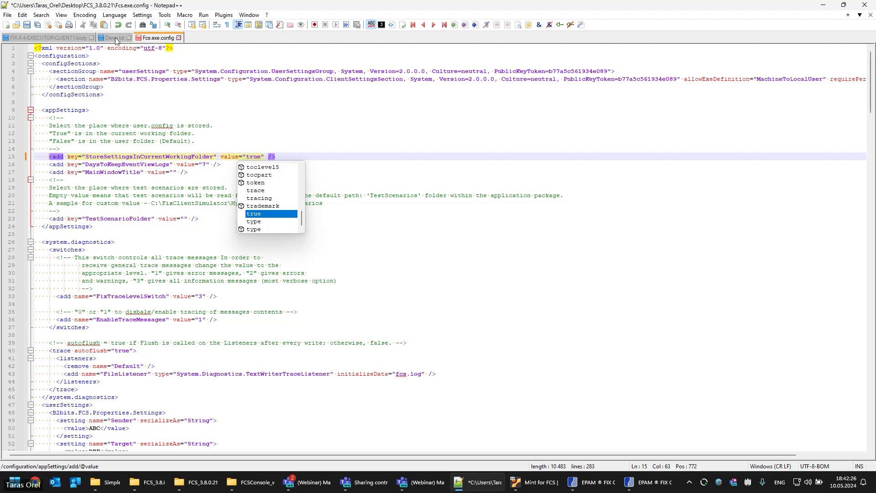
key("ctrl+s")
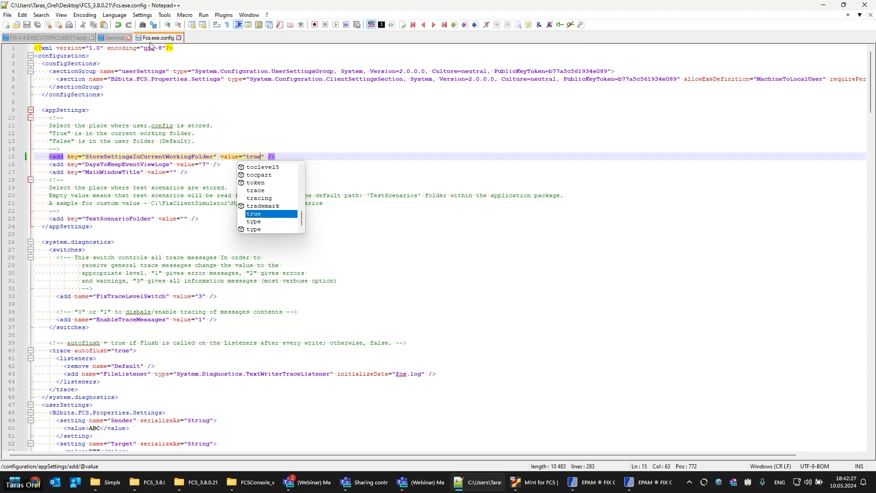
left_click(178, 38)
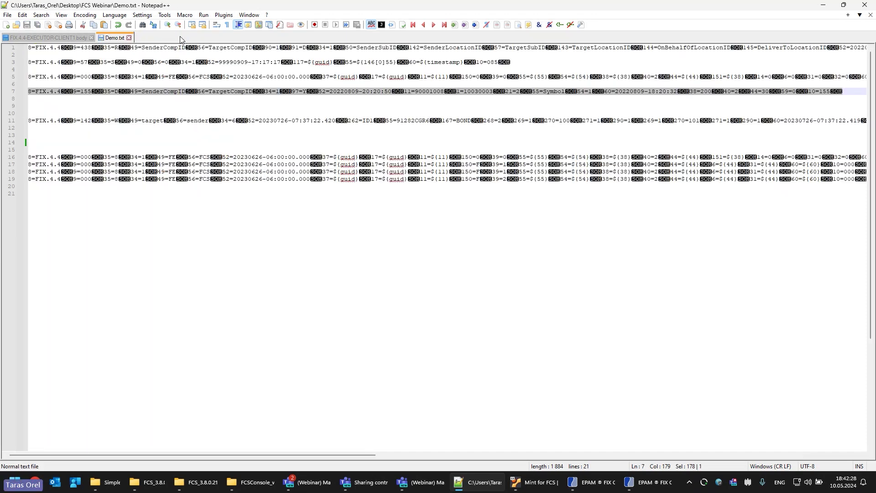
left_click(830, 9)
Restart the 9106 simulator by closing it and launching Fcs from the FCS_3.8.0.21 folder, and minimize the SimpleClient folder window
left_click(341, 19)
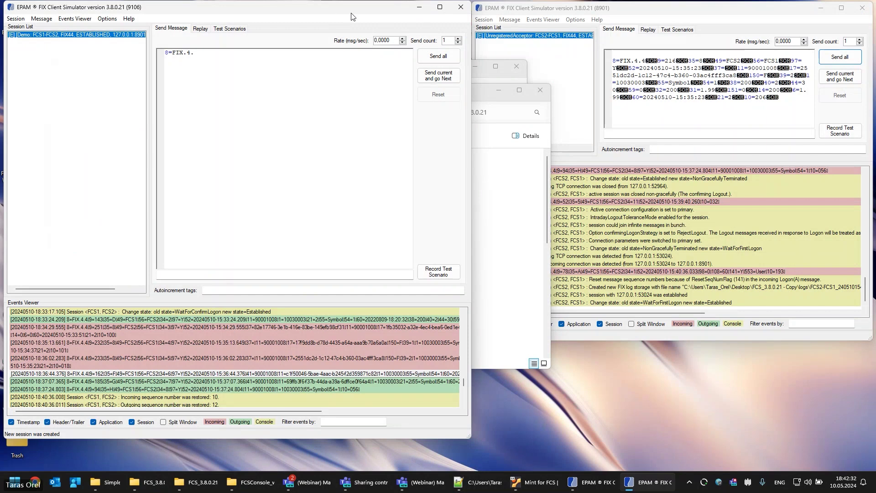
left_click_drag(352, 17, 340, 53)
left_click(467, 51)
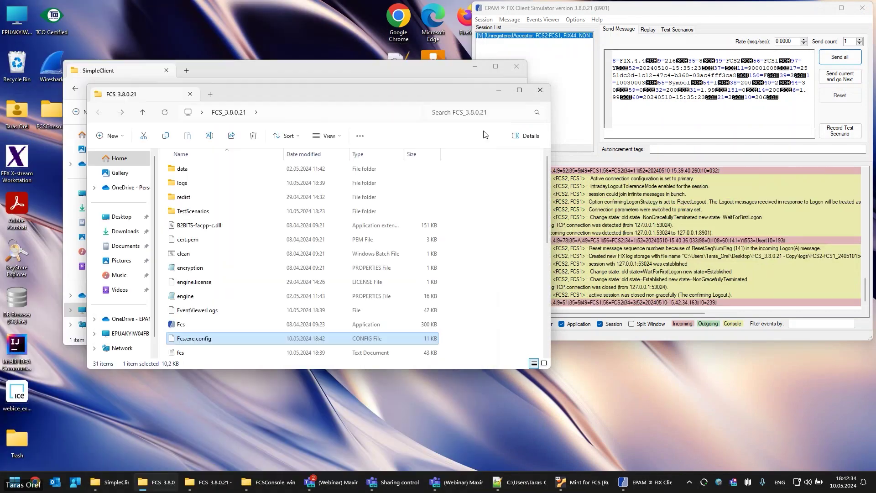
double_click(185, 325)
left_click(474, 67)
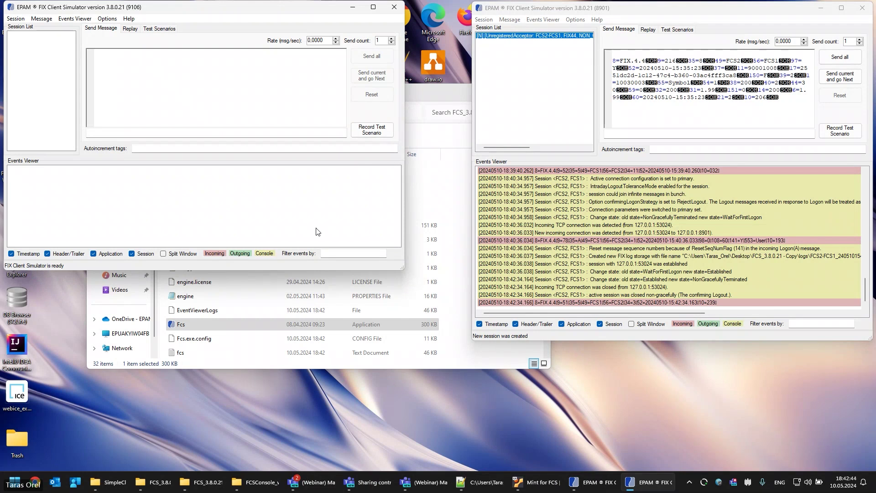
Open the new user.config in the FCS_3.8.0.21 folder with Notepad++, examine its contents, and close it
left_click(252, 339)
scroll(244, 333, "down", 5)
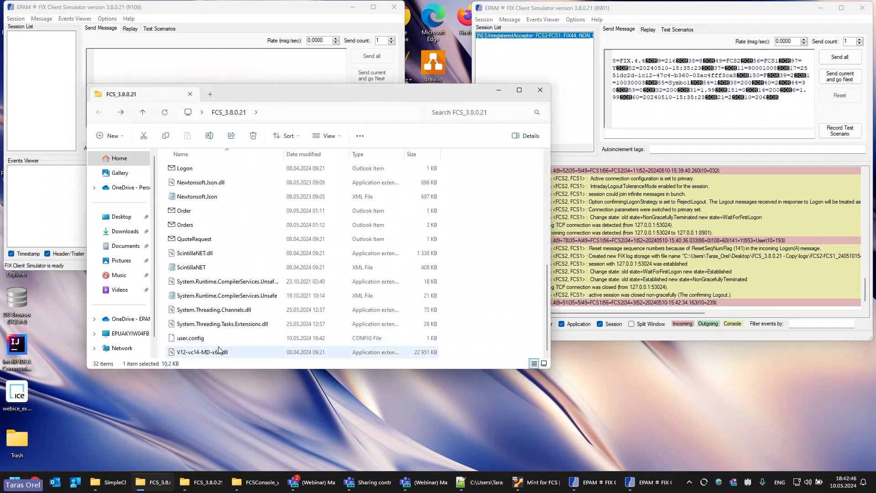
left_click(206, 343)
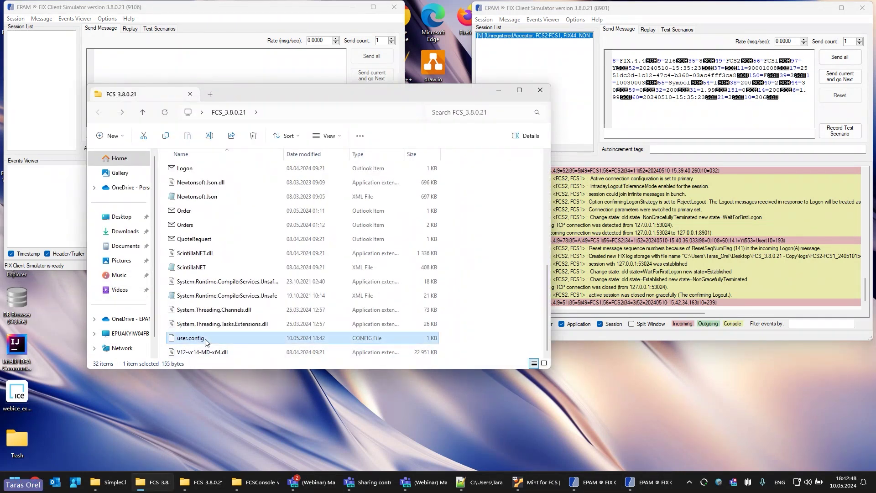
right_click(206, 342)
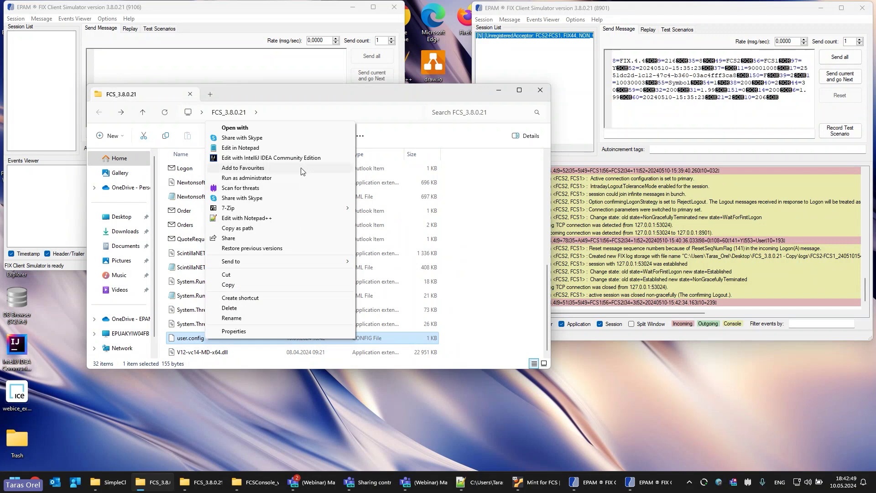
left_click(263, 219)
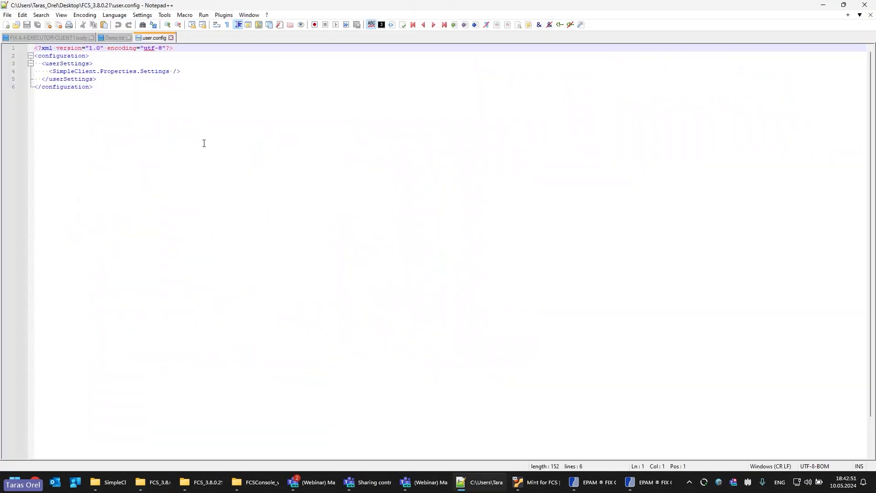
left_click(171, 37)
left_click(822, 5)
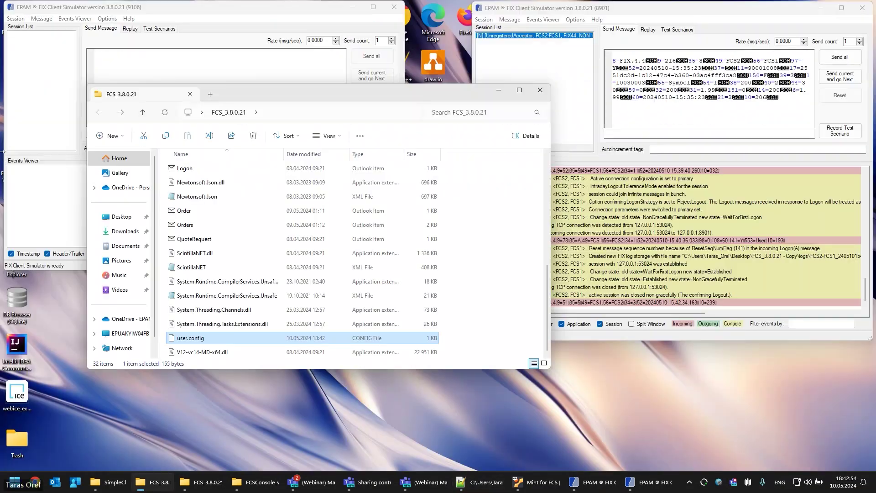
Create an initiator session in the 9106 simulator with configuration name ABC and remote port 8901
left_click(18, 19)
left_click(25, 28)
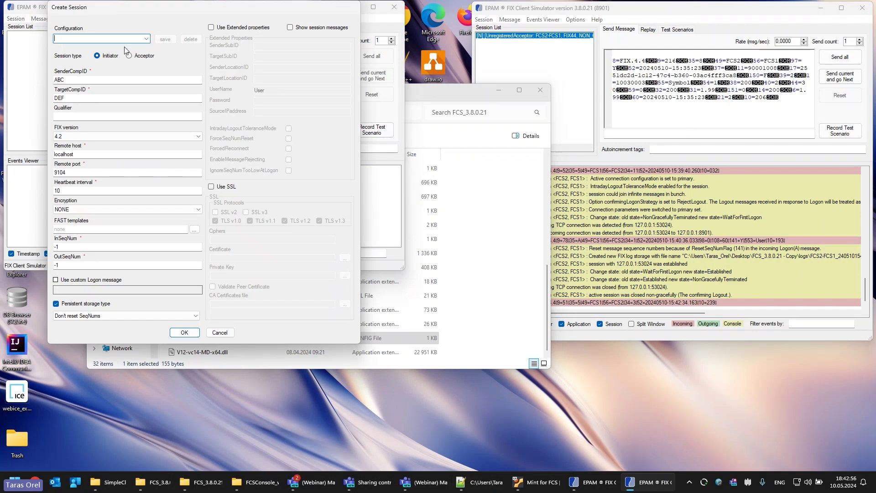
left_click(145, 40)
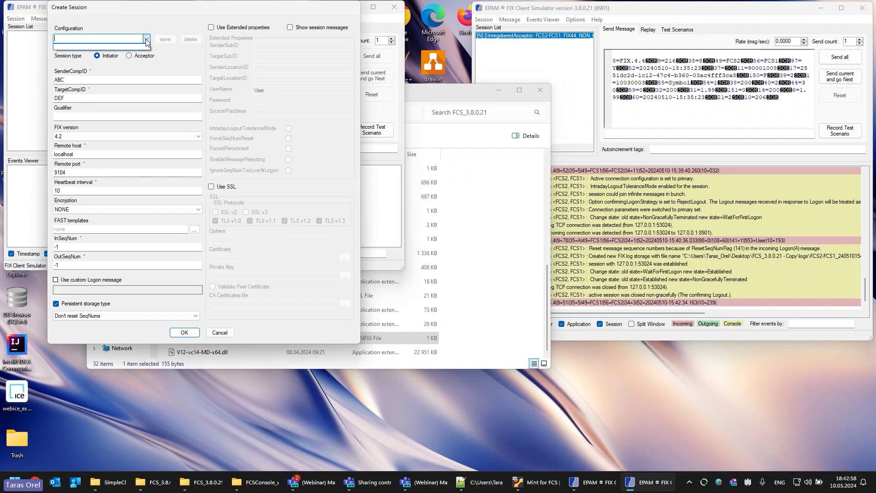
left_click(88, 41)
type("ABC")
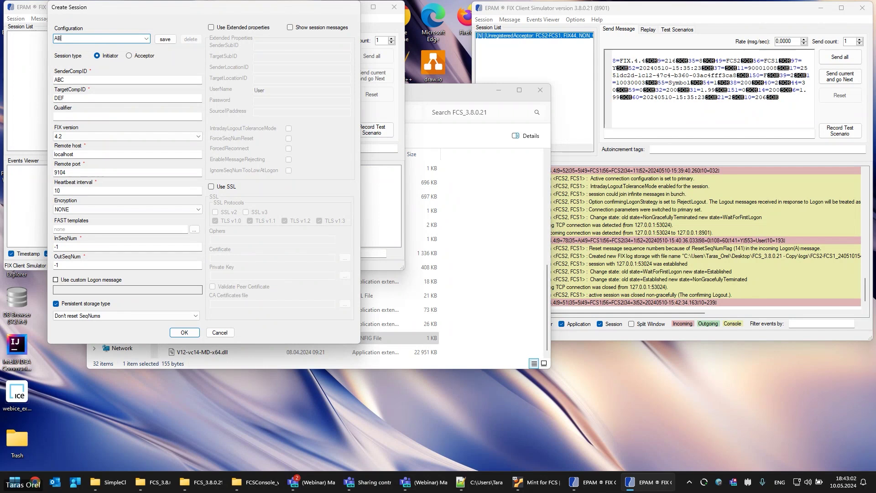
double_click(59, 173)
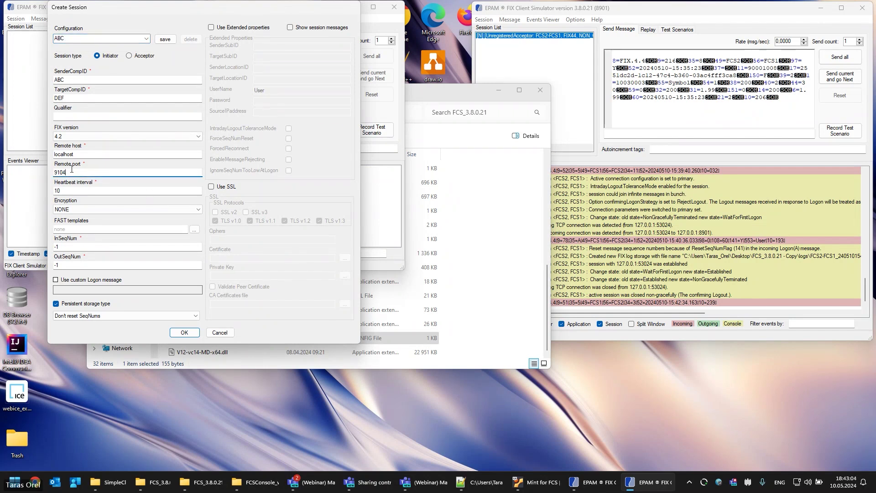
type("890")
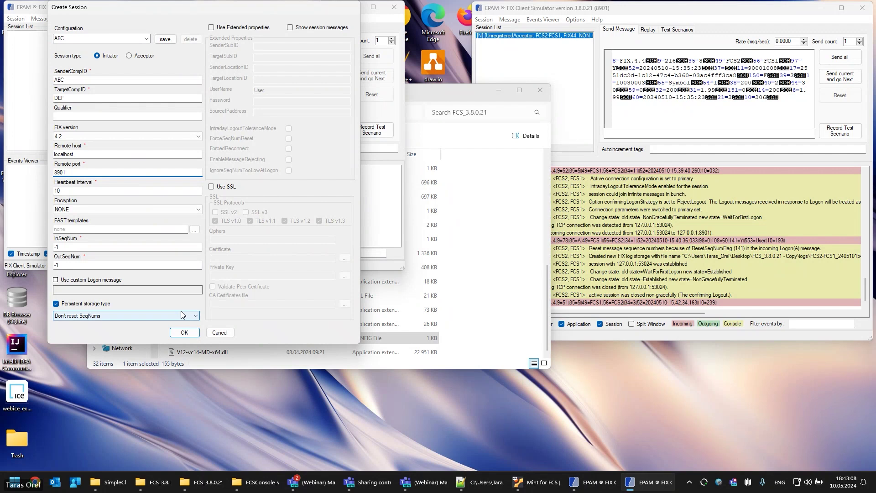
type("1")
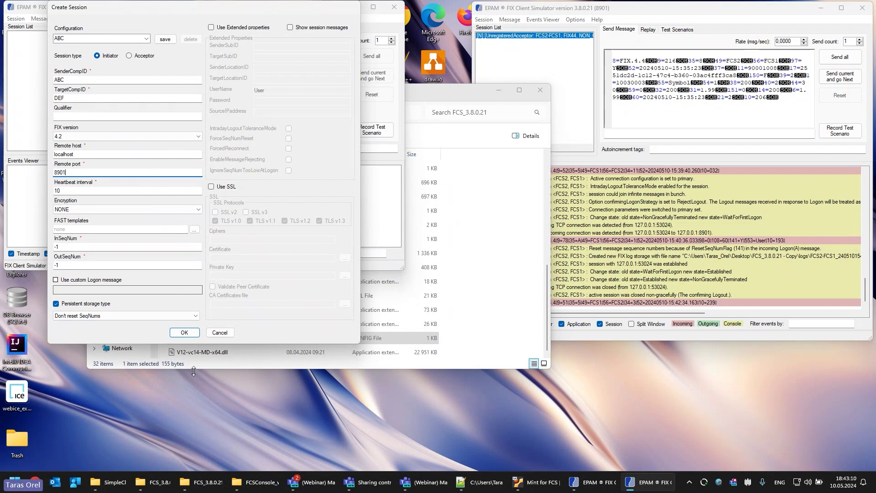
left_click(185, 332)
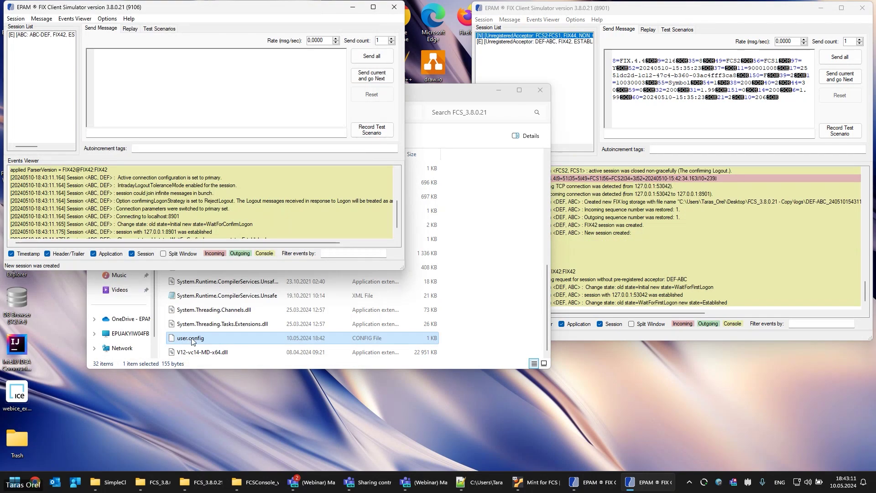
Reopen user.config from the FCS_3.8.0.21 folder in Notepad++ to check the settings saved after creating the ABC session, and close it
left_click(191, 341)
right_click(243, 340)
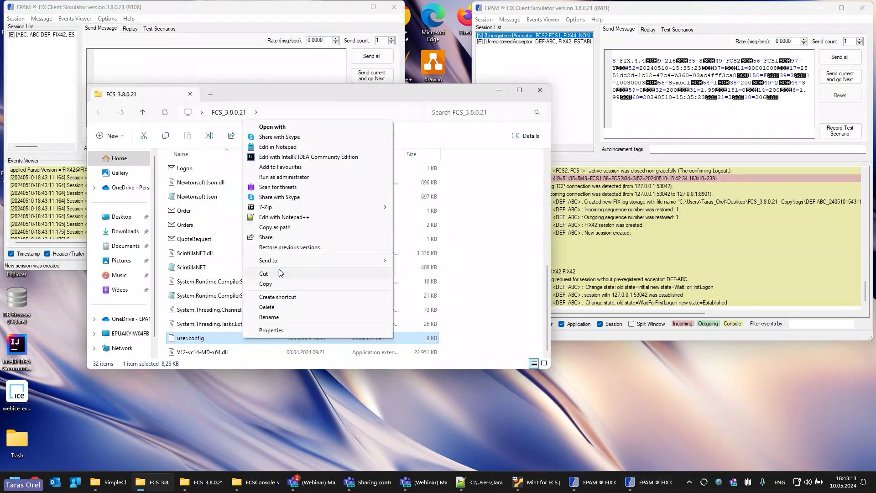
left_click(281, 218)
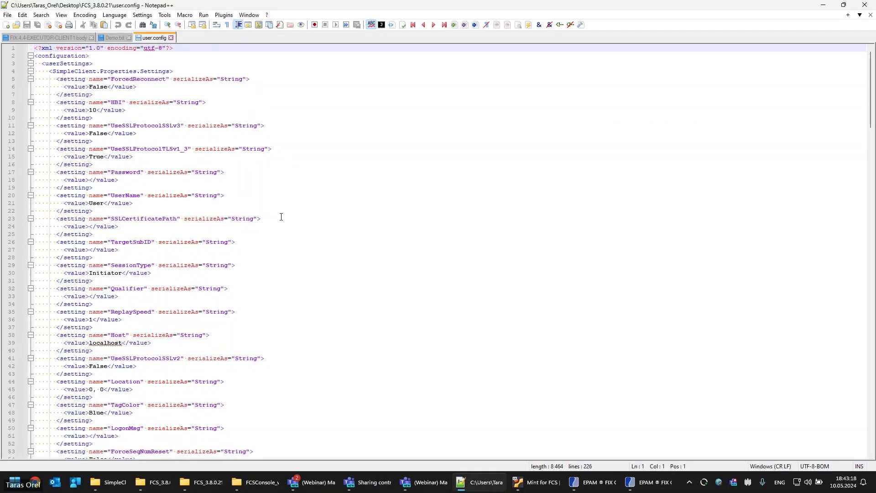
left_click(171, 37)
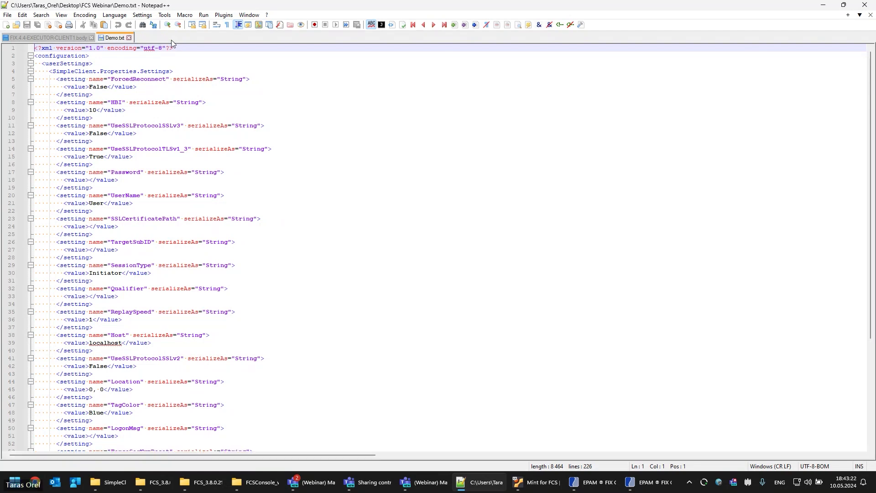
left_click(829, 6)
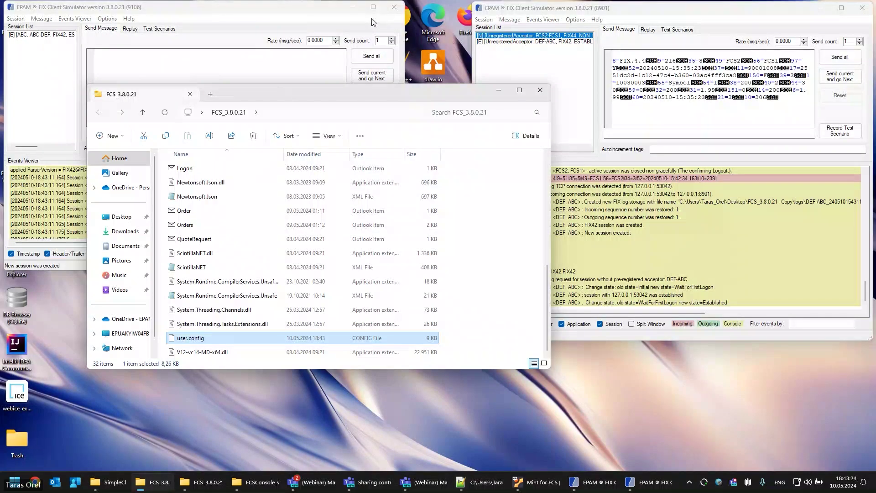
Restart the 9106 simulator by closing it and launching Fcs from the FCS_3.8.0.21 folder again
left_click(326, 21)
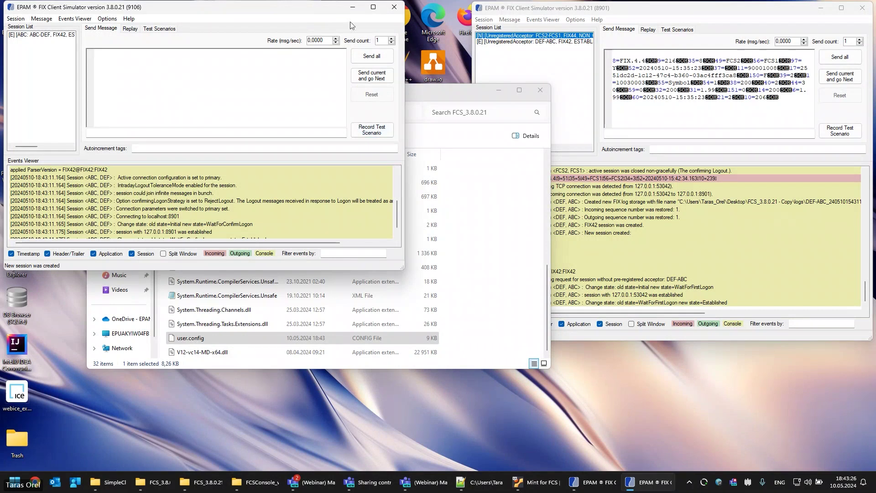
left_click_drag(327, 13, 335, 69)
left_click(401, 63)
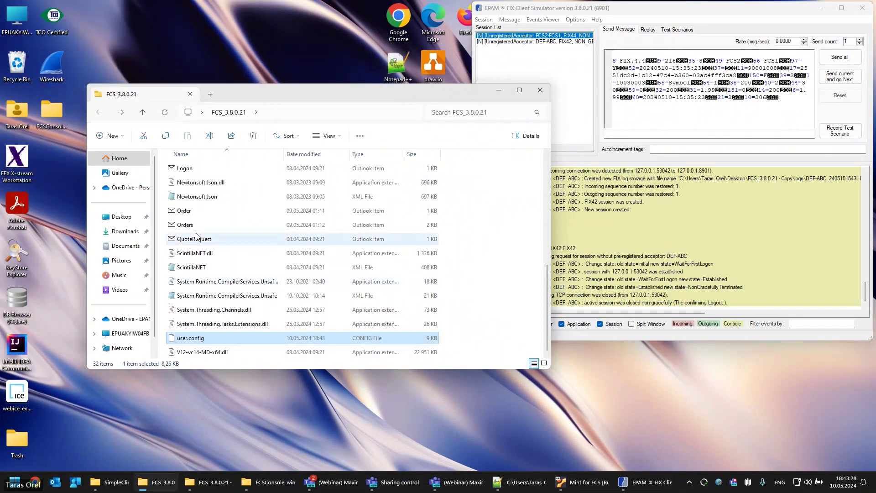
scroll(199, 191, "up", 2)
scroll(199, 190, "up", 3)
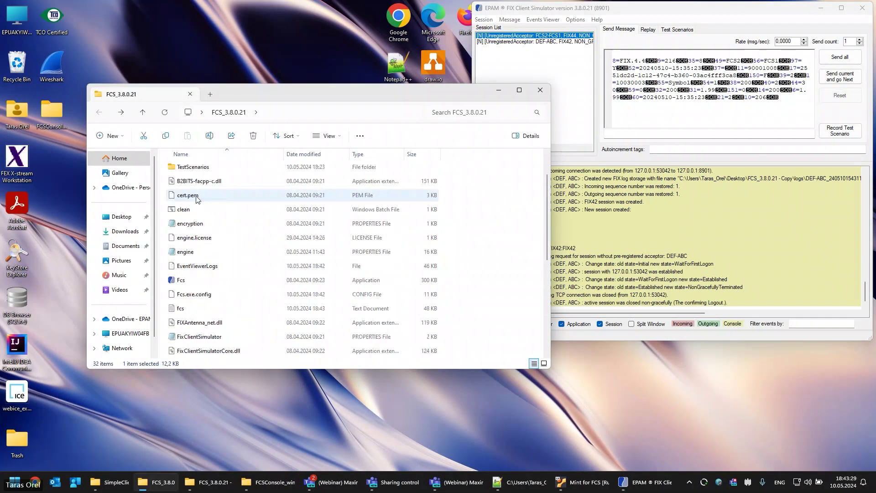
double_click(192, 281)
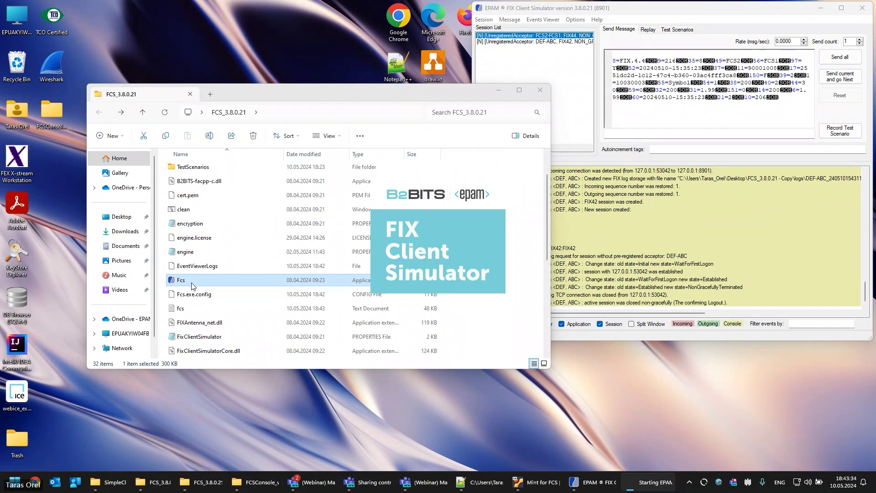
left_click(228, 208)
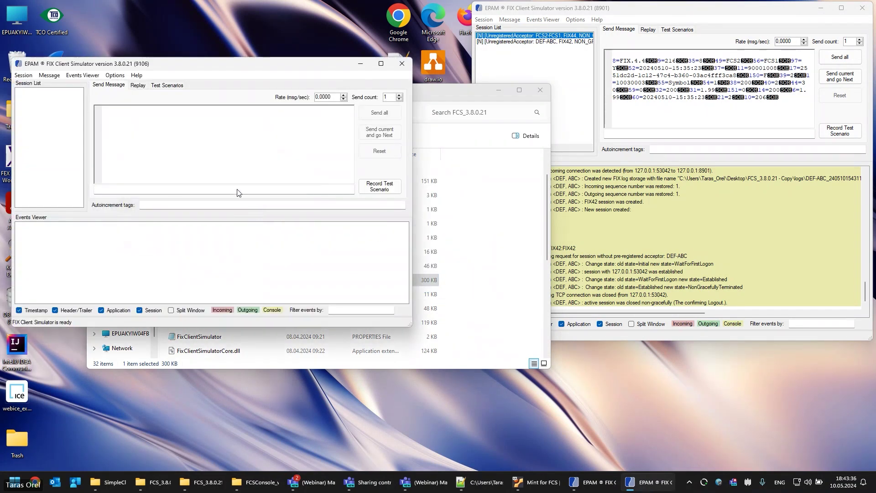
Check the stored session configuration in the 9106 simulator's Create Session dialog and leave without creating a session
left_click(24, 75)
left_click(36, 86)
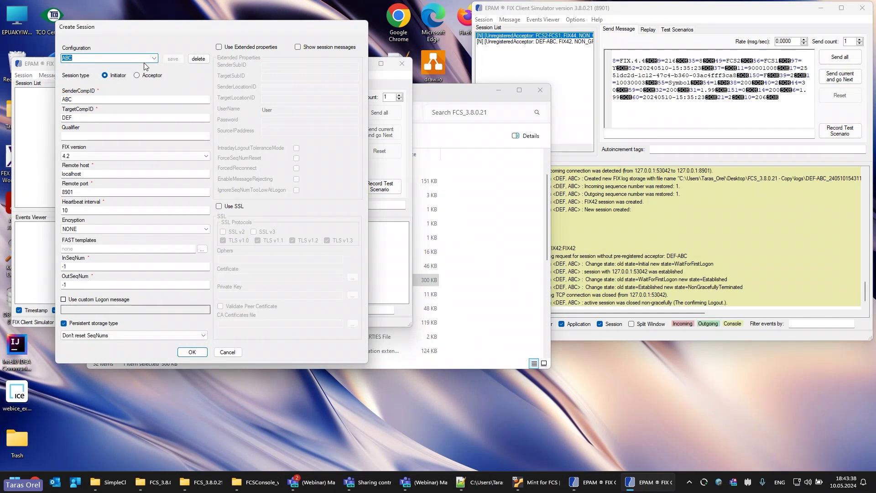
left_click(227, 352)
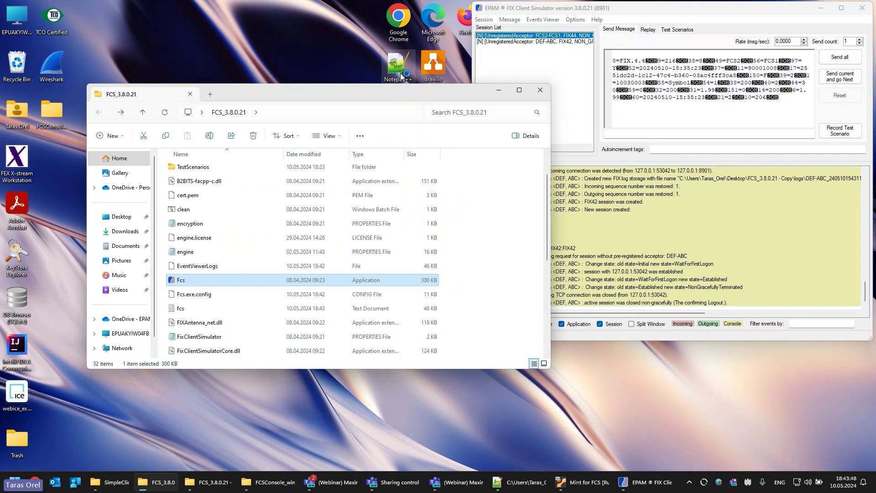
Restart the 8901 simulator by closing it and launching Fcs from the FCS_3.8.0.21 - Copy folder
left_click(870, 12)
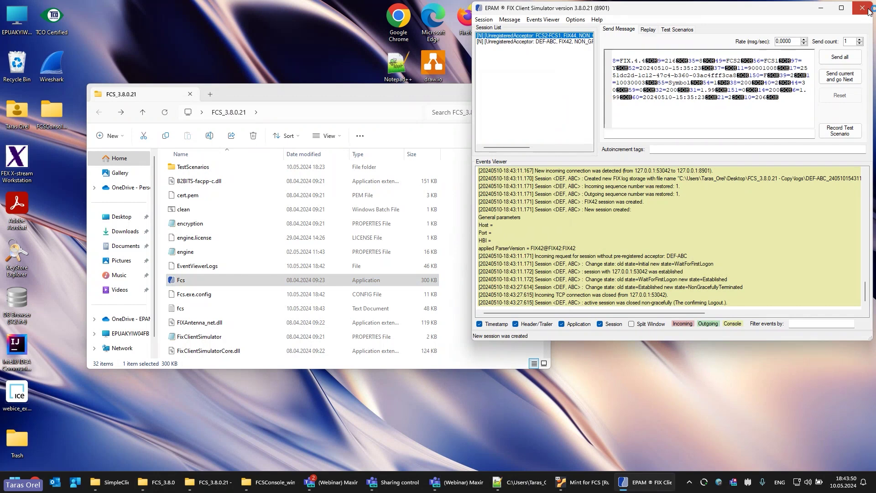
left_click(869, 12)
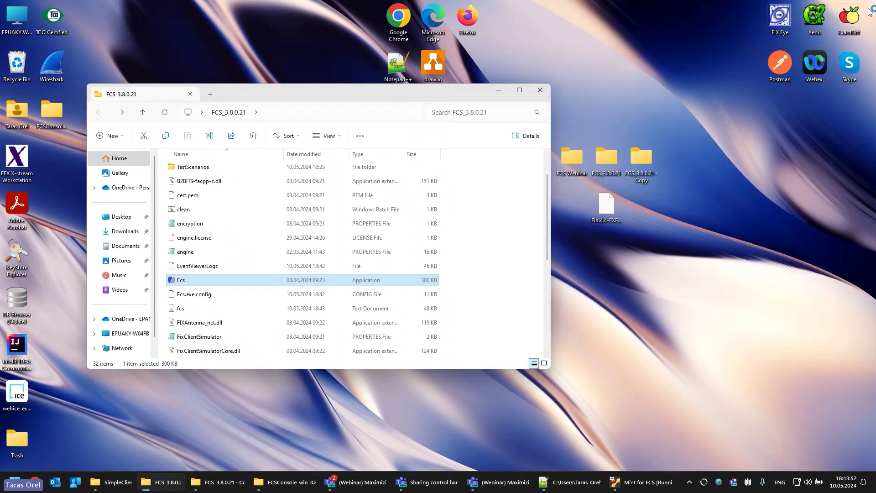
mouse_move(229, 489)
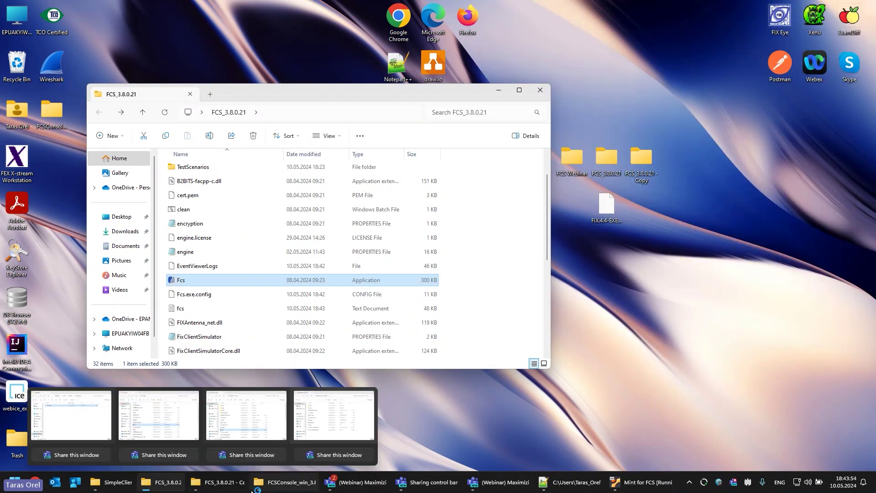
left_click(246, 415)
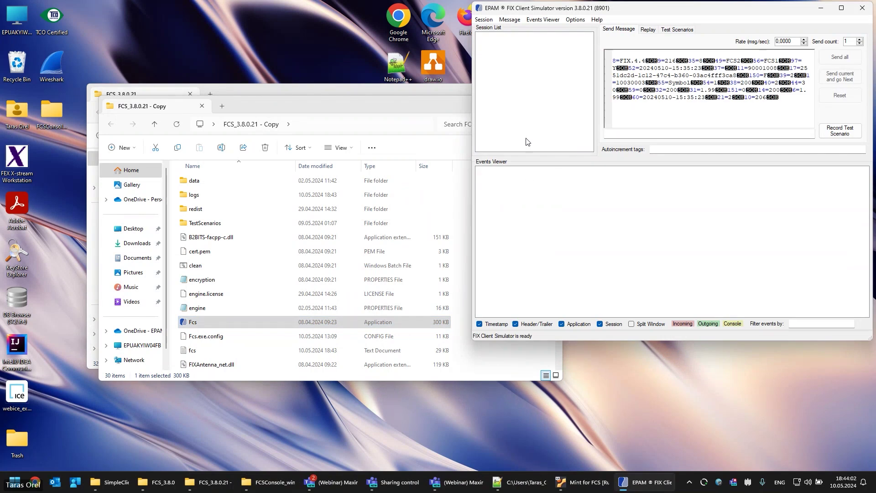
Review the list of saved configurations in the 8901 simulator's Create Session dialog and cancel without creating a session
left_click(487, 21)
left_click(502, 31)
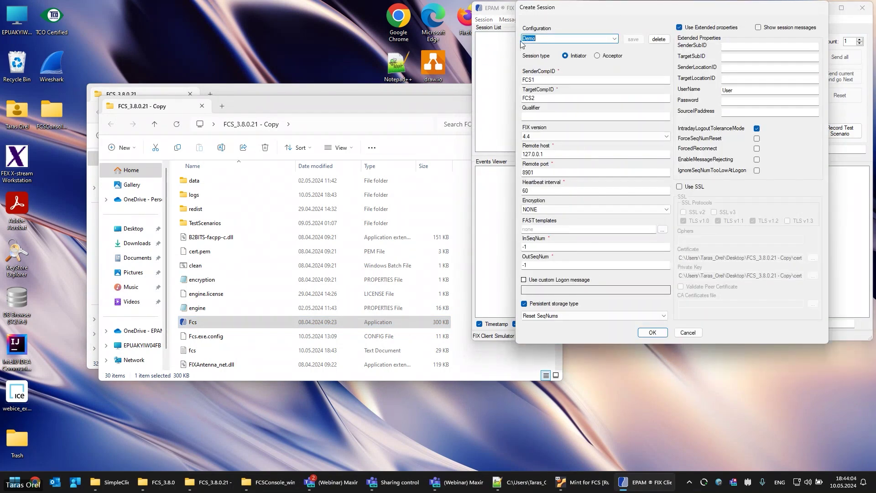
left_click(614, 38)
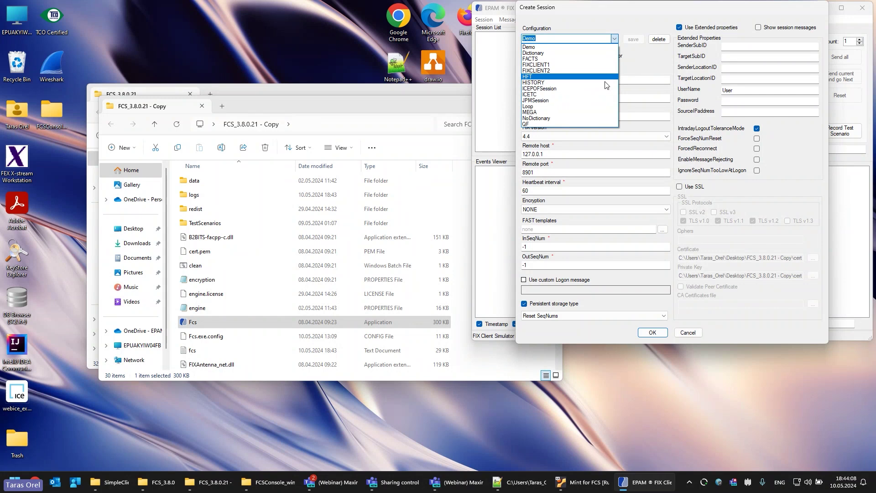
left_click(650, 66)
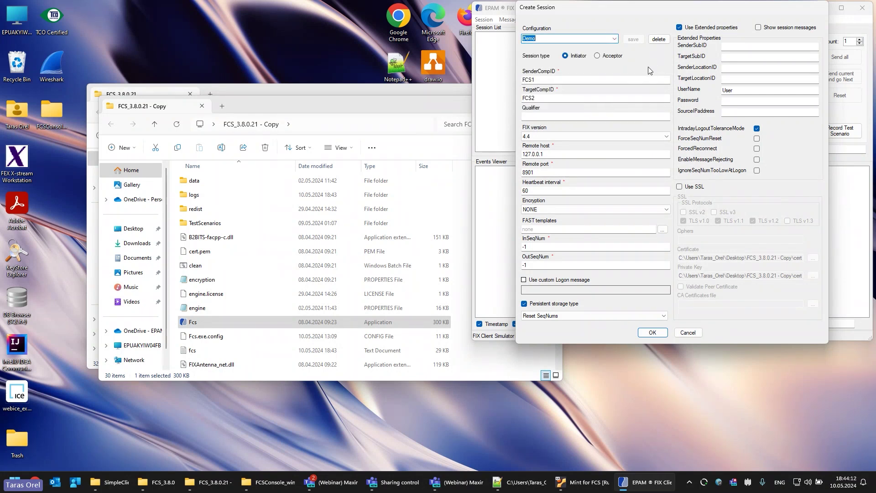
left_click(687, 332)
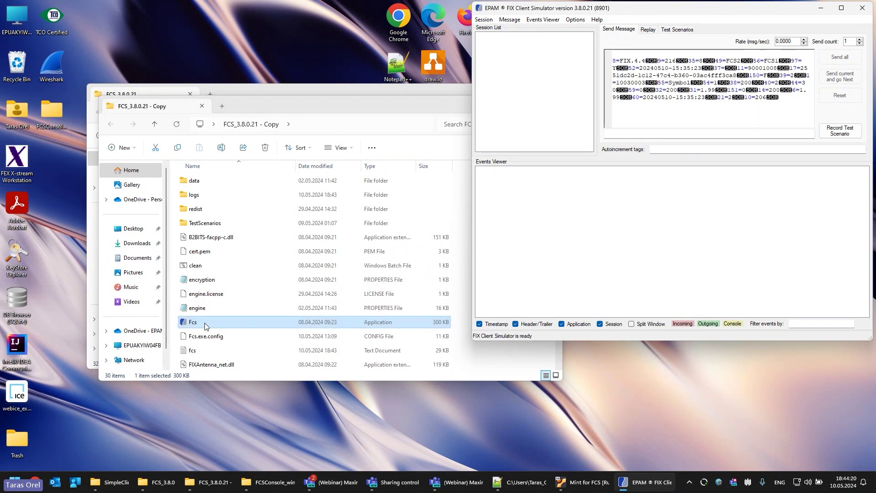
Launch Fcs from the FCS_3.8.0.21 folder to show both simulators side by side, and close both of them
left_click(255, 91)
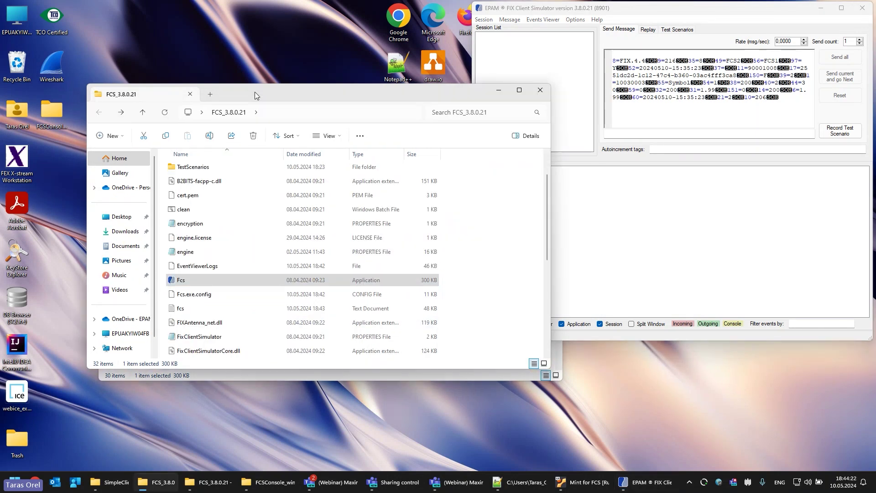
double_click(195, 281)
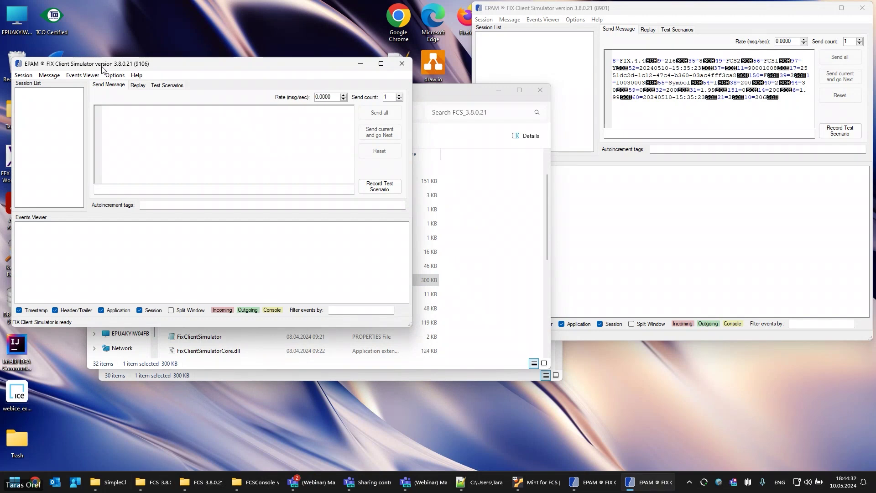
left_click(400, 66)
left_click(862, 8)
Move the FCS_3.8.0.21 folder window off the Copy folder window and open its Fcs.exe.config with Notepad++
left_click_drag(341, 94, 273, 40)
left_click(115, 244)
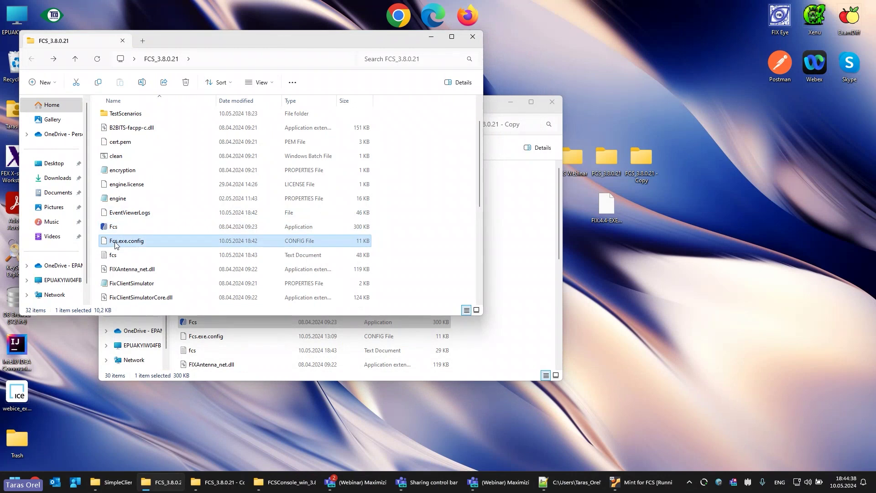
right_click(122, 248)
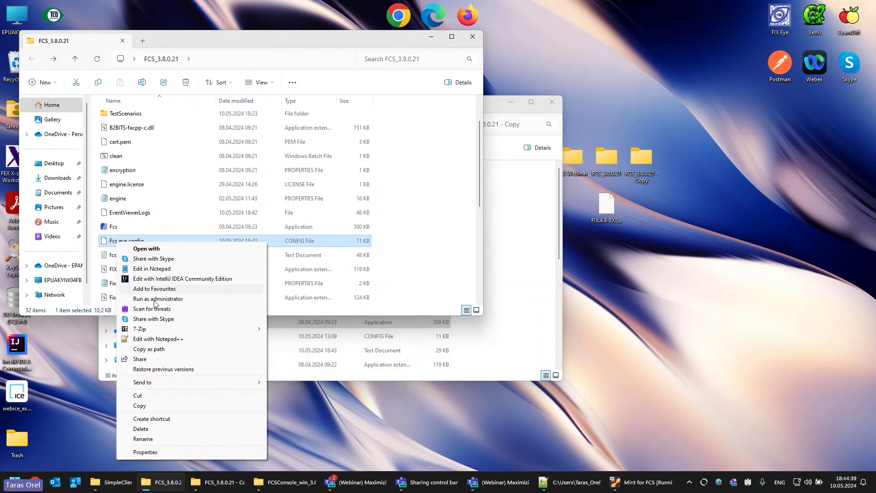
left_click(153, 340)
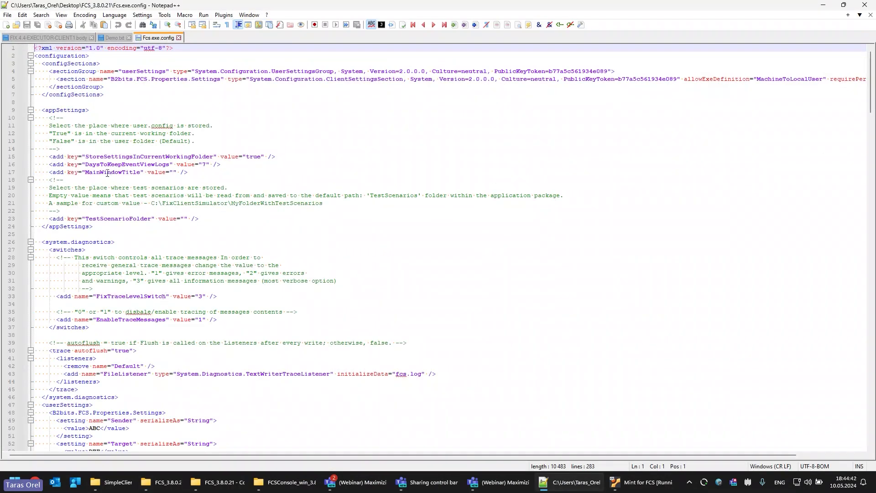
Set the MainWindowTitle value to "1st FCS window" in Fcs.exe.config, save and close the file, and minimize Notepad++
left_click_drag(85, 172, 122, 173)
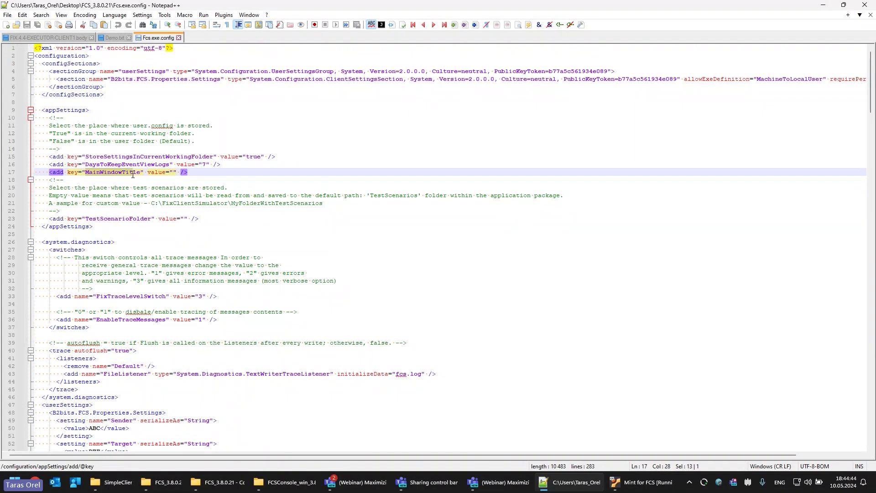
left_click(173, 172)
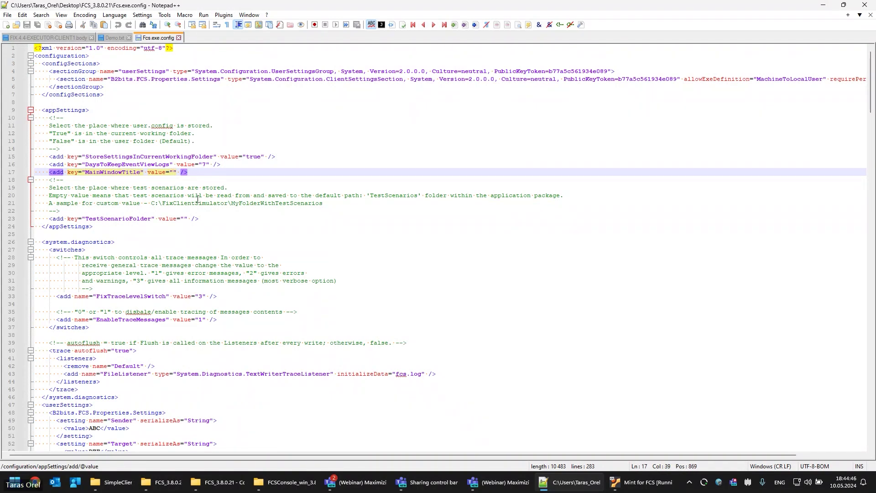
type("1")
type("st")
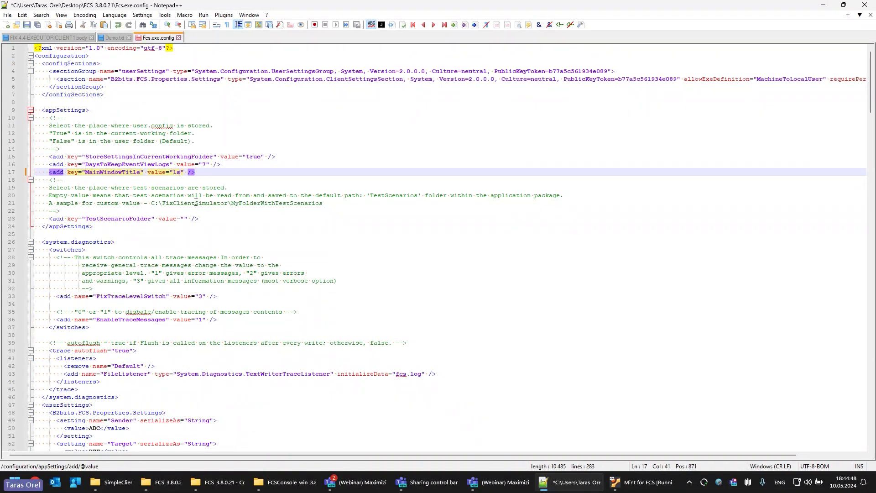
type(" FCS")
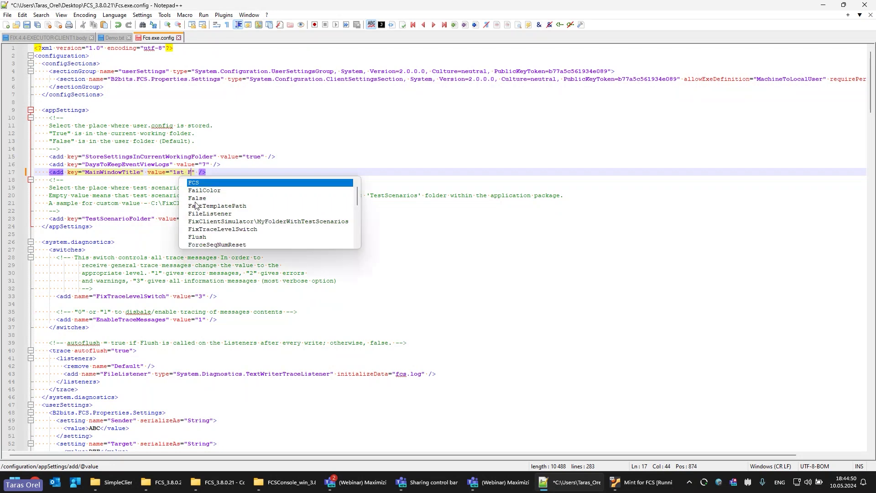
type(" window")
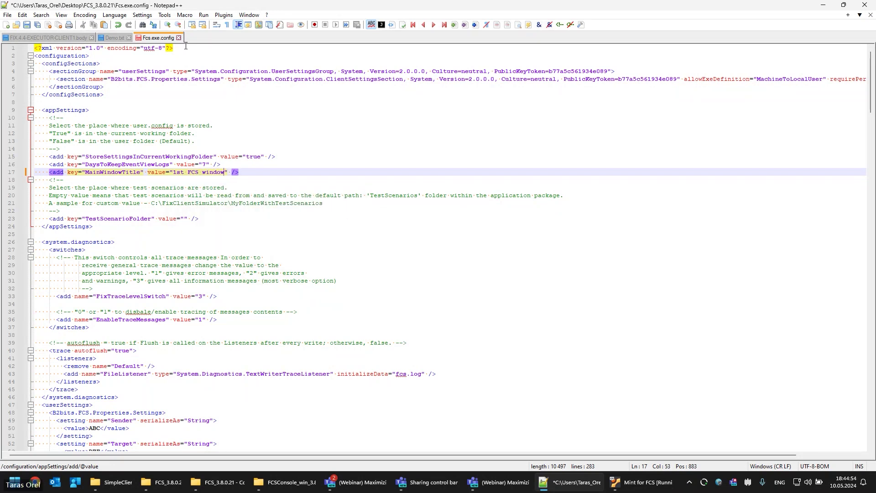
key("ctrl+s")
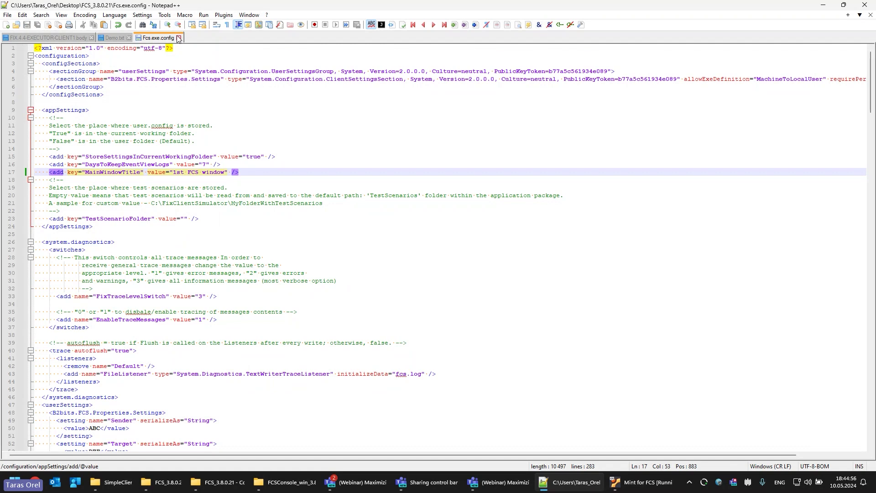
left_click(178, 39)
left_click(823, 5)
Switch to the FCS_3.8.0.21 - Copy folder and open its Fcs.exe.config with Notepad++
left_click(286, 483)
left_click(226, 483)
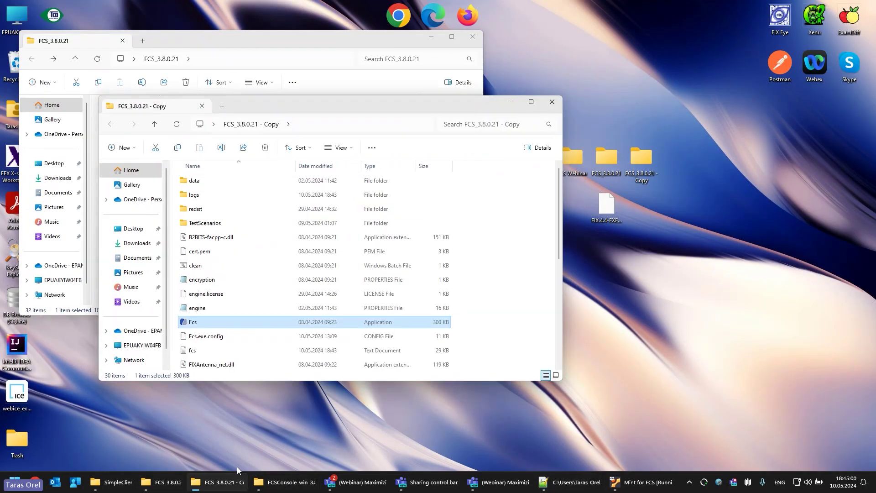
left_click(211, 338)
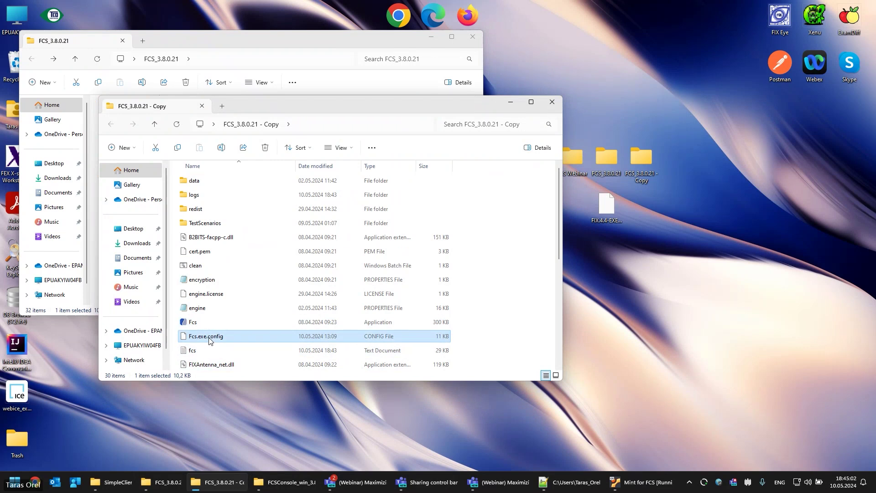
right_click(211, 337)
left_click(247, 217)
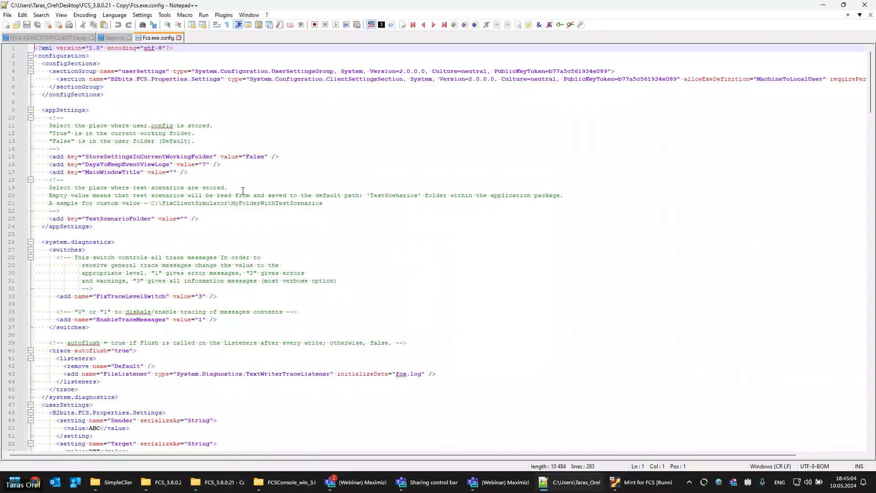
Set MainWindowTitle to "2nd FCS window" in the Copy folder's Fcs.exe.config, save and close the file, and minimize Notepad++
left_click(177, 172)
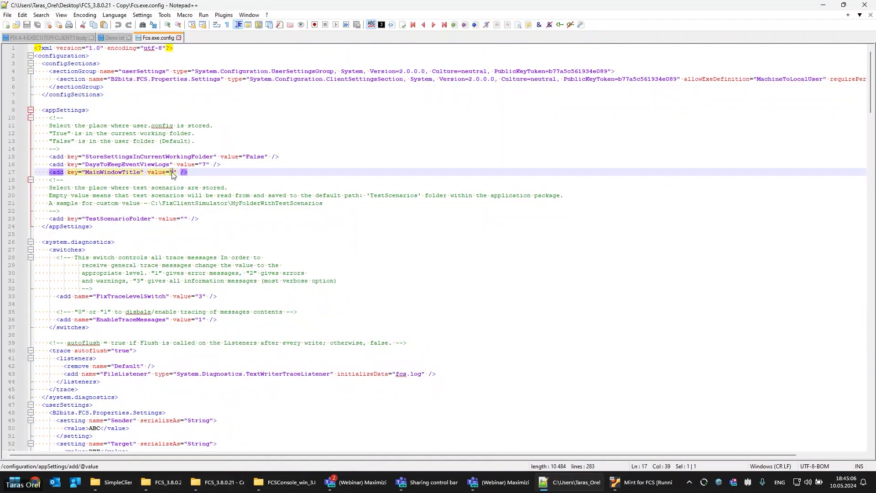
type("2nd ")
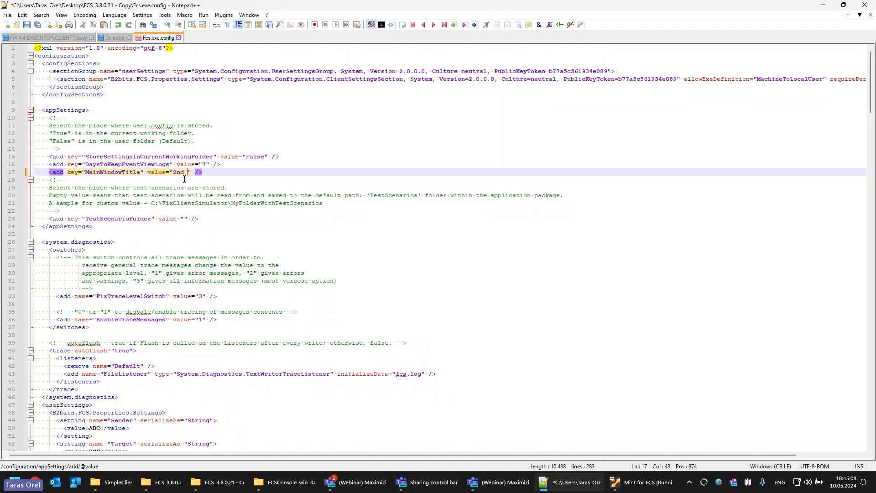
type("FCS win")
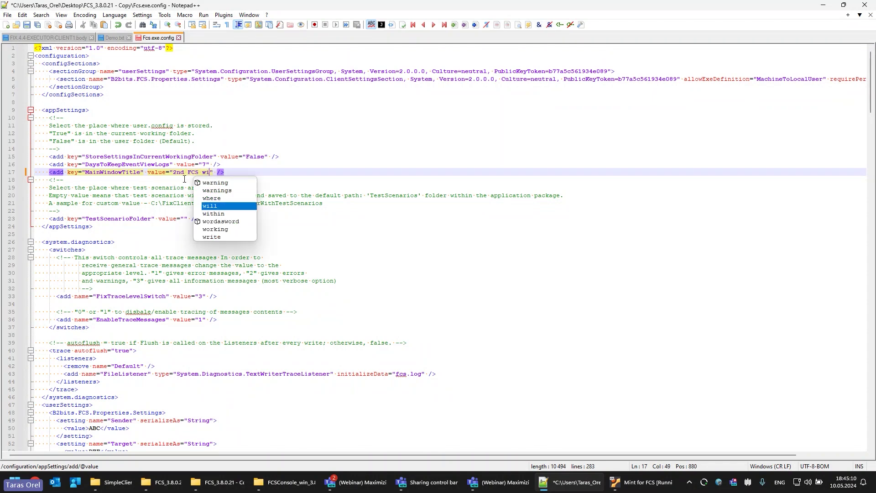
type("dow")
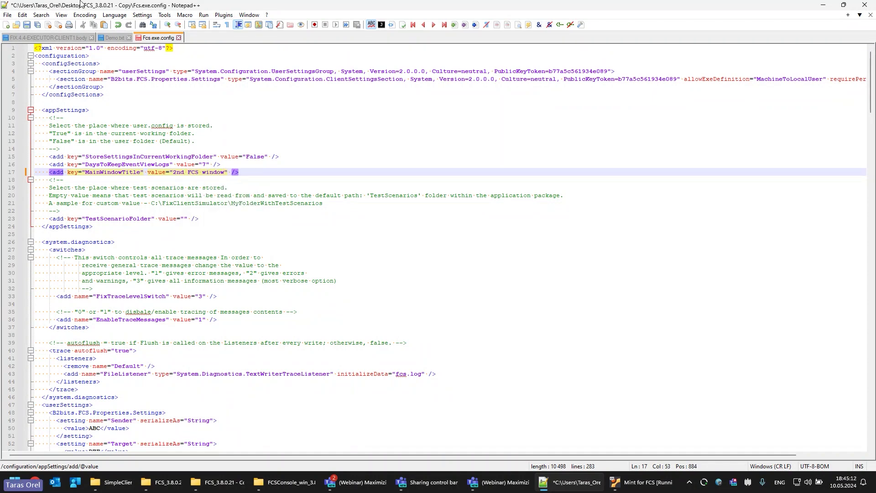
left_click(37, 25)
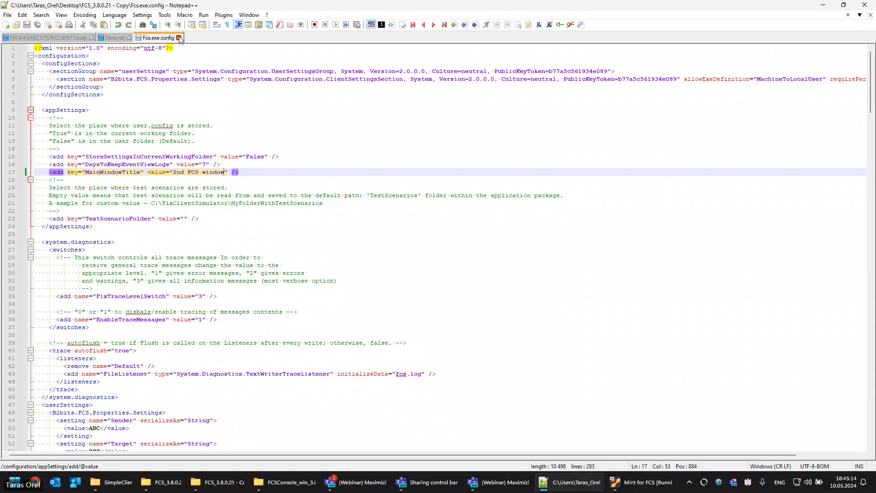
left_click(48, 25)
left_click(830, 5)
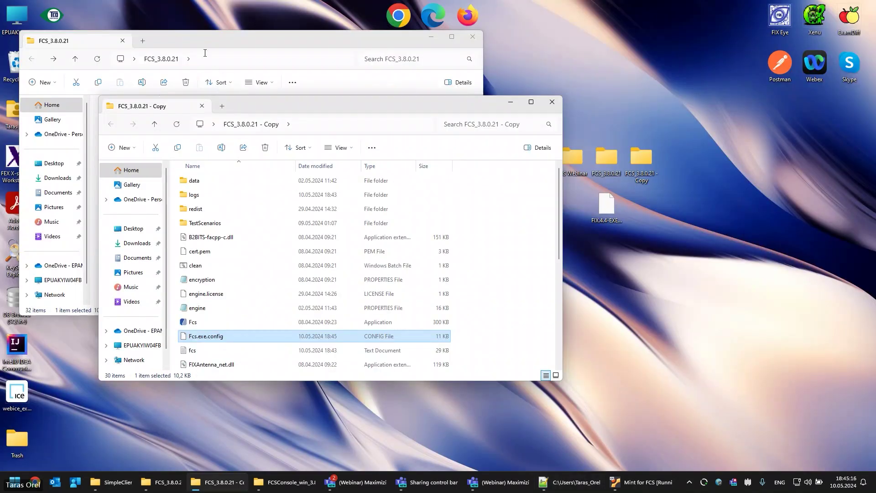
Launch Fcs from the FCS_3.8.0.21 folder and from its Copy folder, minimizing both folder windows
left_click(215, 69)
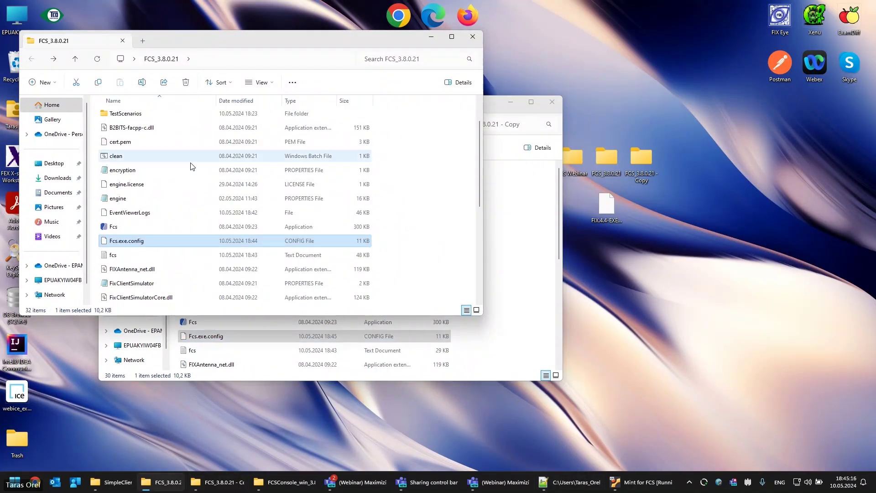
double_click(125, 226)
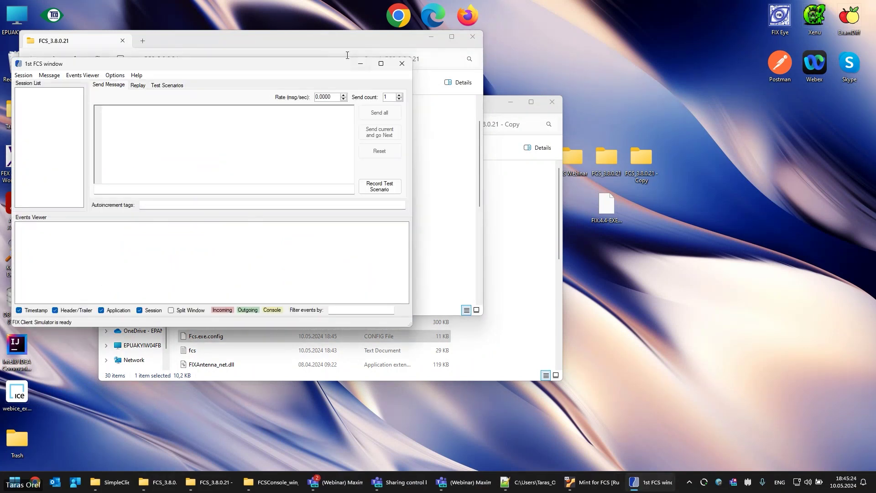
left_click(438, 38)
left_click(429, 106)
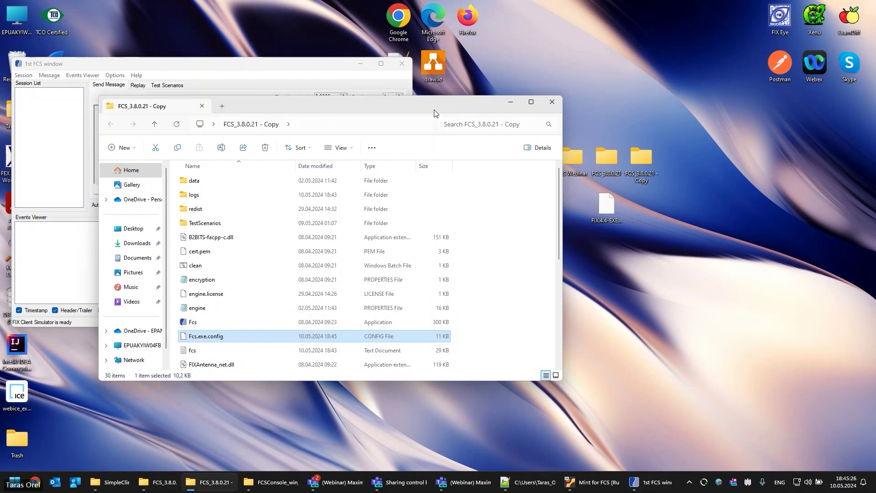
double_click(204, 323)
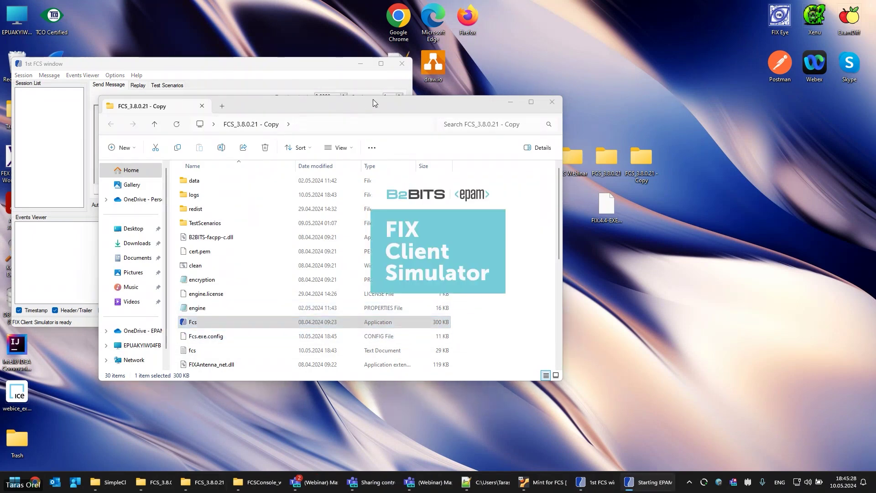
left_click(508, 101)
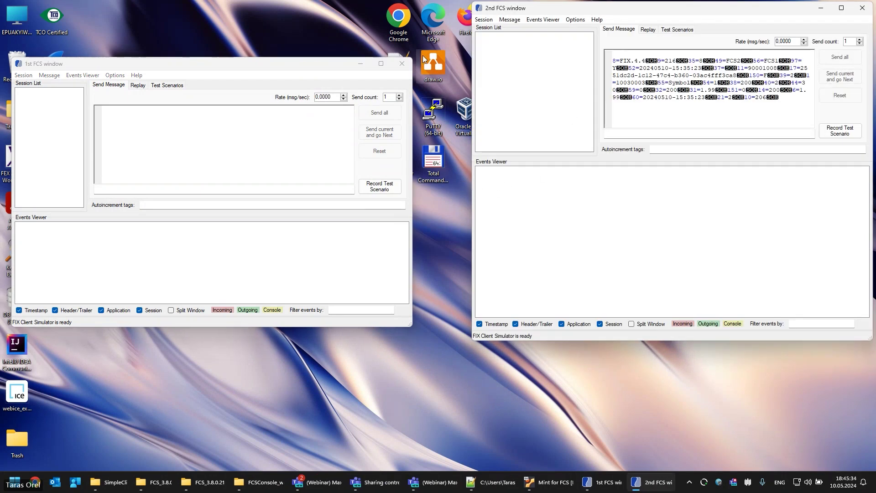
Arrange the 1st and 2nd FCS windows side by side and check their taskbar titles
left_click_drag(278, 64, 268, 18)
left_click_drag(561, 15, 504, 26)
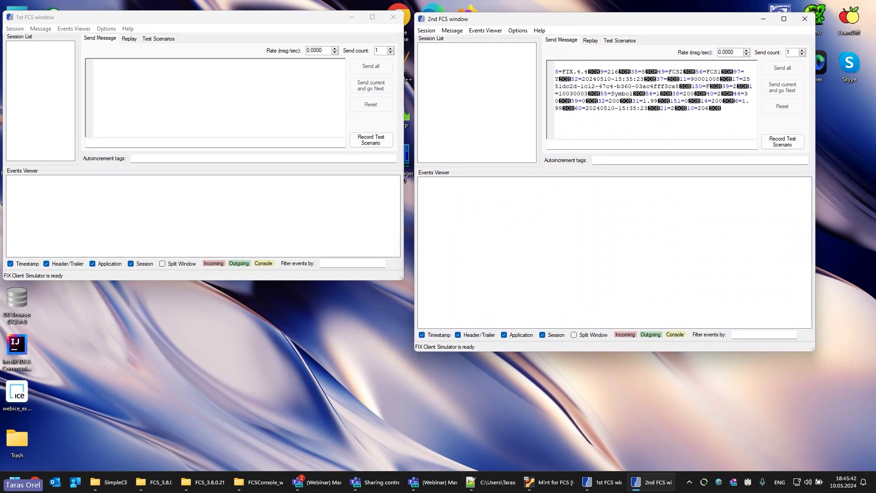
mouse_move(601, 481)
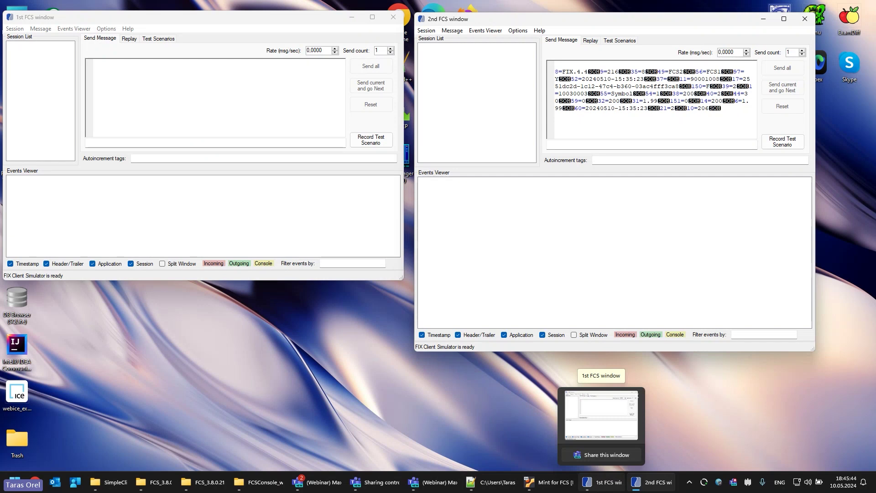
mouse_move(663, 487)
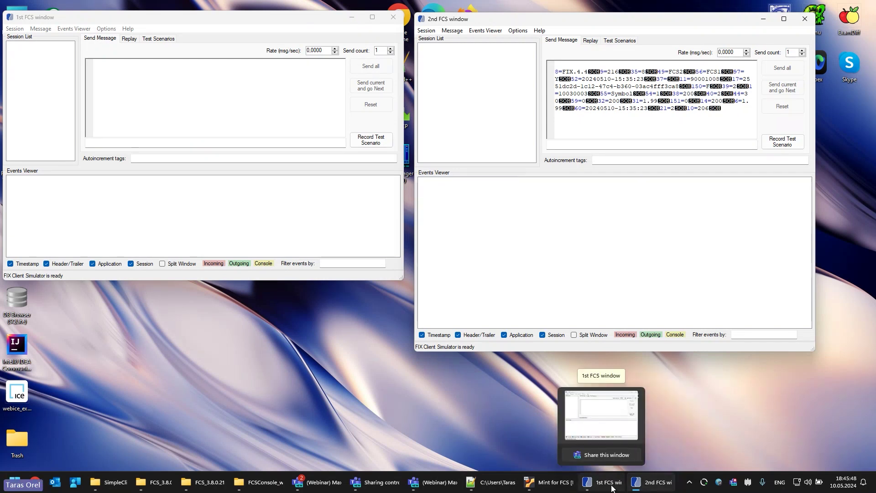
Create the ABC initiator session in the 1st FCS window with FIX version 4.4
left_click(15, 29)
left_click(45, 40)
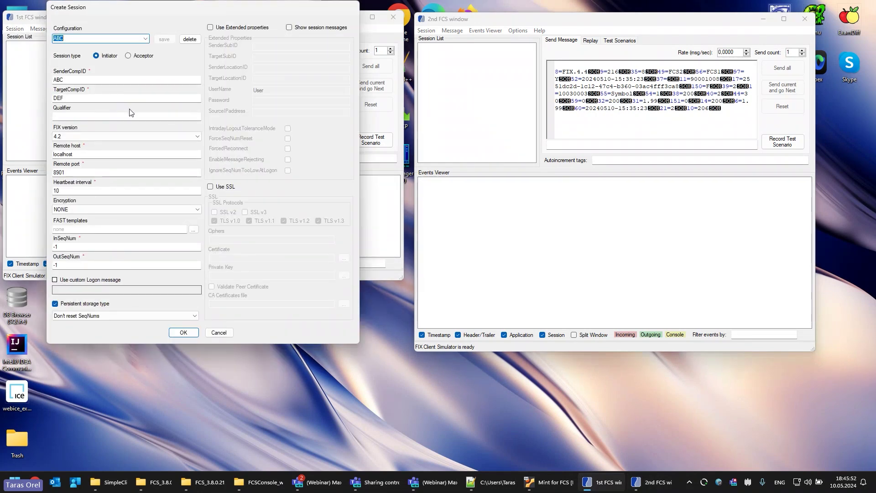
left_click(79, 137)
left_click(91, 154)
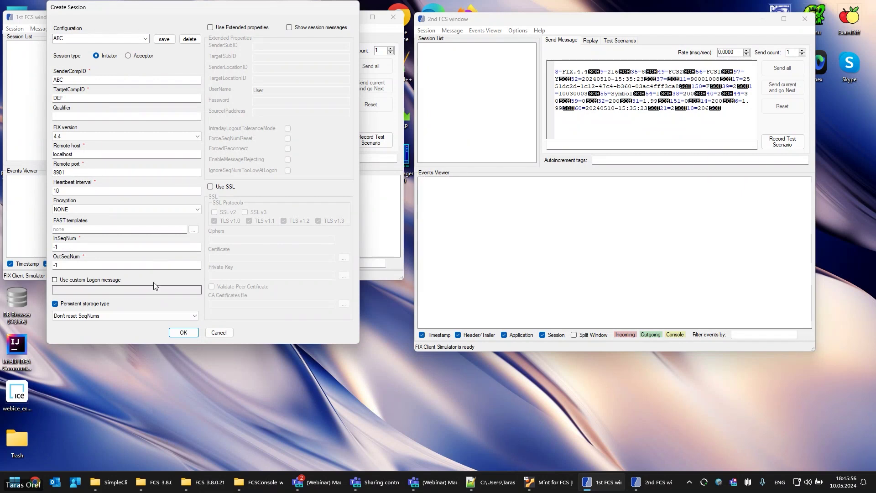
left_click(184, 332)
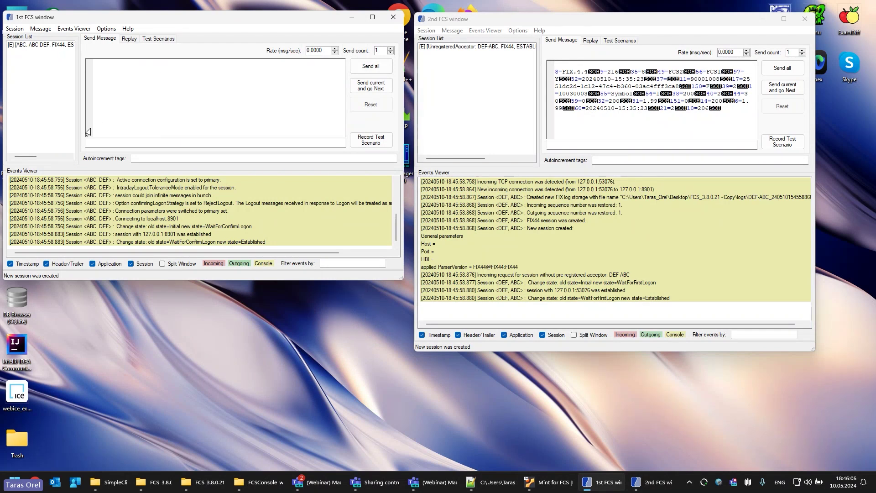
Load the Orders message file from the FCS_3.8.0.21 folder into the 1st FCS window
left_click(42, 29)
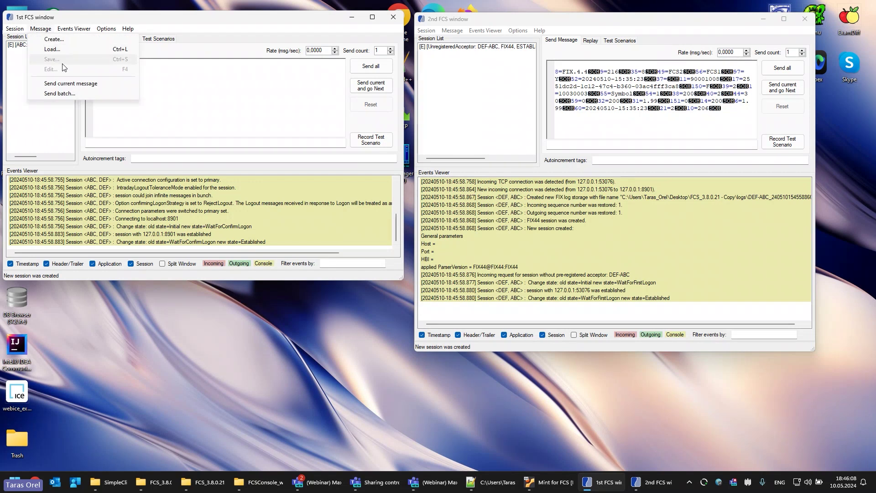
left_click(64, 51)
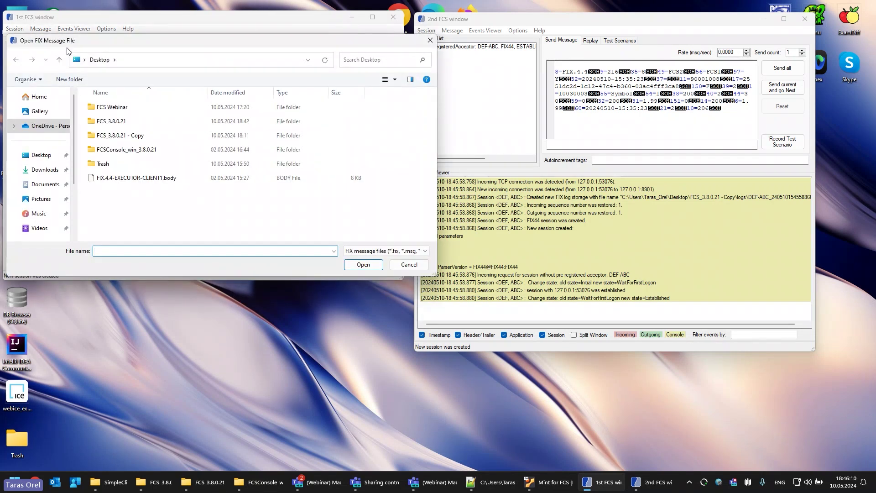
double_click(114, 120)
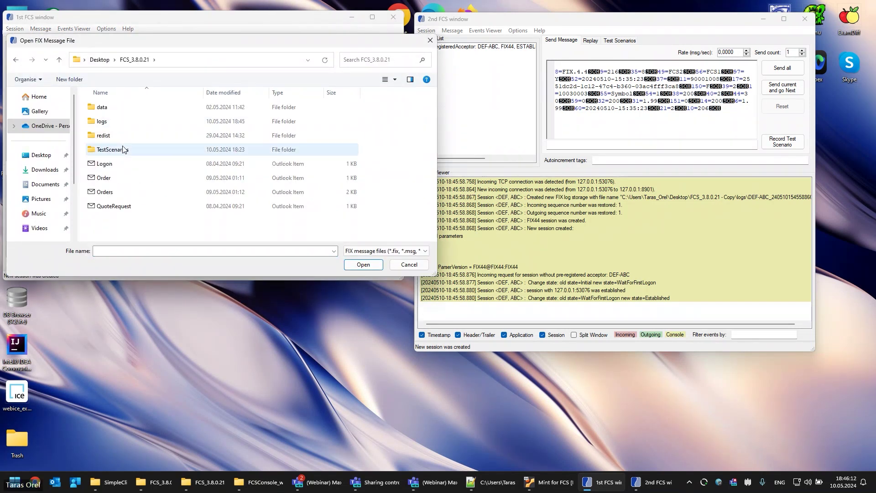
double_click(112, 191)
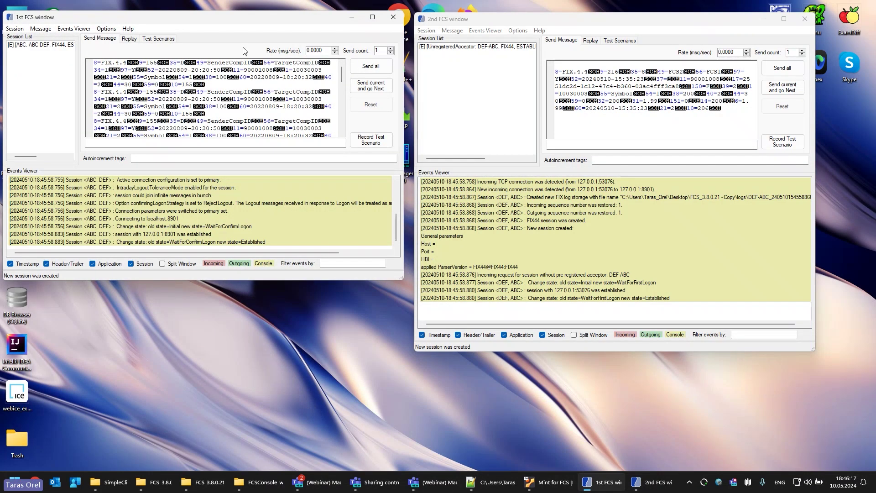
Send three consecutive orders one at a time from mid-list in the 1st FCS window and select the 2nd window's session
scroll(221, 89, "down", 3)
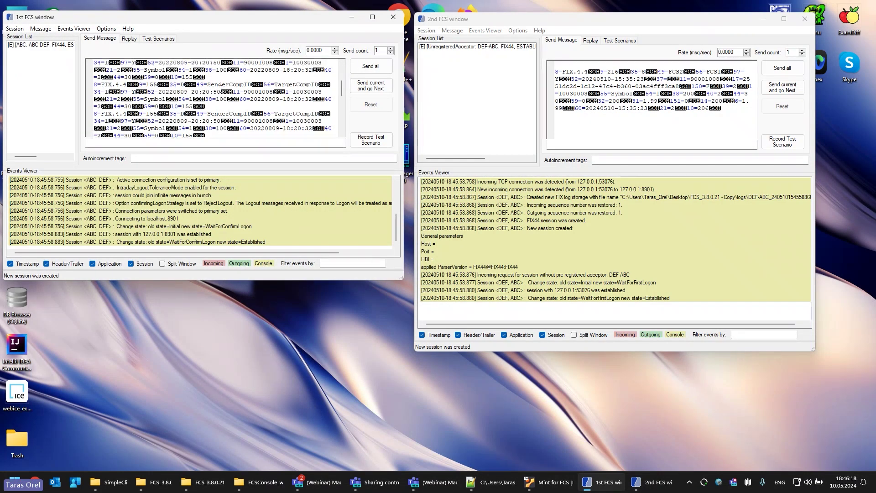
left_click(368, 89)
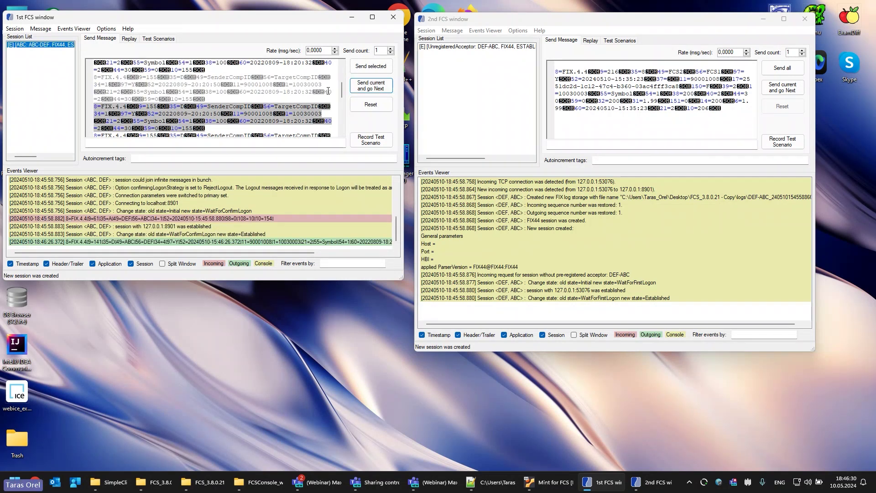
left_click(364, 91)
left_click(364, 91)
left_click(471, 48)
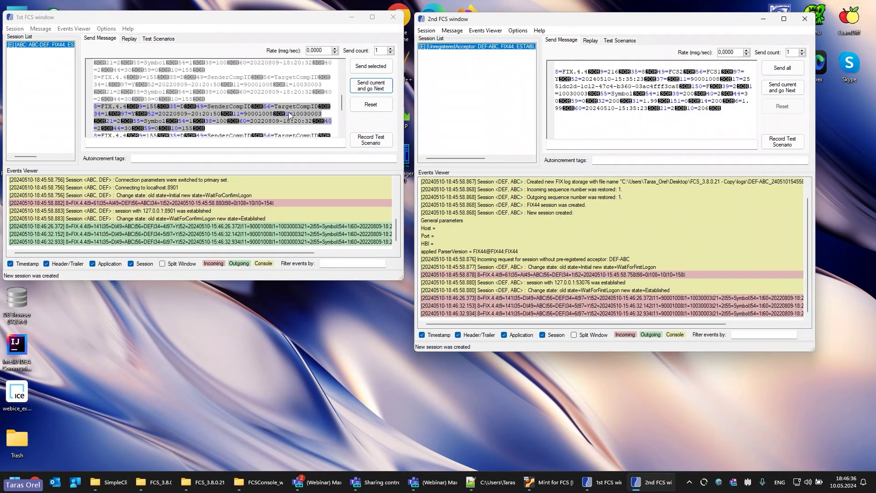
Maximize the 1st FCS window, select the last three orders in the message list and send the selection
scroll(274, 113, "down", 3)
left_click_drag(208, 130, 154, 78)
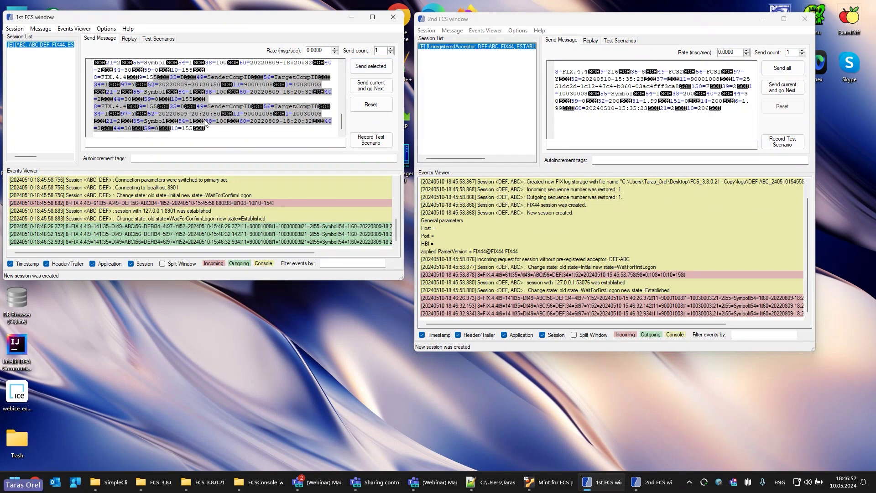
double_click(248, 23)
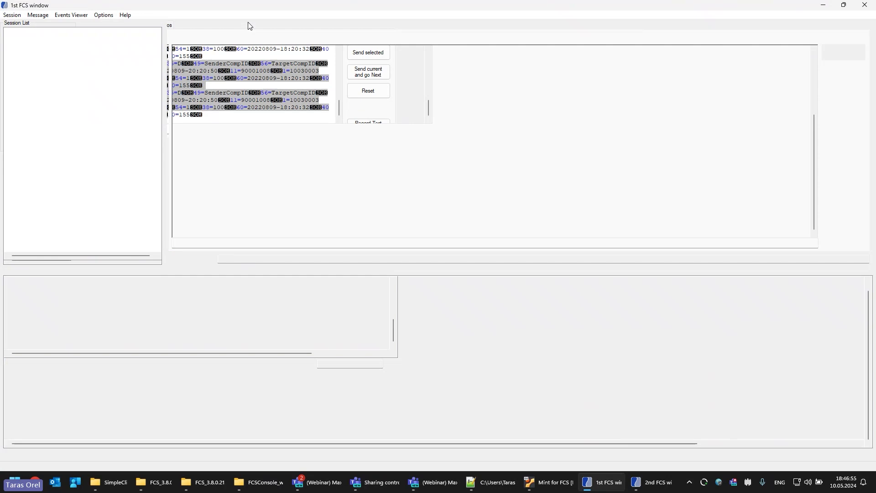
left_click_drag(308, 188, 257, 151)
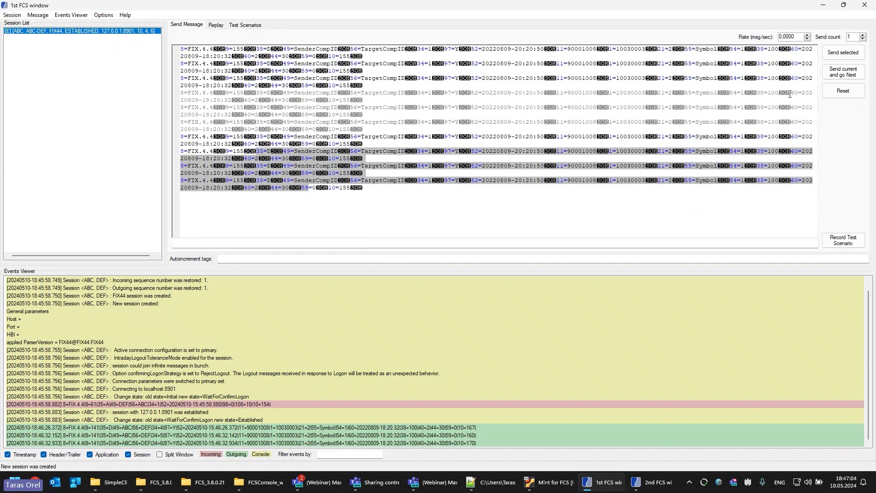
left_click(839, 54)
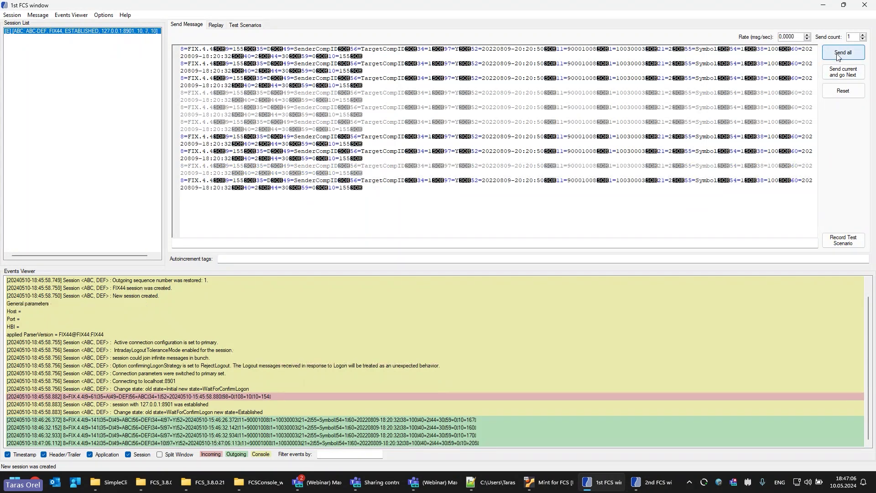
Select the newest outgoing event, reset the orders' sent marks and restore the 1st FCS window to its smaller size
left_click(425, 444)
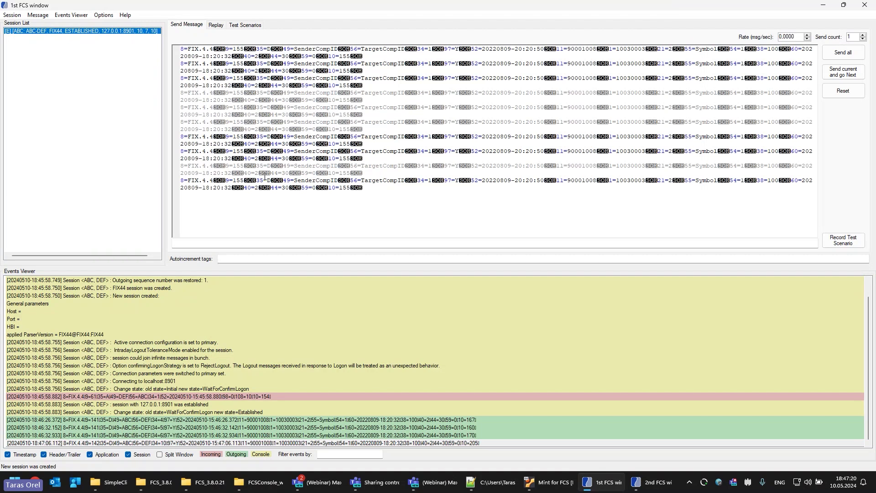
left_click(843, 90)
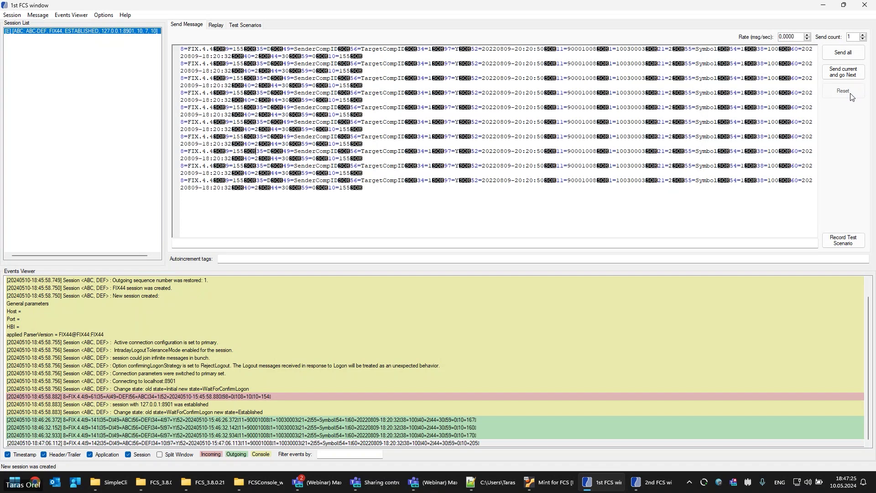
double_click(629, 7)
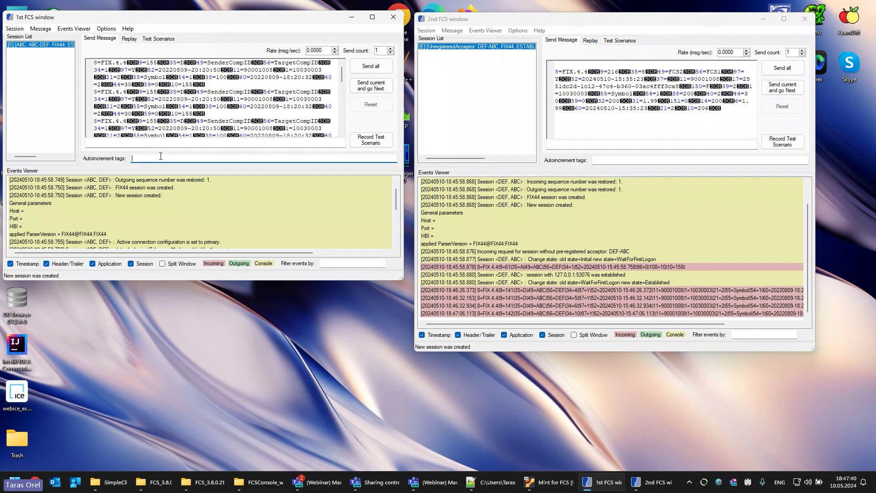
Set the autoincrement tags to 55=IBM, send all orders and review tag 55 in the sent events
type("55")
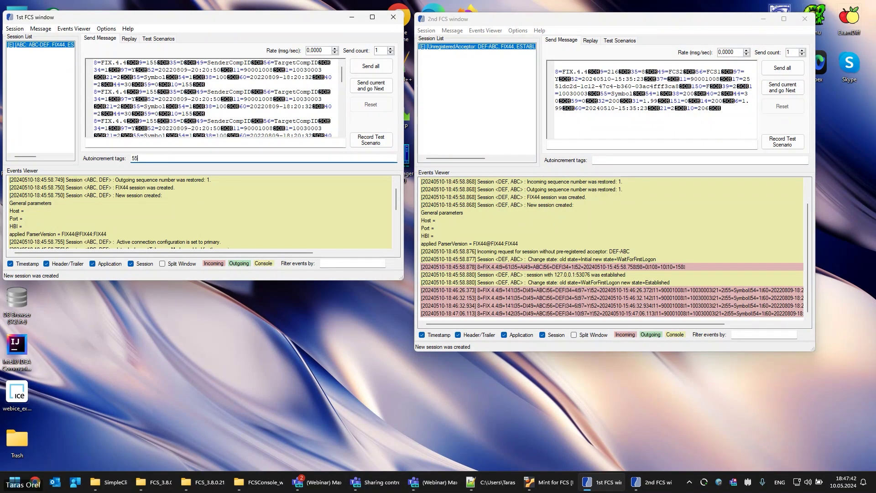
type("=")
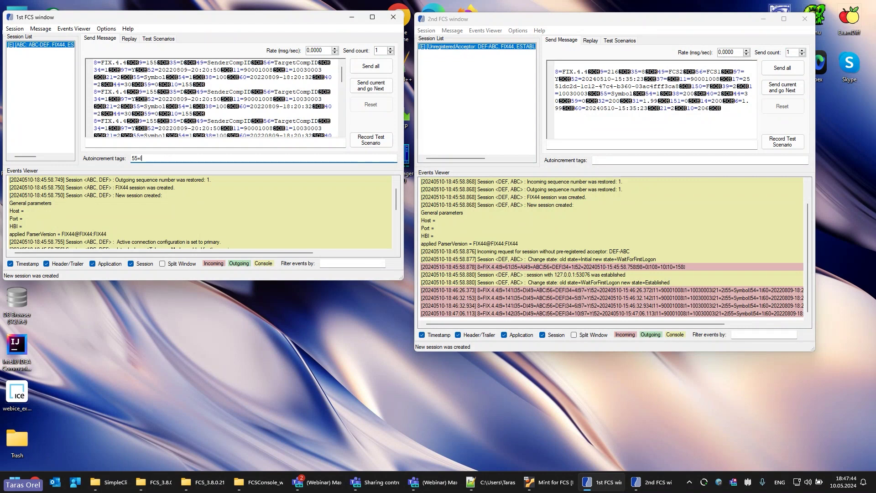
type("IBM")
left_click(372, 68)
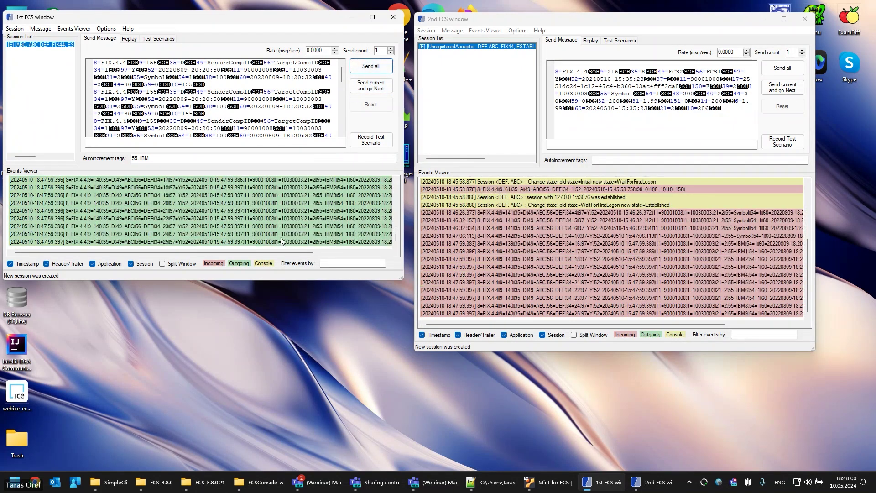
scroll(282, 241, "up", 1)
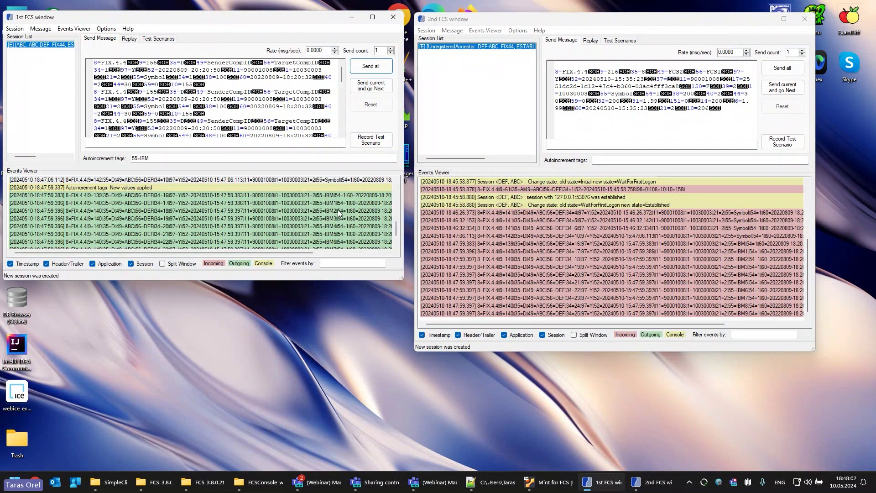
scroll(337, 212, "down", 1)
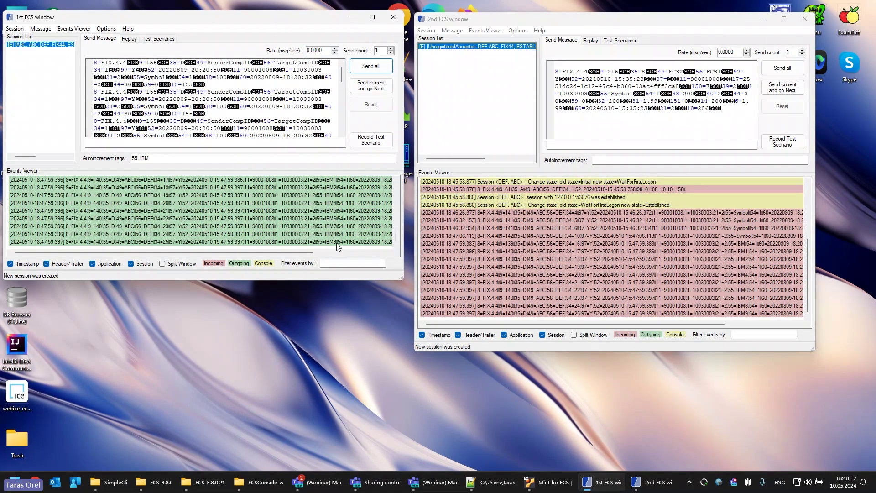
Extend the autoincrement tags to "55=IBM 11=ID" and send all orders into a cleared Events Viewer
left_click(158, 160)
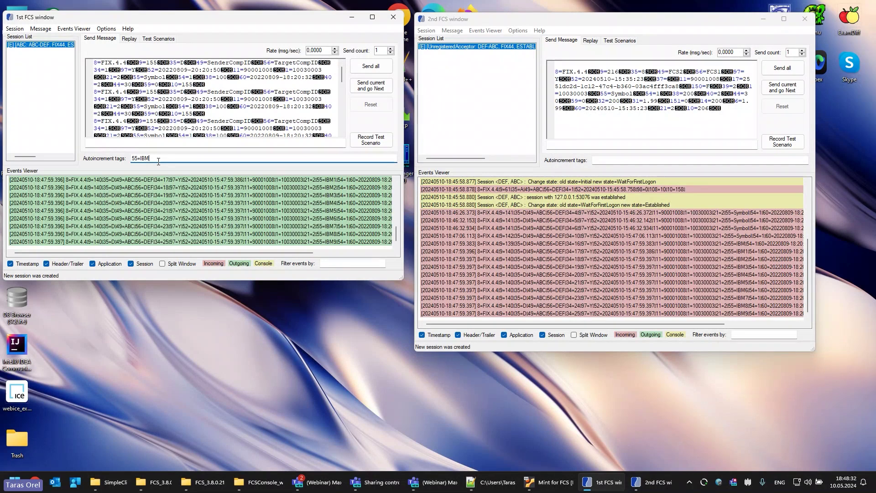
type("11=ID")
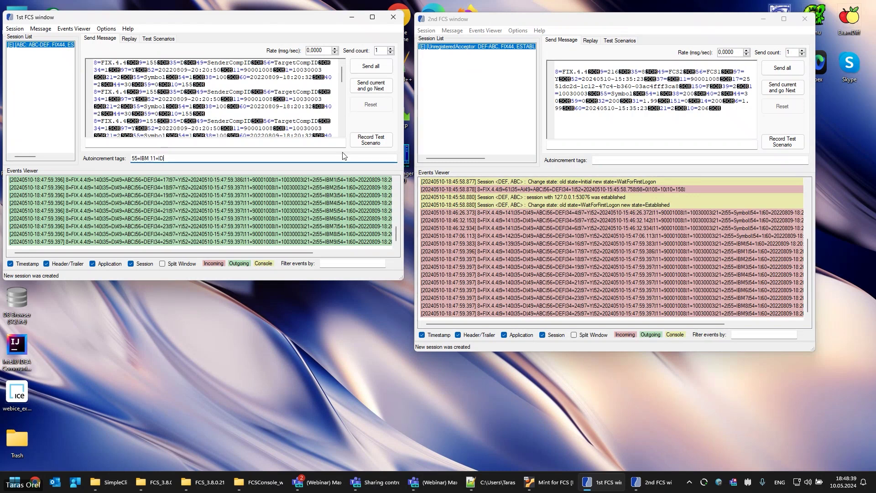
left_click(74, 28)
left_click(98, 51)
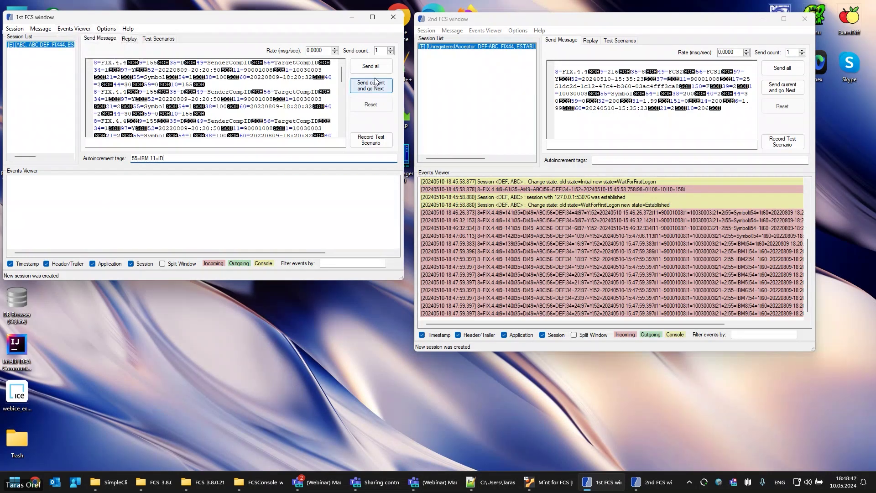
left_click(372, 67)
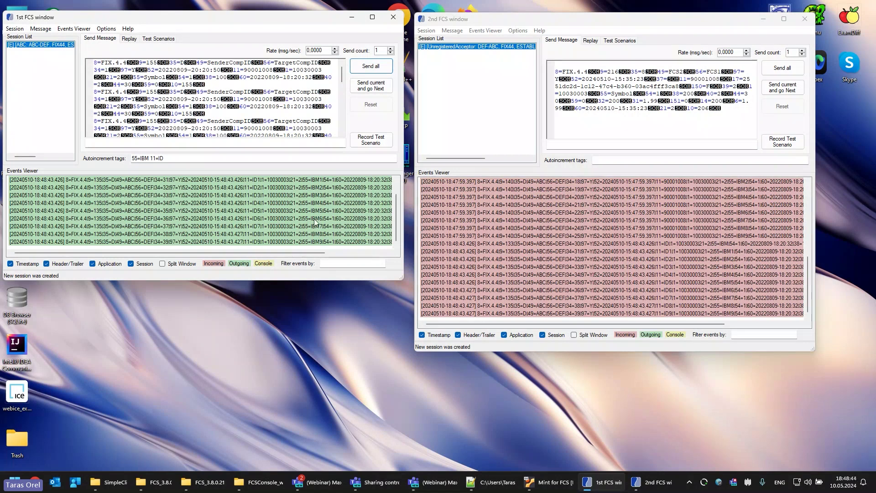
scroll(315, 223, "up", 1)
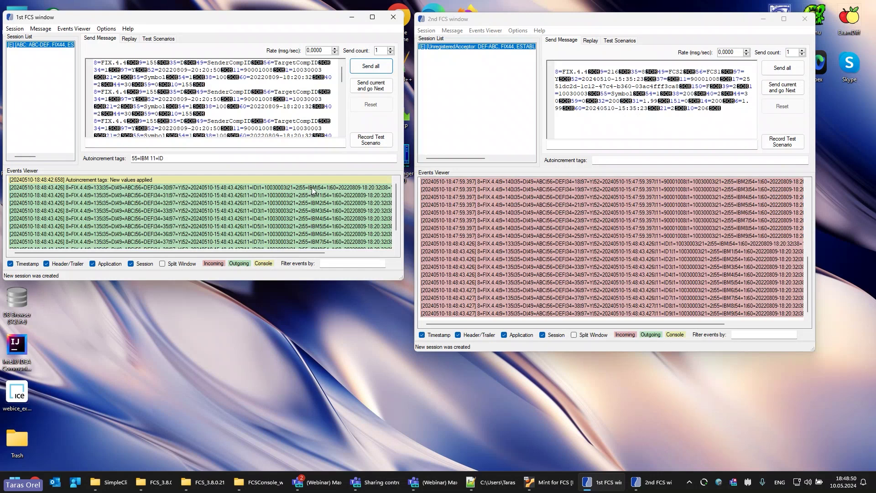
Bring up the replay settings in the 1st FCS window and examine the FIX.4.4-EXECUTOR-CLIENT1.body log in Notepad++
scroll(328, 193, "down", 1)
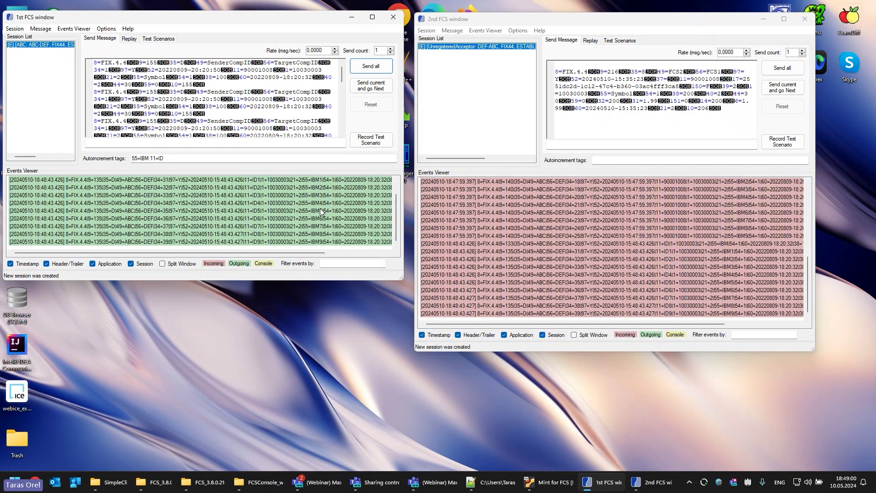
left_click(129, 39)
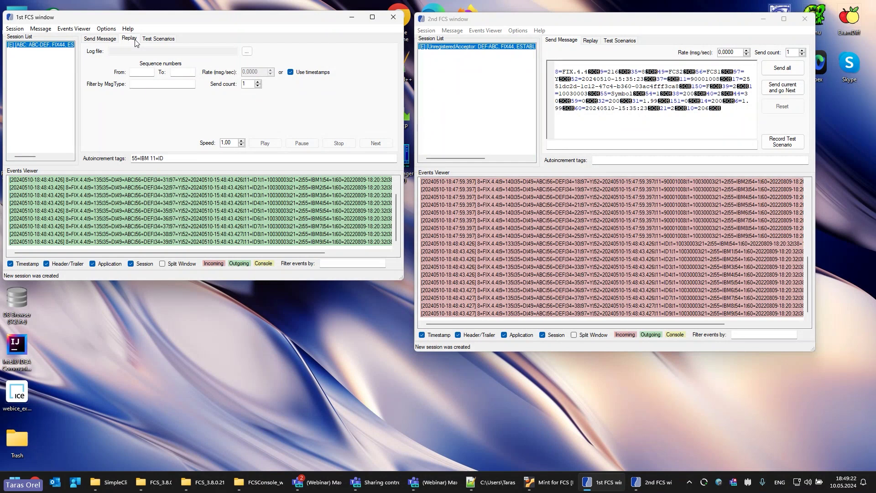
left_click(479, 479)
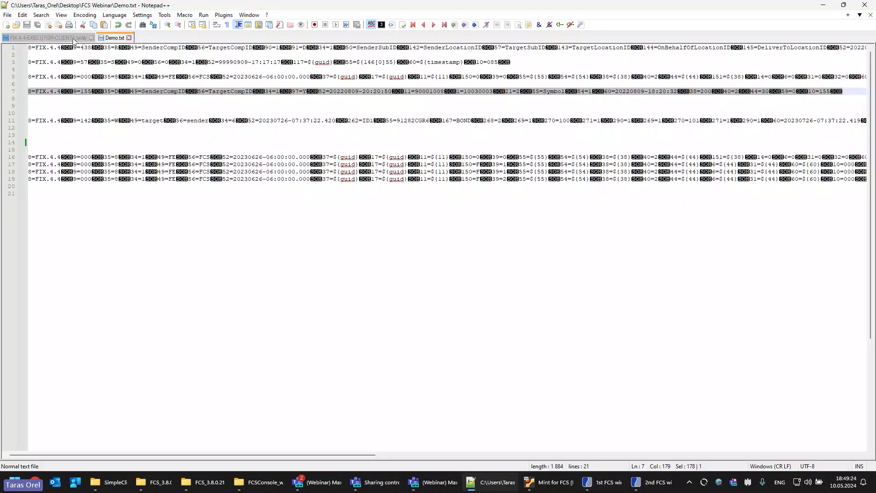
left_click(65, 39)
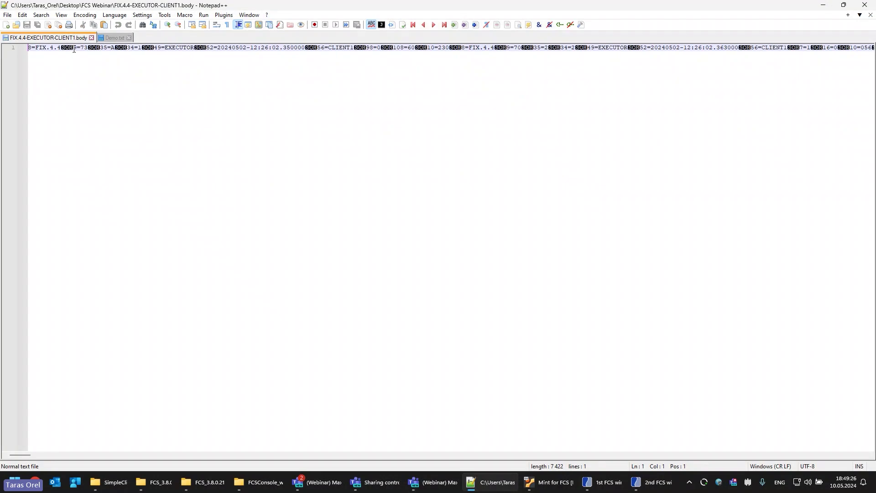
left_click(74, 48)
left_click_drag(22, 453, 165, 452)
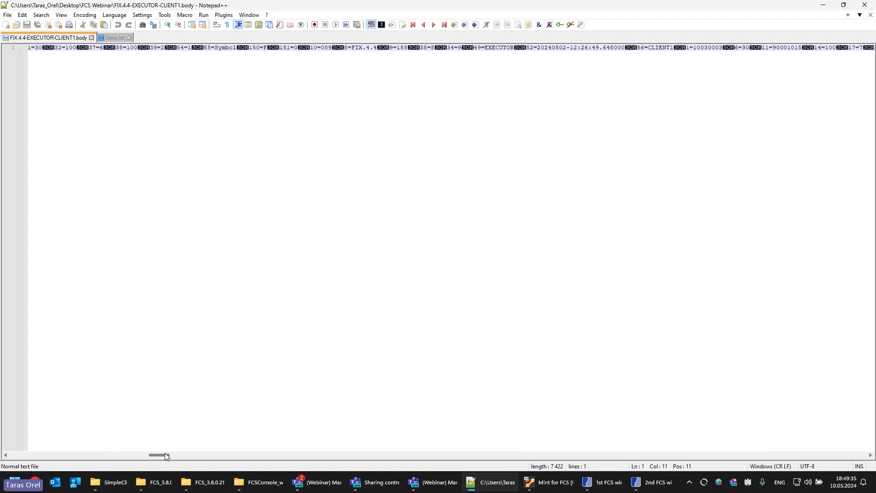
left_click(823, 5)
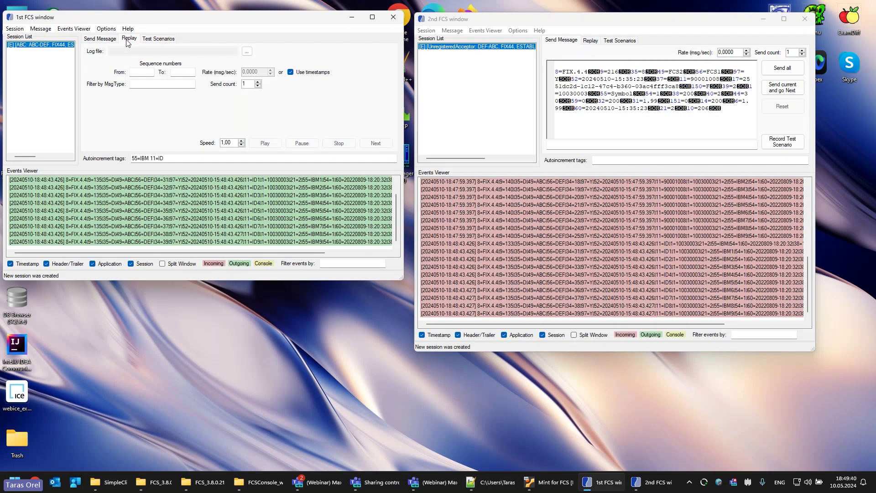
Load FIX.4.4-EXECUTOR-CLIENT1.body from the Desktop as the replay log file in the 1st FCS window
left_click(249, 51)
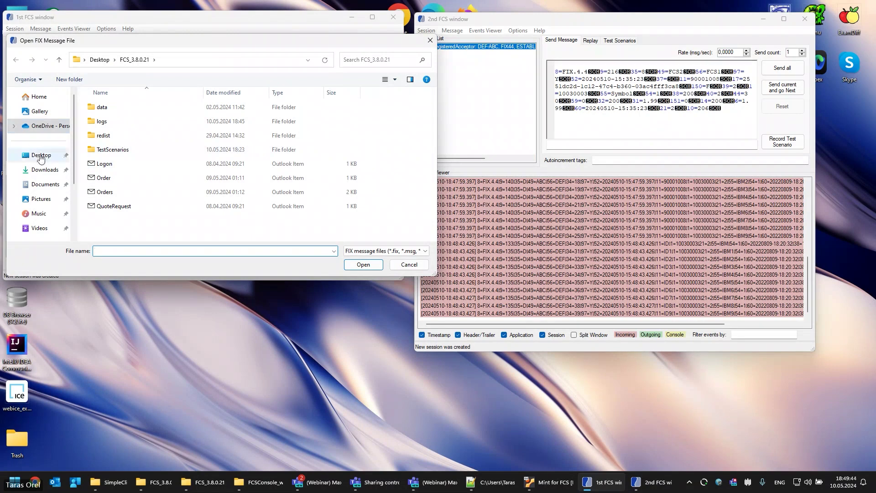
left_click(41, 156)
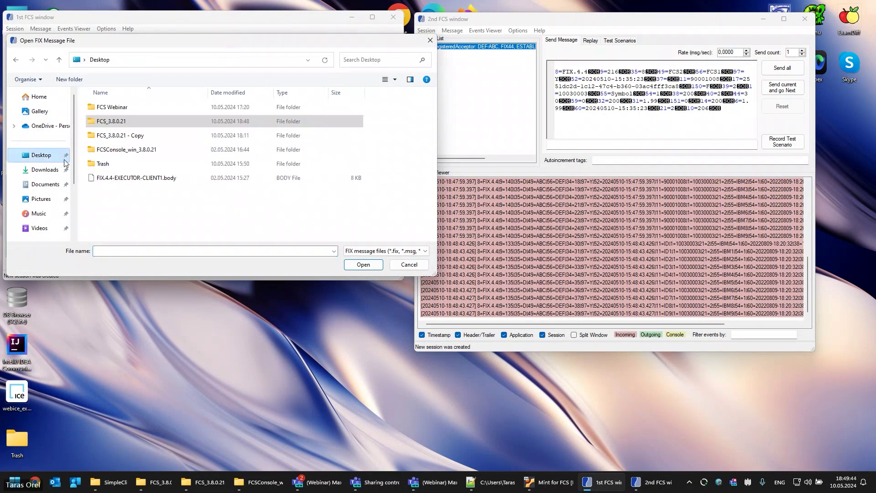
double_click(124, 179)
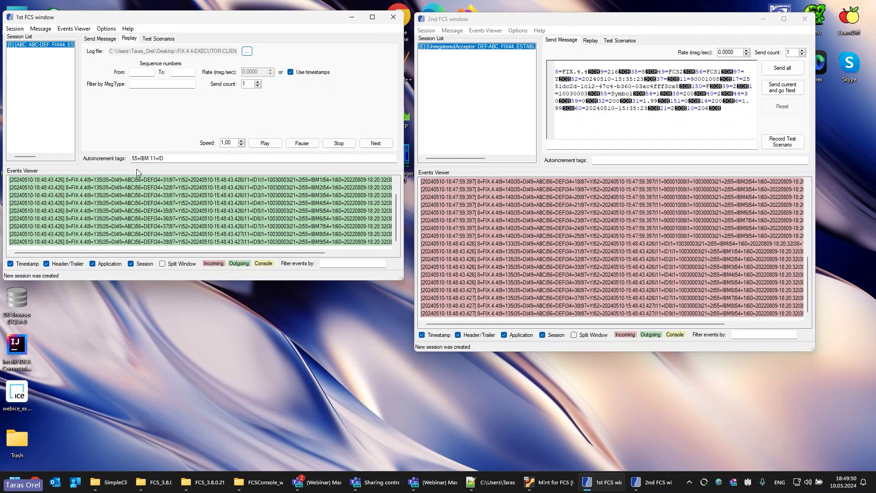
Clear the Events Viewer in both FCS windows, then replay the loaded log and review the replayed messages
left_click(74, 28)
left_click(93, 51)
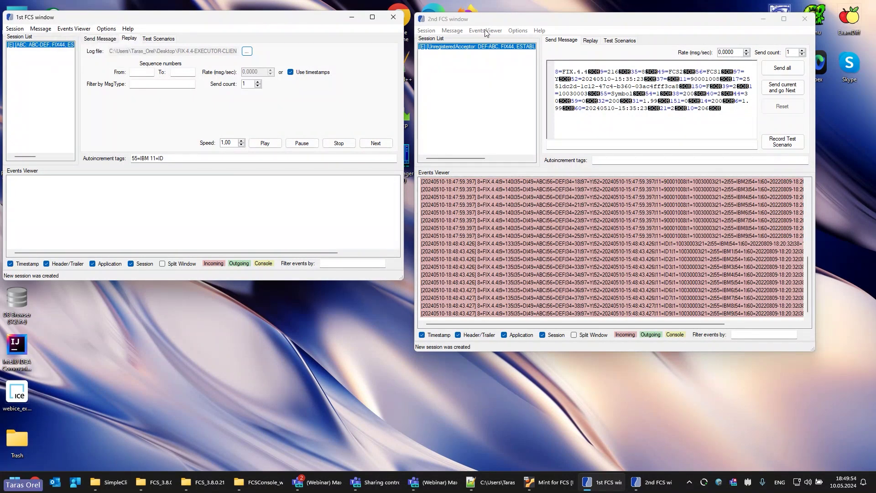
left_click(485, 30)
left_click(484, 54)
left_click(264, 144)
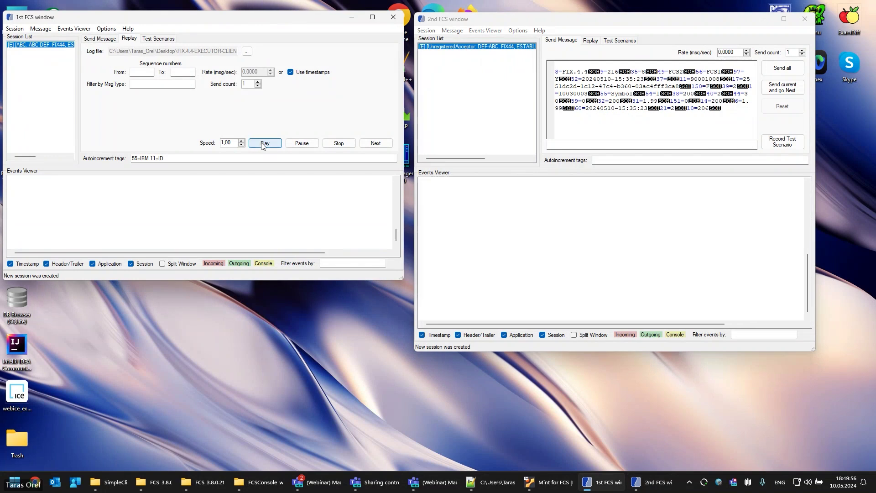
scroll(552, 262, "up", 6)
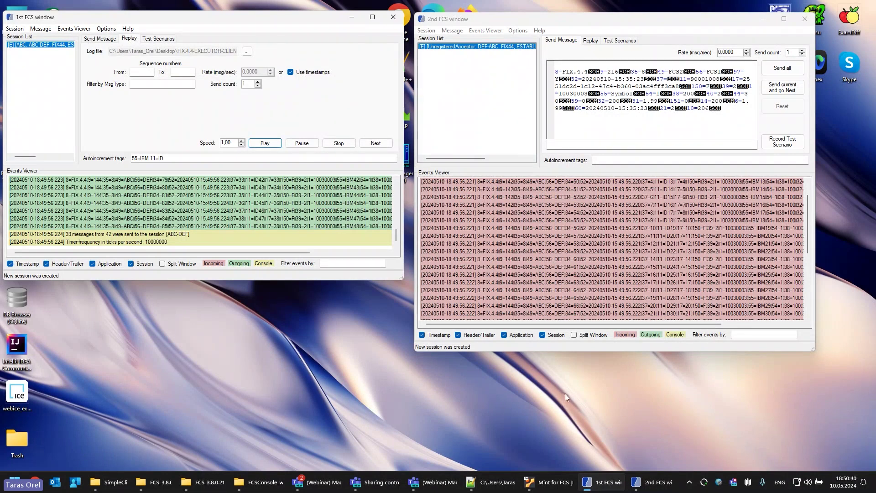
Switch to the Mint for FCS virtual machine and unlock it with the account password
mouse_move(547, 479)
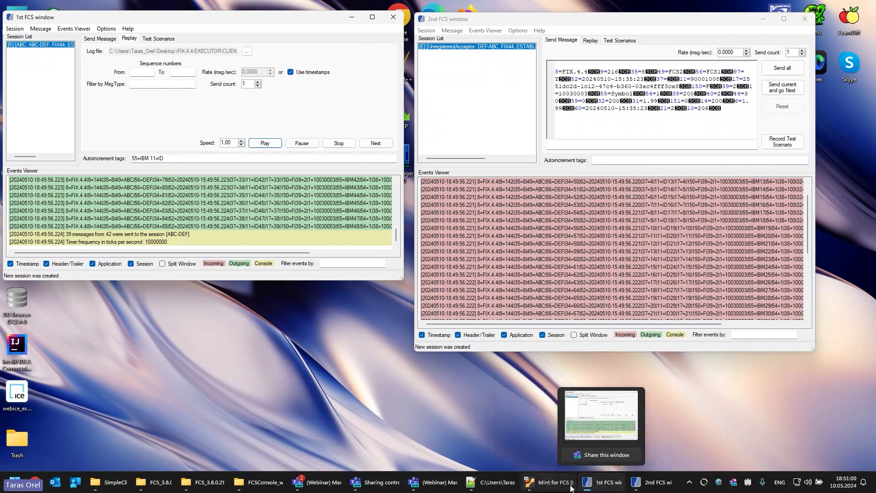
left_click(547, 479)
left_click(396, 258)
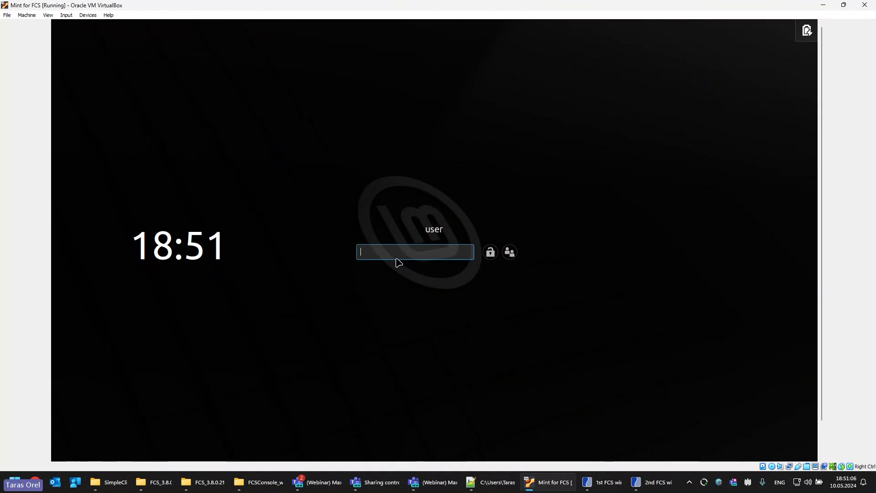
type("********")
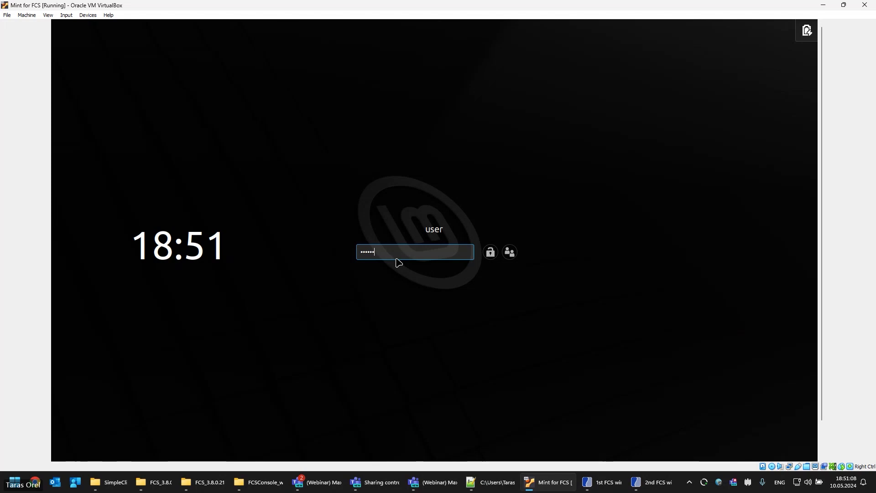
key("Return")
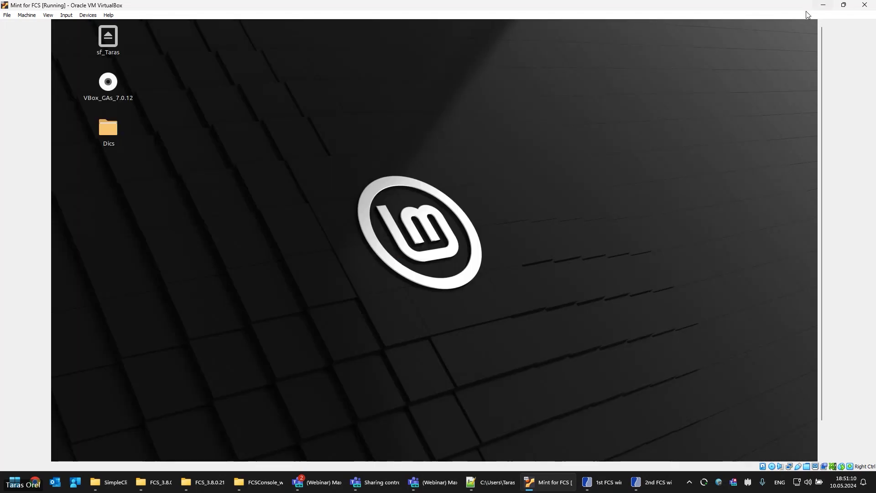
Minimize the open windows and copy the FCS_3.8.0.21 folder from the Windows desktop onto the Mint virtual machine's desktop
left_click(823, 6)
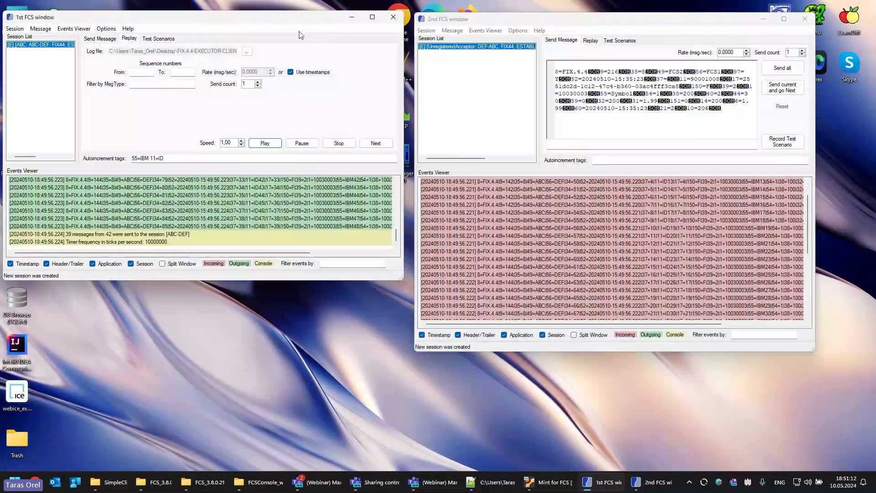
left_click_drag(303, 33, 357, 71)
left_click(416, 61)
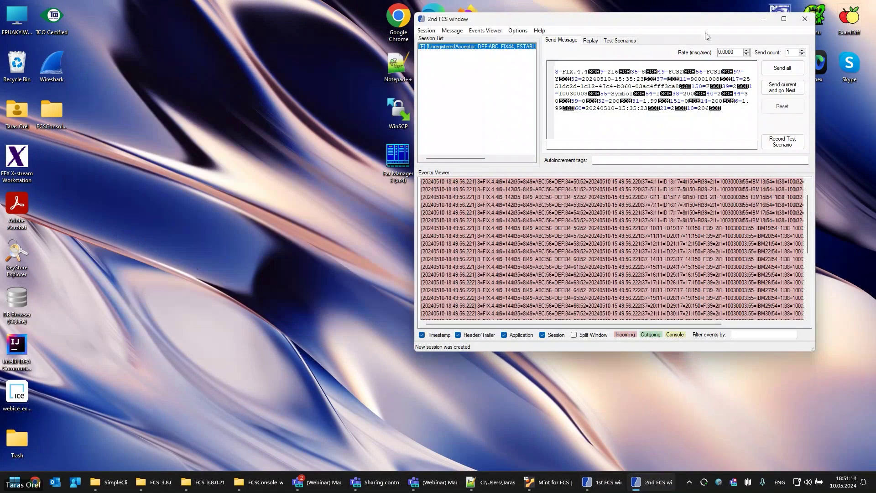
left_click(763, 19)
left_click_drag(613, 160, 640, 316)
left_click_drag(554, 476, 136, 247)
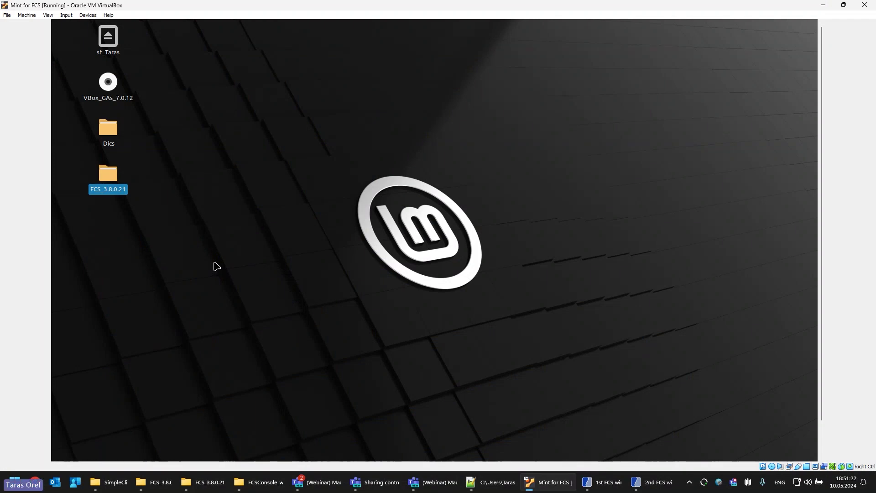
Launch Fcs.exe from the copied FCS_3.8.0.21 folder in Mint and move its window to the middle of the desktop
double_click(114, 184)
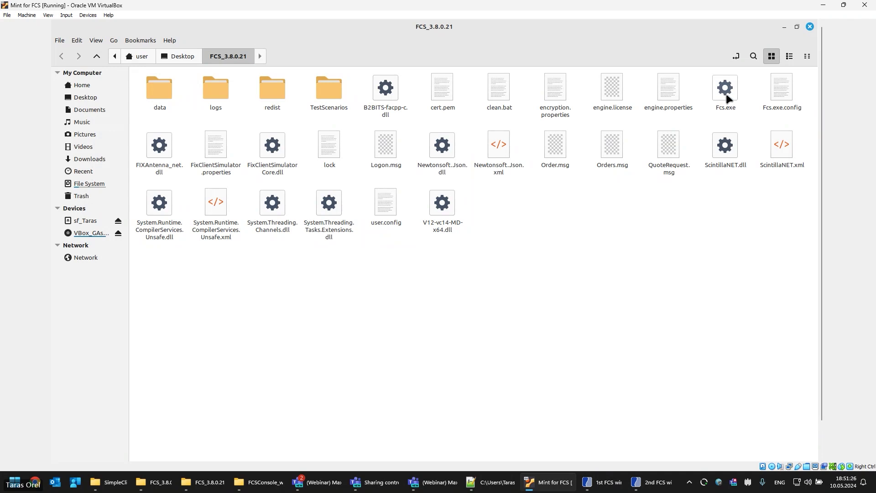
left_click(726, 93)
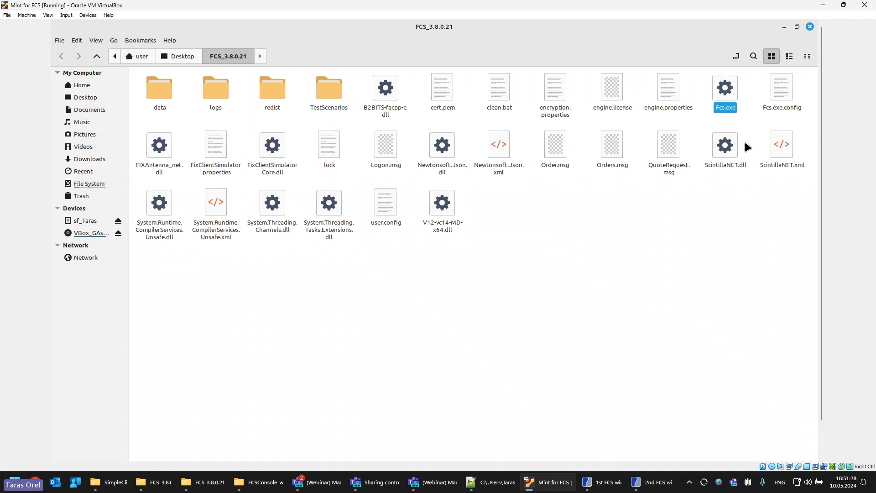
key("Return")
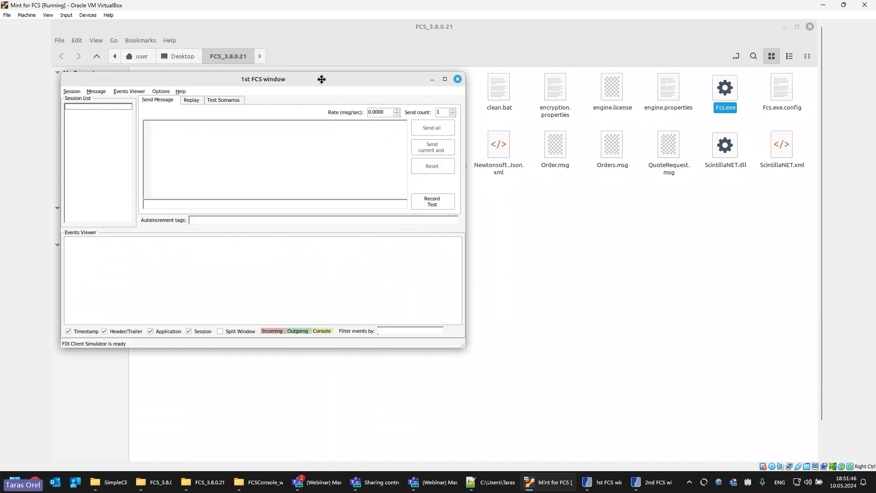
left_click_drag(376, 78, 565, 119)
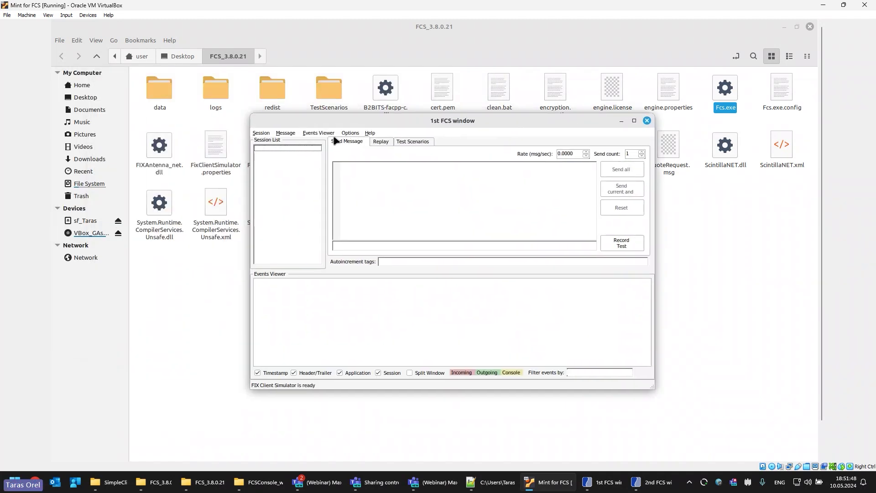
Create an initiator session from the ABC configuration with remote port 9106
left_click(268, 139)
left_click(274, 142)
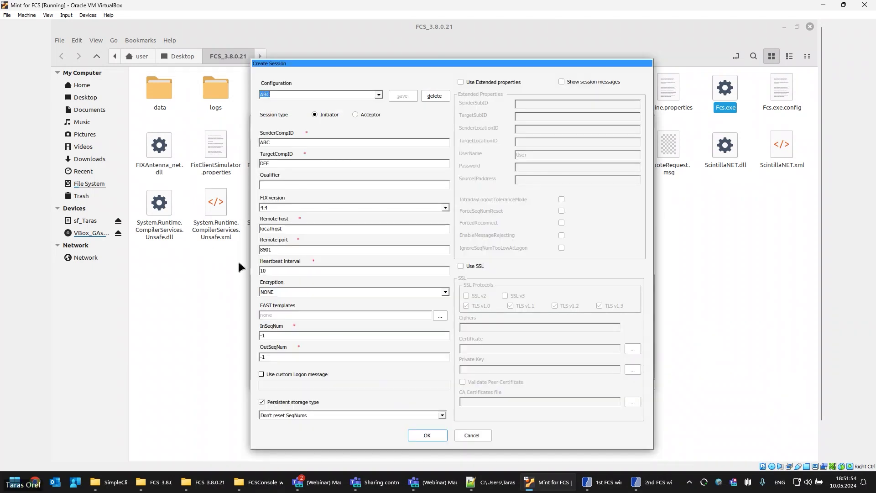
double_click(279, 250)
type("1")
key("BackSpace")
type("9106")
left_click(427, 436)
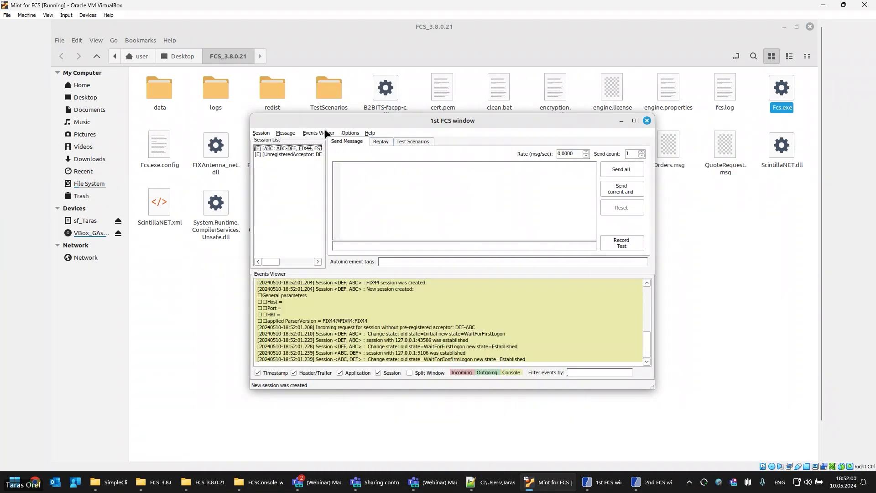
Load the Order.msg message file into the message editor
left_click(294, 134)
left_click(297, 155)
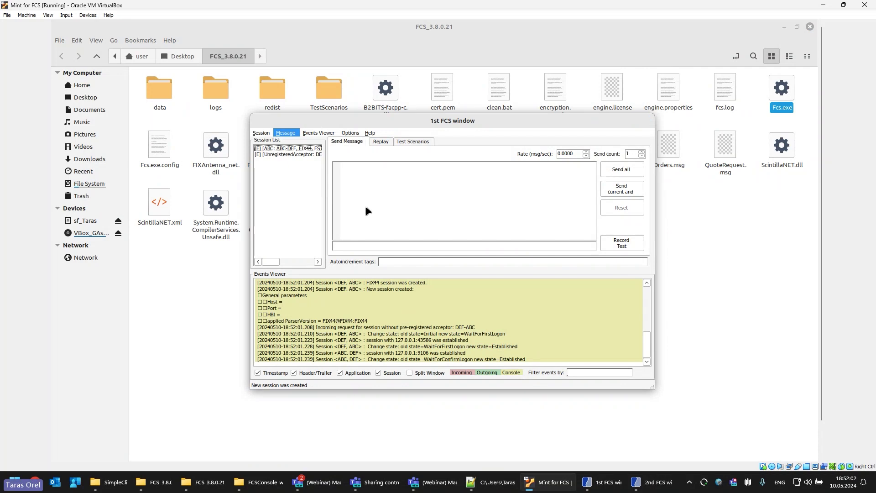
double_click(343, 199)
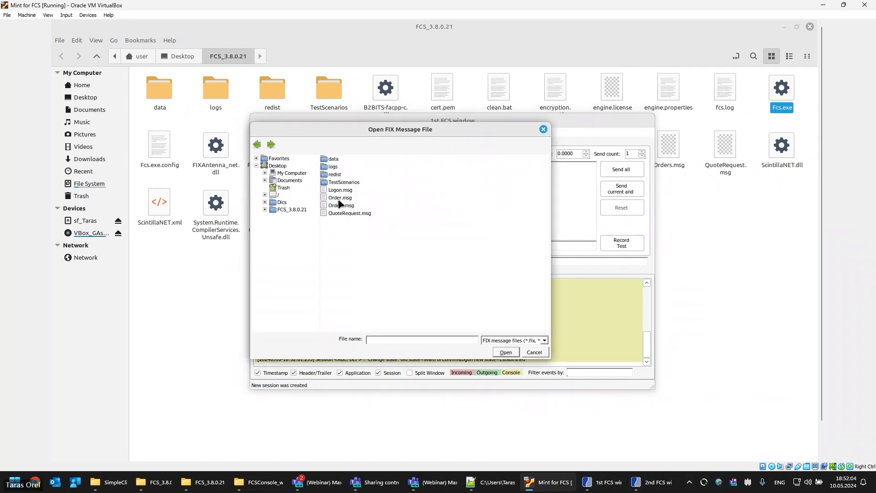
double_click(343, 199)
Select the UnregisteredAcceptor session in the session list and send the loaded order repeatedly
left_click(622, 171)
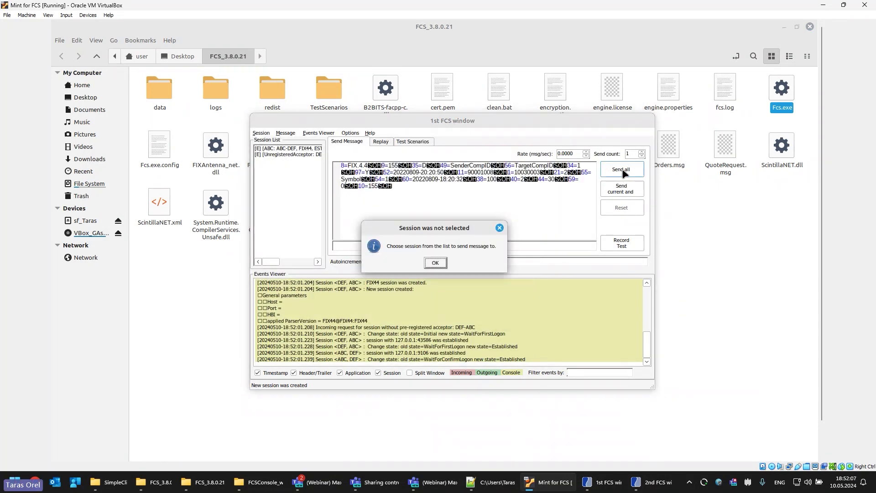
left_click(436, 263)
left_click(310, 155)
left_click(640, 173)
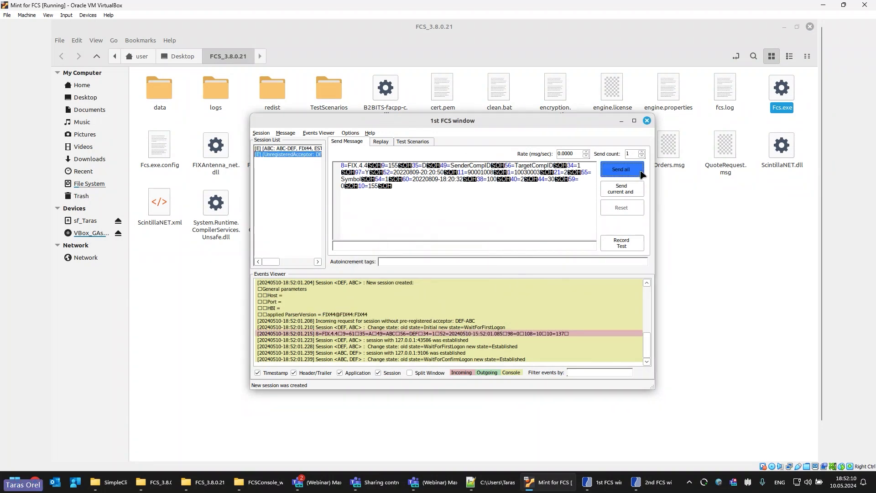
left_click(641, 173)
left_click(639, 172)
double_click(638, 172)
double_click(638, 172)
left_click(638, 172)
left_click(637, 172)
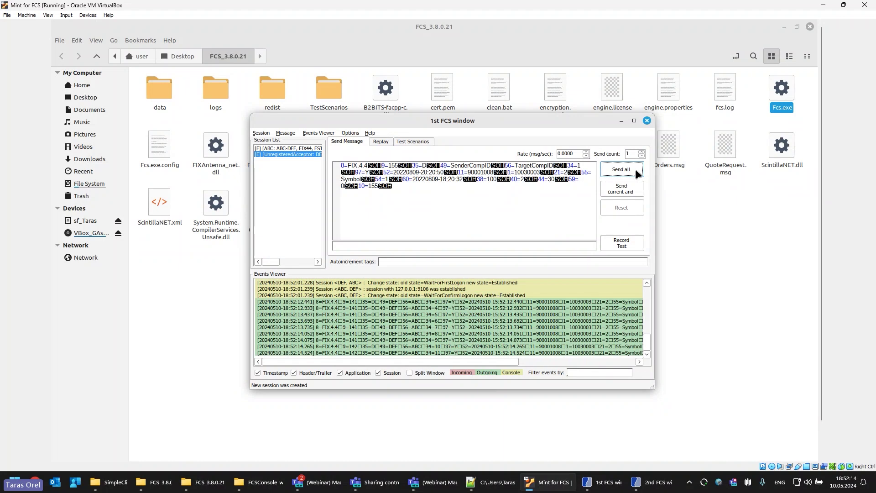